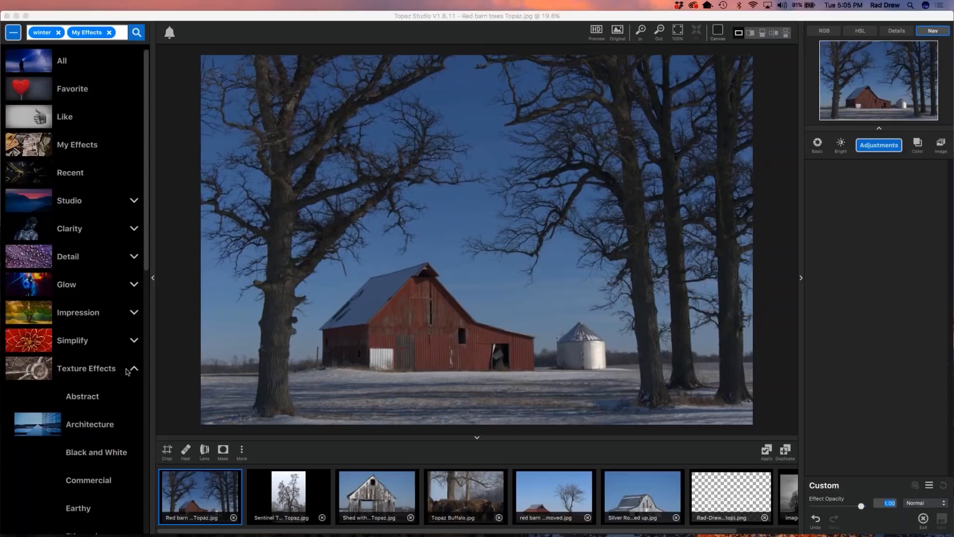
# Clear the My Effects and winter filters from the effects search and turn off the display of public effects
pyautogui.scroll(-10, 75, 289)
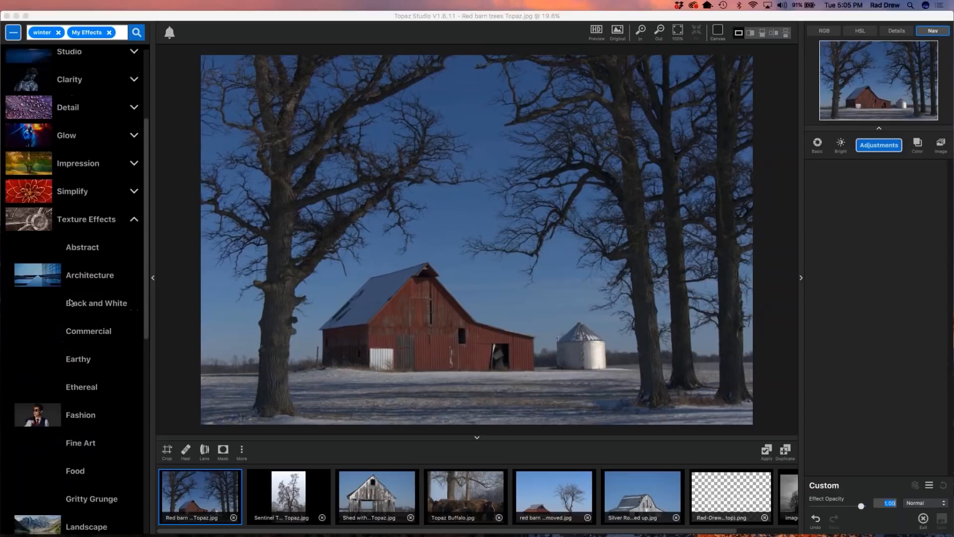
pyautogui.scroll(10, 79, 299)
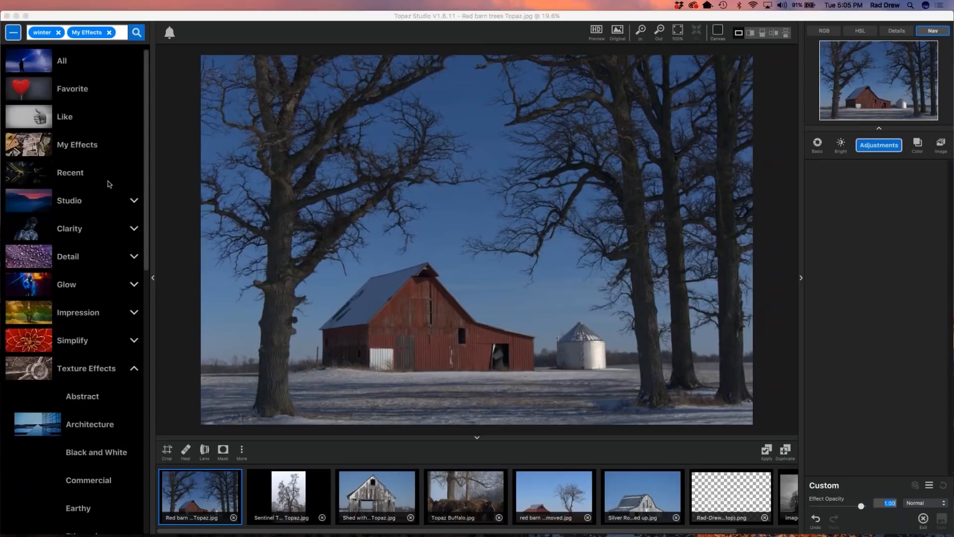
pyautogui.click(110, 33)
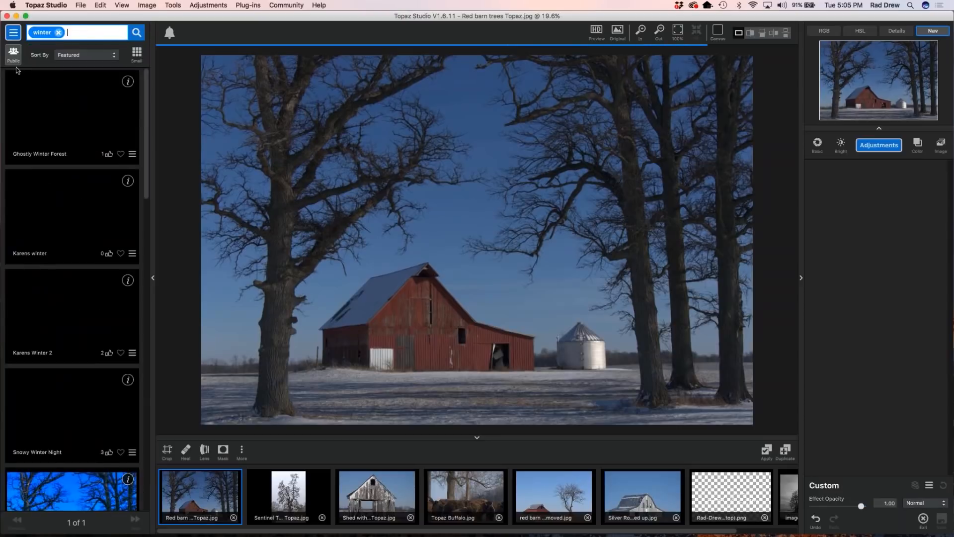
pyautogui.press('BackSpace')
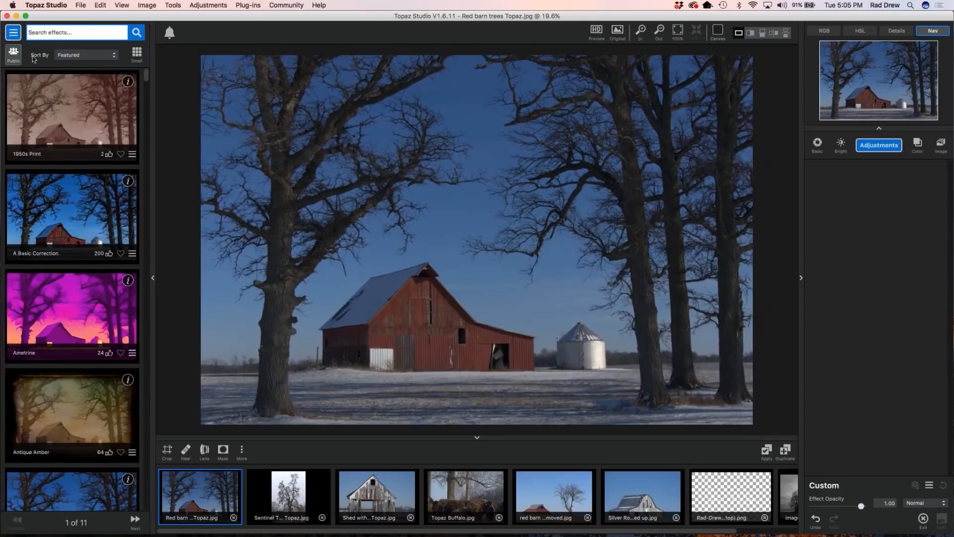
pyautogui.click(13, 53)
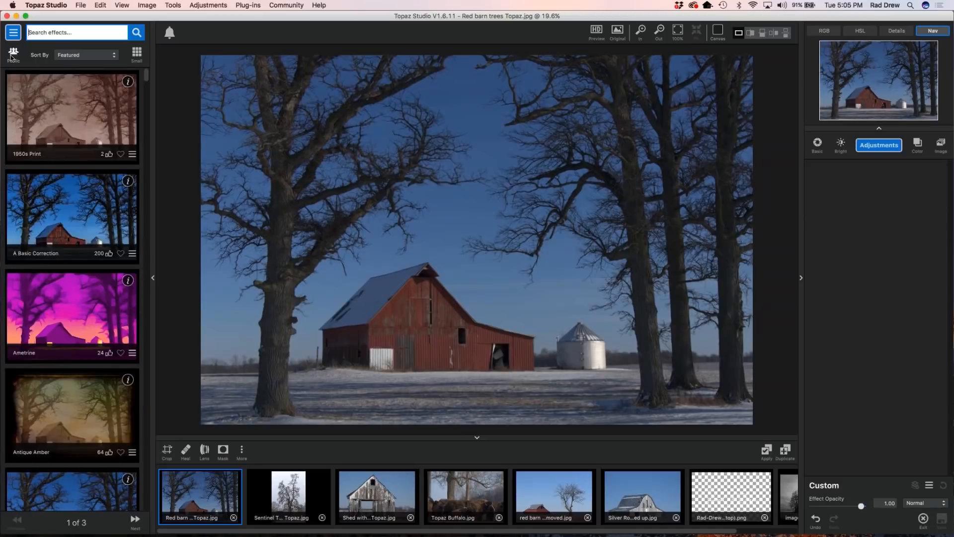
# Browse the thumbnails of the unfiltered effects, from 1950s Print through the Black and White Photograph presets
pyautogui.scroll(-2, 65, 135)
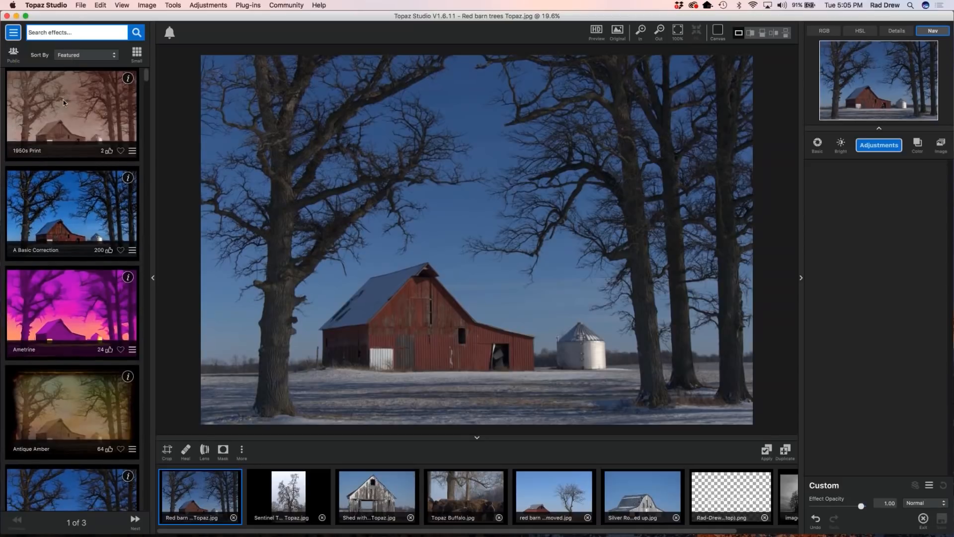
pyautogui.scroll(-5, 68, 153)
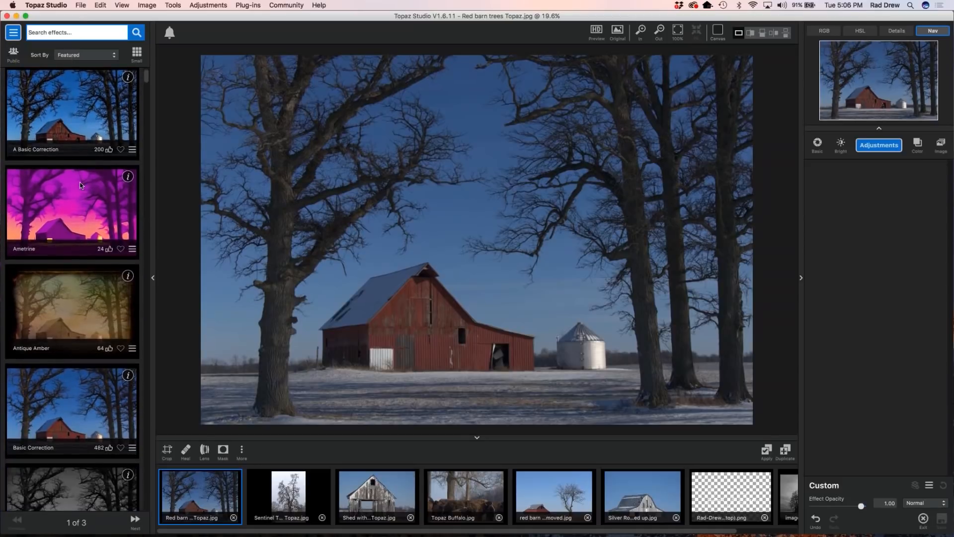
pyautogui.scroll(-4, 80, 198)
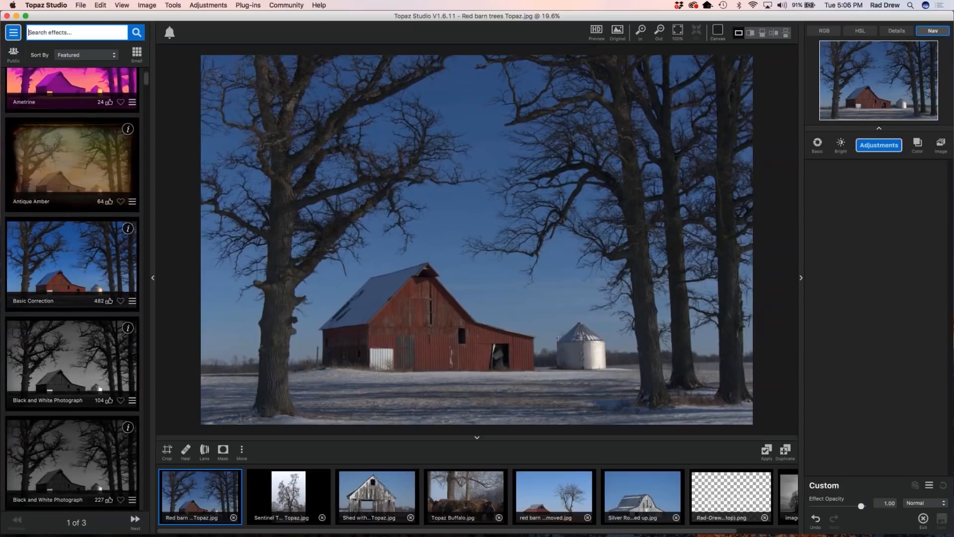
pyautogui.scroll(10, 61, 213)
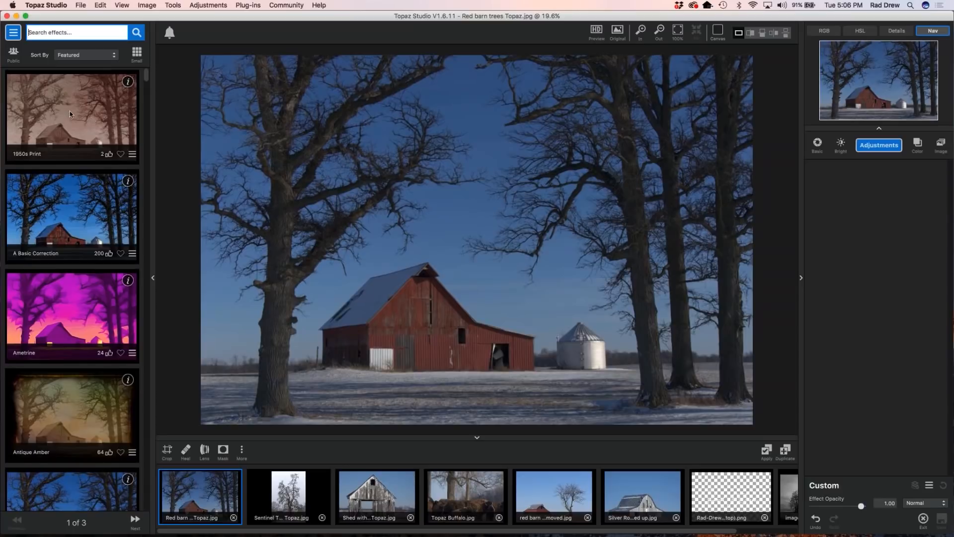
pyautogui.scroll(-1, 70, 113)
pyautogui.scroll(1, 72, 115)
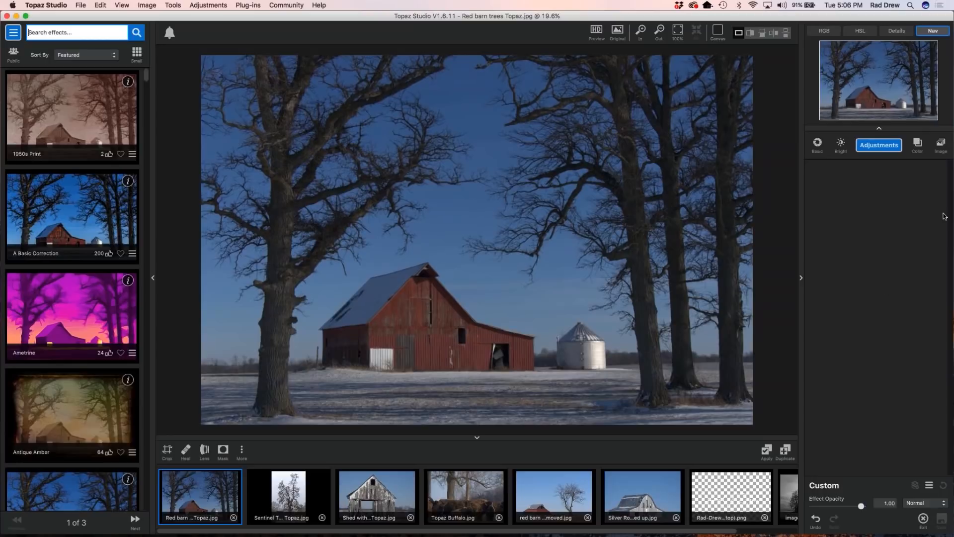
# Examine the list of available adjustments and the extra image size, rotate and flip options without choosing any
pyautogui.click(879, 145)
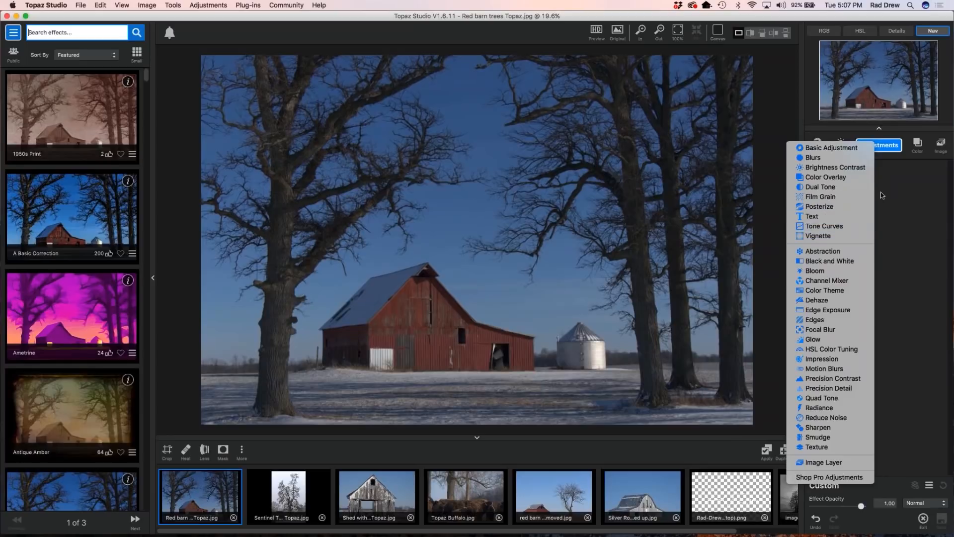
pyautogui.click(915, 185)
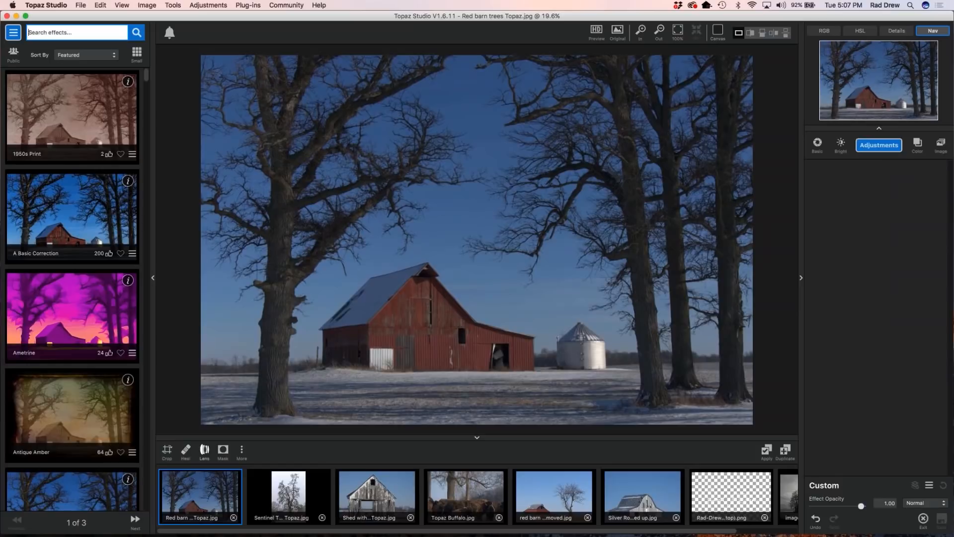
pyautogui.click(241, 449)
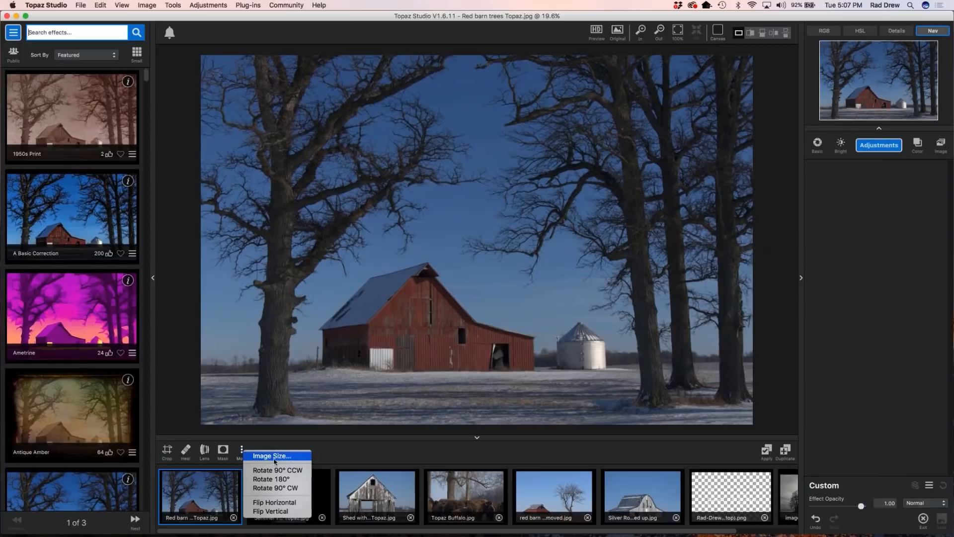
pyautogui.click(328, 446)
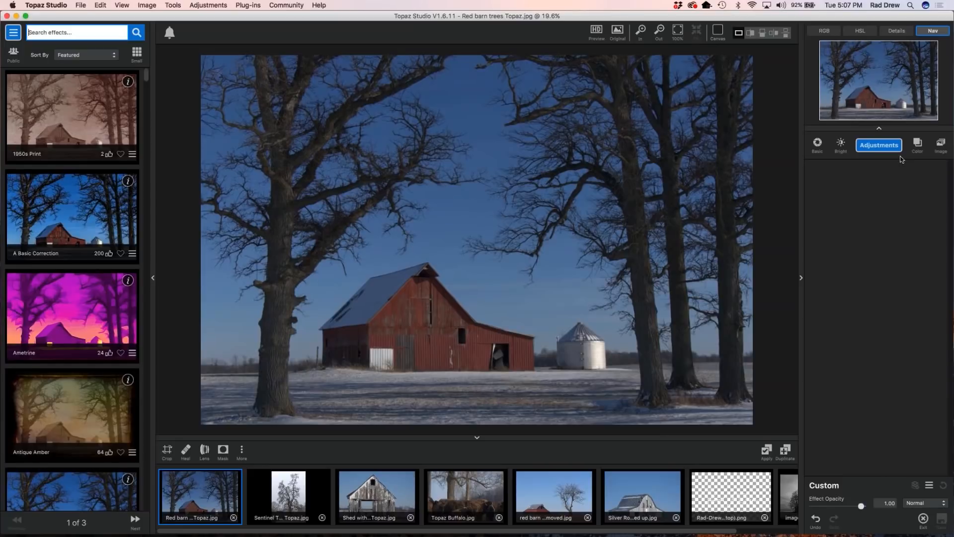
pyautogui.click(28, 32)
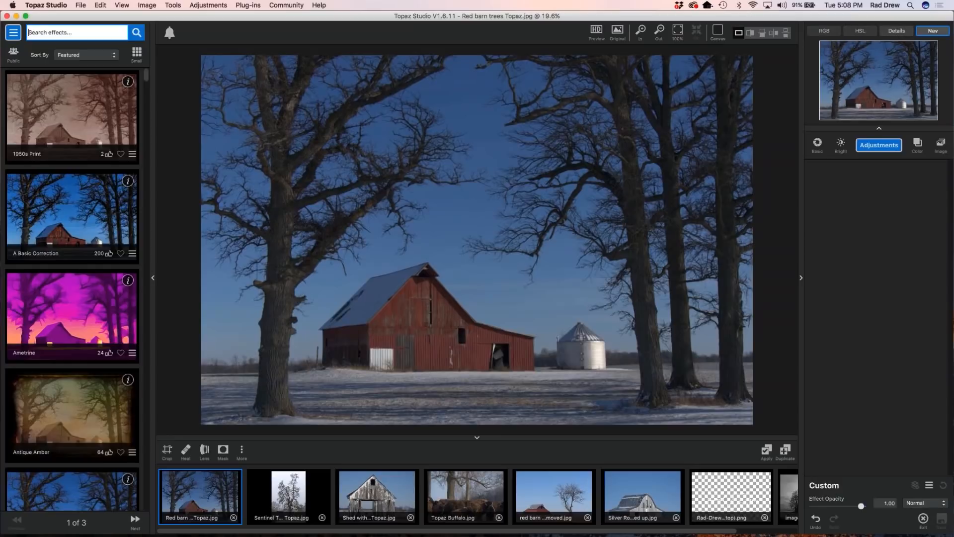
# Display the RGB histogram, and briefly enlarge the barn photo's workspace by hiding the effects browser and filmstrip before restoring them
pyautogui.click(824, 32)
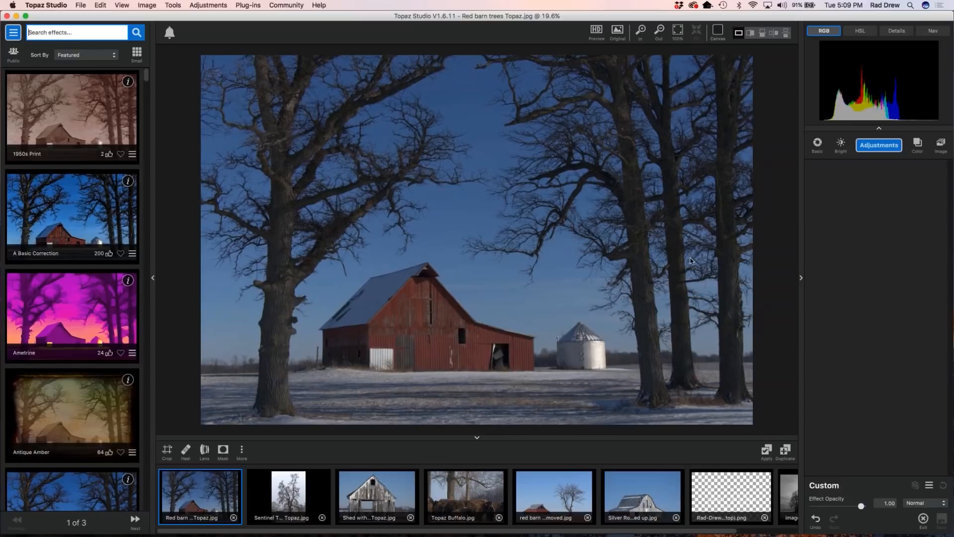
pyautogui.click(153, 279)
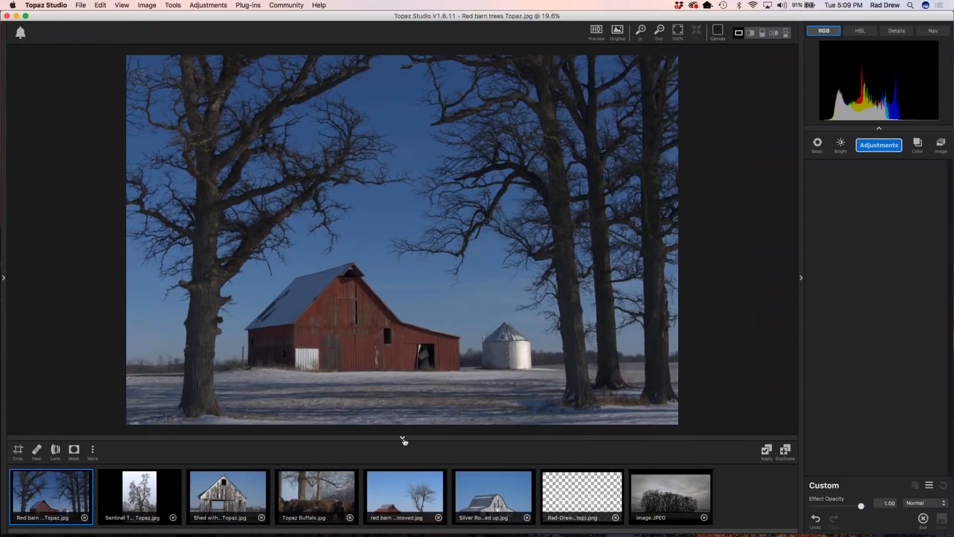
pyautogui.click(403, 439)
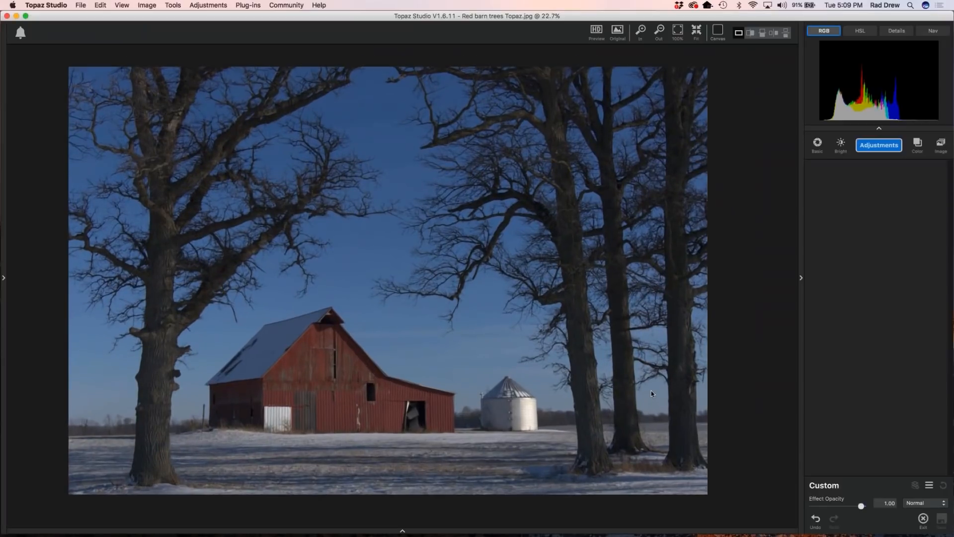
pyautogui.scroll(-1, 652, 394)
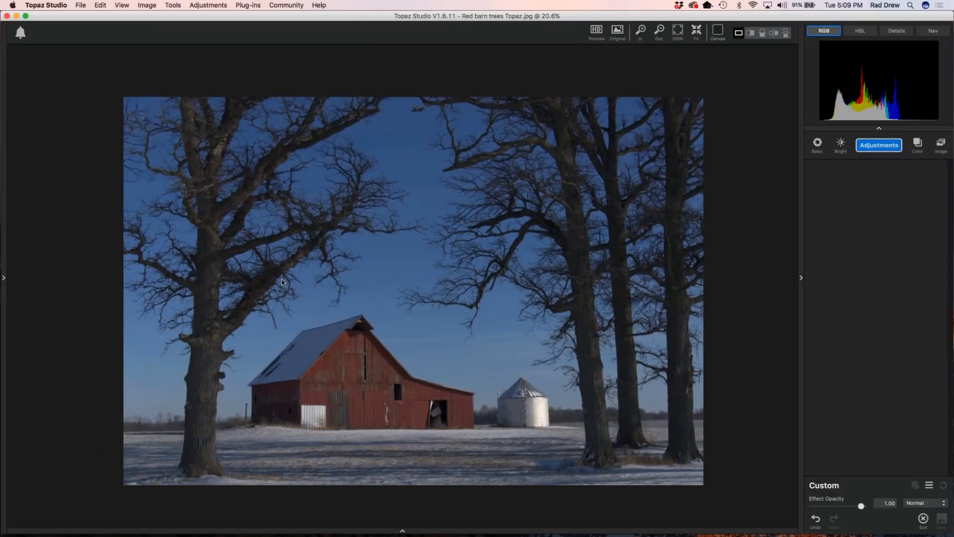
pyautogui.click(4, 277)
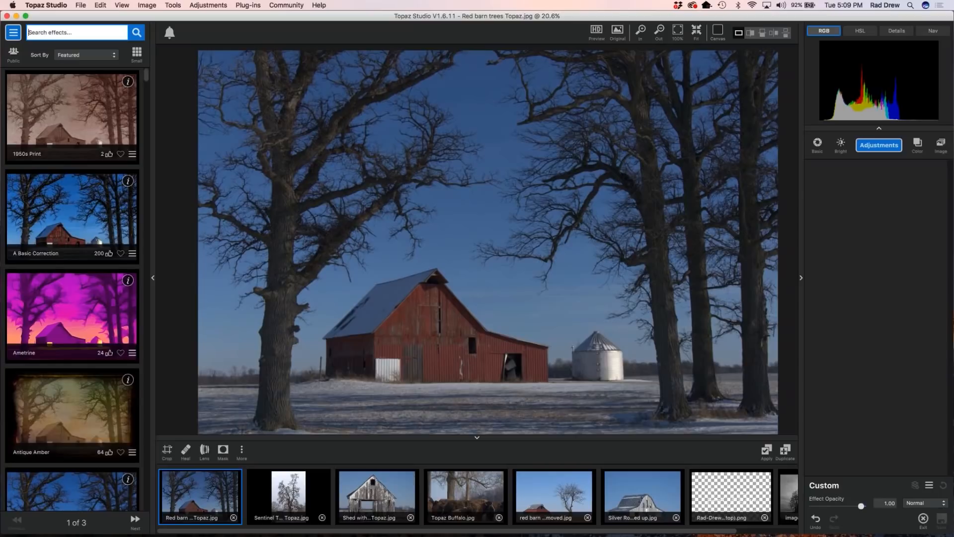
# Filter the effects to the My Effects category and search within it for "barn"
pyautogui.click(14, 34)
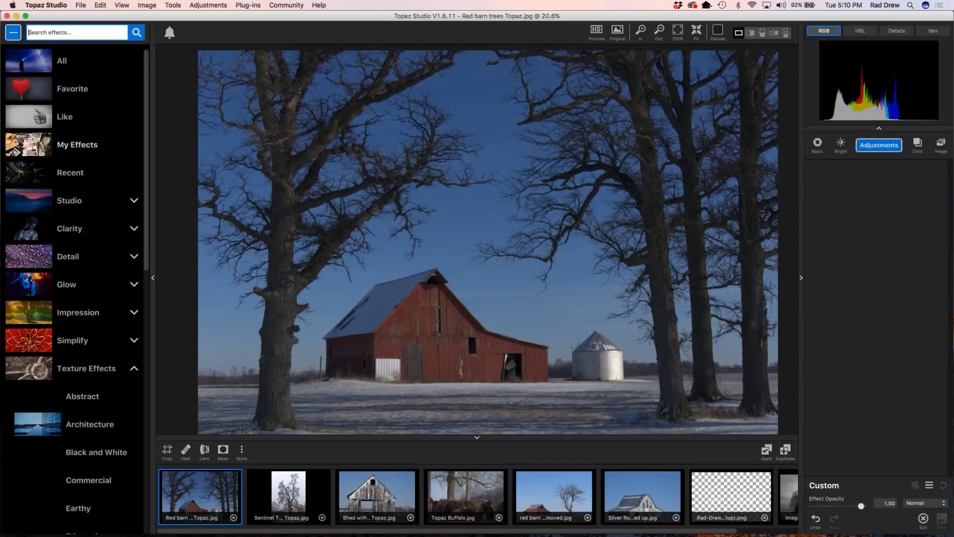
pyautogui.click(71, 147)
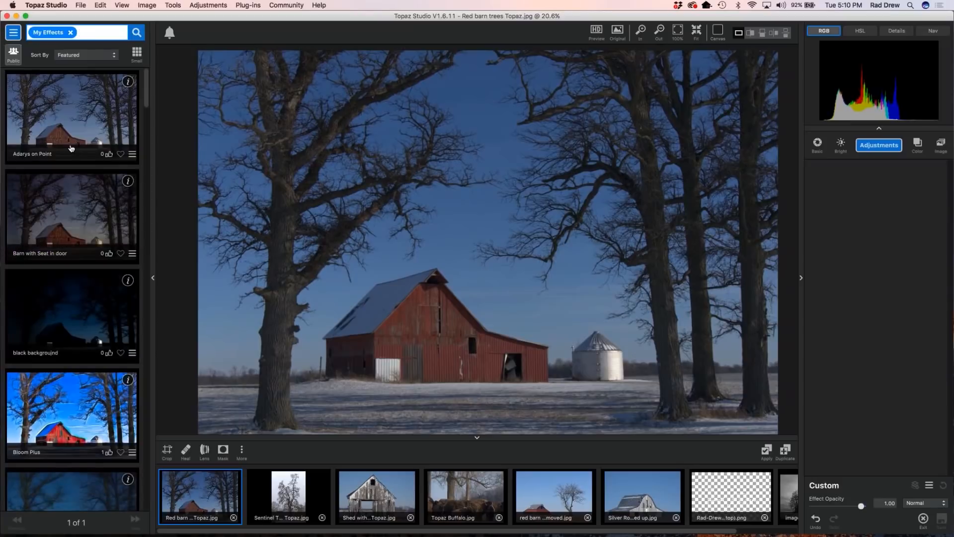
pyautogui.write('barn')
pyautogui.click(136, 32)
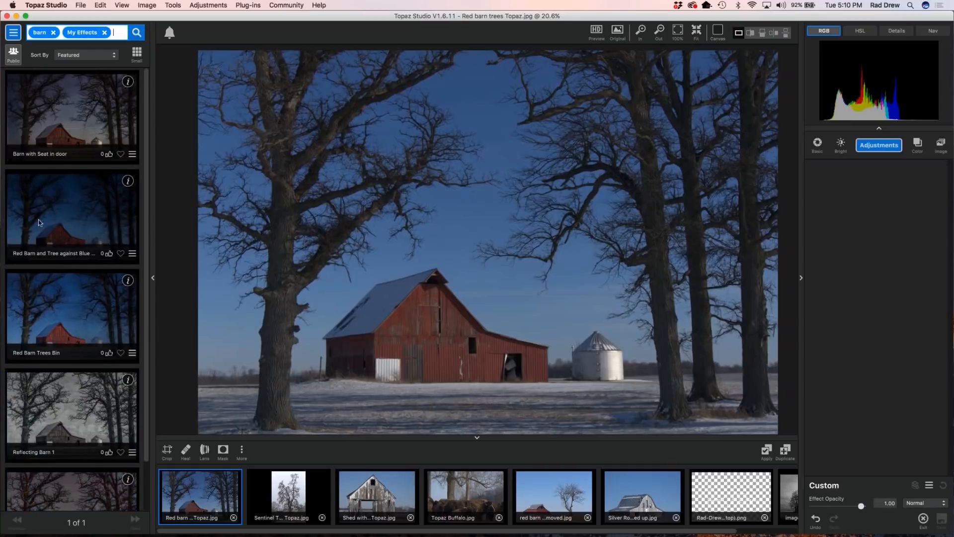
# Try the "Red Barn and Tree against Blue" effect, replace it with "Red Barn Trees Bin", and look through its adjustment stack
pyautogui.click(70, 216)
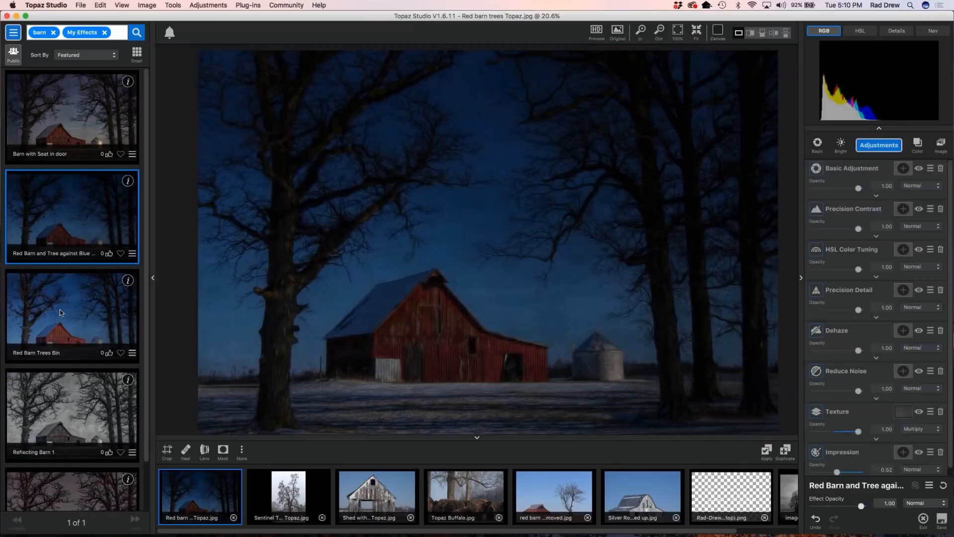
pyautogui.click(62, 309)
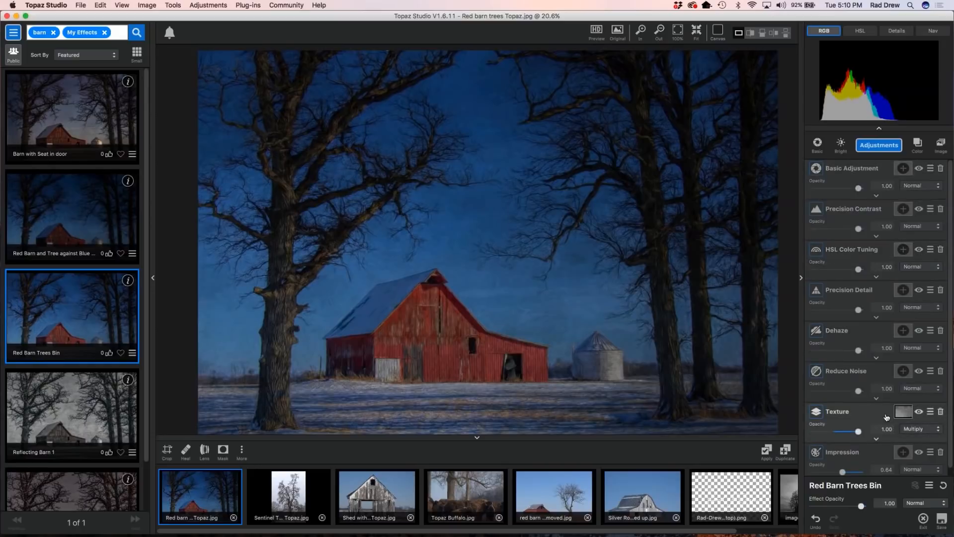
pyautogui.scroll(-1, 887, 417)
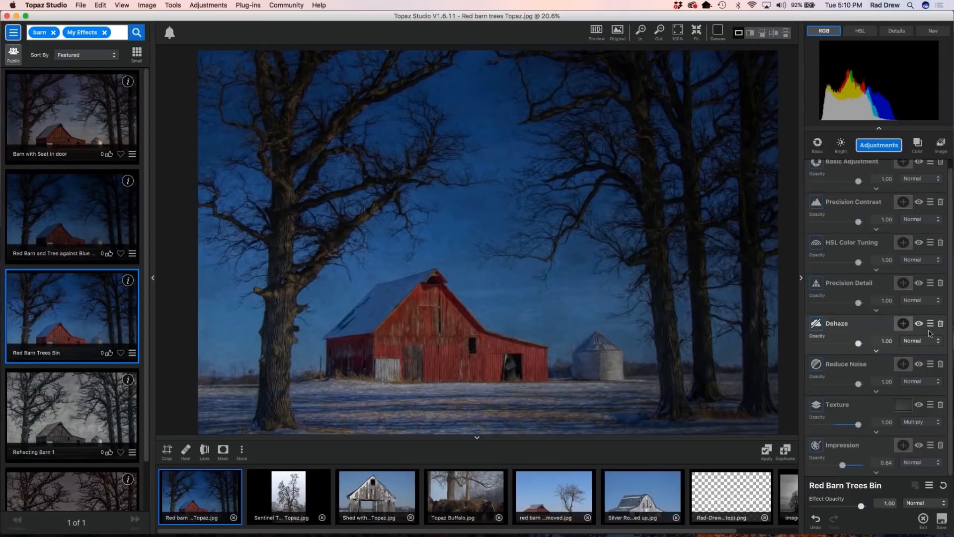
pyautogui.scroll(1, 930, 334)
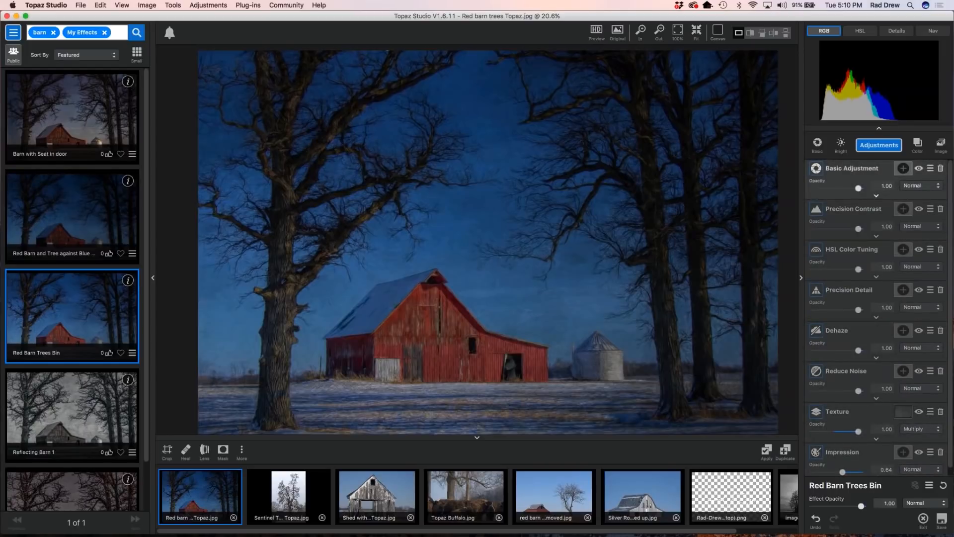
# Turn off the Impression, Texture, Reduce Noise, Dehaze, Precision Detail, HSL Color Tuning and Precision Contrast adjustments, leaving only Basic Adjustment on
pyautogui.click(919, 453)
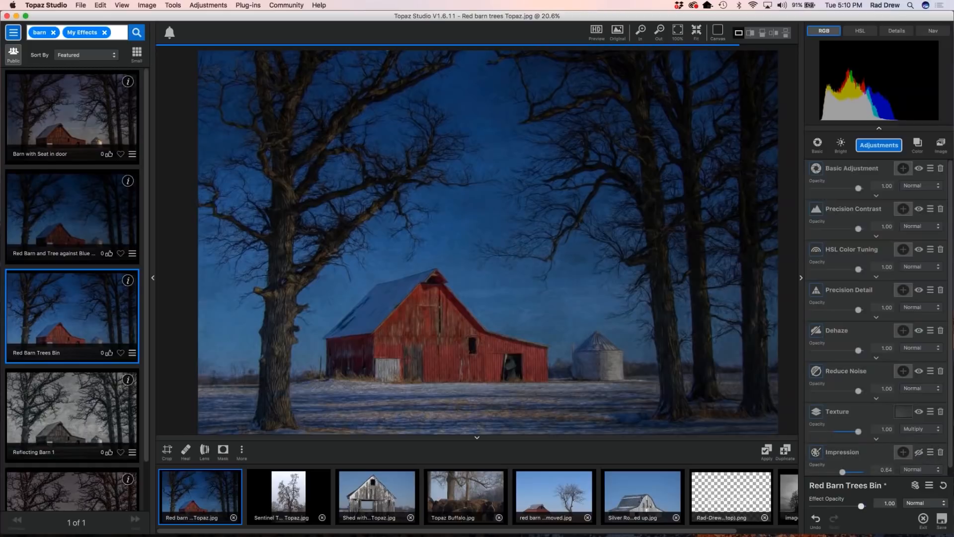
pyautogui.click(919, 411)
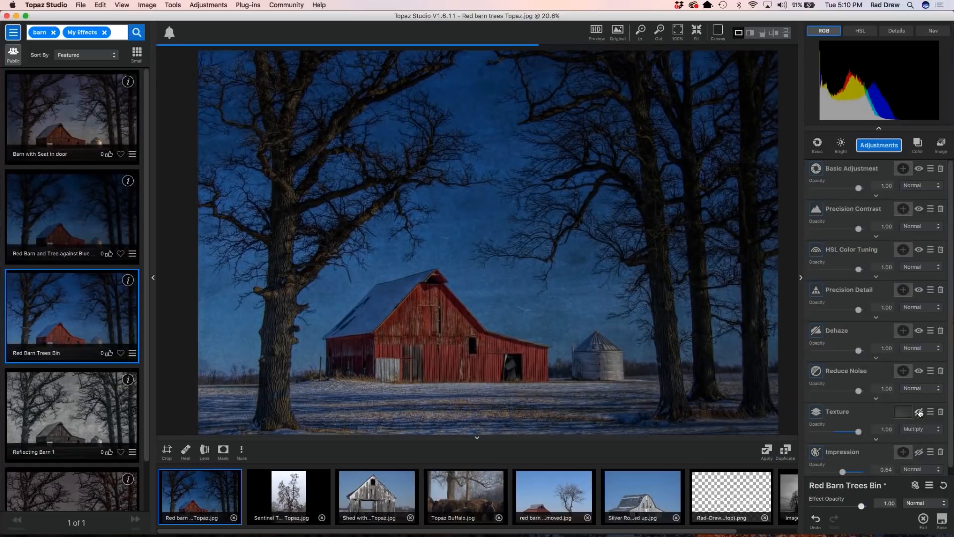
pyautogui.click(919, 371)
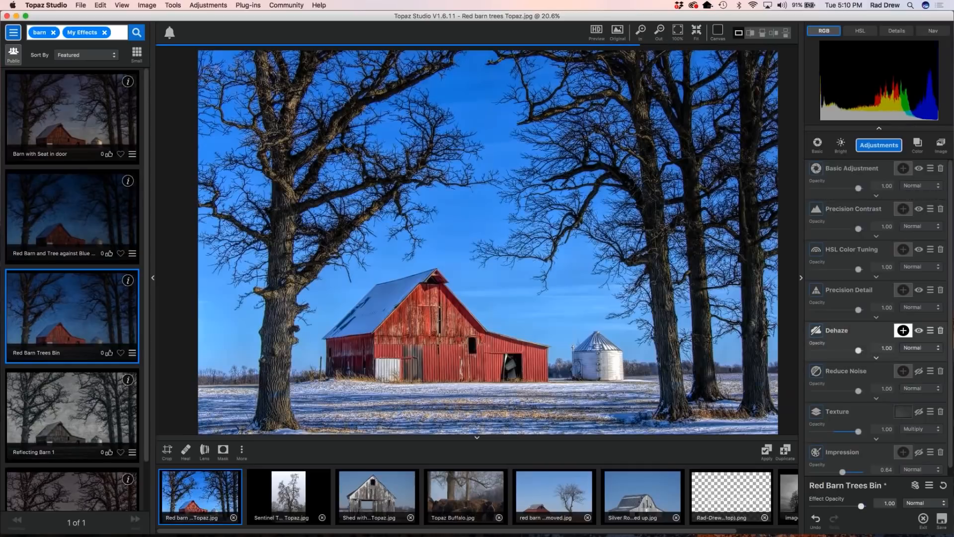
pyautogui.click(919, 331)
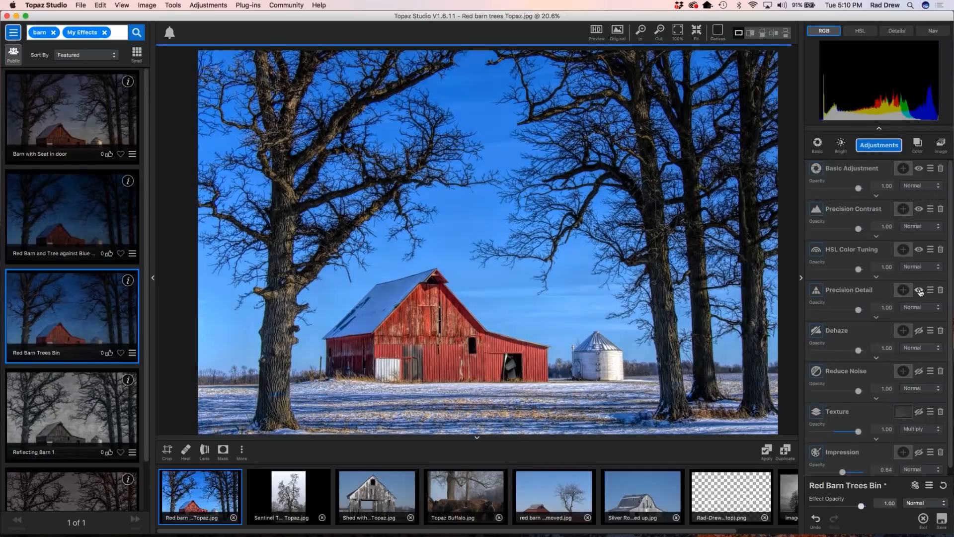
pyautogui.click(918, 290)
pyautogui.click(919, 250)
pyautogui.click(918, 209)
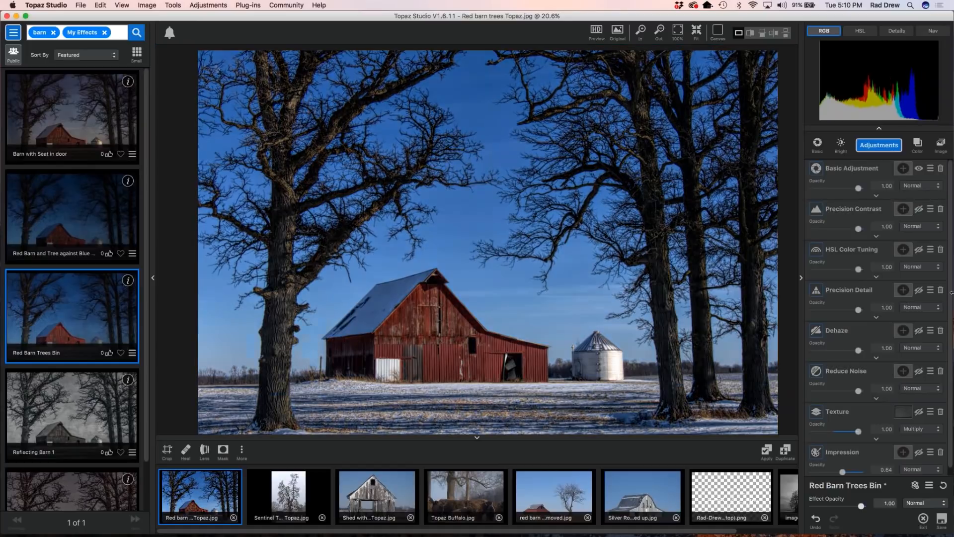
# Reset the Basic Adjustment settings to their defaults and set its Black Level to -0.39
pyautogui.click(876, 196)
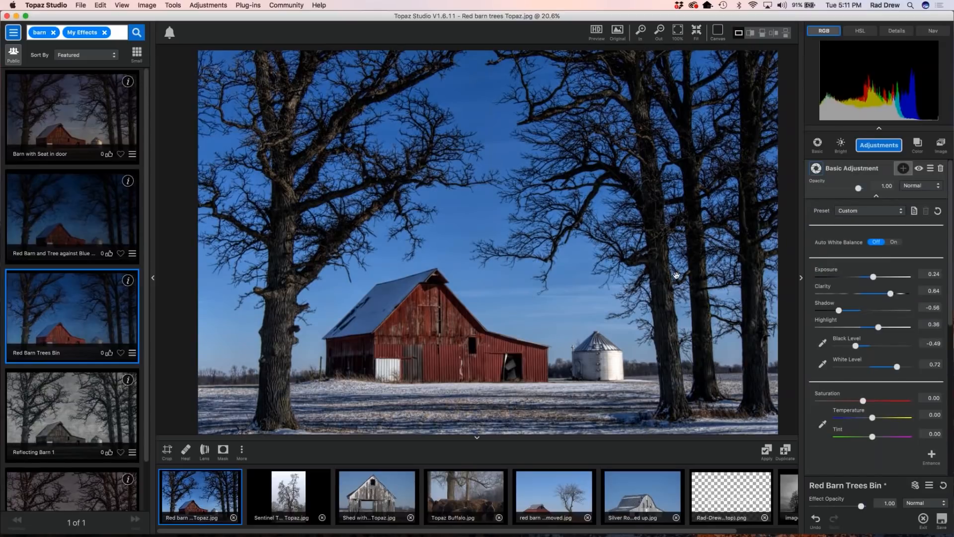
pyautogui.click(937, 211)
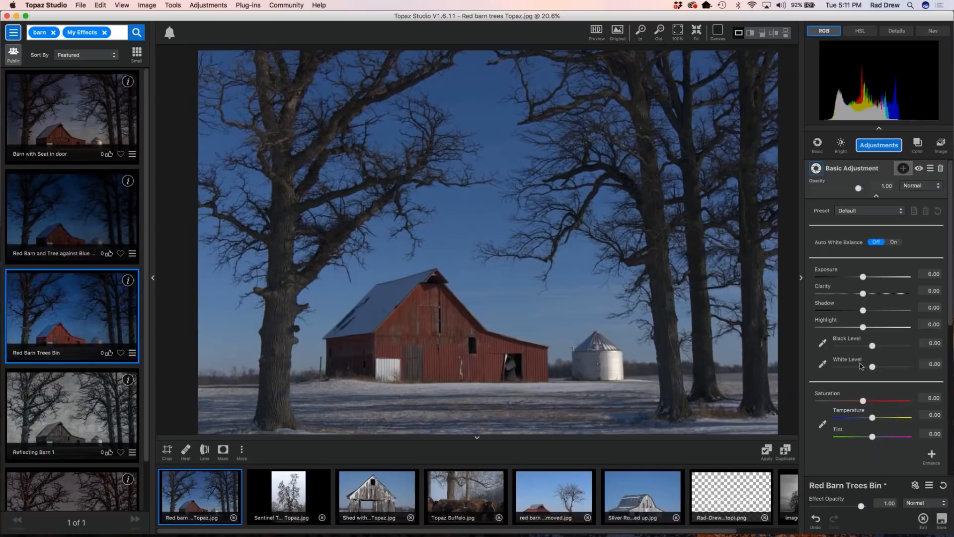
pyautogui.click(868, 348)
pyautogui.moveTo(868, 348); pyautogui.dragTo(859, 346)
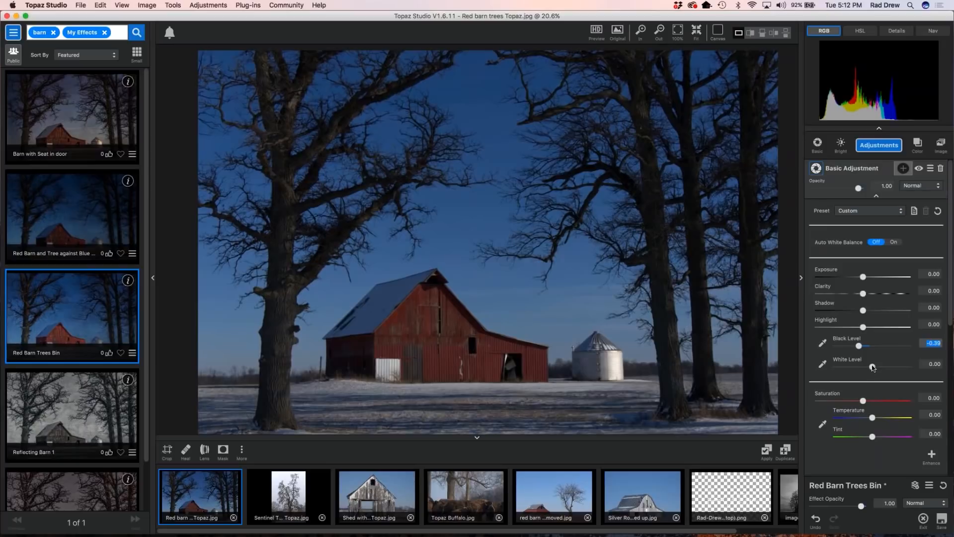
# In Basic Adjustment, set White Level to 0.58, Exposure to 0.19, Clarity to 0.53, Shadow to 0.34 and Highlight to -0.42
pyautogui.moveTo(870, 371); pyautogui.dragTo(892, 372)
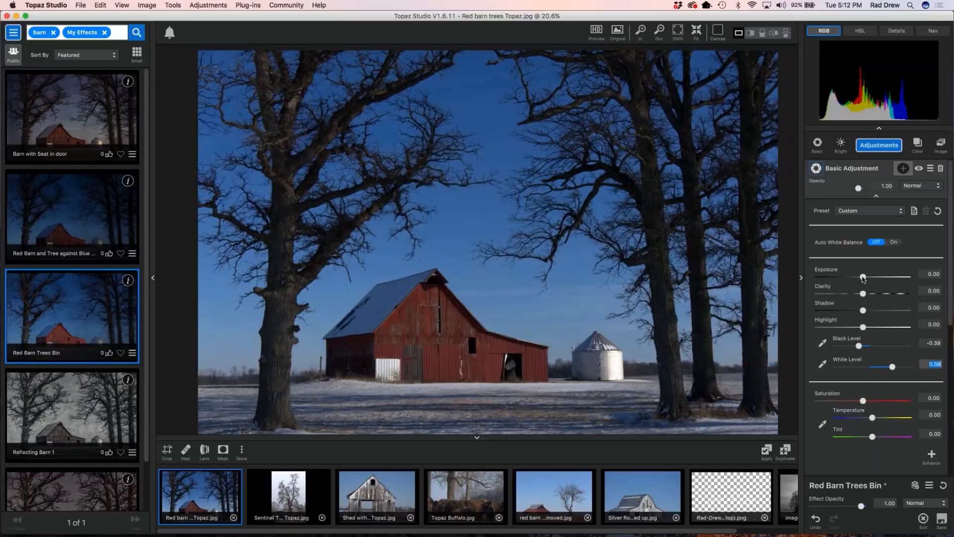
pyautogui.moveTo(863, 277)
pyautogui.mouseDown()
pyautogui.moveTo(854, 277)
pyautogui.moveTo(871, 280)
pyautogui.mouseUp()
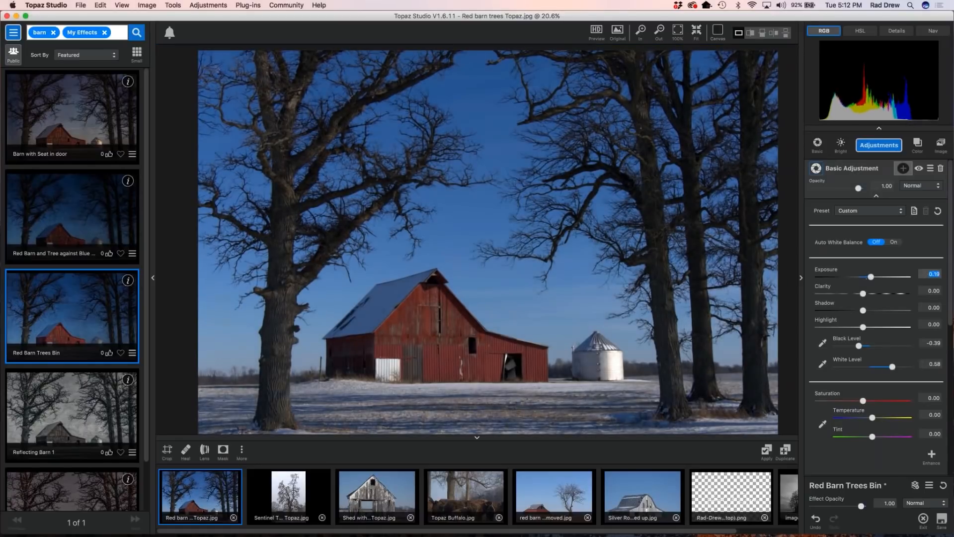
pyautogui.moveTo(864, 297); pyautogui.dragTo(890, 297)
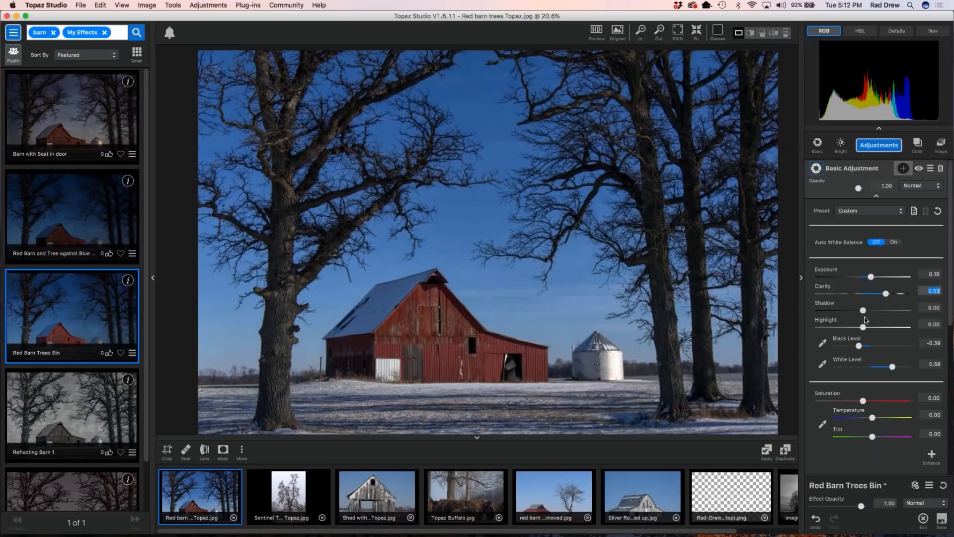
pyautogui.moveTo(865, 316); pyautogui.dragTo(877, 313)
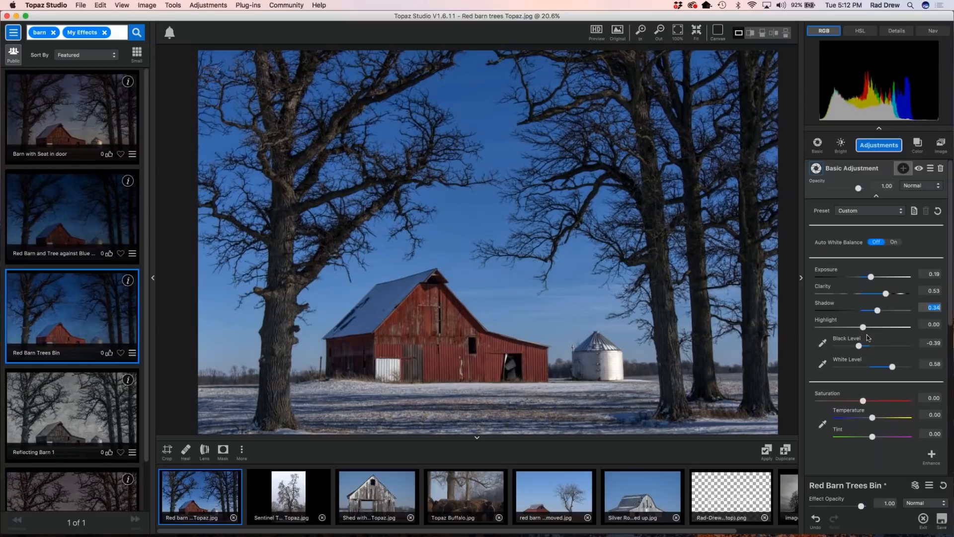
pyautogui.moveTo(863, 328); pyautogui.dragTo(854, 332)
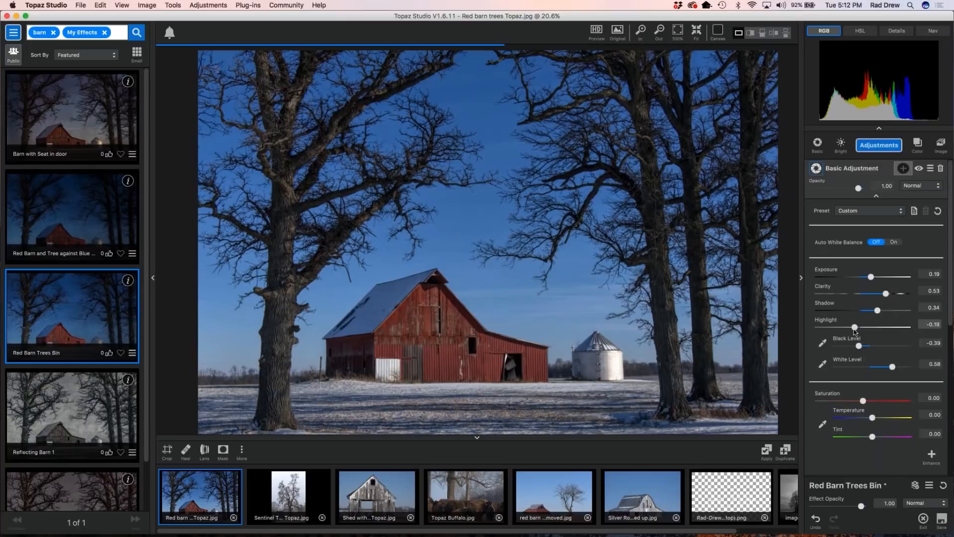
pyautogui.moveTo(855, 327); pyautogui.dragTo(848, 330)
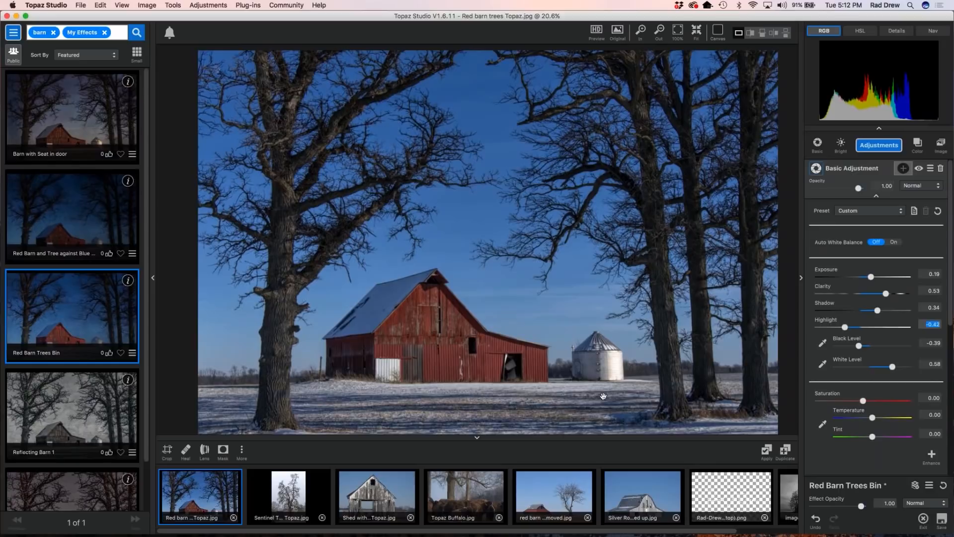
# Set the Basic Adjustment's Saturation to 0.07 and collapse its settings
pyautogui.scroll(2, 603, 396)
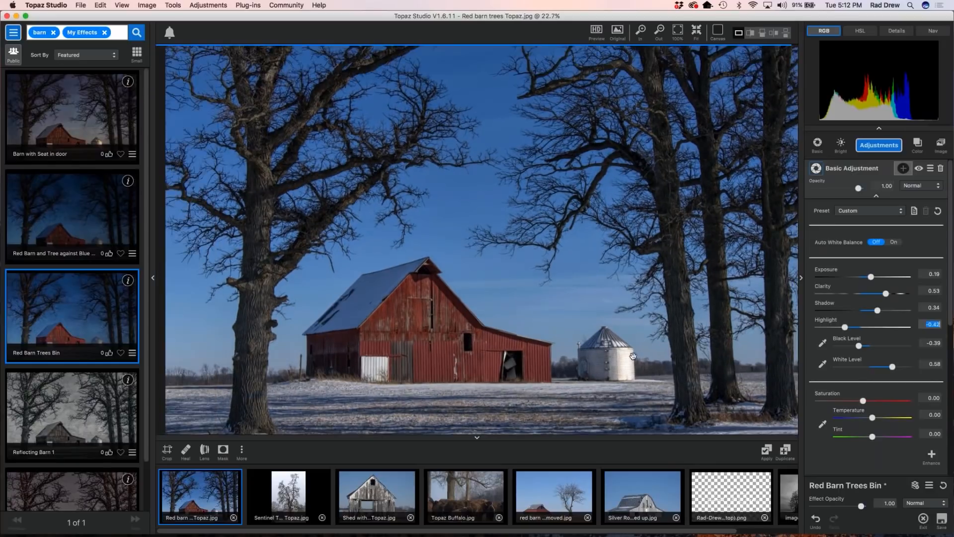
pyautogui.scroll(-2, 611, 328)
pyautogui.click(598, 303)
pyautogui.moveTo(599, 302); pyautogui.dragTo(599, 302)
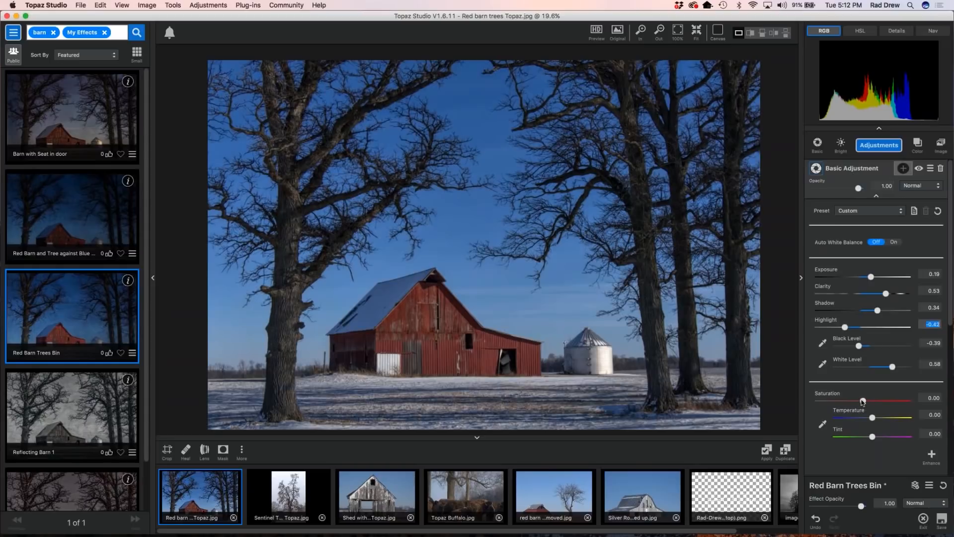
pyautogui.moveTo(863, 401); pyautogui.dragTo(873, 403)
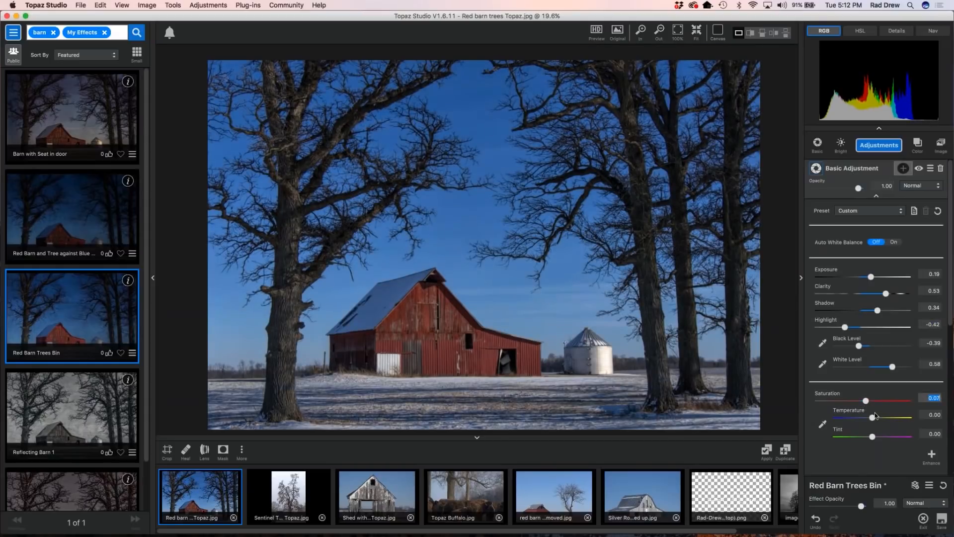
pyautogui.click(876, 195)
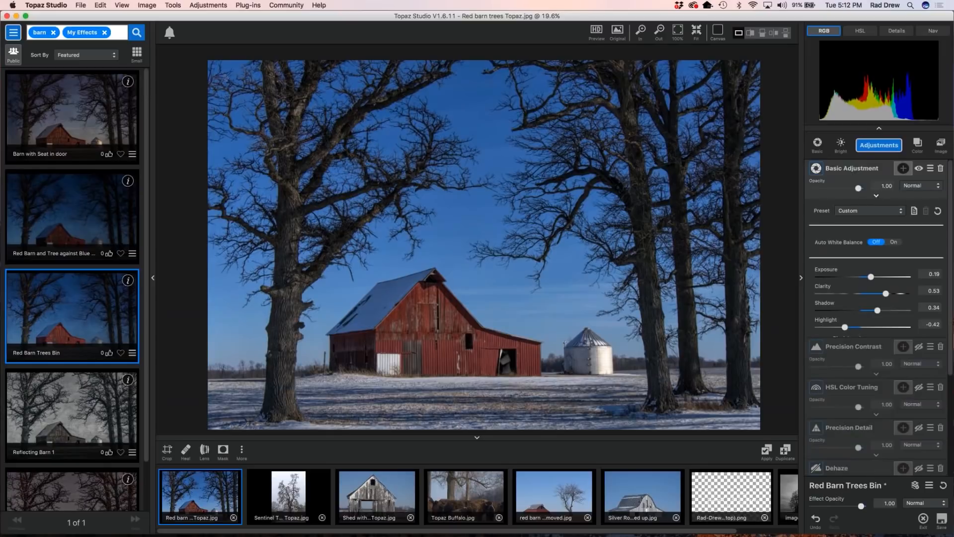
pyautogui.click(877, 195)
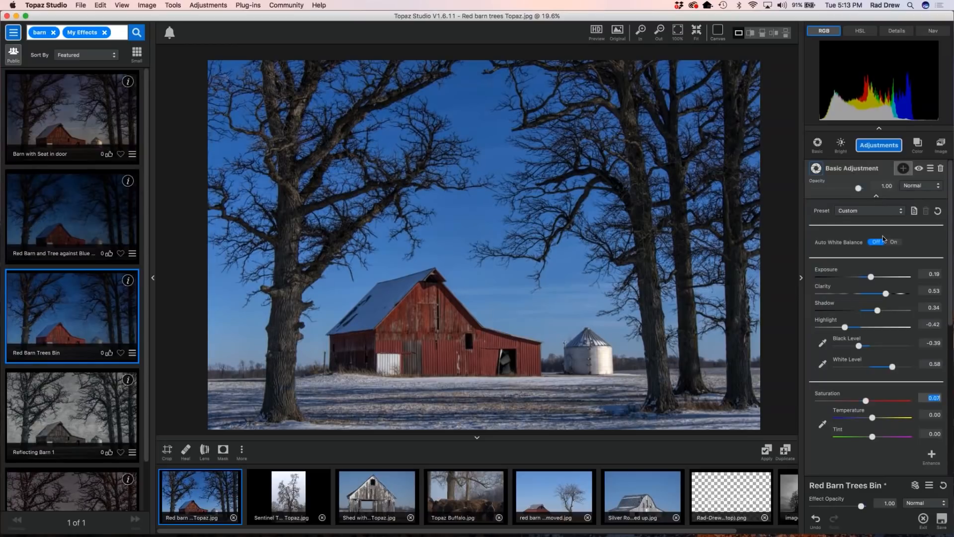
pyautogui.click(877, 197)
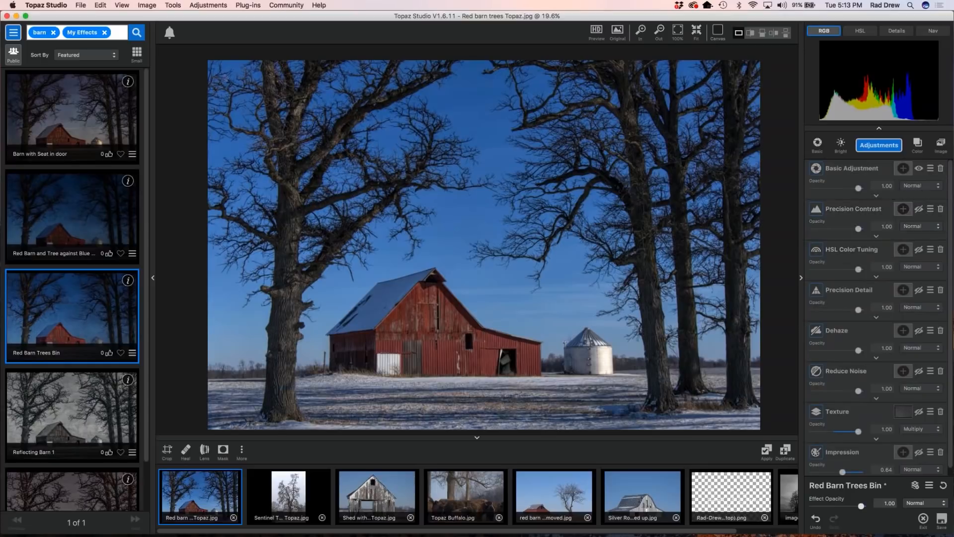
# Turn on and expand Precision Contrast, and look through its Contrast, Lighting and Color settings
pyautogui.click(877, 239)
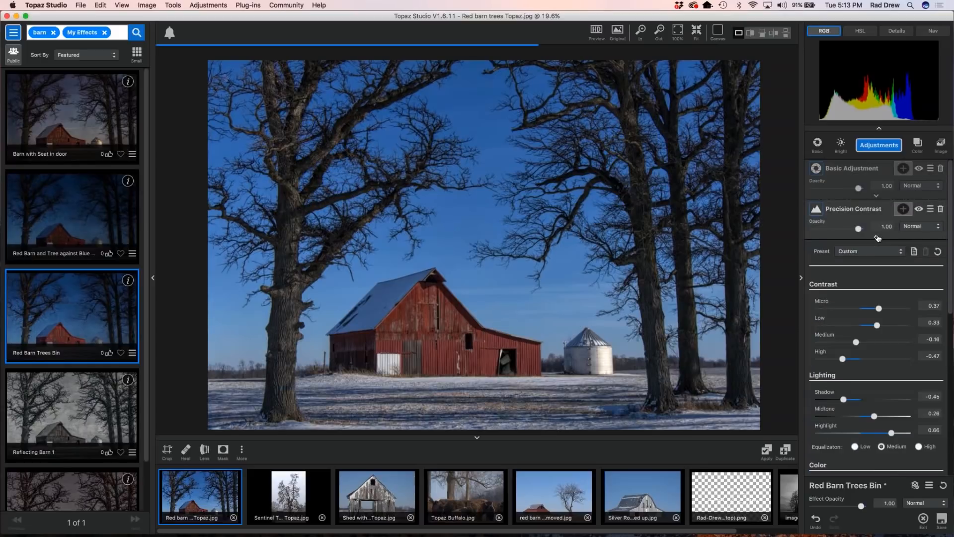
pyautogui.scroll(-1, 878, 254)
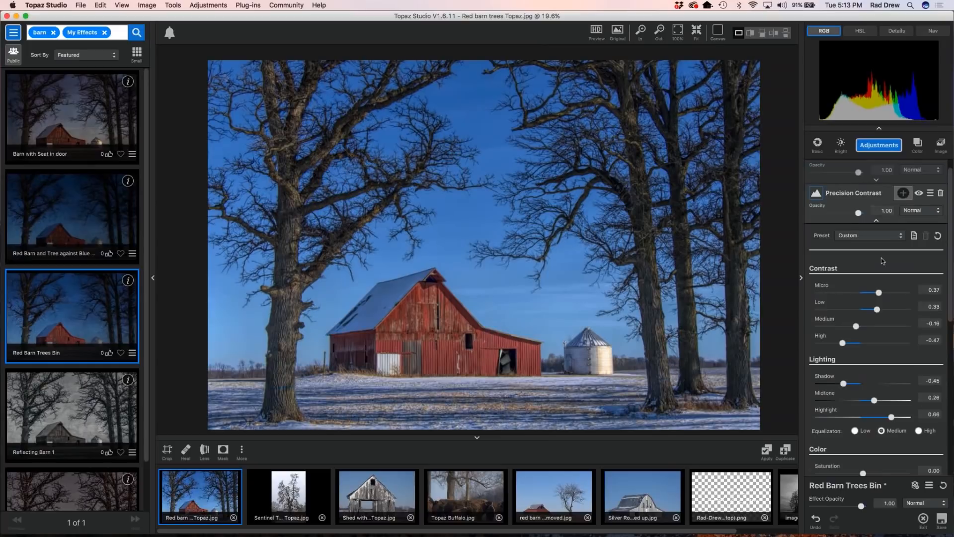
pyautogui.scroll(2, 881, 313)
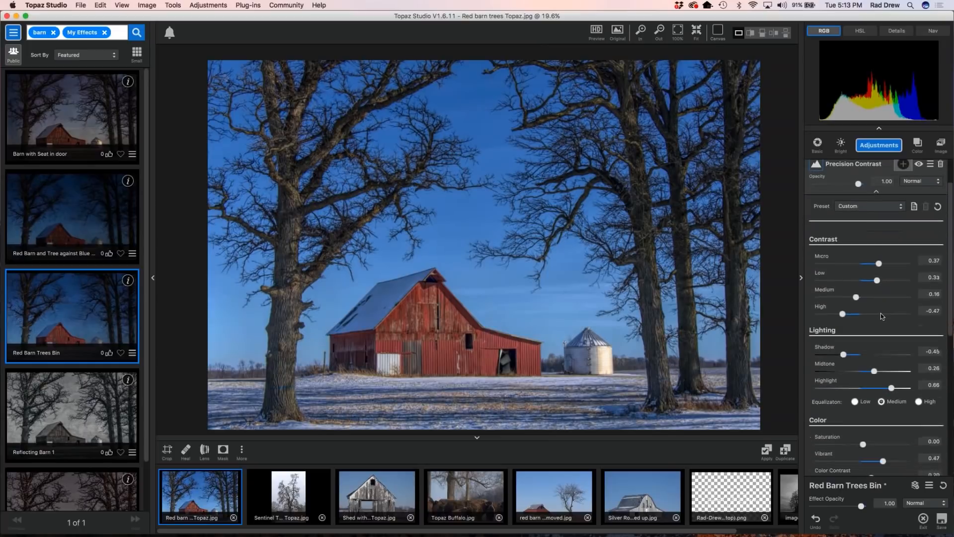
pyautogui.scroll(-1, 883, 351)
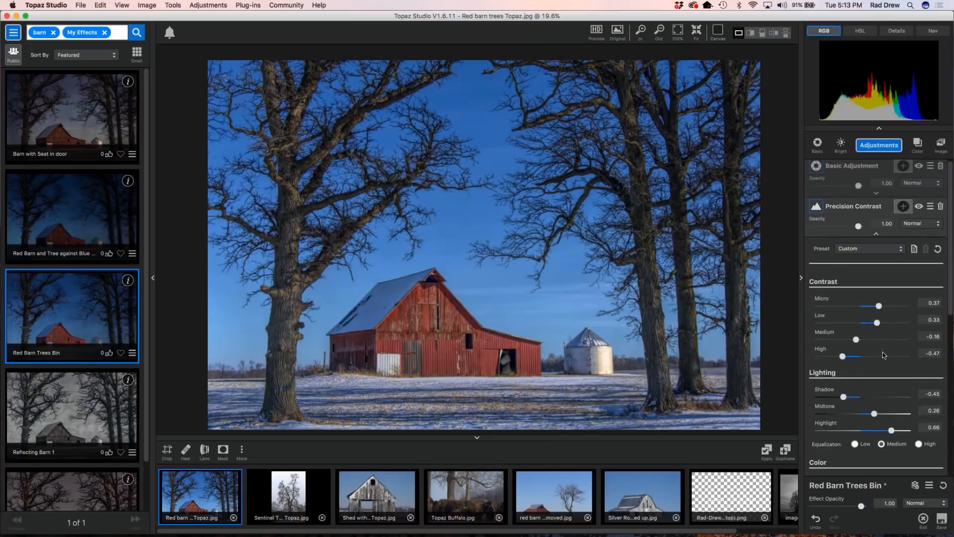
pyautogui.scroll(-2, 879, 275)
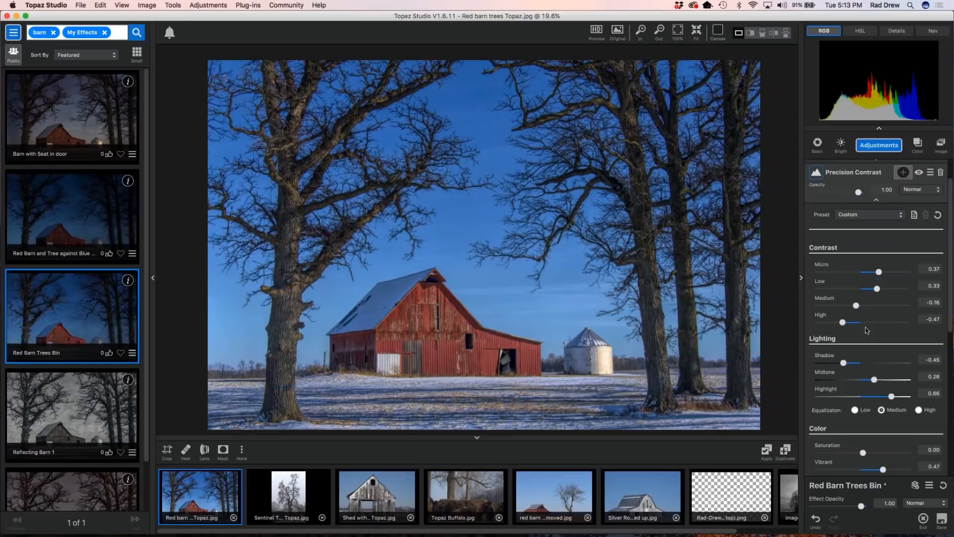
pyautogui.scroll(-1, 887, 318)
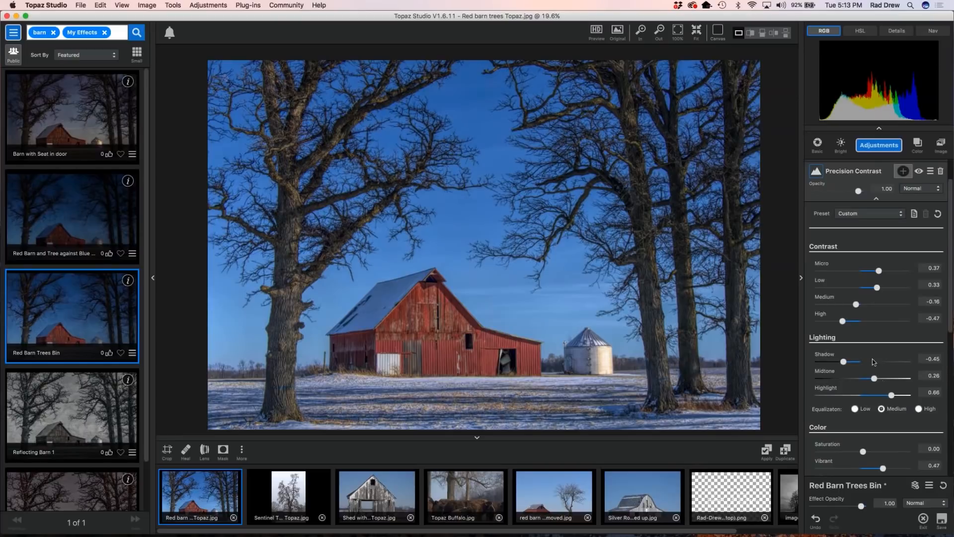
pyautogui.scroll(-2, 882, 368)
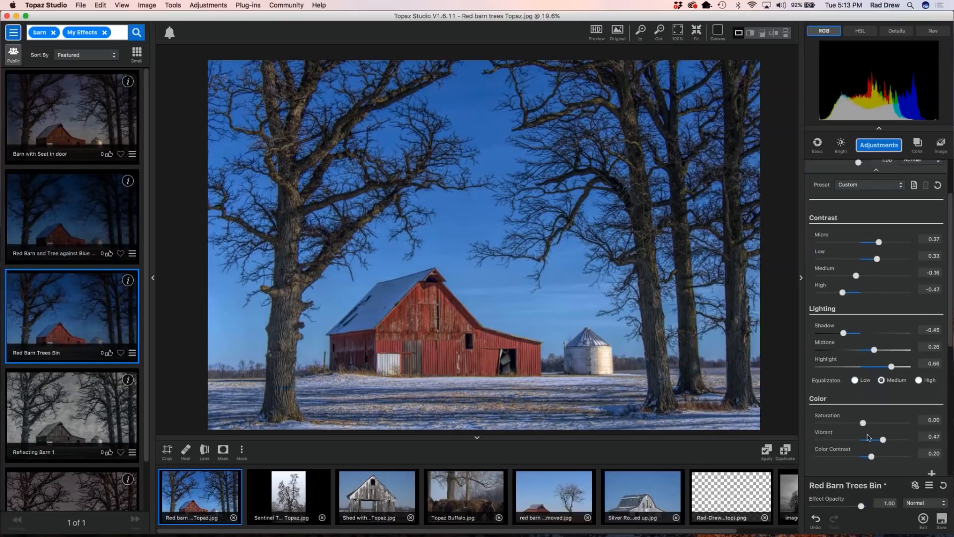
pyautogui.scroll(3, 868, 438)
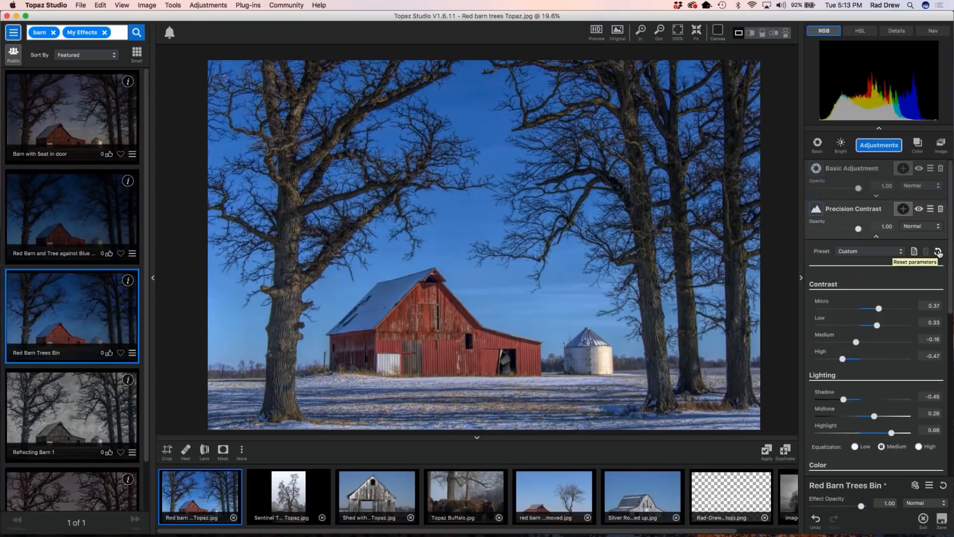
# Reset the Precision Contrast settings to their defaults and lower its Saturation to -1.00 to preview the photo in black and white
pyautogui.click(938, 252)
pyautogui.scroll(-3, 919, 288)
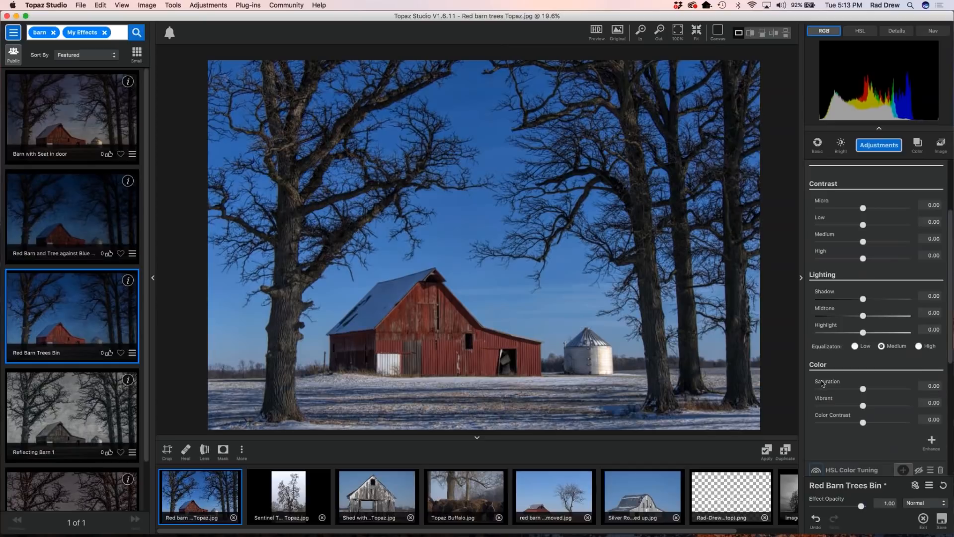
pyautogui.moveTo(863, 388); pyautogui.dragTo(785, 391)
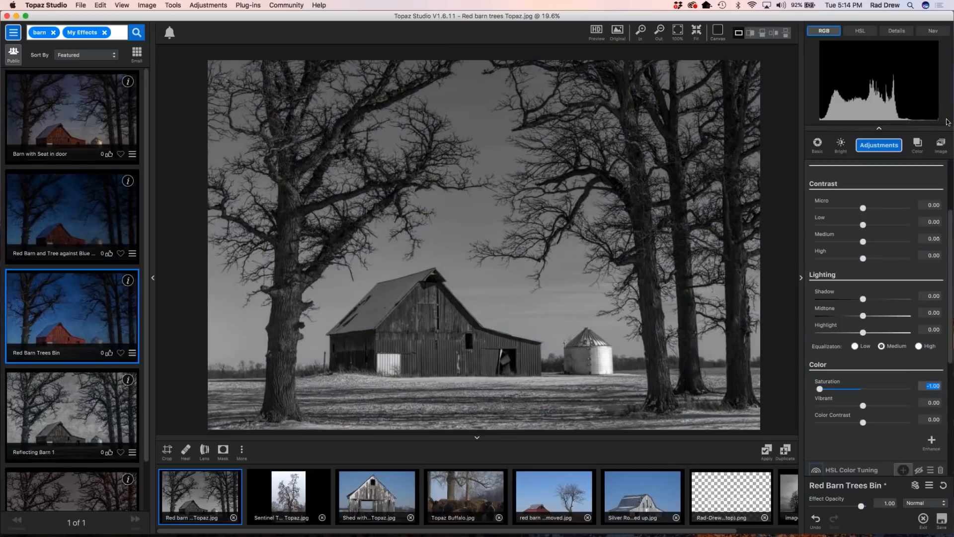
# Set the Precision Contrast lighting to Shadow -0.22, Midtone 0.26 and Highlight 0.33, and reset its Saturation to the default
pyautogui.moveTo(863, 332); pyautogui.dragTo(873, 333)
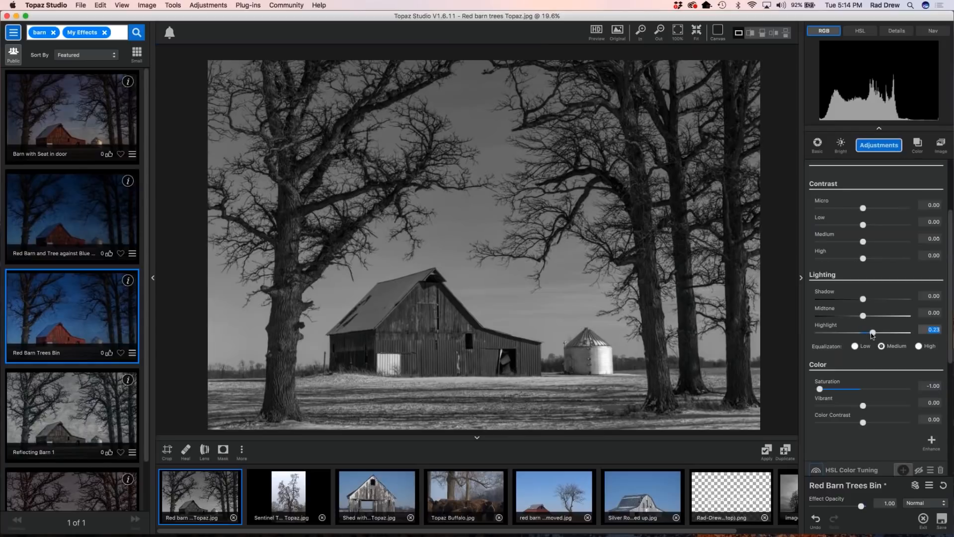
pyautogui.moveTo(862, 299); pyautogui.dragTo(874, 316)
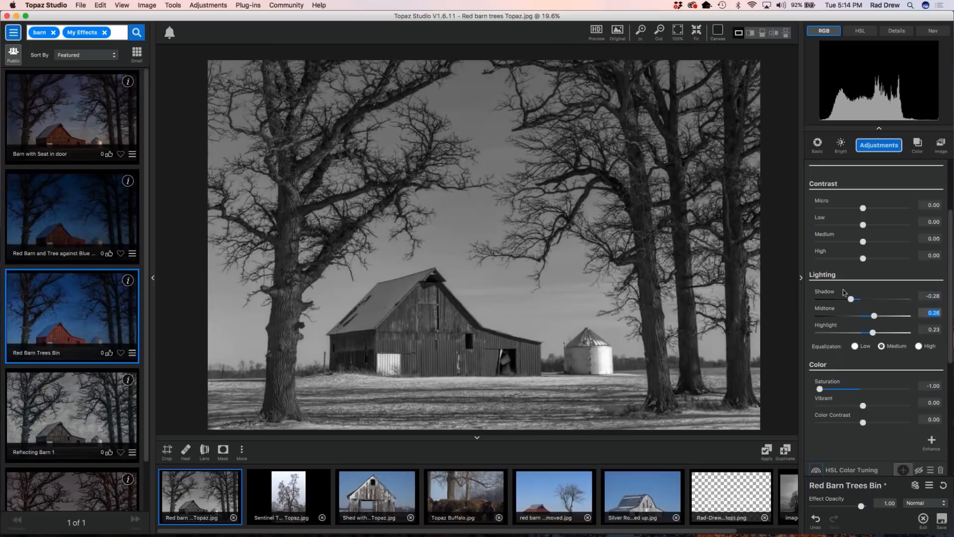
pyautogui.moveTo(850, 298); pyautogui.dragTo(854, 300)
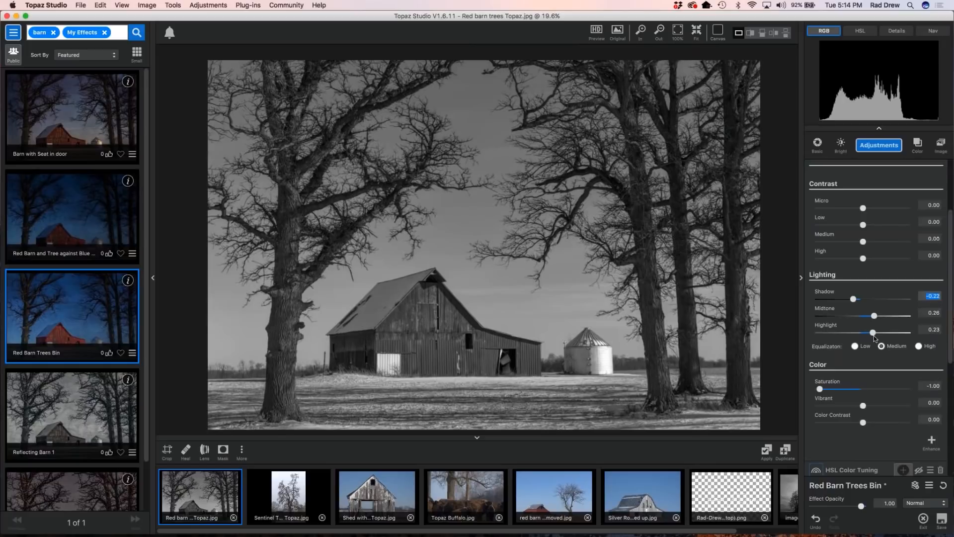
pyautogui.moveTo(873, 333); pyautogui.dragTo(878, 332)
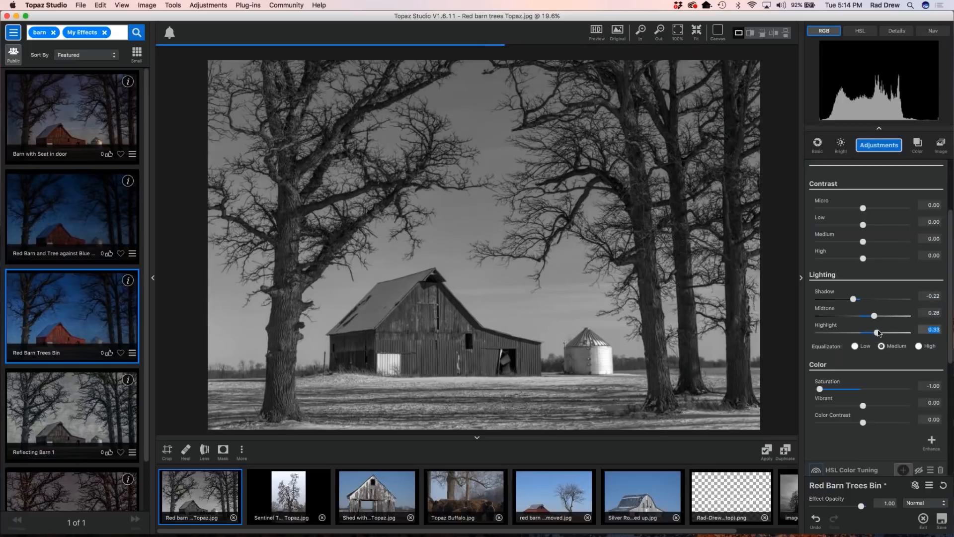
pyautogui.doubleClick(825, 381)
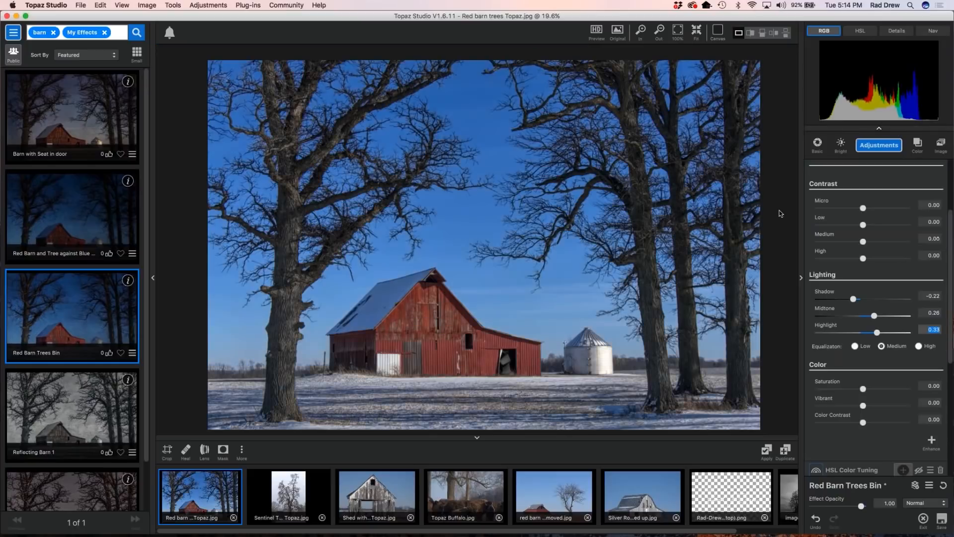
# With the barn enlarged, set Precision Contrast's Micro contrast to 0.38 and its Low contrast to 0.32
pyautogui.scroll(5, 430, 328)
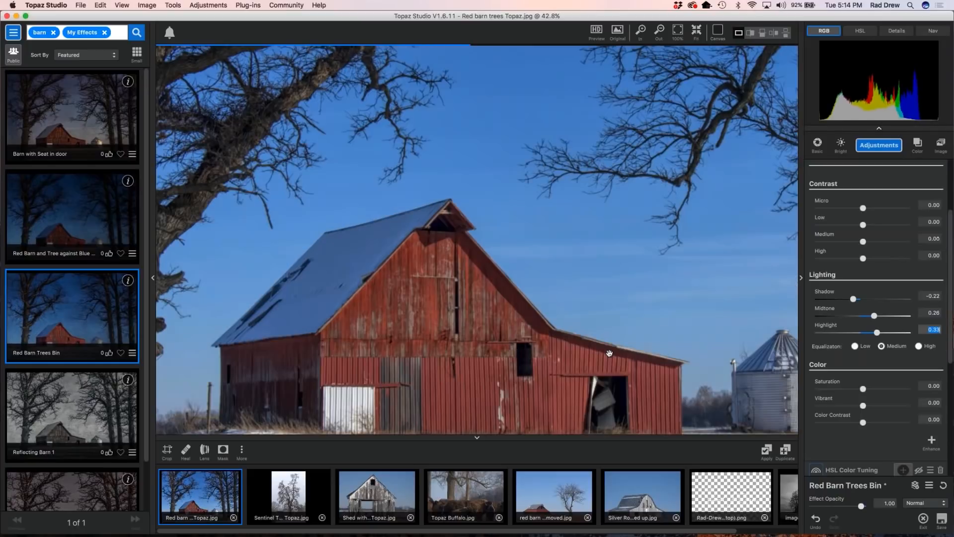
pyautogui.moveTo(863, 209); pyautogui.dragTo(879, 210)
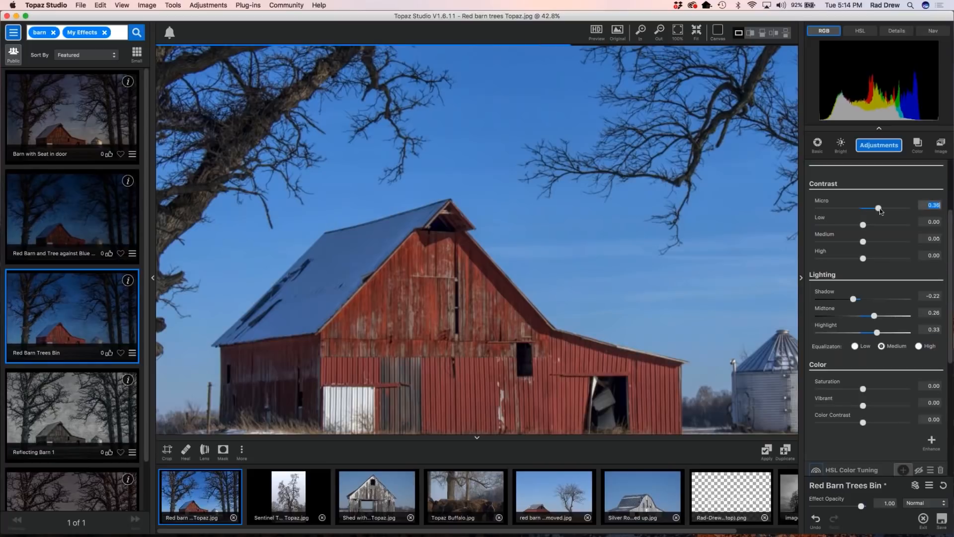
pyautogui.scroll(-1, 497, 352)
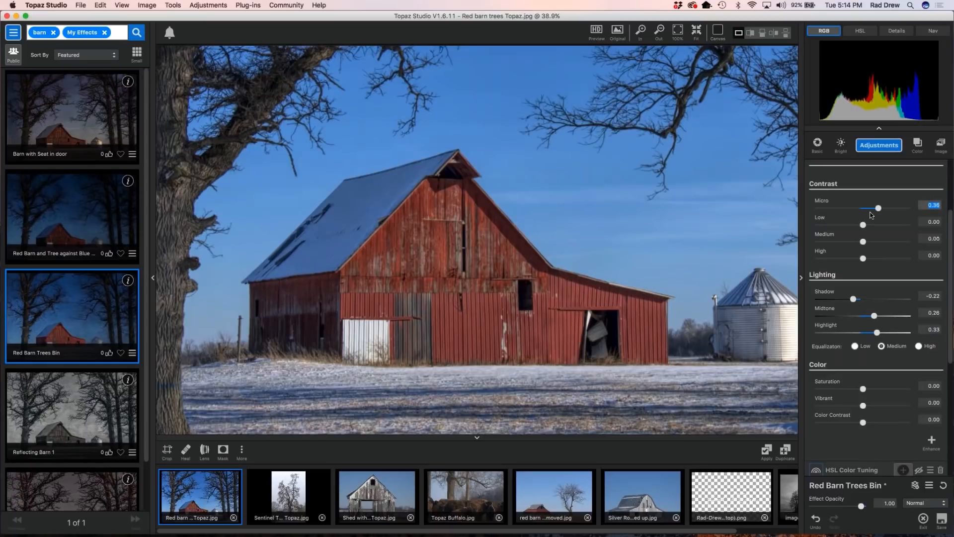
pyautogui.moveTo(878, 208); pyautogui.dragTo(879, 229)
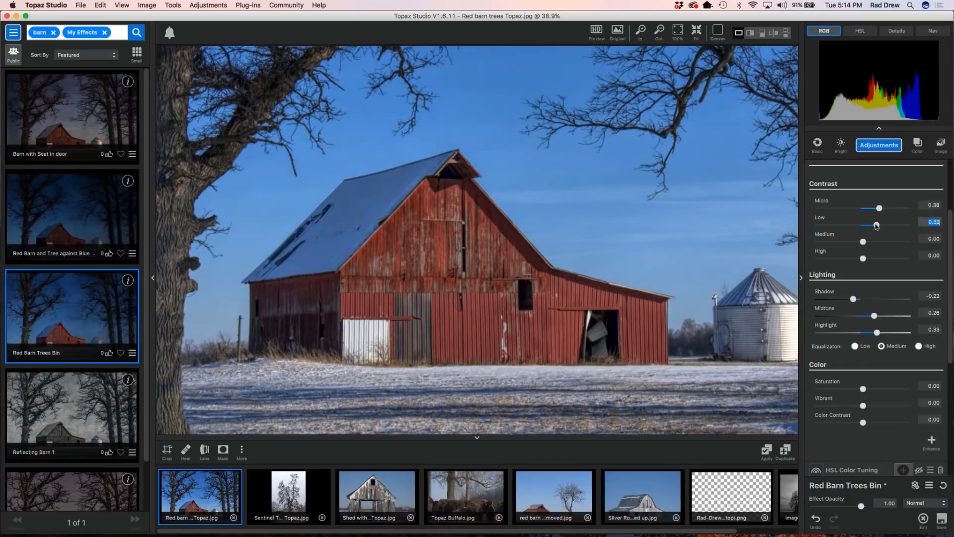
# Try the Micro contrast at 1.00 and settle it at 0.36, keeping Low contrast at 0.32
pyautogui.click(879, 208)
pyautogui.moveTo(879, 208); pyautogui.dragTo(943, 215)
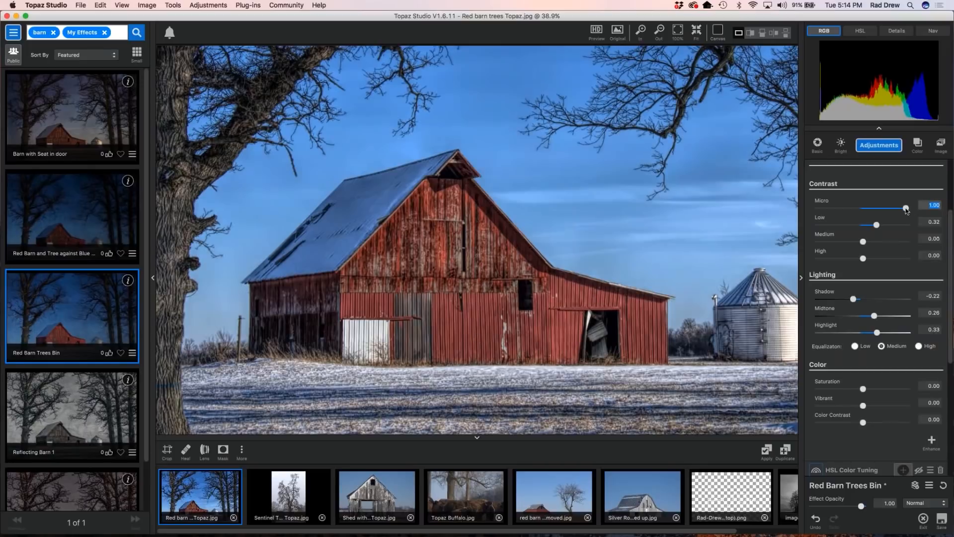
pyautogui.moveTo(905, 209); pyautogui.dragTo(887, 215)
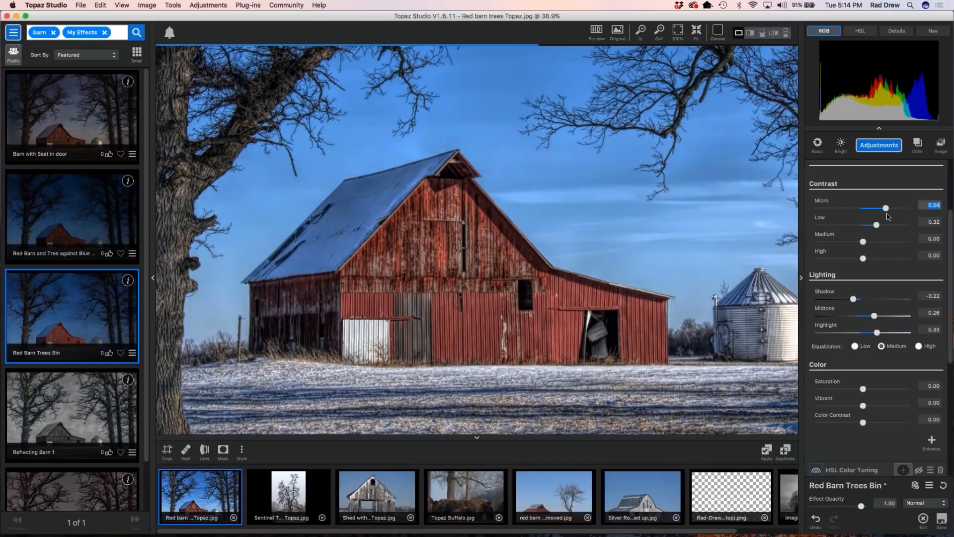
pyautogui.moveTo(887, 214); pyautogui.dragTo(876, 224)
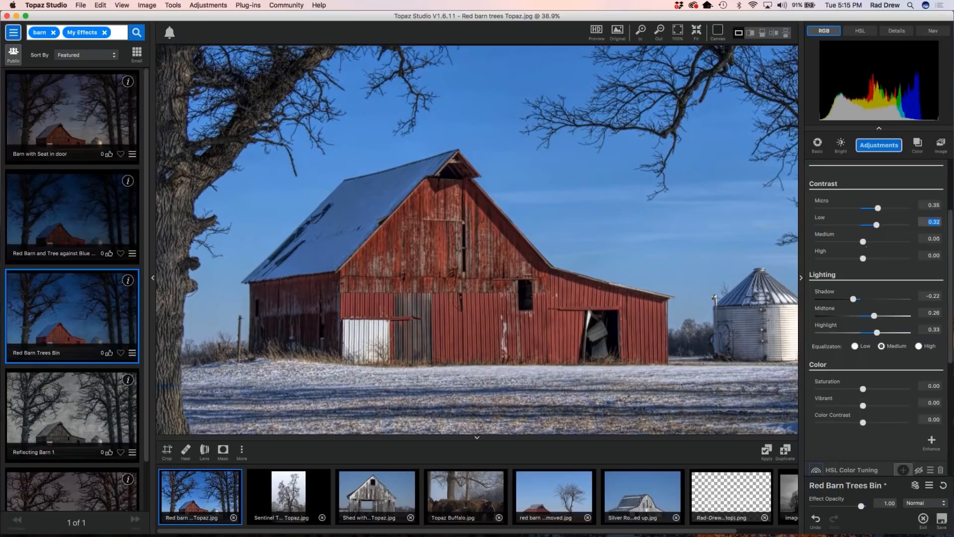
# Set Precision Contrast's Medium contrast to -0.04 and its High contrast to -0.29
pyautogui.moveTo(862, 242); pyautogui.dragTo(886, 245)
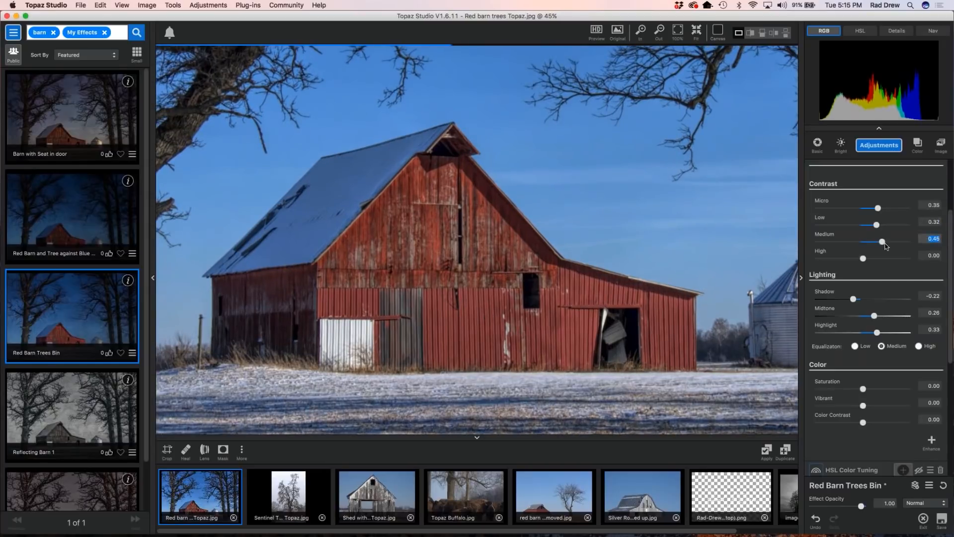
pyautogui.scroll(-5, 887, 243)
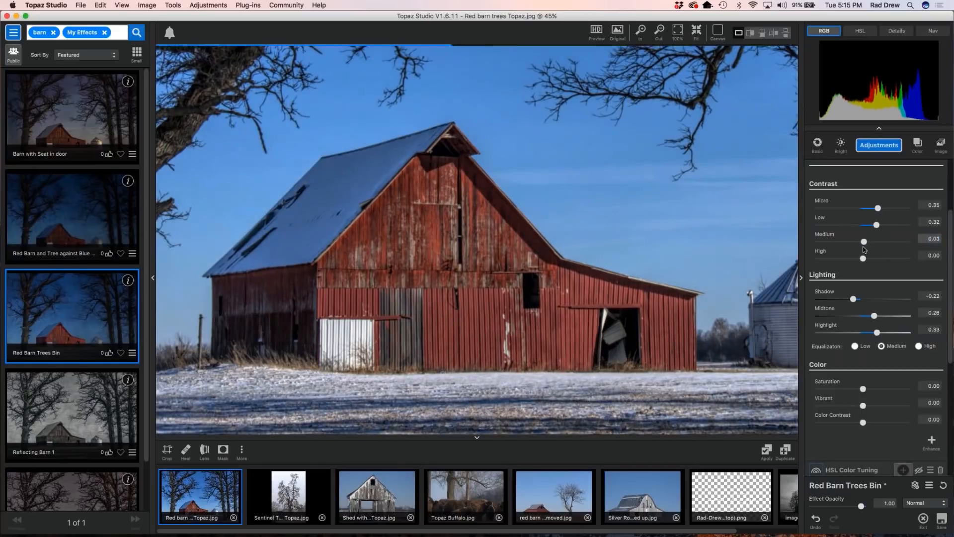
pyautogui.moveTo(863, 255); pyautogui.dragTo(850, 256)
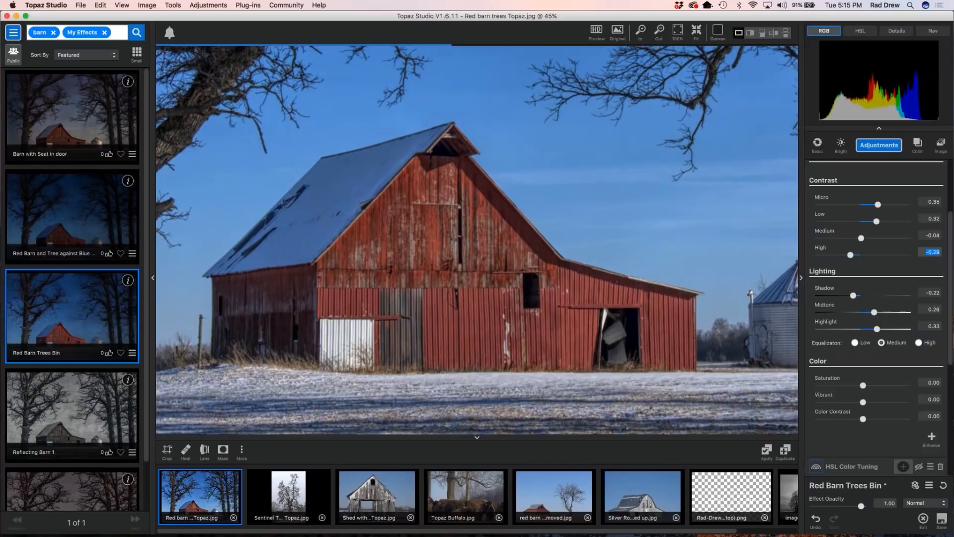
# Compare the Precision Contrast result with the original photo, showing more of the scene around the barn
pyautogui.press('super+0')
pyautogui.press('\\')
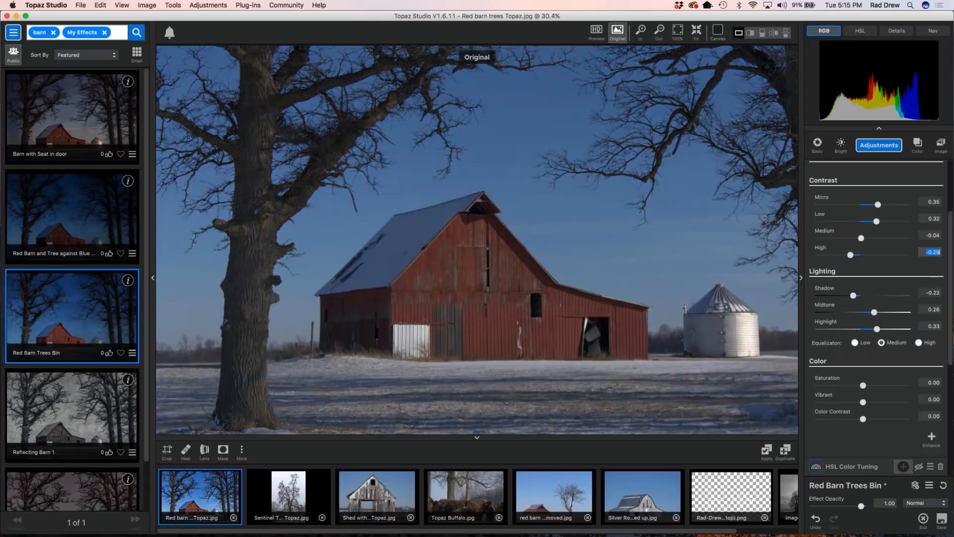
pyautogui.press('\\')
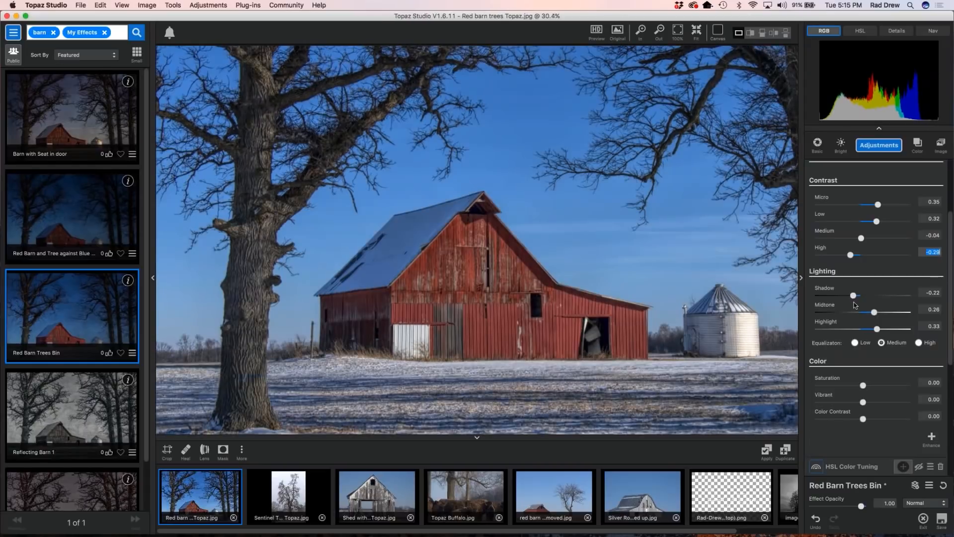
pyautogui.scroll(-2, 848, 299)
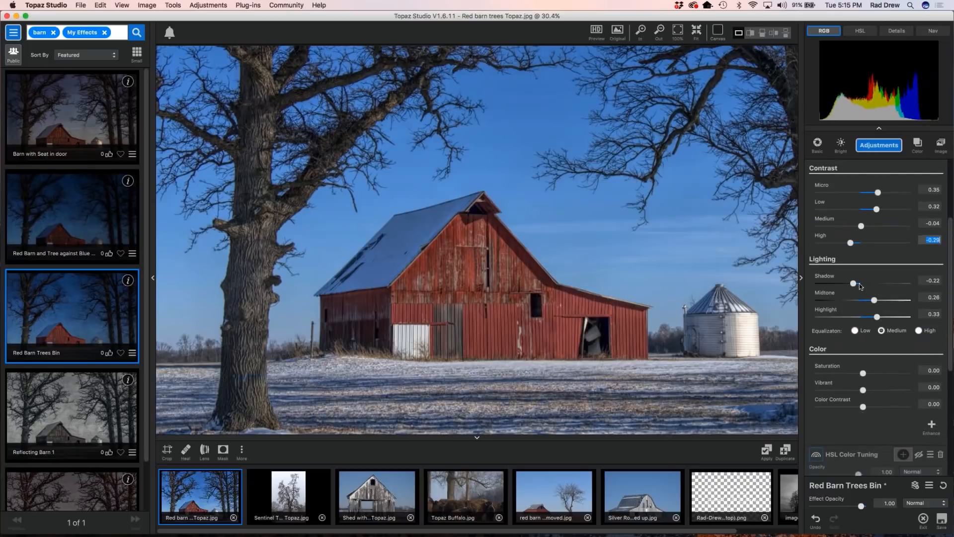
pyautogui.scroll(-1, 877, 301)
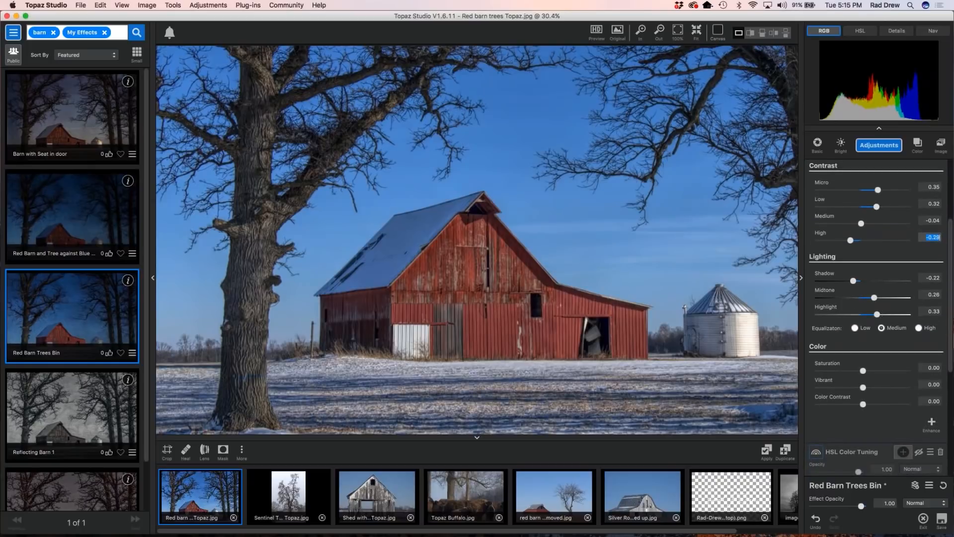
pyautogui.click(652, 276)
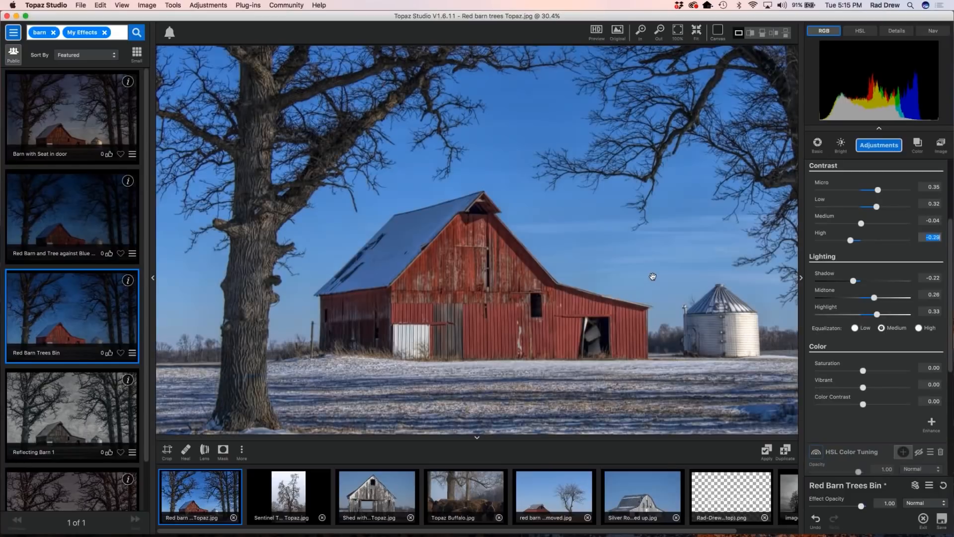
pyautogui.click(650, 277)
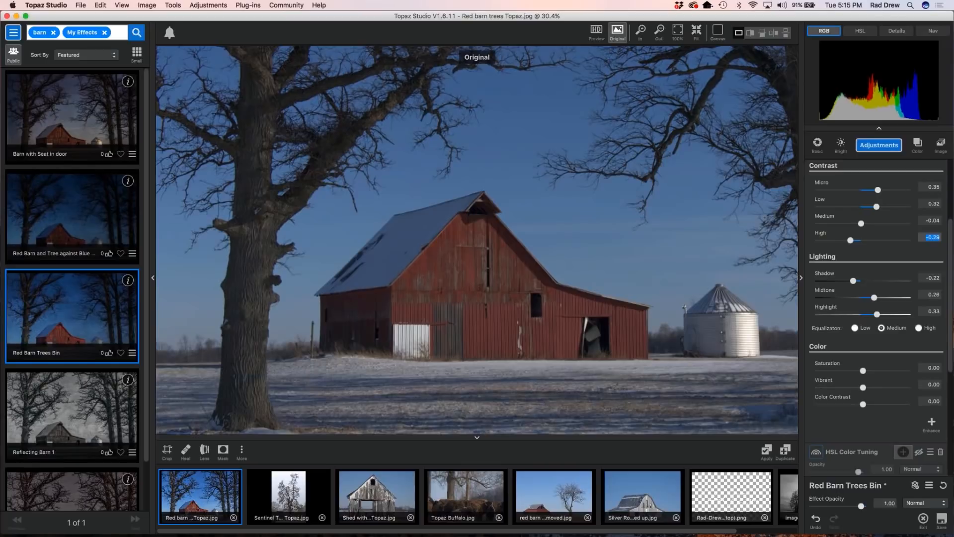
# Collapse Precision Contrast, turn on HSL Color Tuning and set its red to Saturation 0.19 and Lightness 0.36
pyautogui.scroll(3, 881, 376)
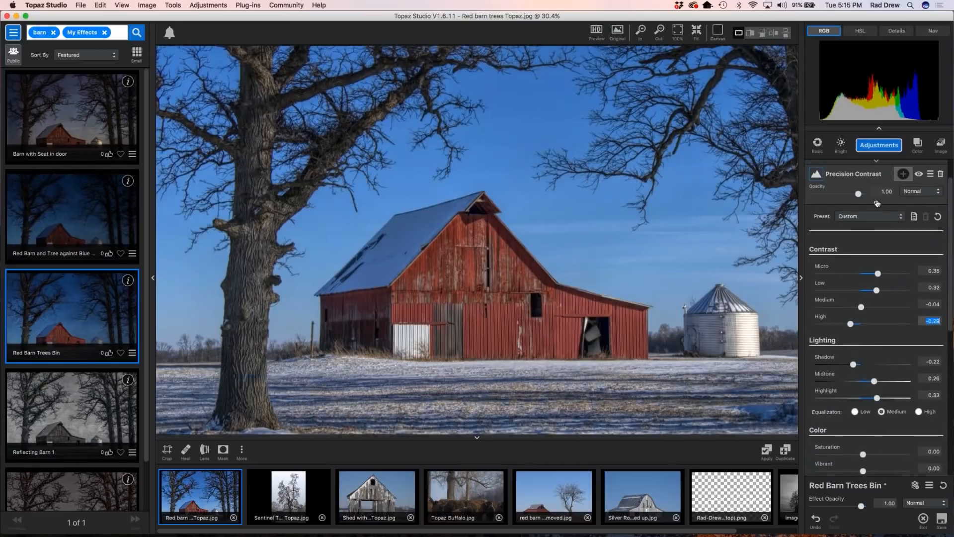
pyautogui.click(877, 203)
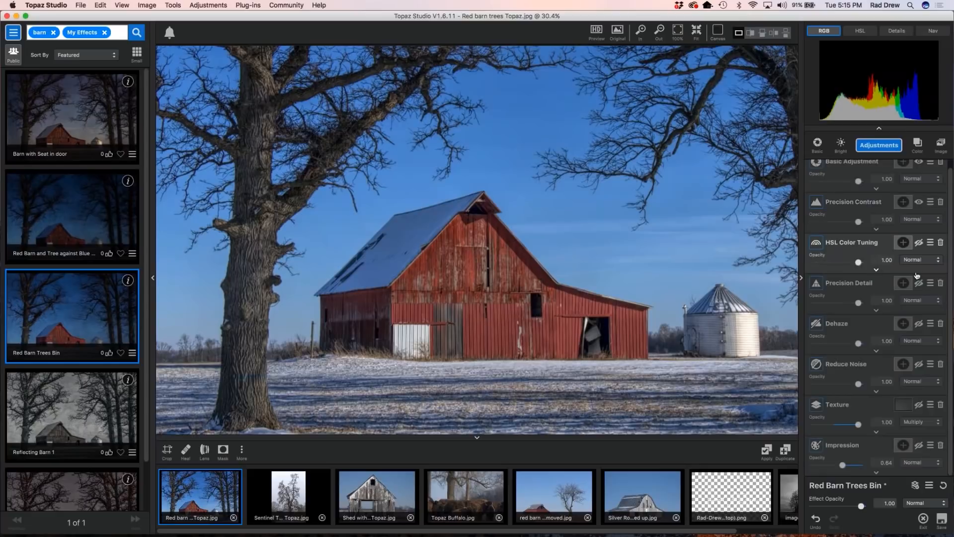
pyautogui.click(876, 269)
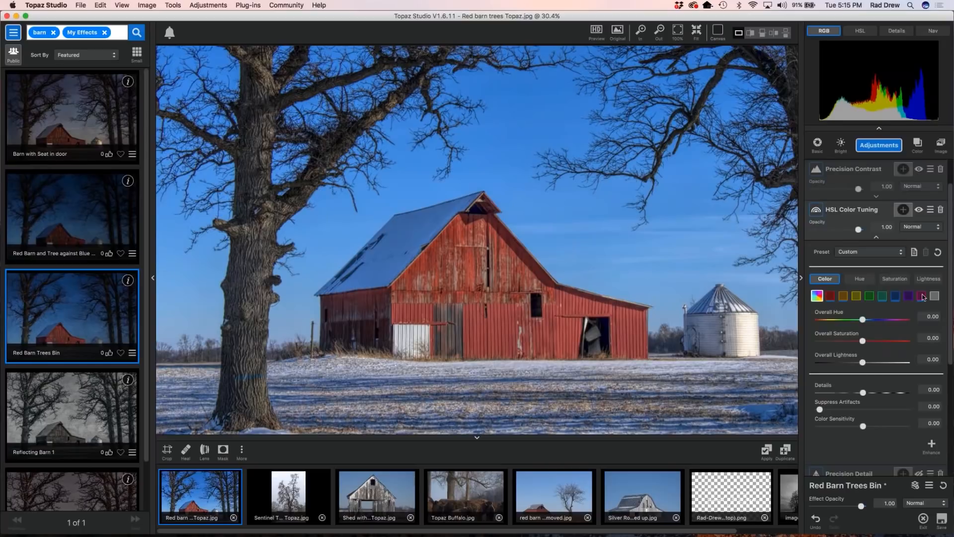
pyautogui.click(829, 297)
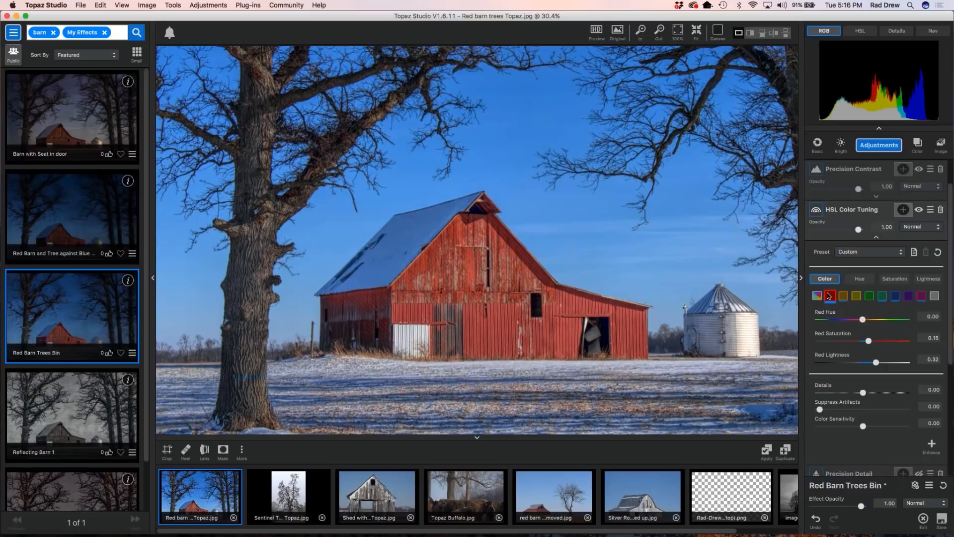
pyautogui.moveTo(868, 340); pyautogui.dragTo(883, 344)
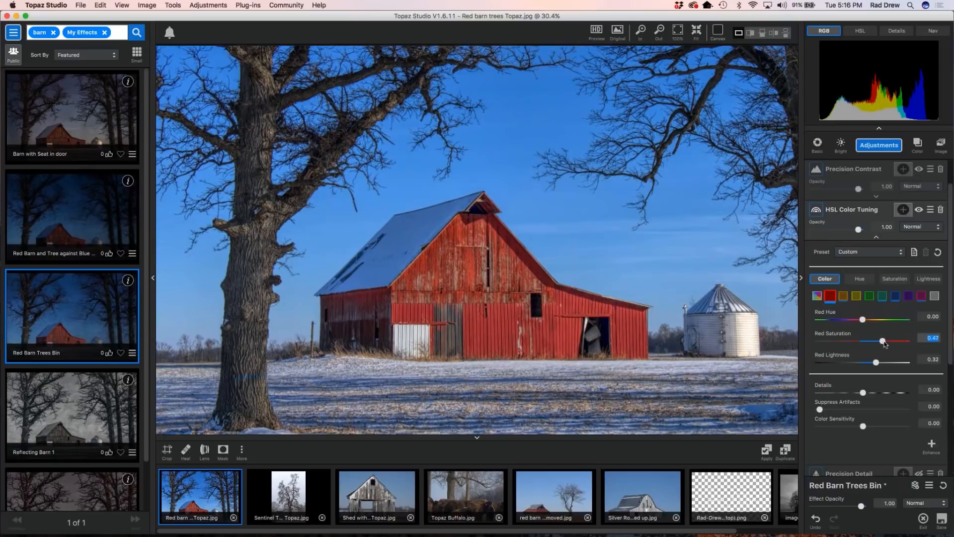
pyautogui.moveTo(885, 343); pyautogui.dragTo(878, 365)
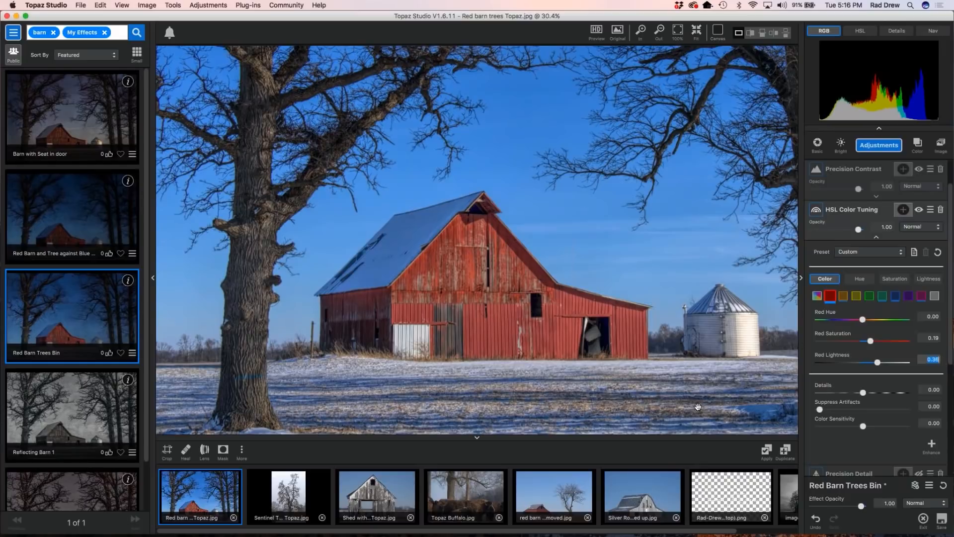
# Set the orange Saturation in HSL Color Tuning to 0.30
pyautogui.click(843, 296)
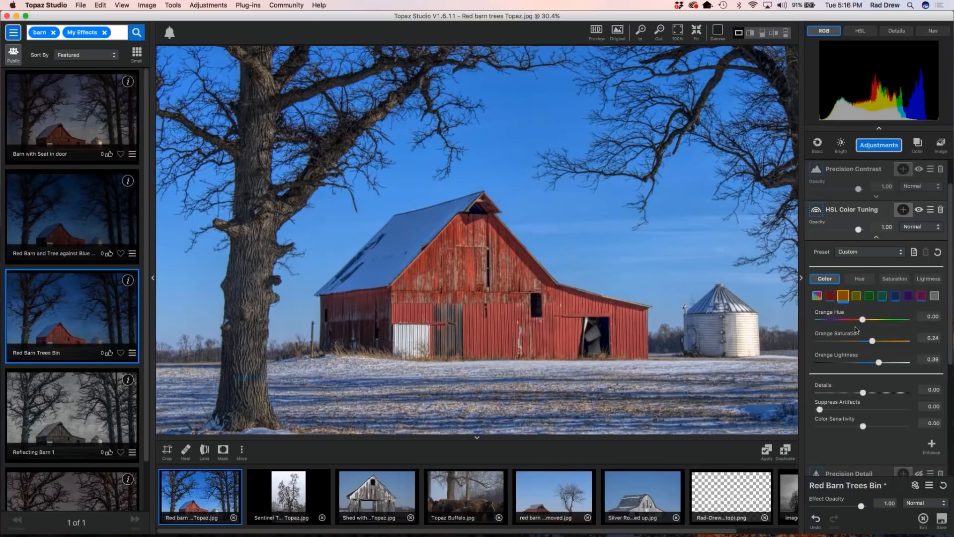
pyautogui.moveTo(872, 341); pyautogui.dragTo(875, 341)
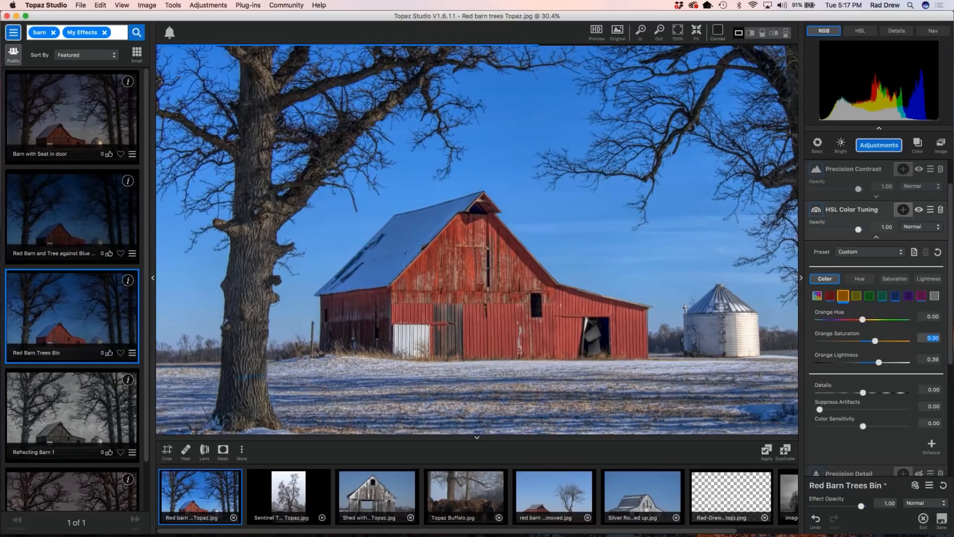
pyautogui.scroll(-1, 904, 377)
pyautogui.scroll(-2, 902, 376)
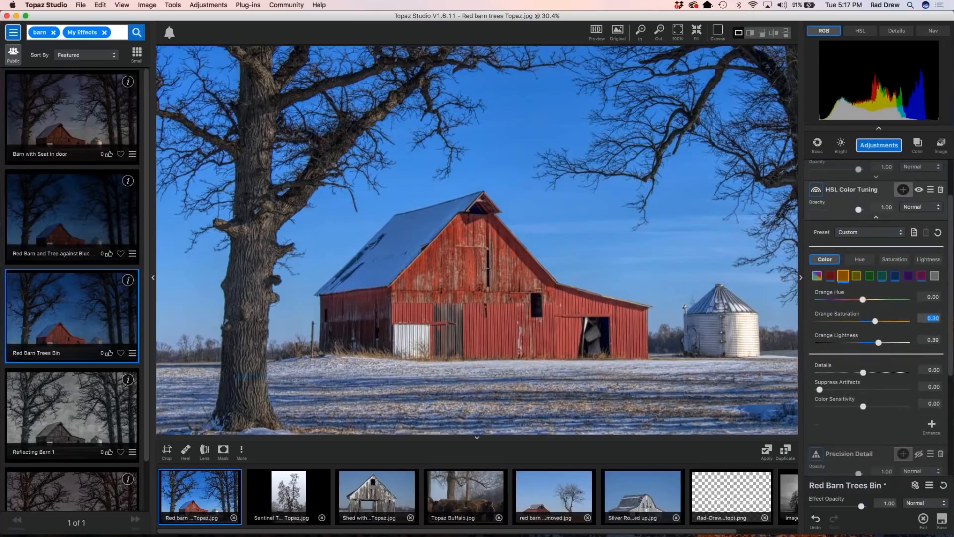
# Review the HSL Color Tuning saturation and lightness settings for aqua, blue and magenta
pyautogui.click(883, 278)
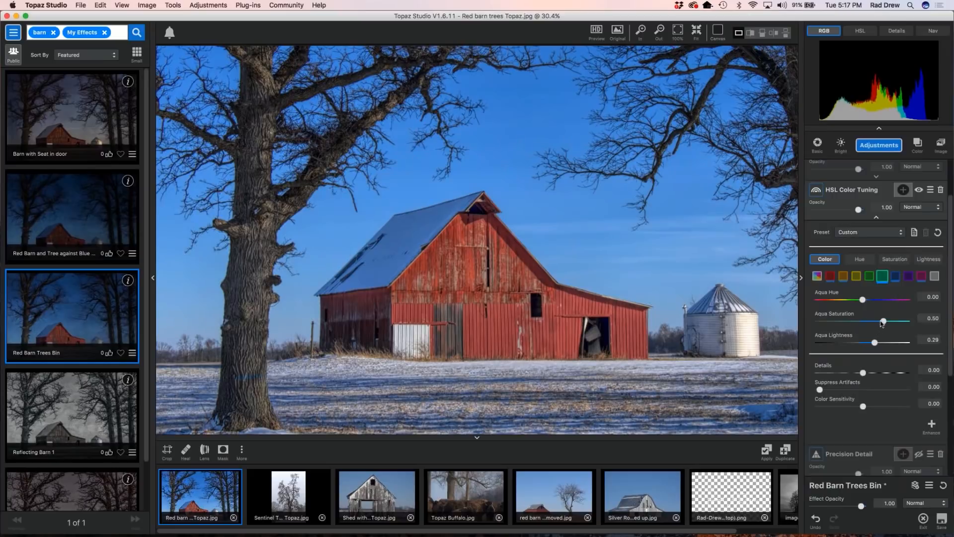
pyautogui.click(894, 277)
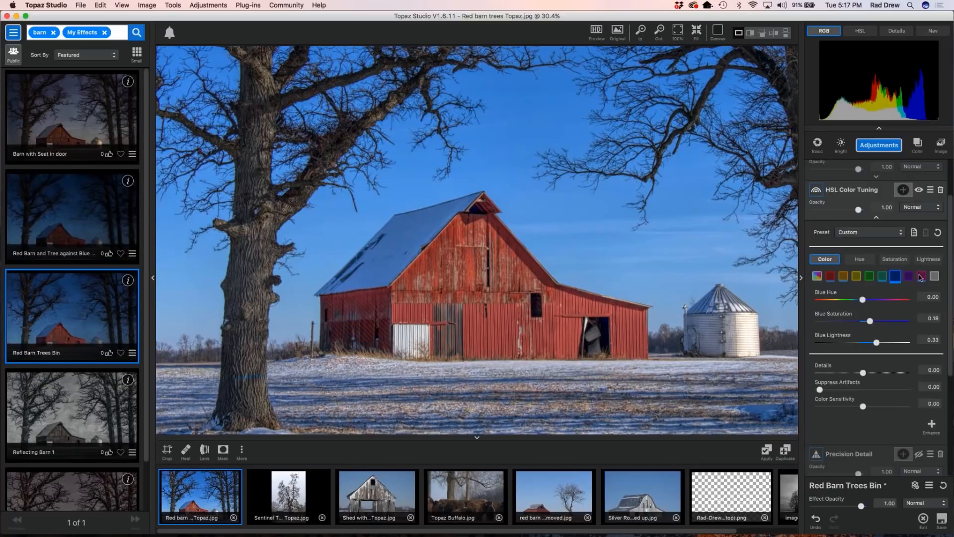
pyautogui.click(920, 277)
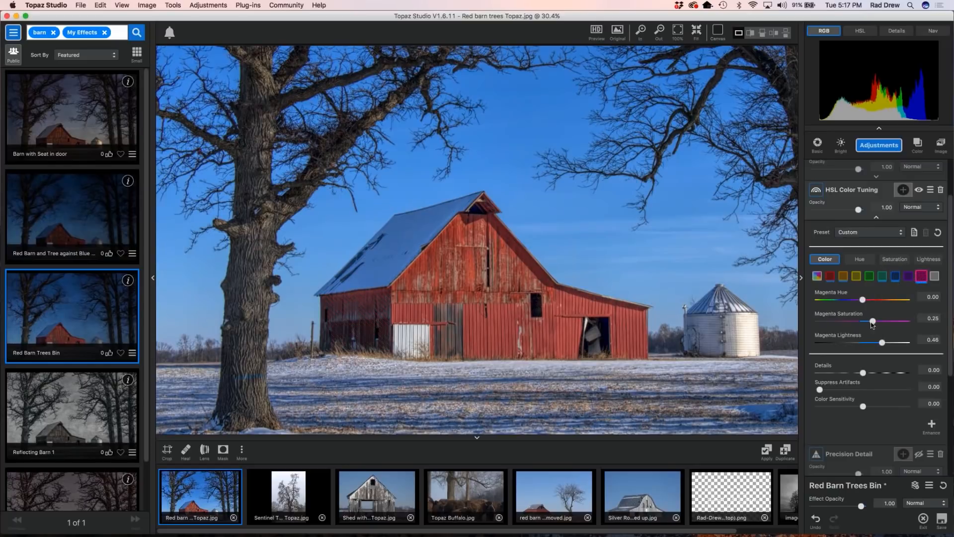
# Set the Details value of HSL Color Tuning to 0.28
pyautogui.click(640, 391)
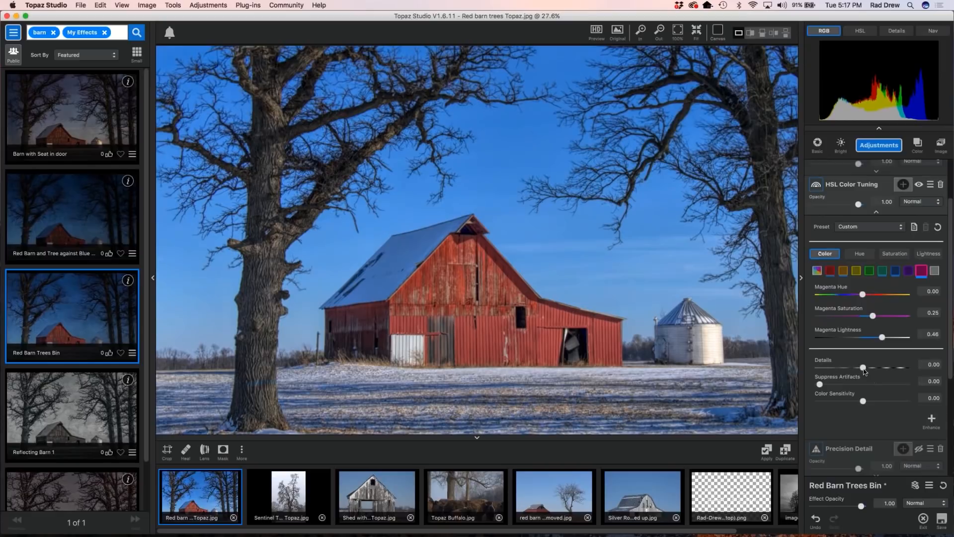
pyautogui.moveTo(864, 368); pyautogui.dragTo(876, 368)
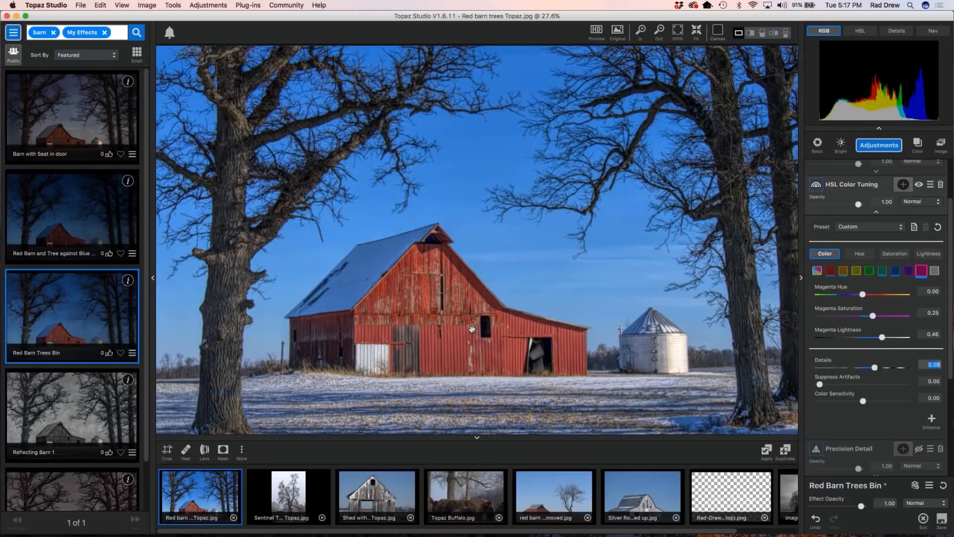
pyautogui.scroll(-1, 407, 327)
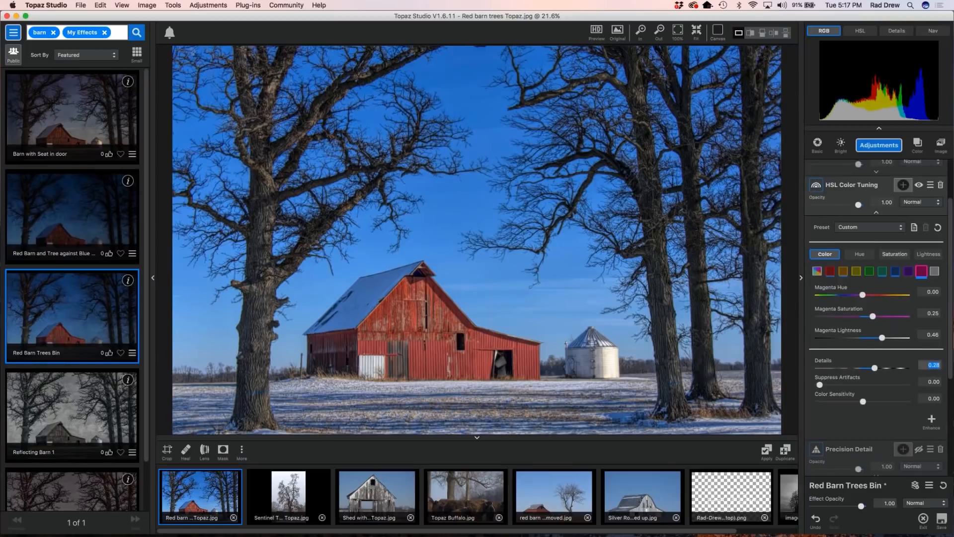
# Collapse HSL Color Tuning, then turn on Precision Detail and expand its settings
pyautogui.scroll(1, 873, 229)
pyautogui.click(876, 228)
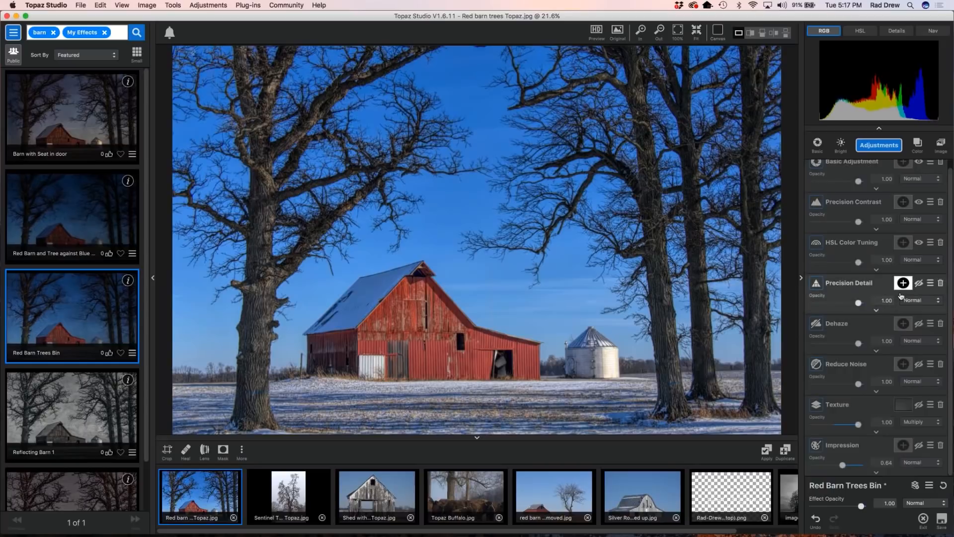
pyautogui.click(877, 312)
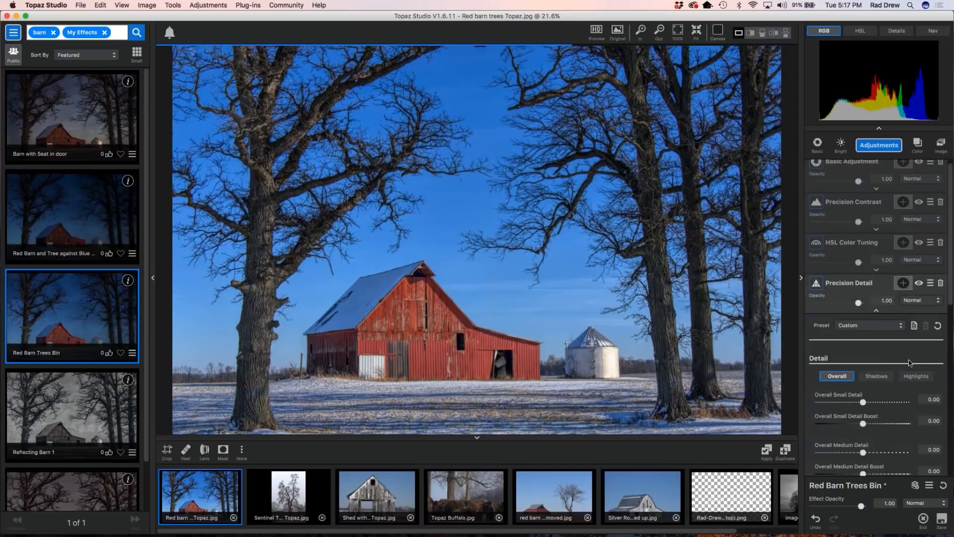
# Examine Precision Detail's Overall, Shadows and Highlights detail settings along with its Sharpen and Lighting values
pyautogui.scroll(-3, 909, 363)
pyautogui.click(875, 302)
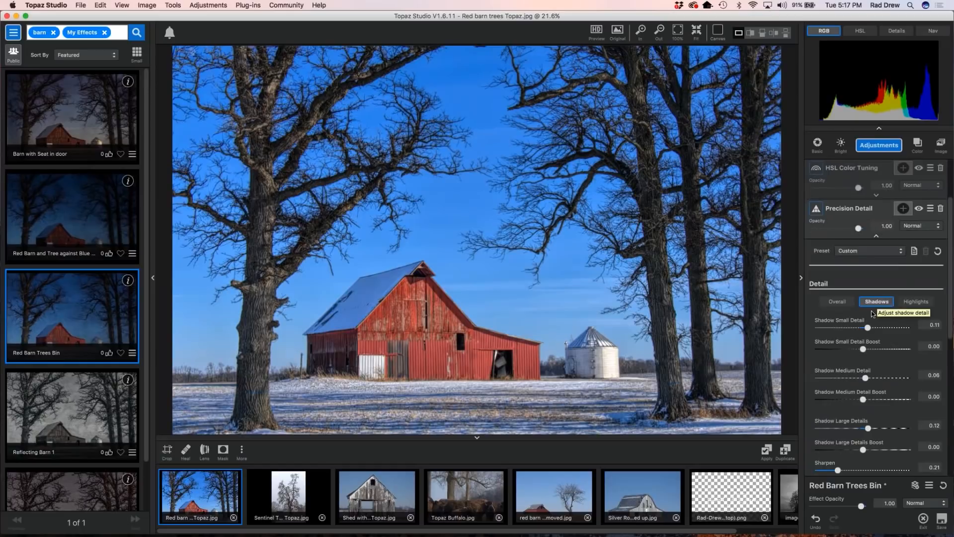
pyautogui.click(838, 302)
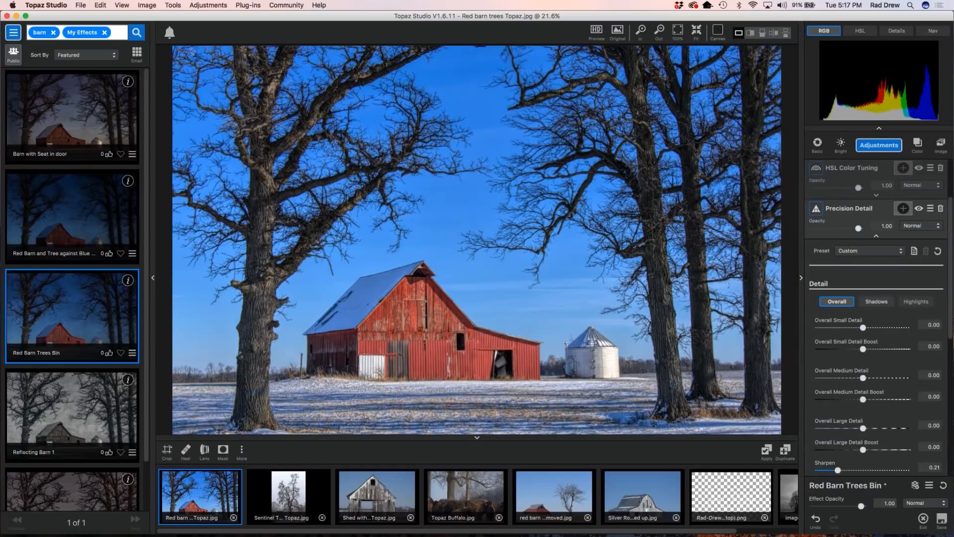
pyautogui.click(915, 302)
pyautogui.click(876, 302)
pyautogui.scroll(-3, 882, 358)
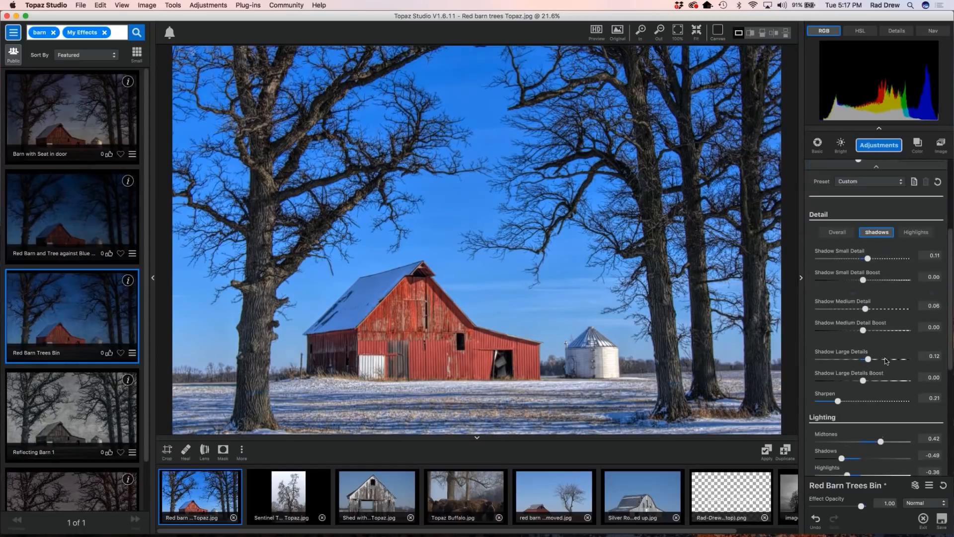
pyautogui.scroll(-1, 886, 360)
pyautogui.click(837, 213)
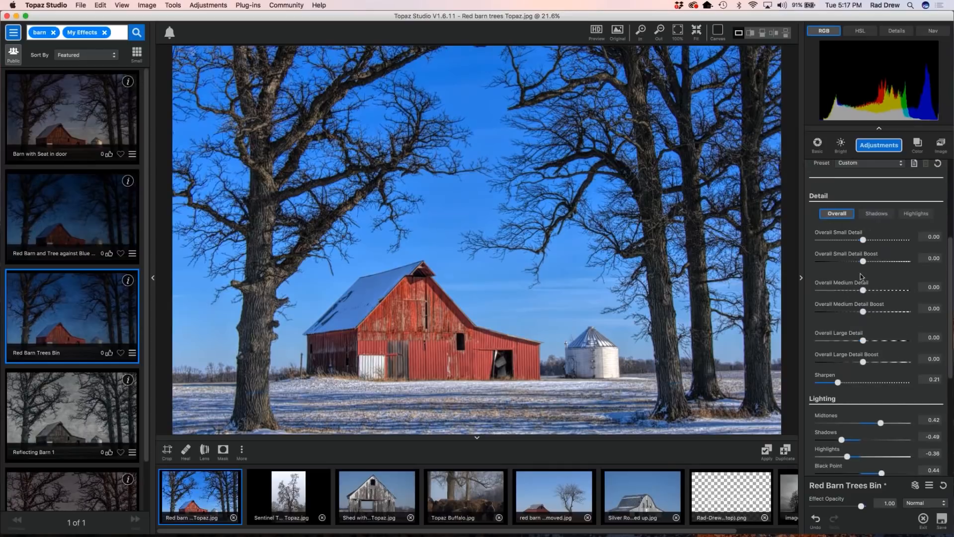
# Set Precision Detail's Shadow Small Detail to 0.20 and its Shadow Medium Detail to 0.20
pyautogui.click(877, 214)
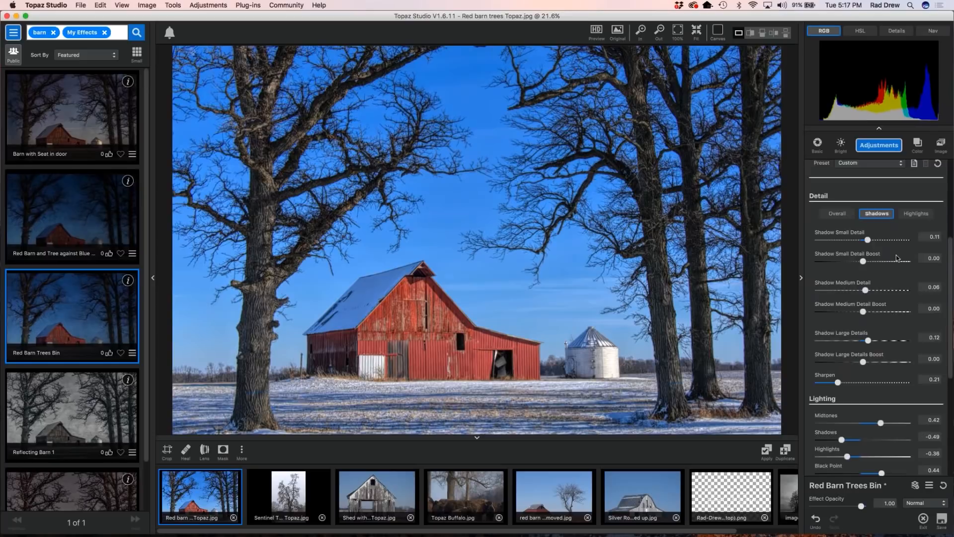
pyautogui.moveTo(869, 240); pyautogui.dragTo(901, 239)
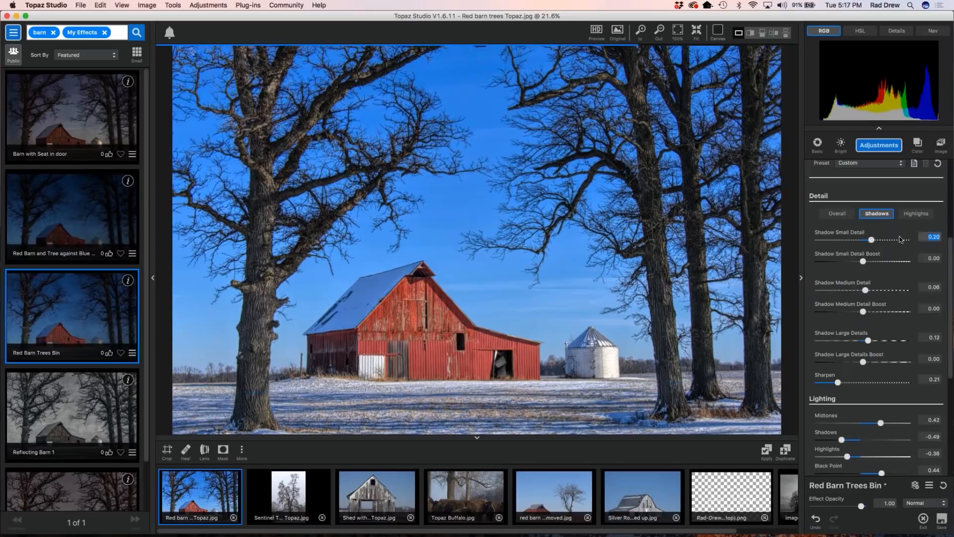
pyautogui.press('Tab')
pyautogui.write('0.2')
pyautogui.press('Return')
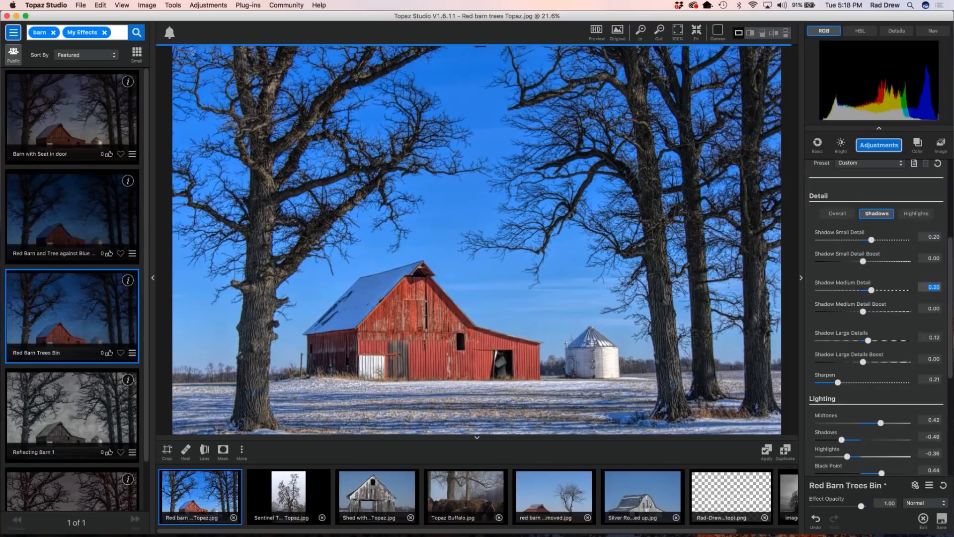
# Set Precision Detail's Shadow Large Details to 0.48
pyautogui.scroll(1, 359, 358)
pyautogui.scroll(1, 359, 358)
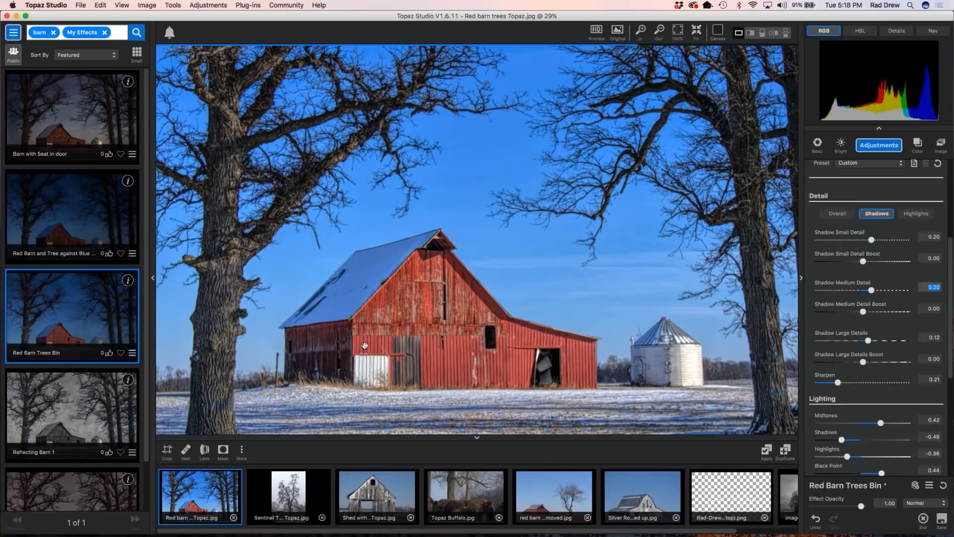
pyautogui.scroll(-1, 365, 344)
pyautogui.moveTo(868, 341); pyautogui.dragTo(910, 347)
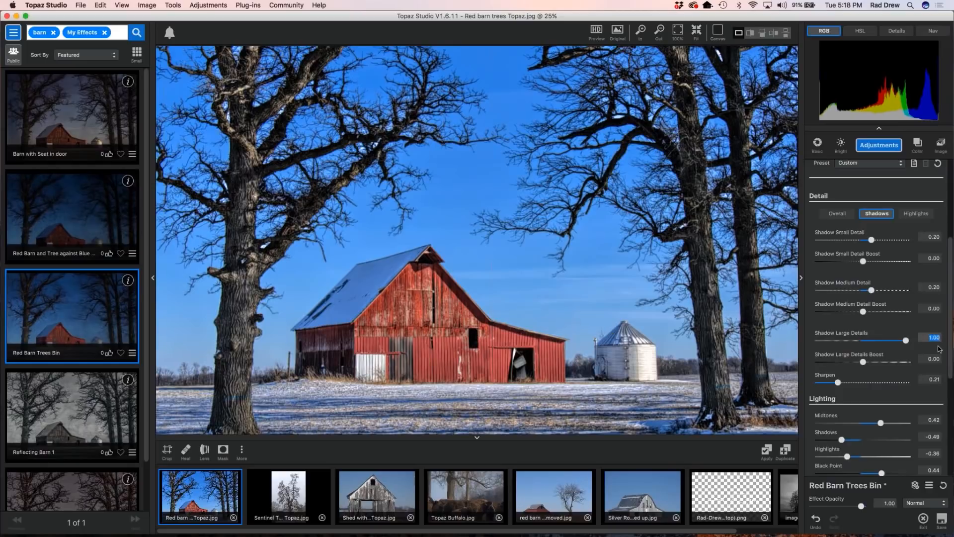
pyautogui.moveTo(906, 341); pyautogui.dragTo(890, 341)
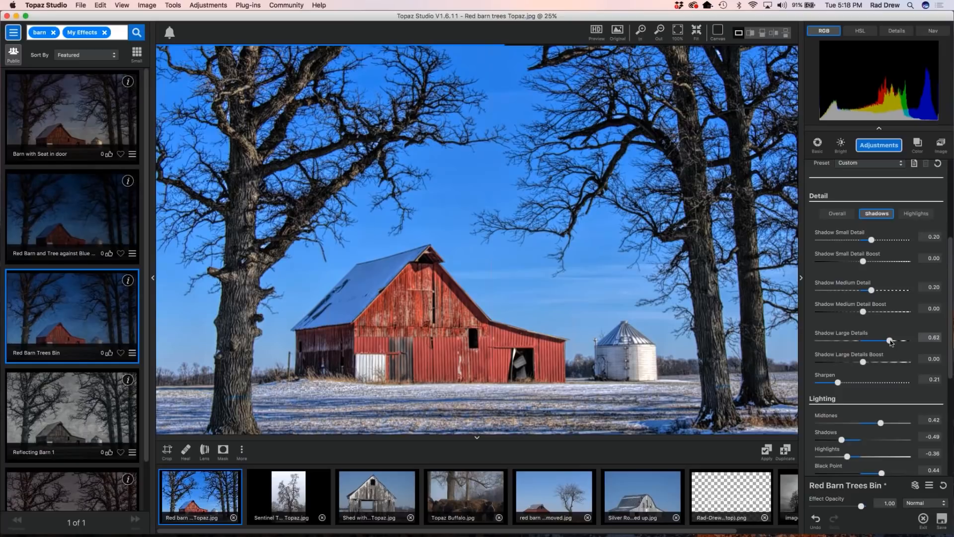
pyautogui.moveTo(891, 341); pyautogui.dragTo(884, 341)
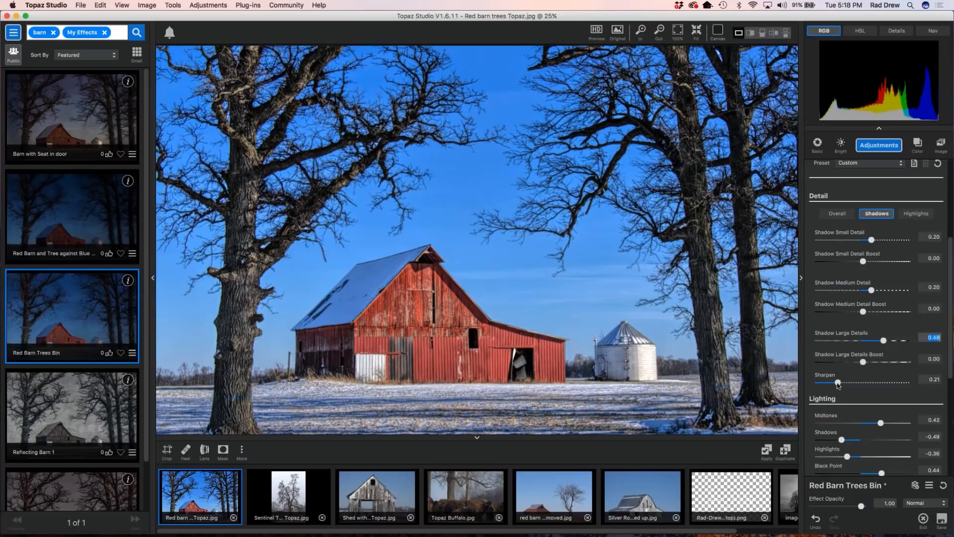
# Set Precision Detail's Sharpen to 0.18 and check the barn's wood texture up close
pyautogui.moveTo(838, 385); pyautogui.dragTo(834, 384)
pyautogui.scroll(1, 819, 380)
pyautogui.scroll(1, 197, 284)
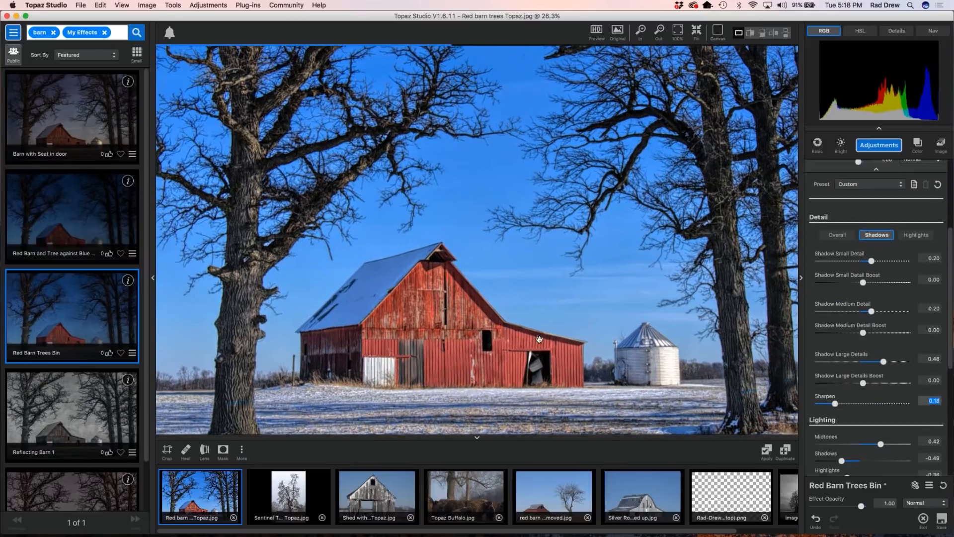
pyautogui.scroll(5, 464, 328)
pyautogui.scroll(-3, 463, 328)
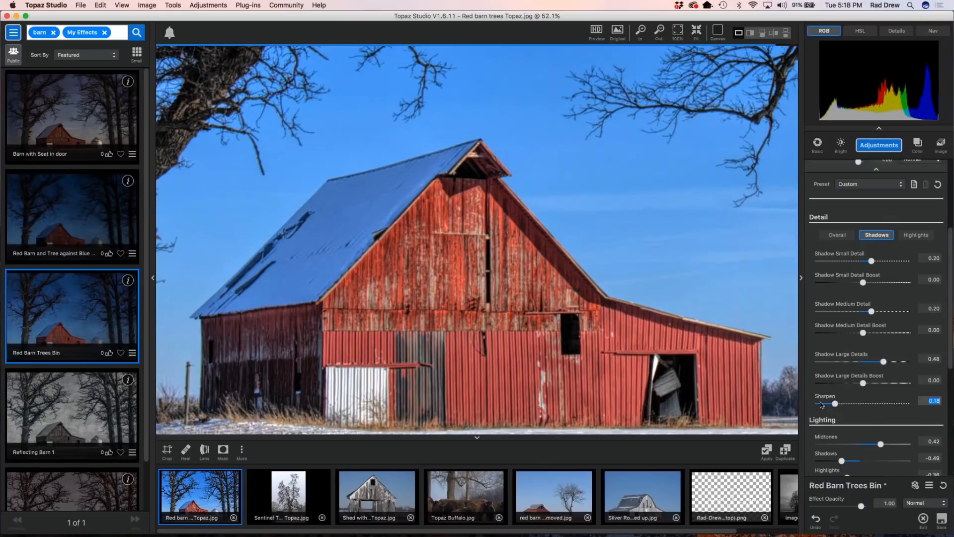
pyautogui.scroll(-1, 821, 404)
pyautogui.scroll(-1, 444, 331)
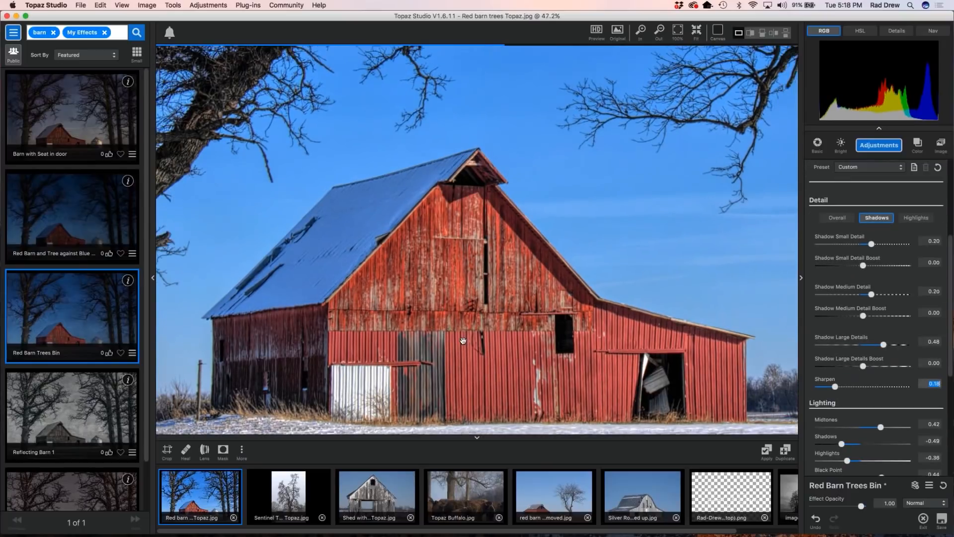
pyautogui.scroll(-2, 463, 340)
pyautogui.scroll(-1, 465, 343)
pyautogui.scroll(-3, 885, 386)
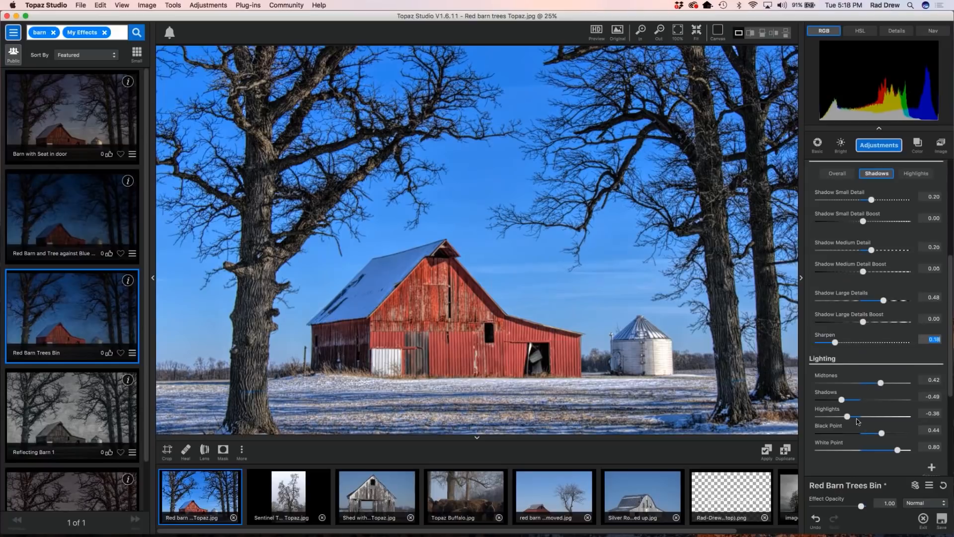
# Set Precision Detail's Lighting values to Highlights -0.43, Shadows -0.56, Midtones 0.35 and White Point 0.38
pyautogui.moveTo(847, 417); pyautogui.dragTo(838, 416)
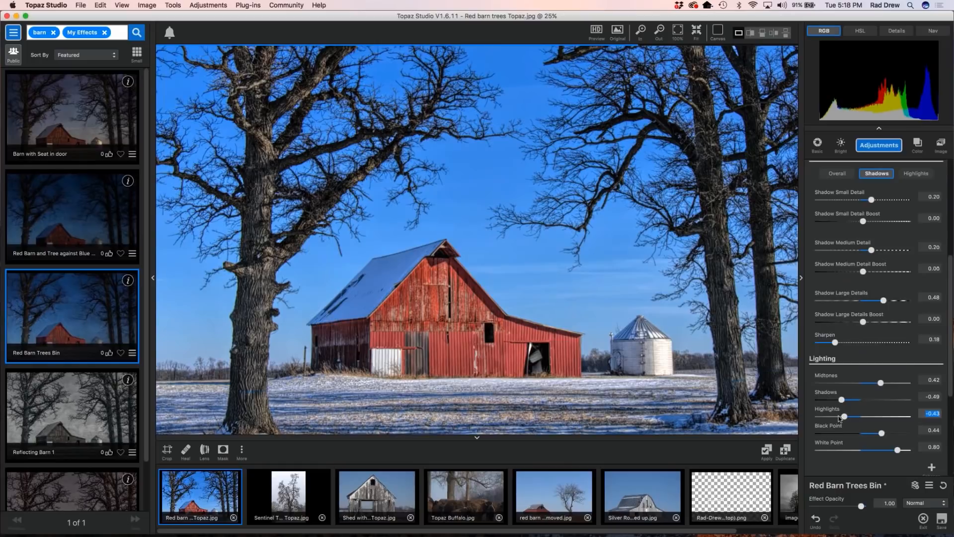
pyautogui.moveTo(841, 400); pyautogui.dragTo(837, 400)
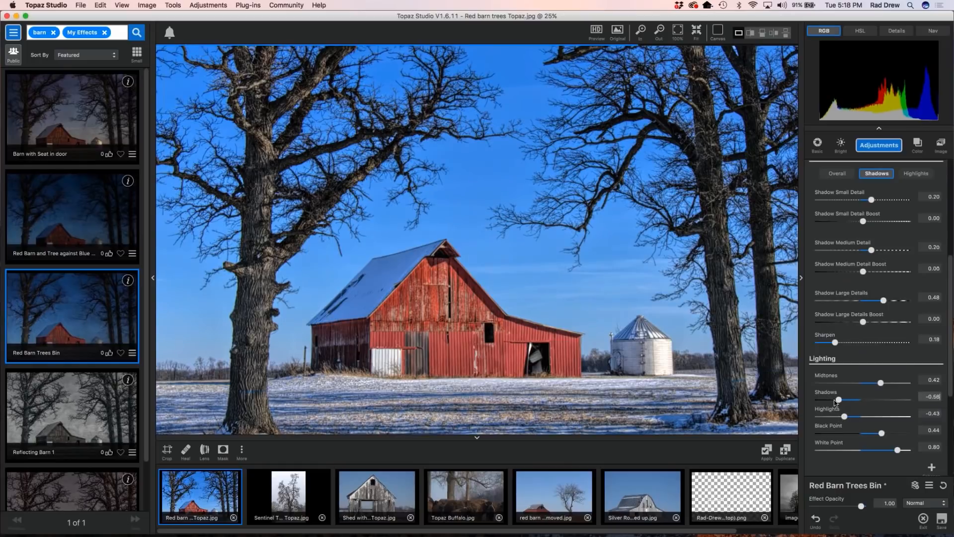
pyautogui.moveTo(881, 383); pyautogui.dragTo(878, 386)
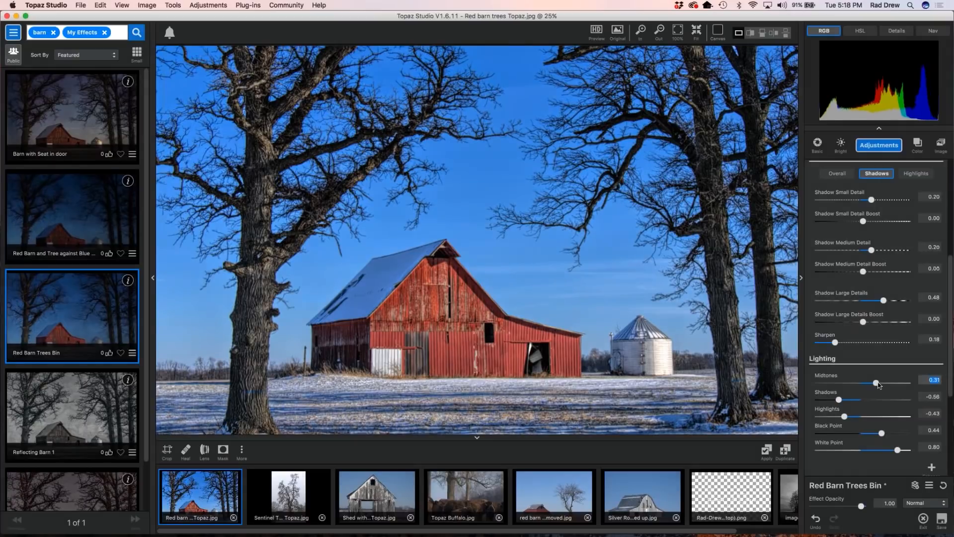
pyautogui.moveTo(878, 385); pyautogui.dragTo(880, 386)
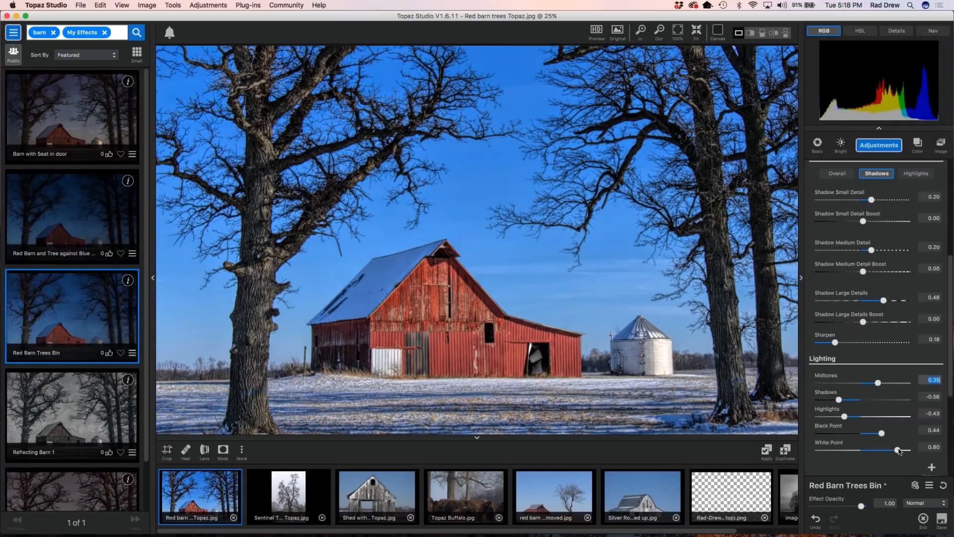
pyautogui.moveTo(898, 450); pyautogui.dragTo(878, 449)
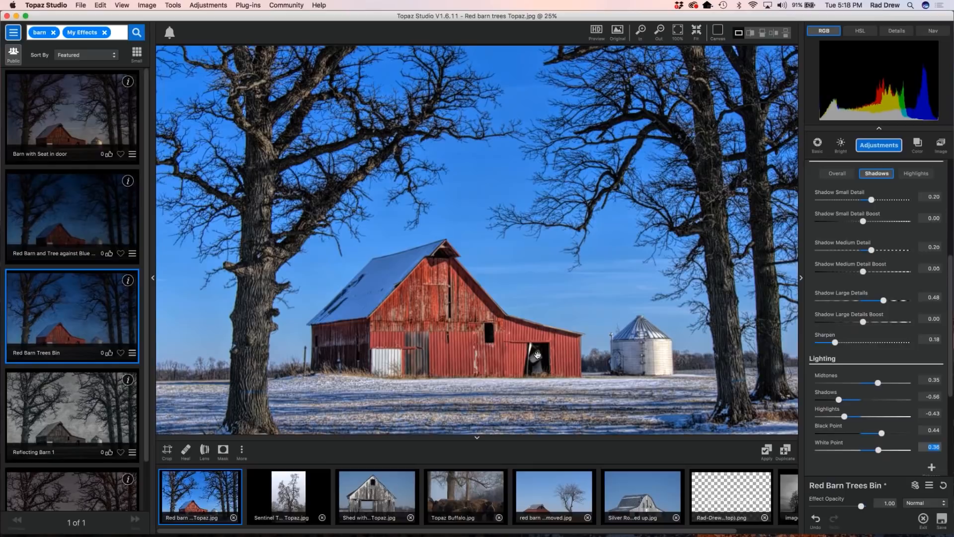
pyautogui.scroll(-2, 537, 354)
pyautogui.scroll(-3, 555, 344)
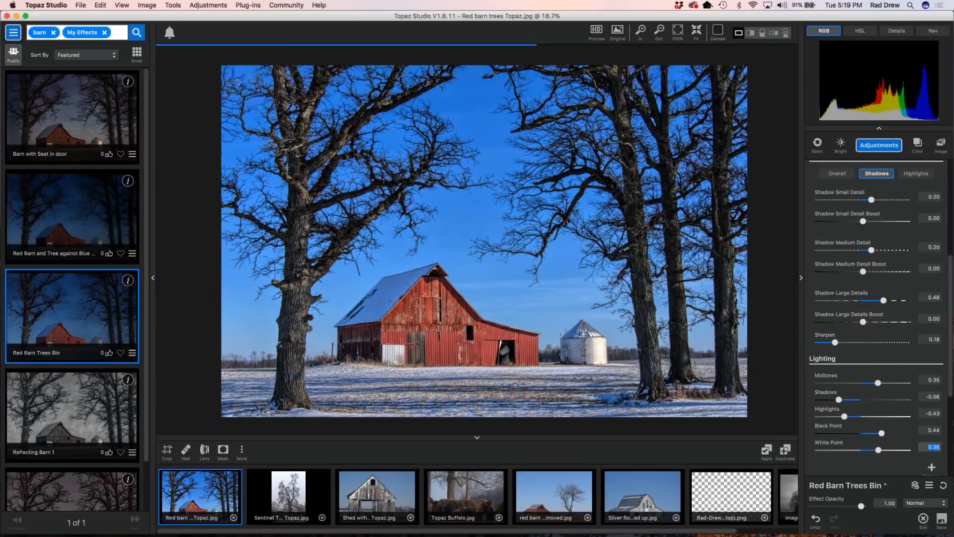
# Collapse Precision Detail, then turn on Dehaze and expand its settings
pyautogui.scroll(3, 877, 204)
pyautogui.click(877, 204)
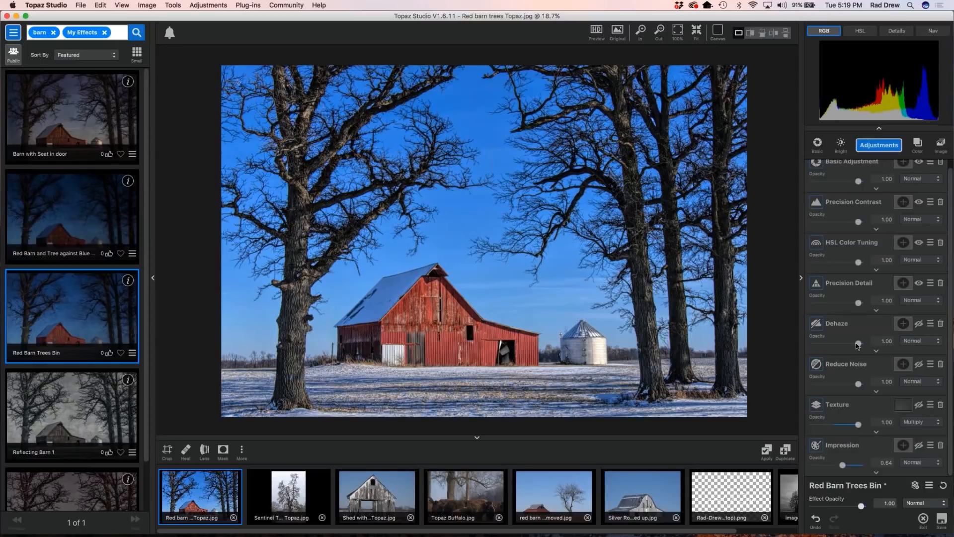
pyautogui.click(877, 352)
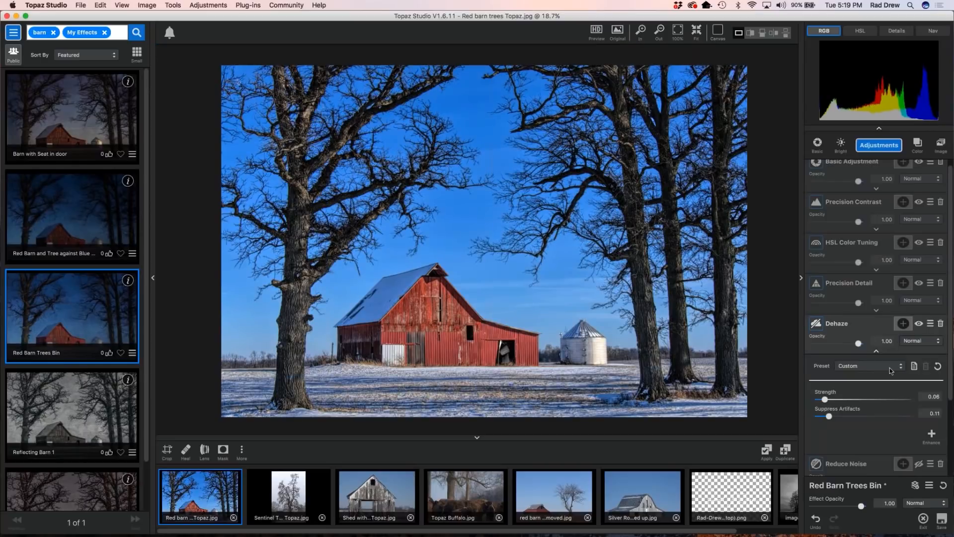
pyautogui.scroll(-1, 816, 348)
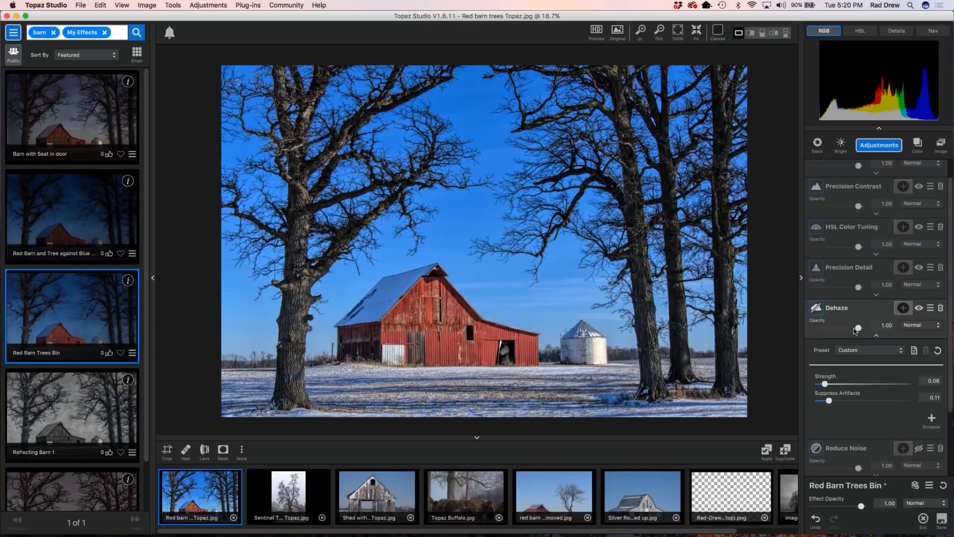
# Apply the Light Dehaze preset to Dehaze, check the photo, and collapse the Dehaze settings
pyautogui.click(900, 351)
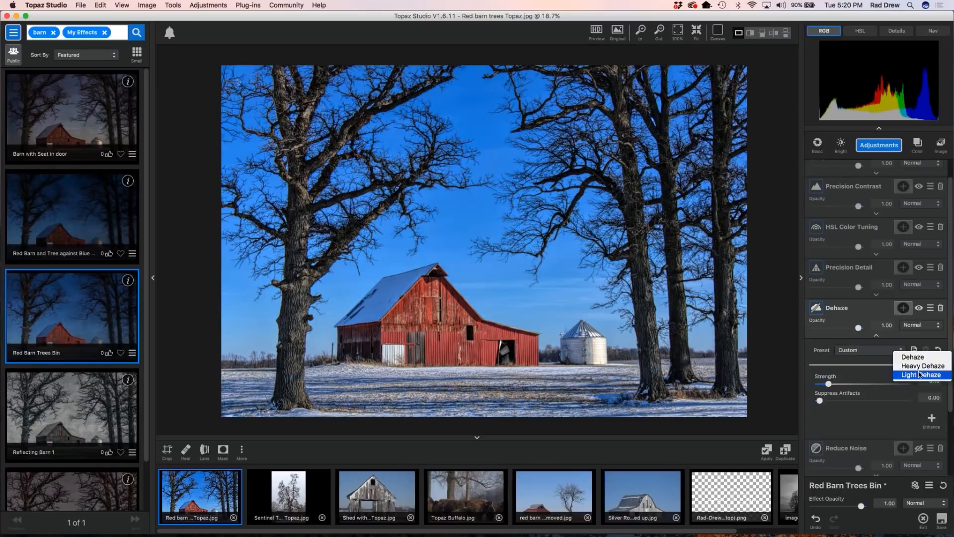
pyautogui.click(919, 375)
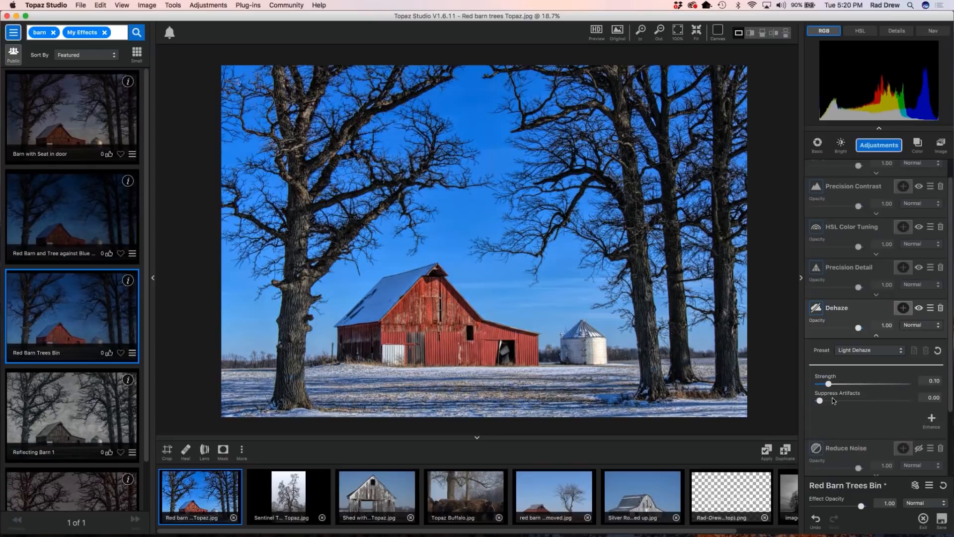
pyautogui.scroll(1, 380, 358)
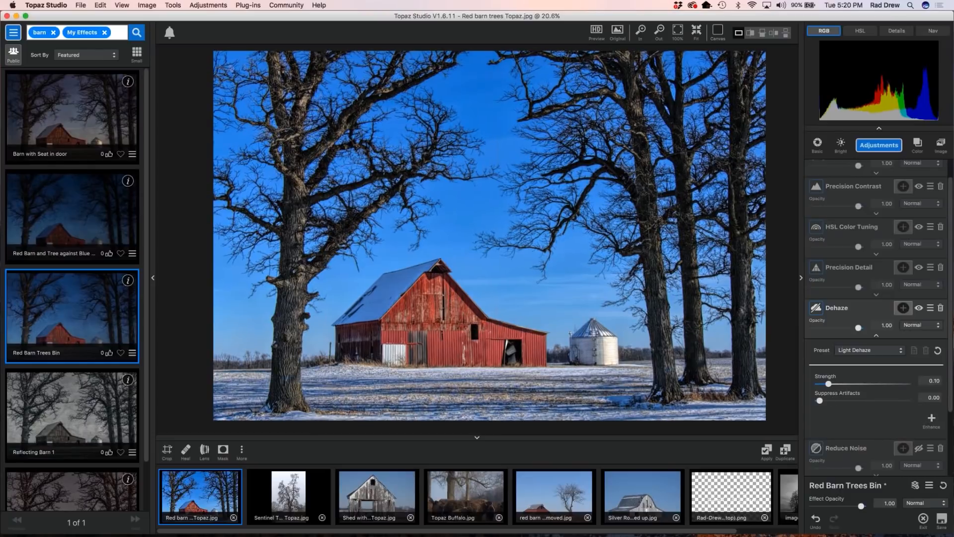
pyautogui.scroll(3, 377, 357)
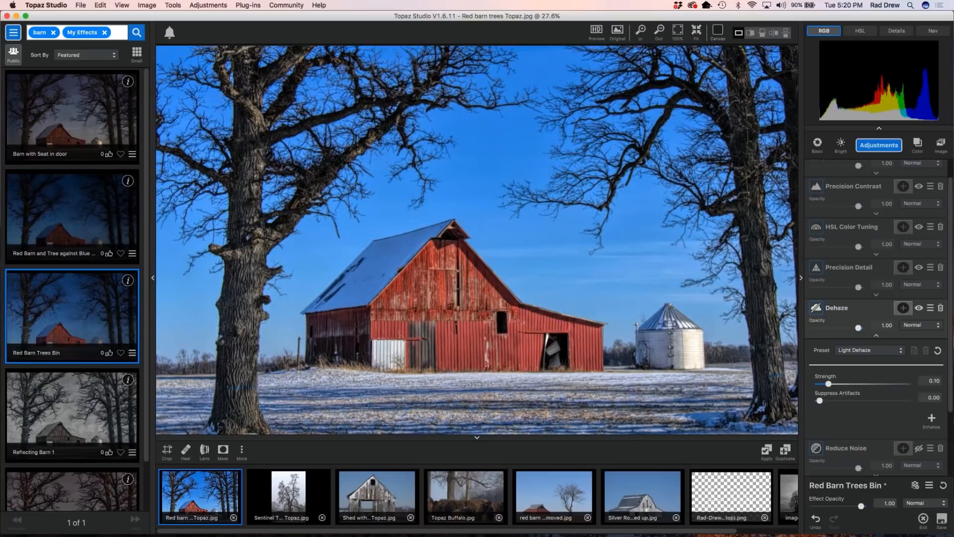
pyautogui.scroll(1, 523, 322)
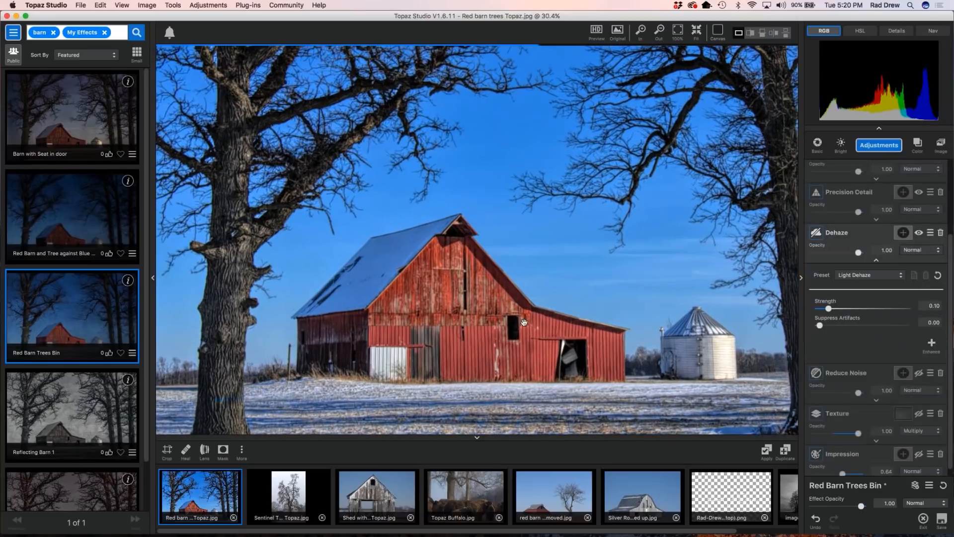
pyautogui.scroll(-5, 524, 322)
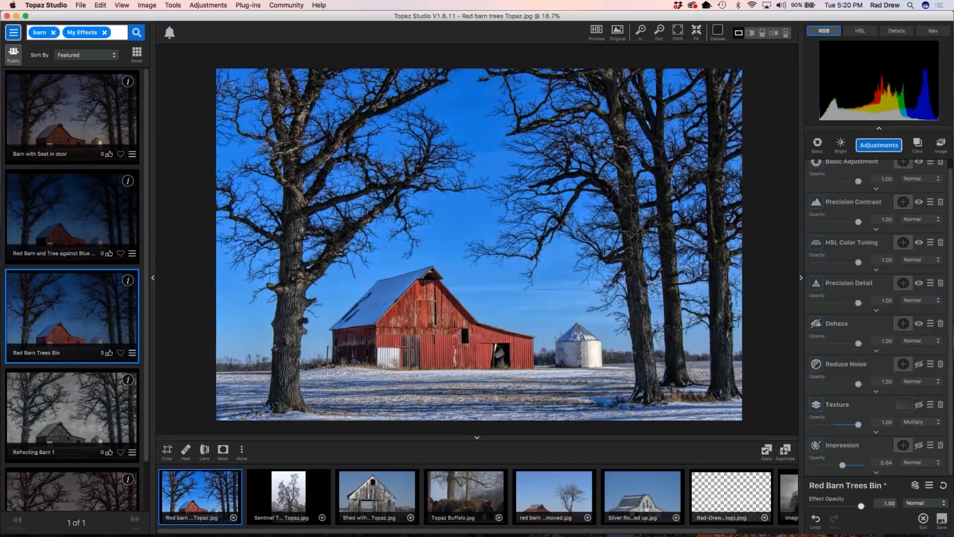
pyautogui.scroll(1, 523, 322)
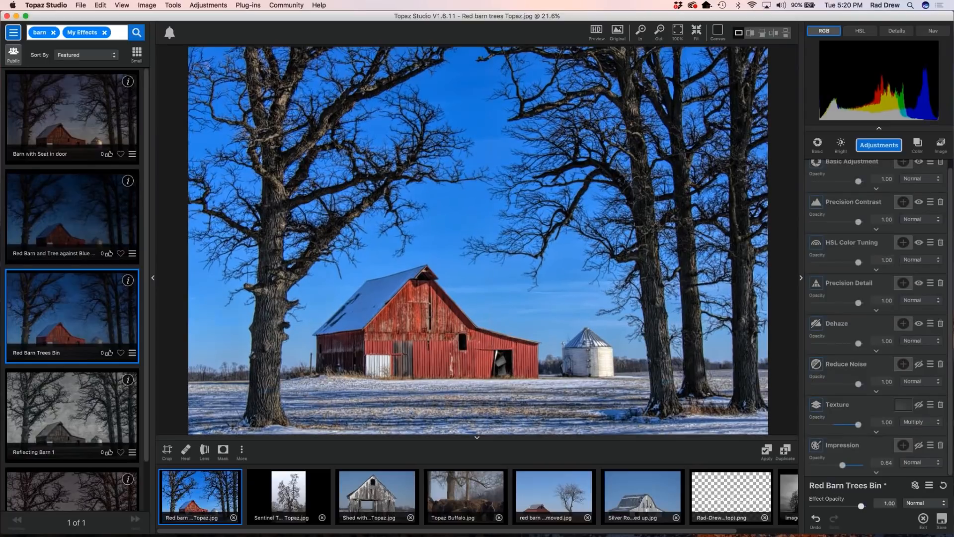
pyautogui.scroll(-1, 527, 274)
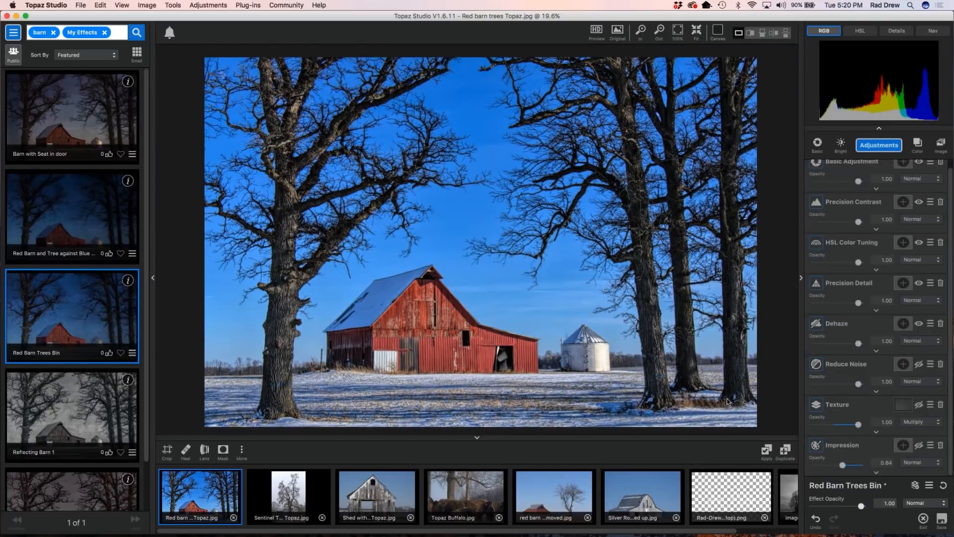
# Turn on Reduce Noise and expand its settings
pyautogui.click(919, 363)
pyautogui.click(876, 392)
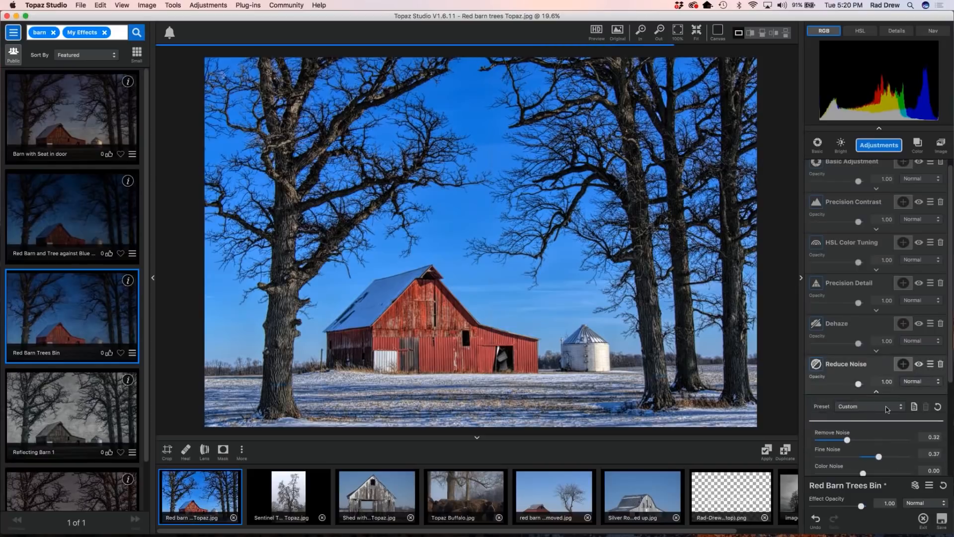
pyautogui.scroll(-2, 886, 419)
pyautogui.scroll(-1, 885, 430)
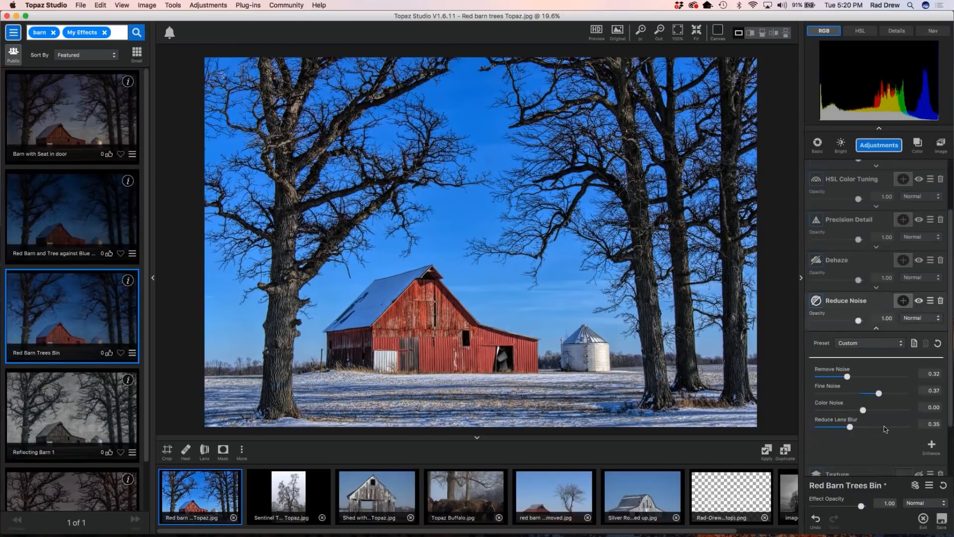
# Apply the Light Noise preset to Reduce Noise and set Remove Noise to 0.27
pyautogui.click(897, 342)
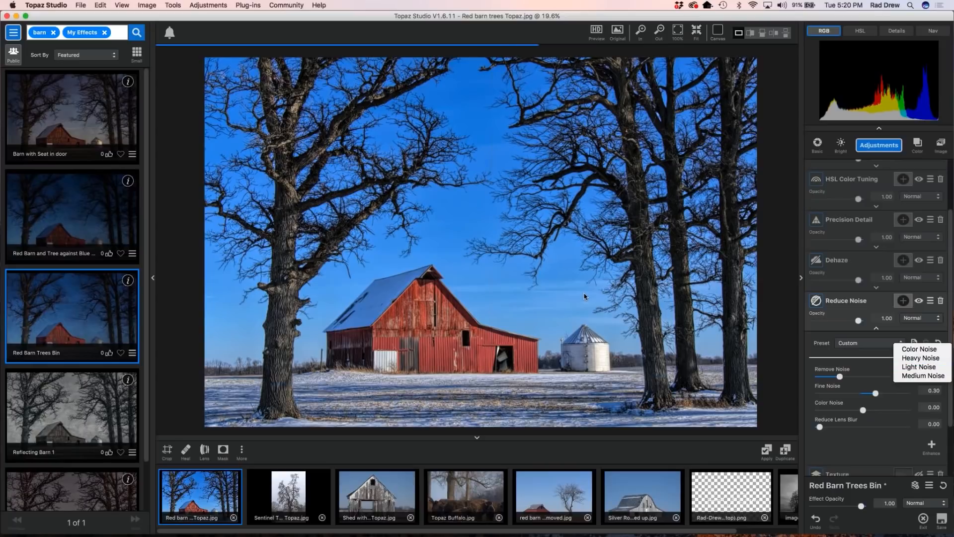
pyautogui.scroll(3, 535, 305)
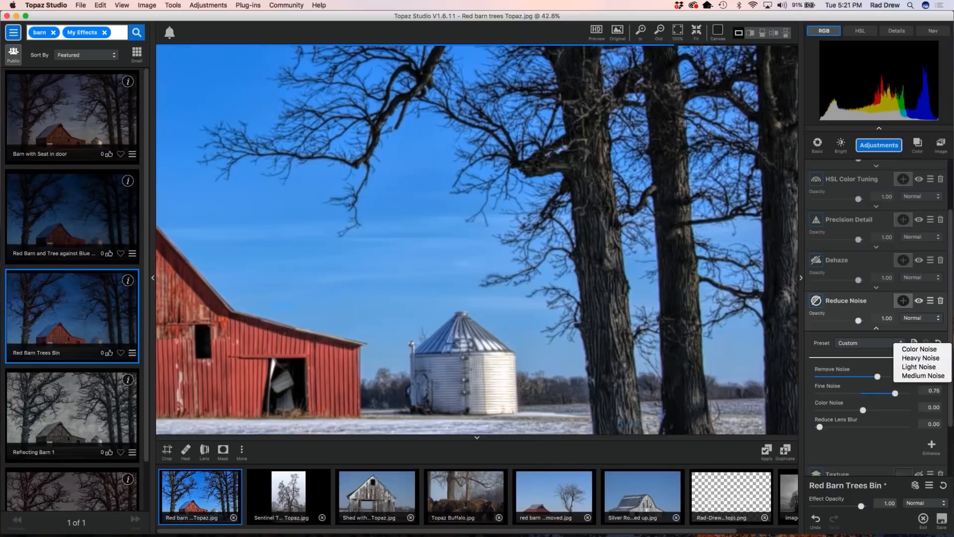
pyautogui.click(926, 366)
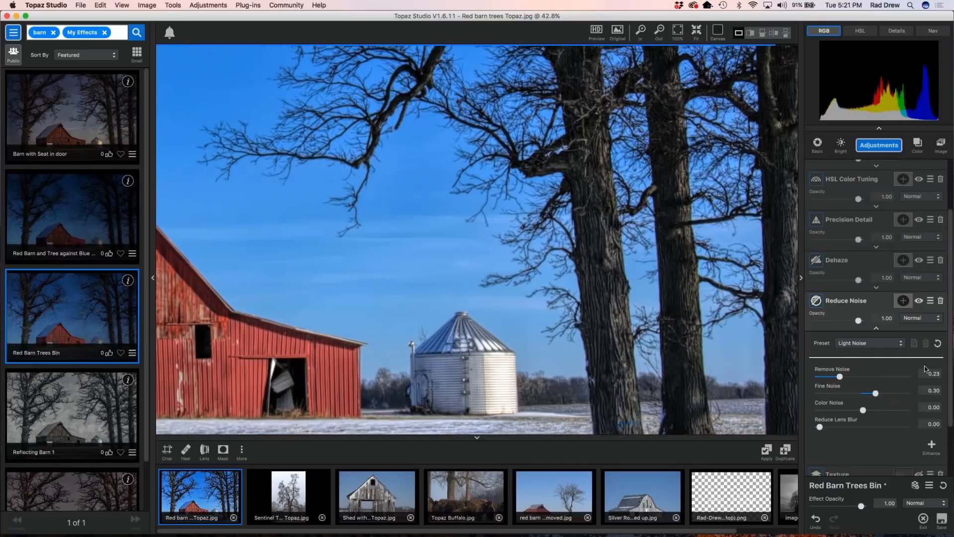
pyautogui.moveTo(839, 377); pyautogui.dragTo(843, 376)
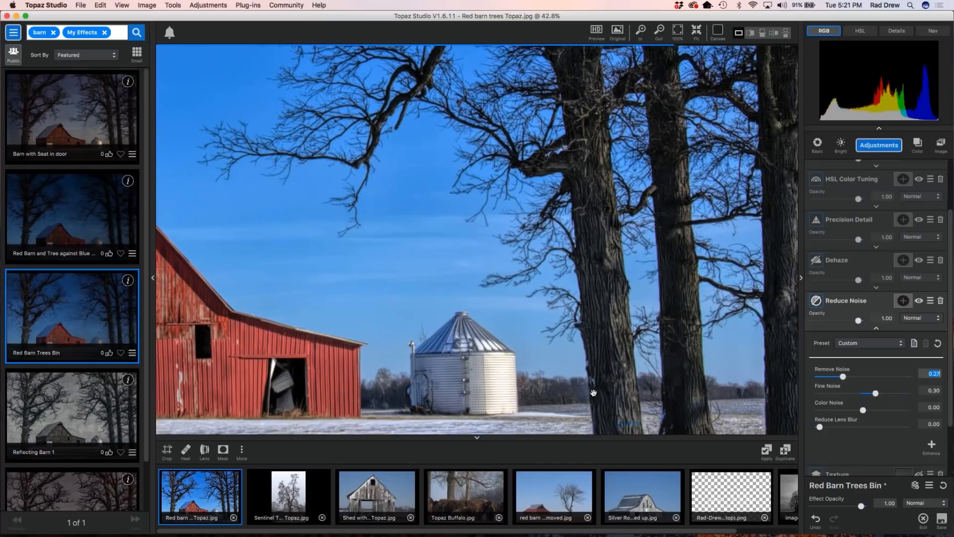
pyautogui.scroll(-2, 503, 346)
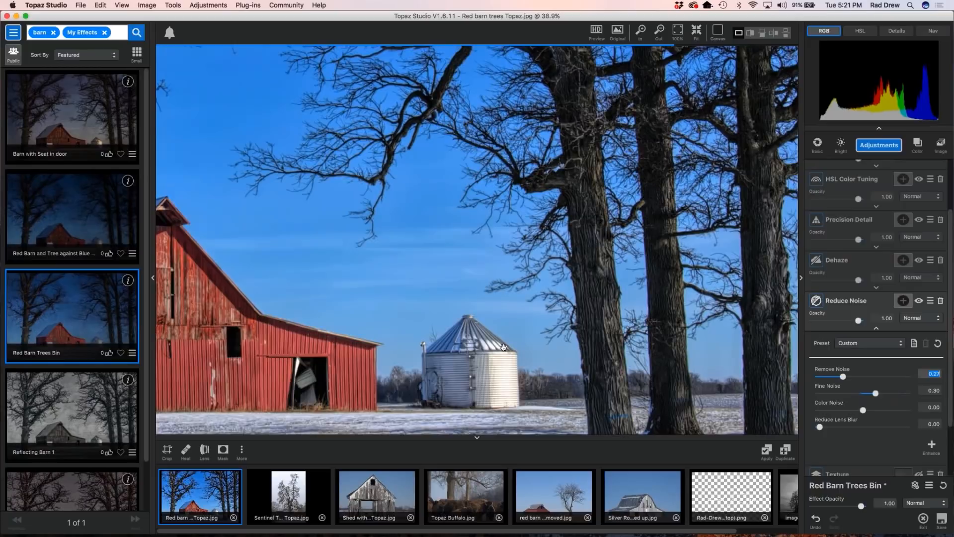
pyautogui.scroll(-4, 503, 346)
pyautogui.scroll(-2, 525, 300)
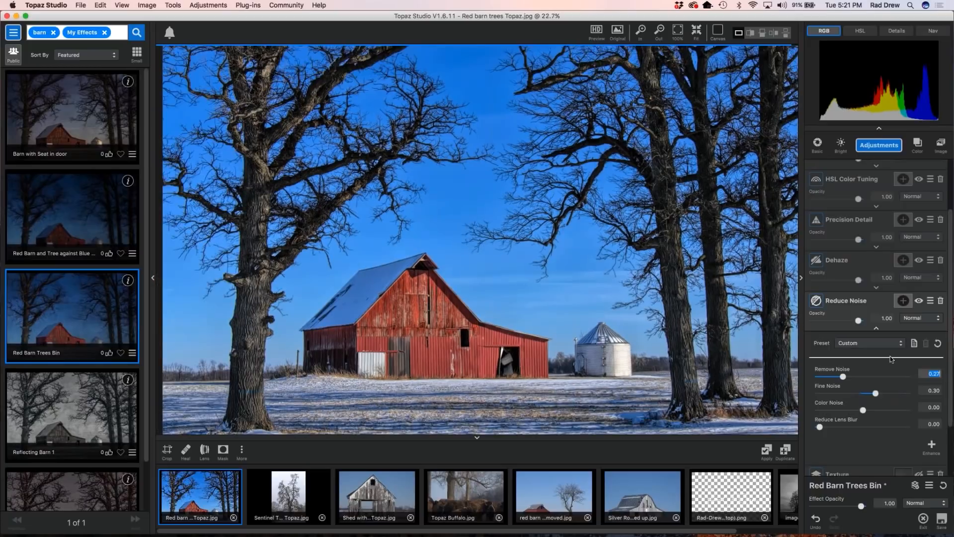
# Collapse Reduce Noise, then turn on Texture and expand its settings
pyautogui.click(876, 328)
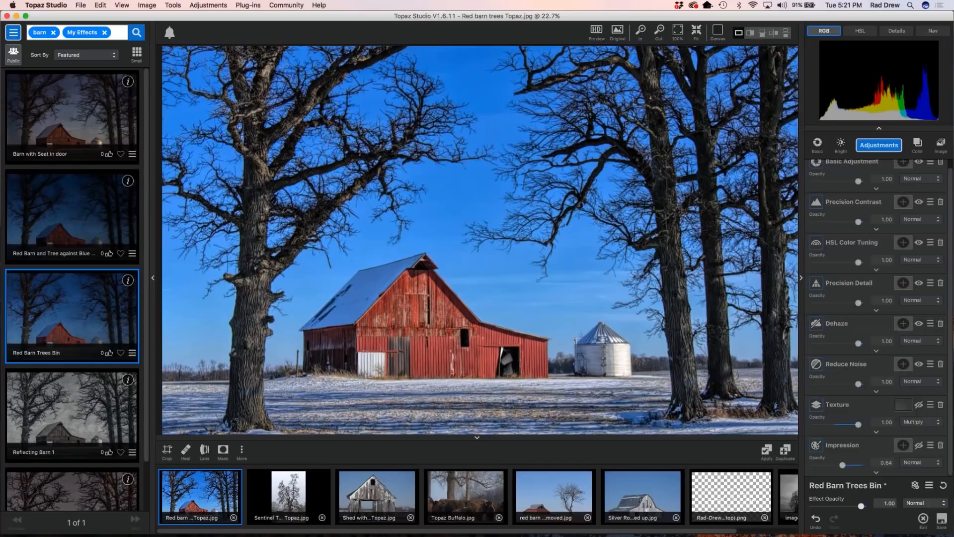
pyautogui.click(878, 433)
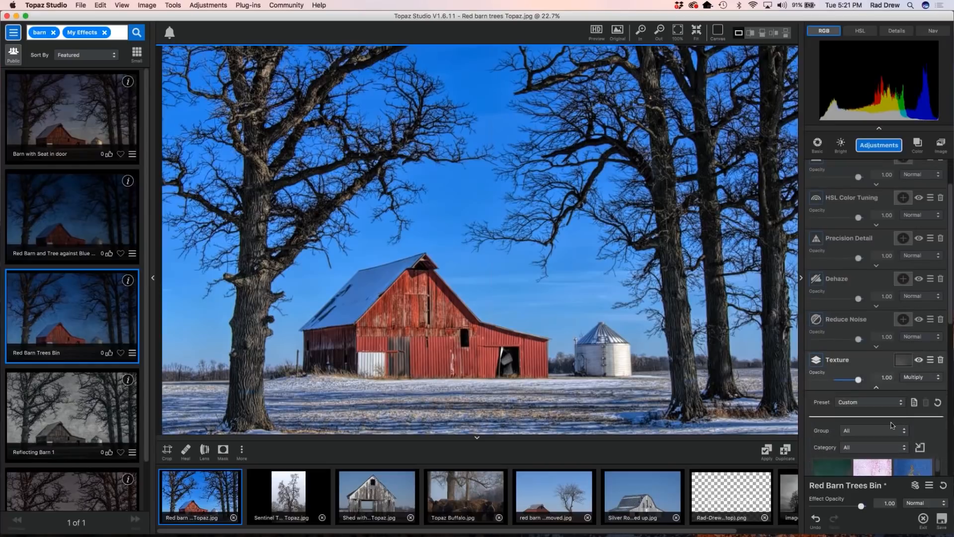
# Look over the Texture settings and preview the blending modes on the barn photo without changing Multiply
pyautogui.click(884, 410)
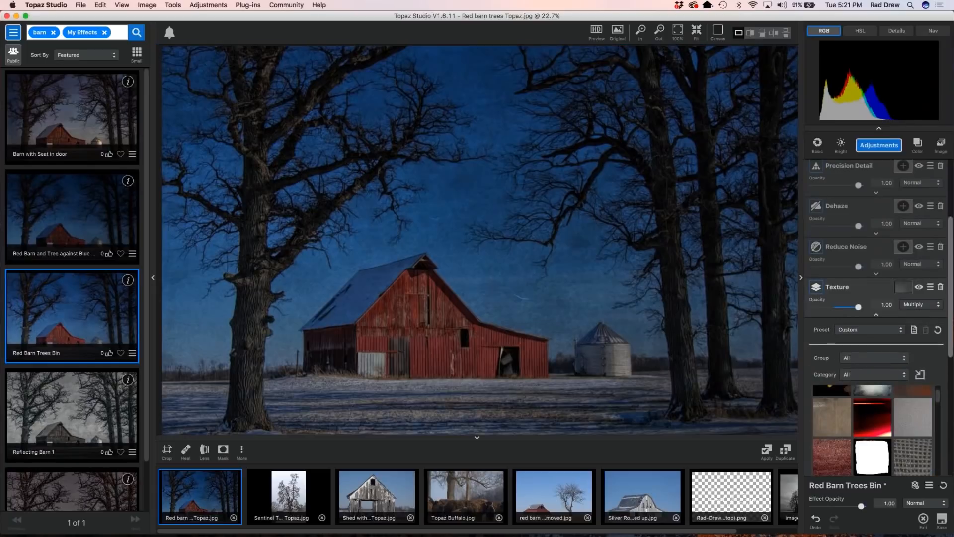
pyautogui.scroll(-4, 950, 325)
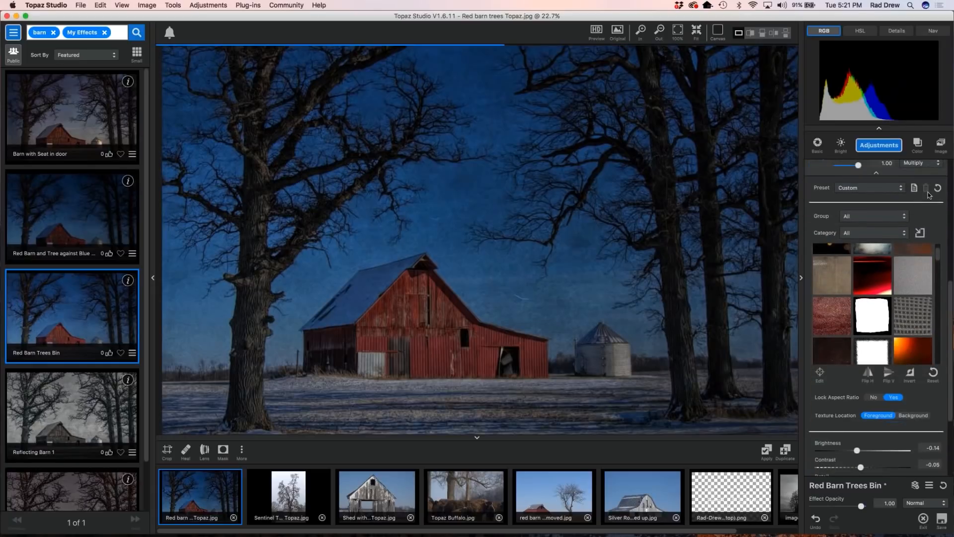
pyautogui.scroll(-1, 942, 251)
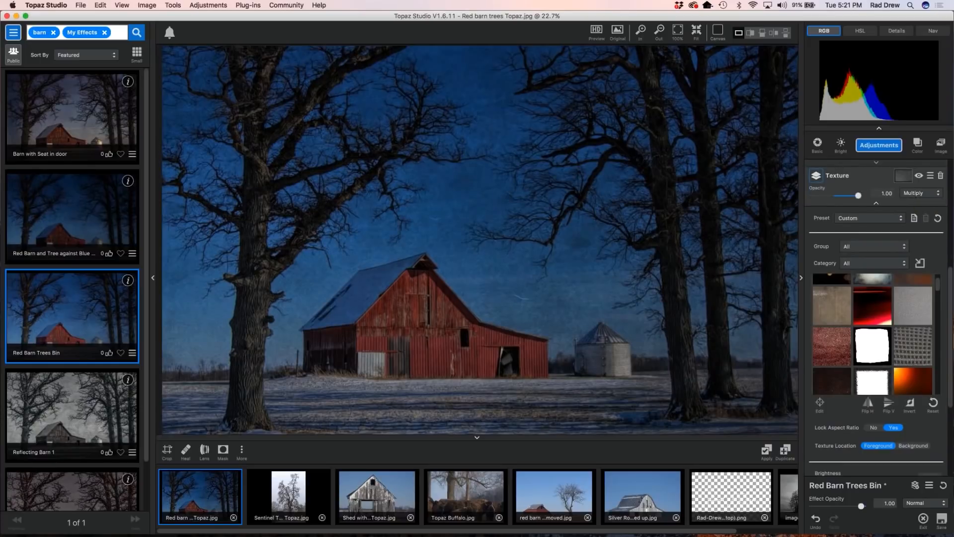
pyautogui.click(938, 194)
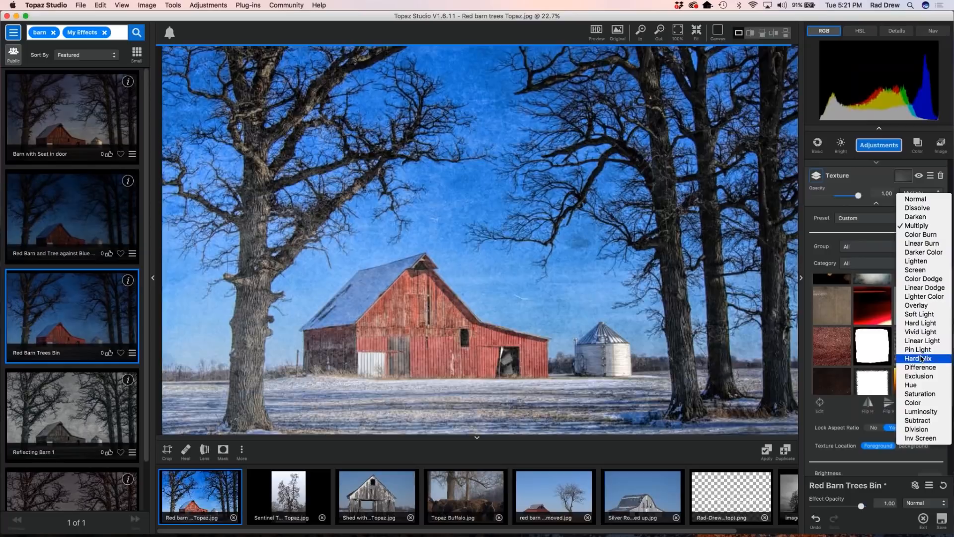
pyautogui.press('Escape')
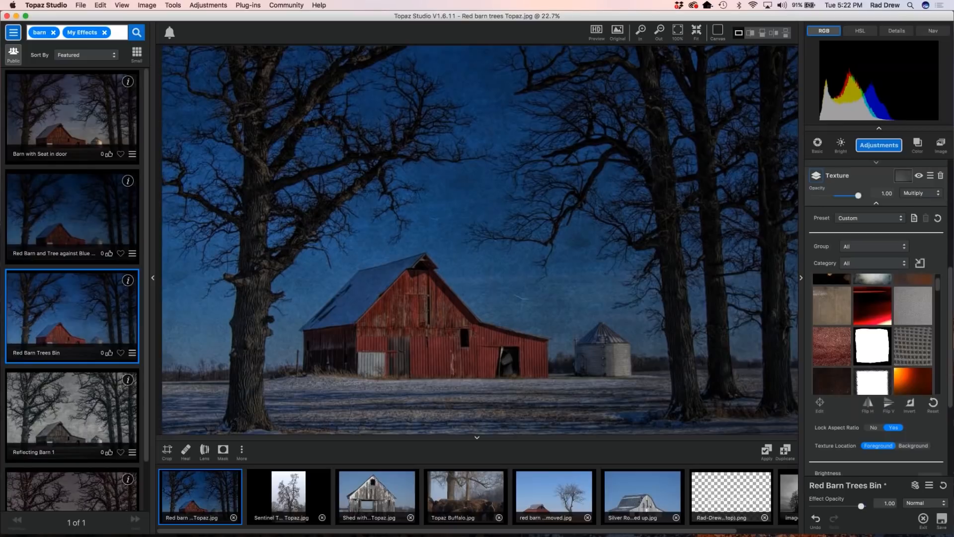
# Try lowering the Texture opacity to about 0.51 and restore it to 1.00
pyautogui.moveTo(853, 195); pyautogui.dragTo(837, 196)
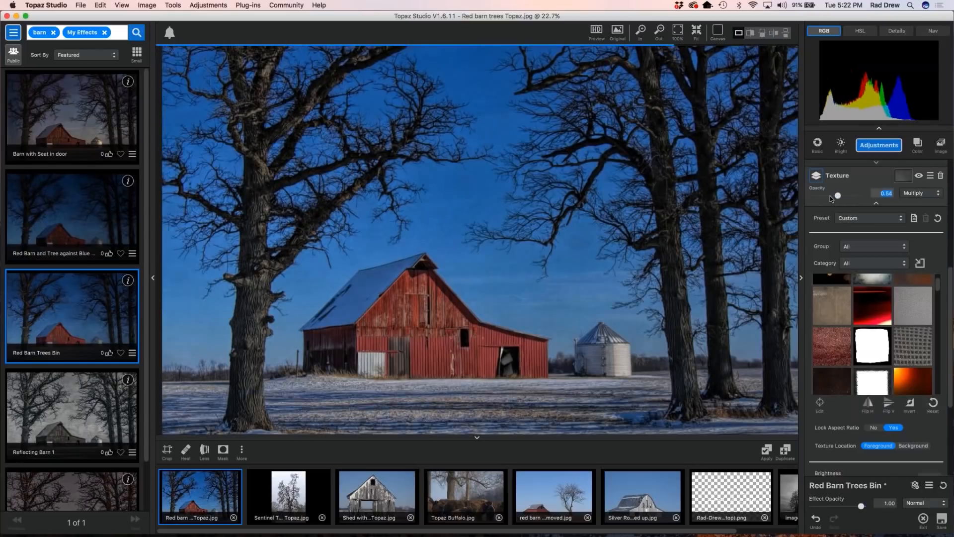
pyautogui.click(836, 196)
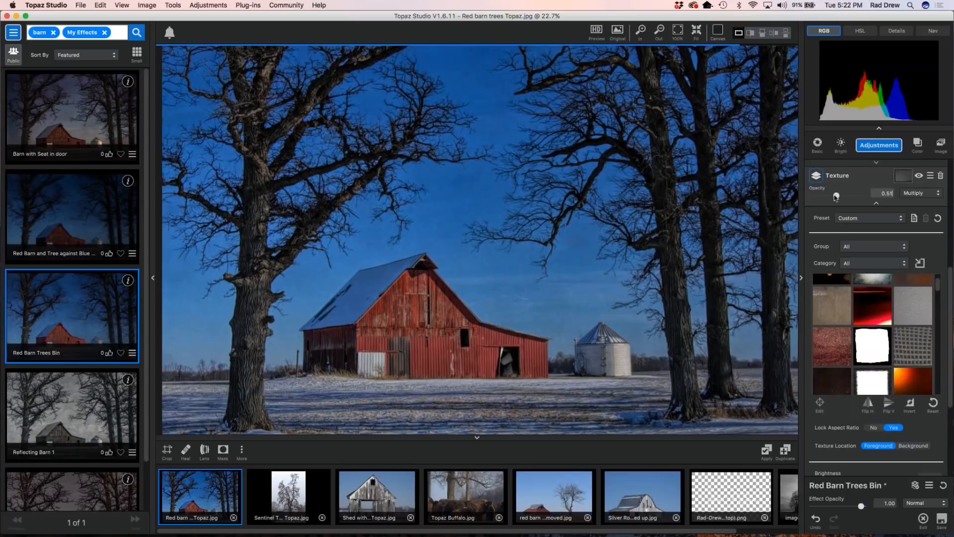
pyautogui.moveTo(836, 197); pyautogui.dragTo(861, 199)
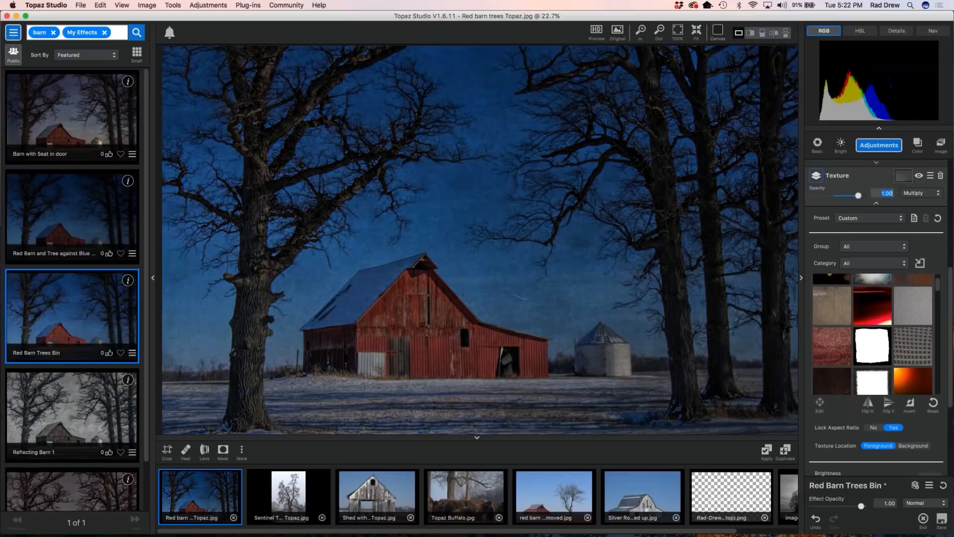
# Try the Normal blending mode on Texture at 0.60 opacity, and return to Multiply at 1.00 opacity
pyautogui.click(918, 193)
pyautogui.click(882, 193)
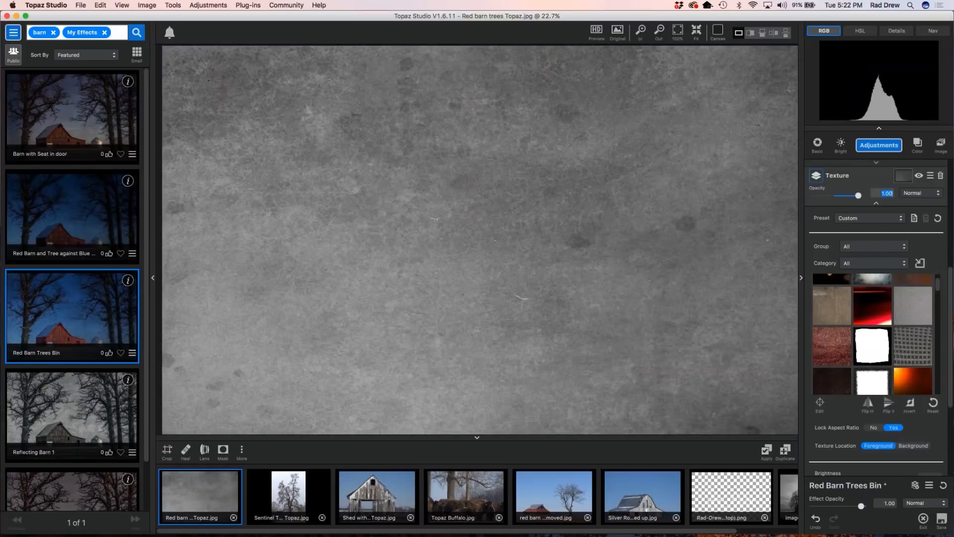
pyautogui.moveTo(859, 195); pyautogui.dragTo(840, 198)
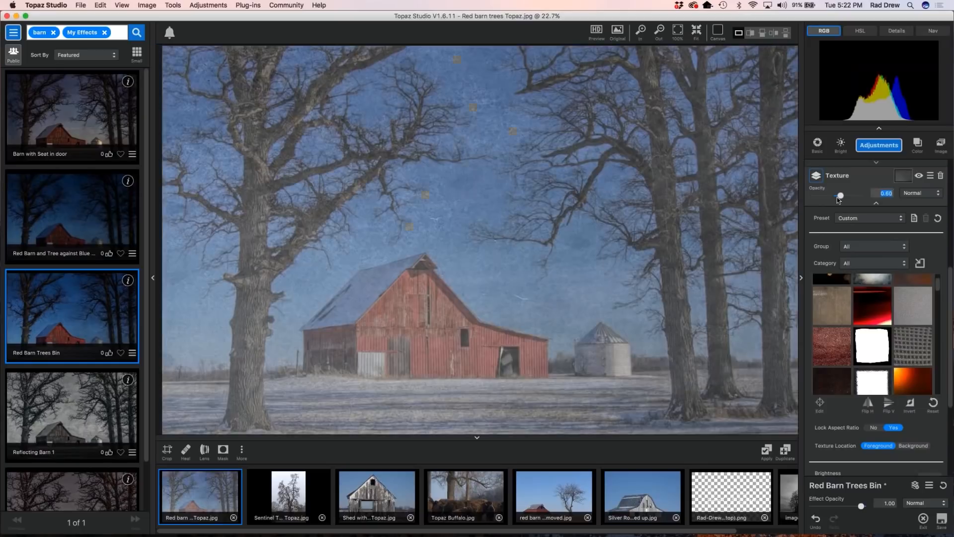
pyautogui.click(920, 192)
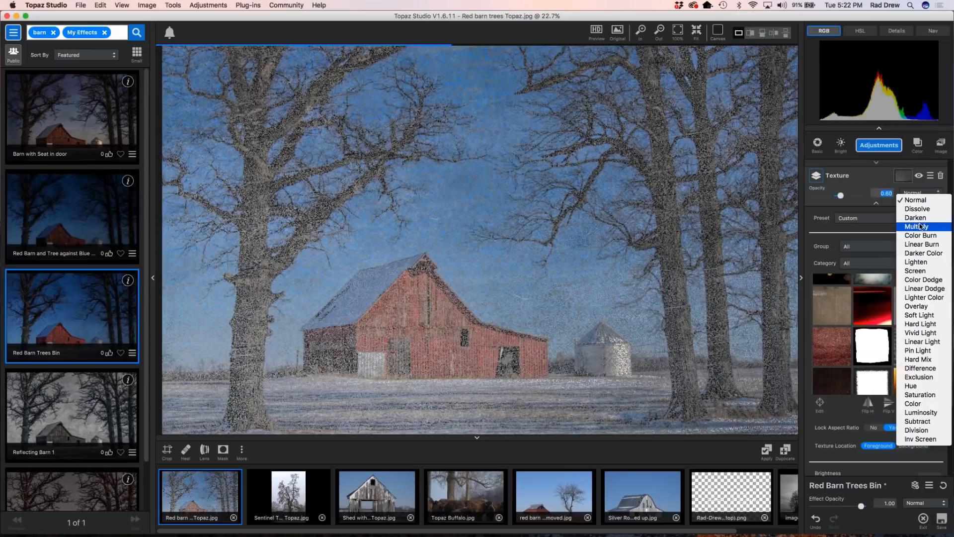
pyautogui.click(921, 227)
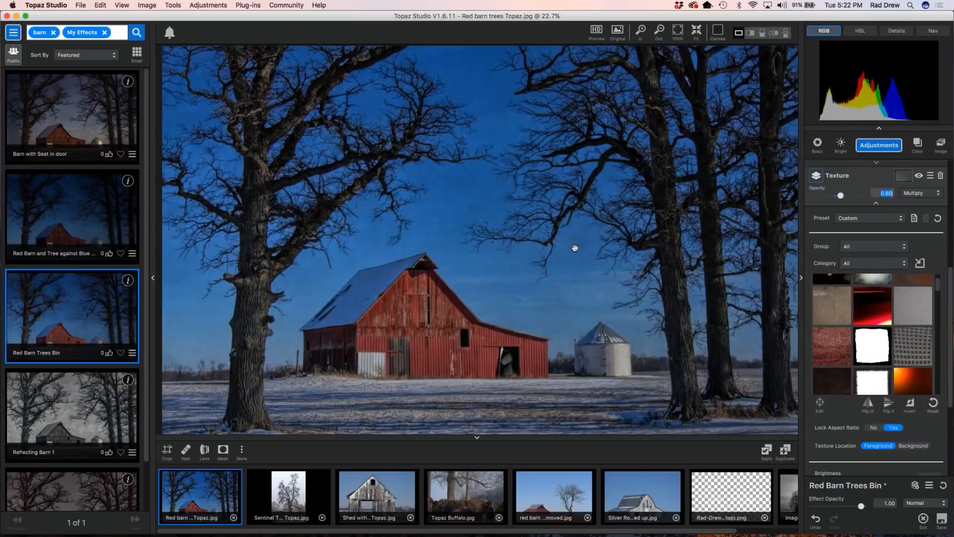
pyautogui.moveTo(841, 195); pyautogui.dragTo(865, 198)
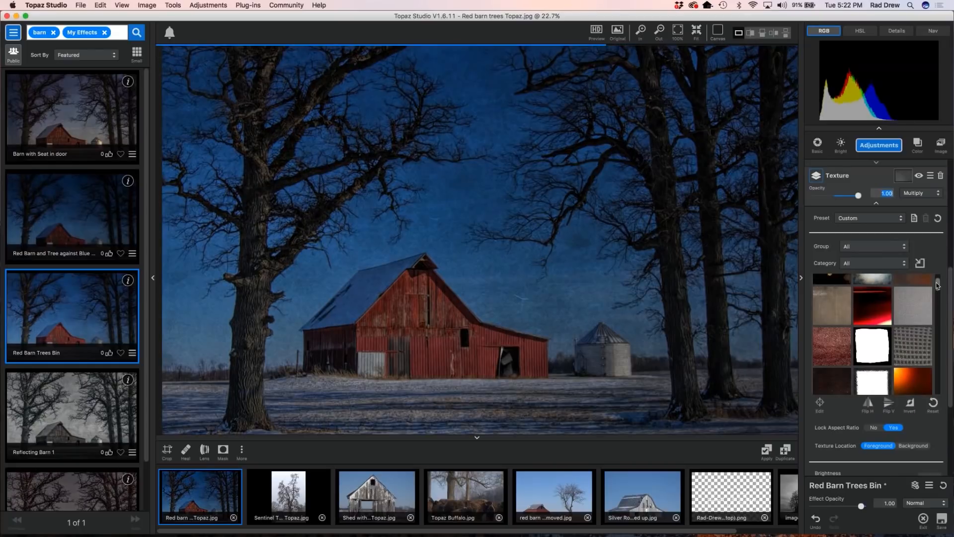
# Browse the full texture library with Group and Category set to All, previewing textures on the photo
pyautogui.scroll(-5, 939, 292)
pyautogui.scroll(-5, 940, 292)
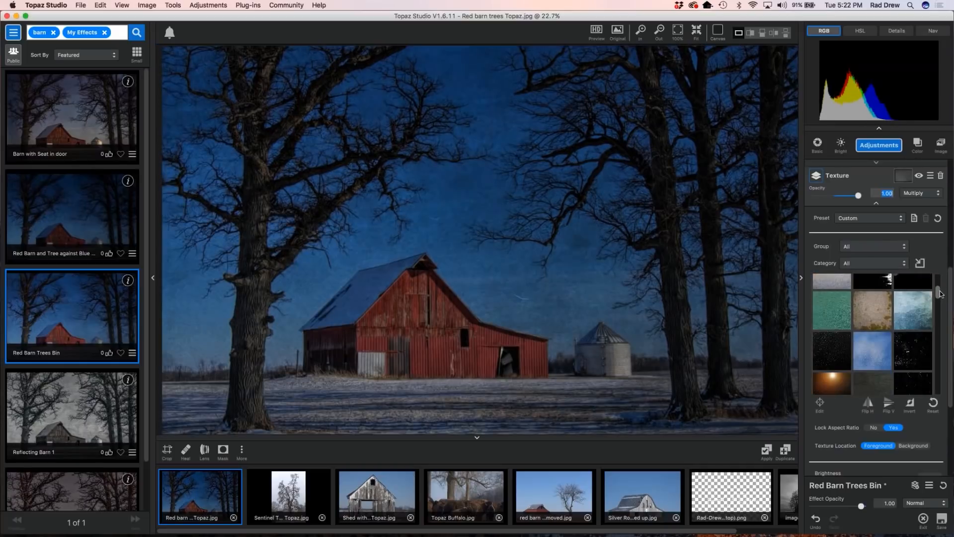
pyautogui.scroll(-5, 941, 296)
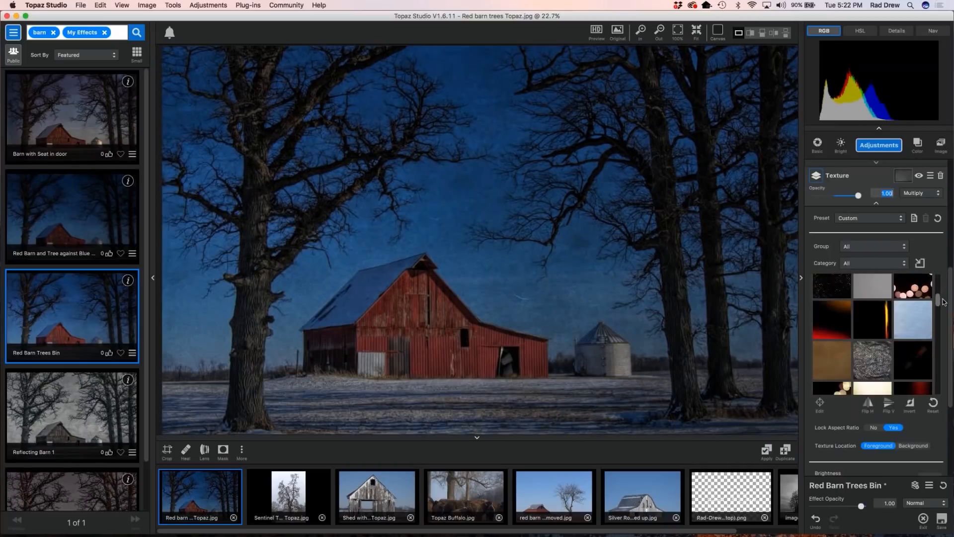
pyautogui.scroll(-5, 941, 311)
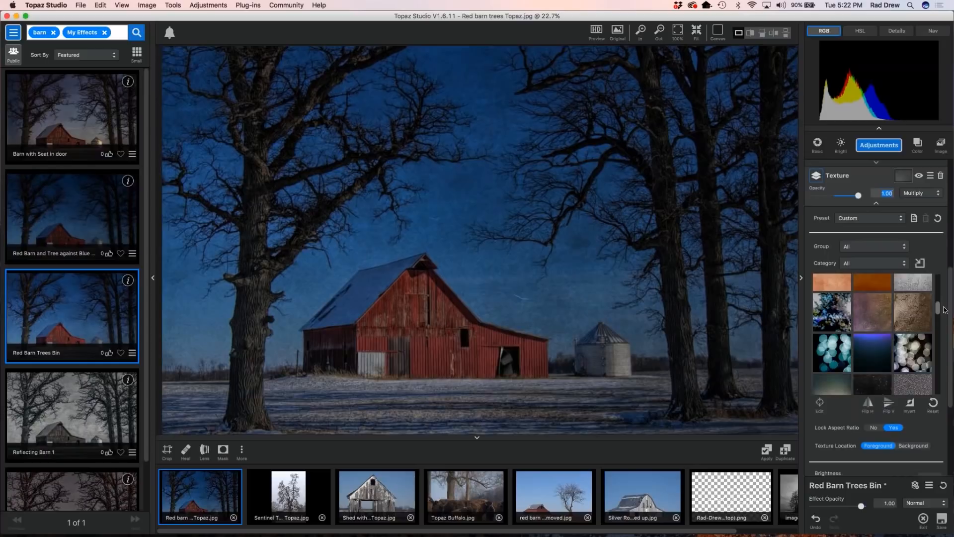
pyautogui.scroll(-5, 939, 315)
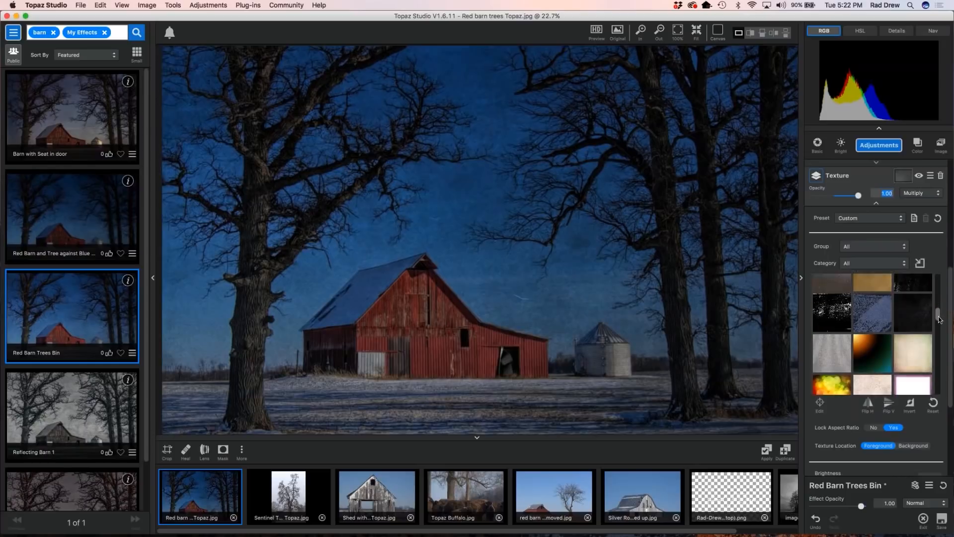
pyautogui.moveTo(939, 328); pyautogui.dragTo(939, 333)
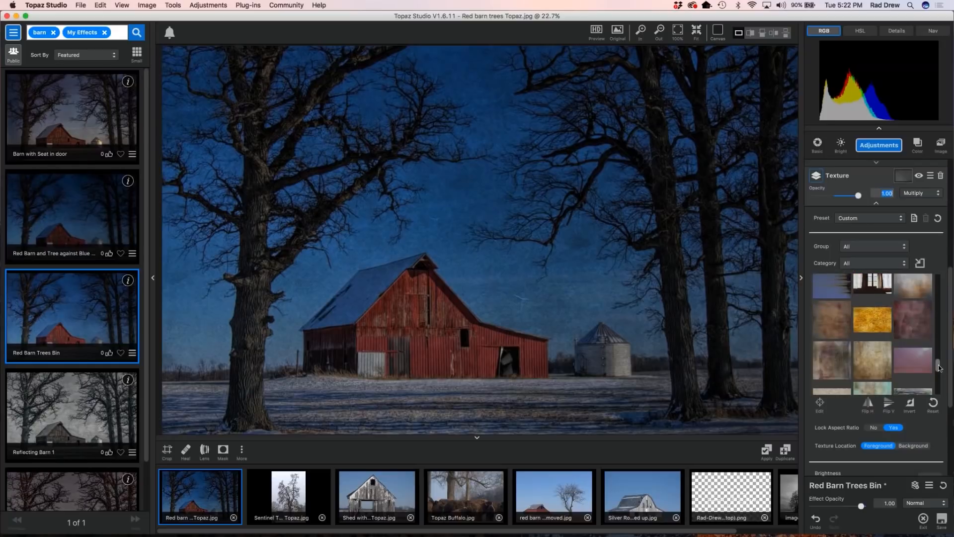
pyautogui.scroll(-3, 939, 373)
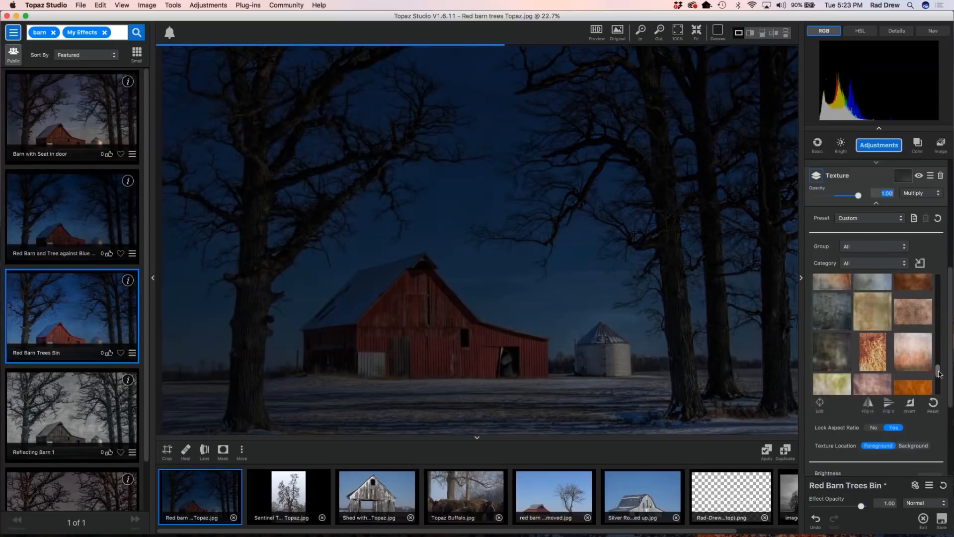
pyautogui.moveTo(938, 373); pyautogui.dragTo(952, 265)
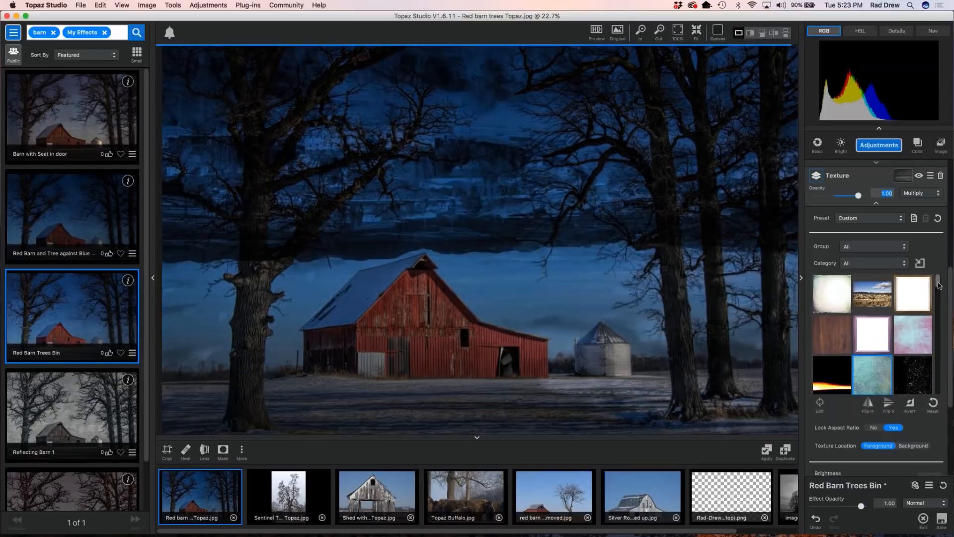
pyautogui.scroll(-2, 939, 285)
# Filter the library to the Textures group and try the reddish-brown wood texture with Multiply blending
pyautogui.click(899, 250)
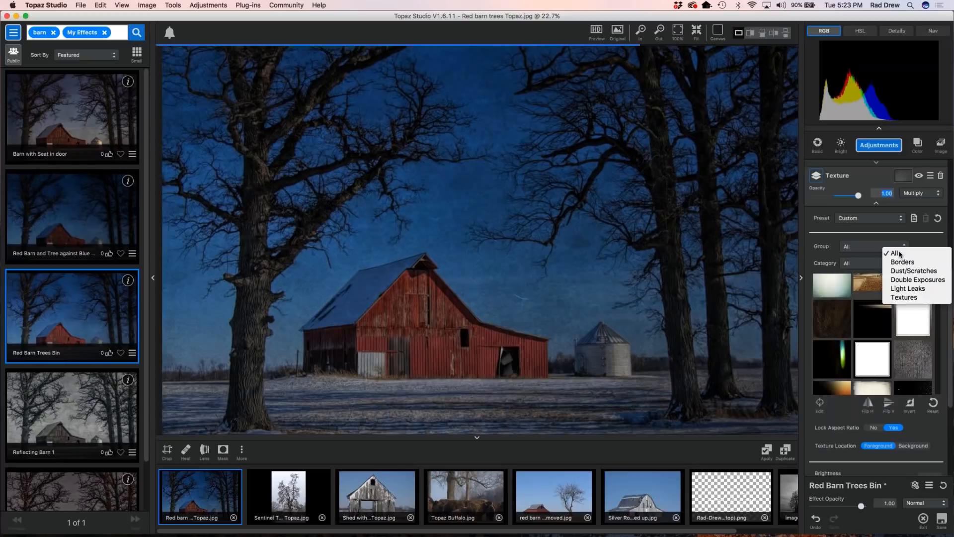
pyautogui.click(899, 254)
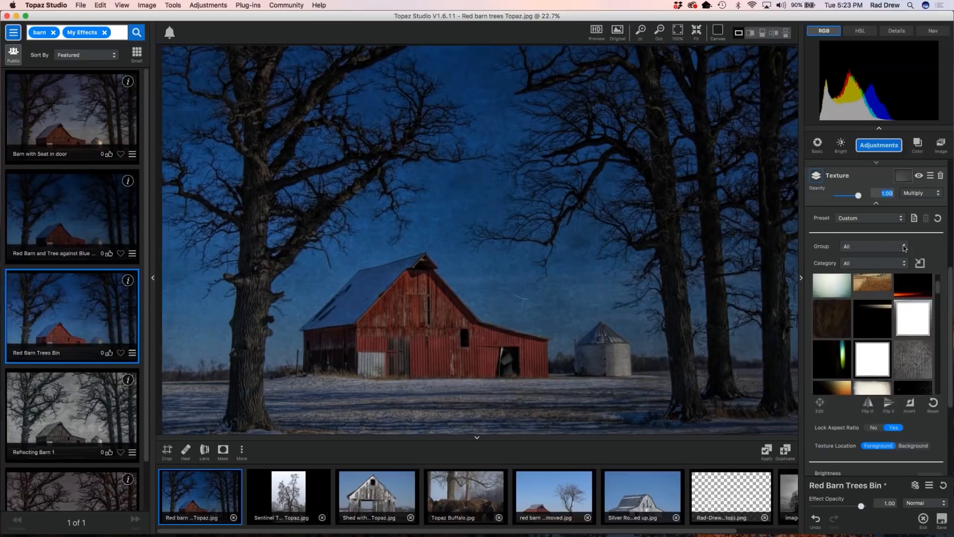
pyautogui.click(904, 247)
pyautogui.click(919, 244)
pyautogui.click(905, 247)
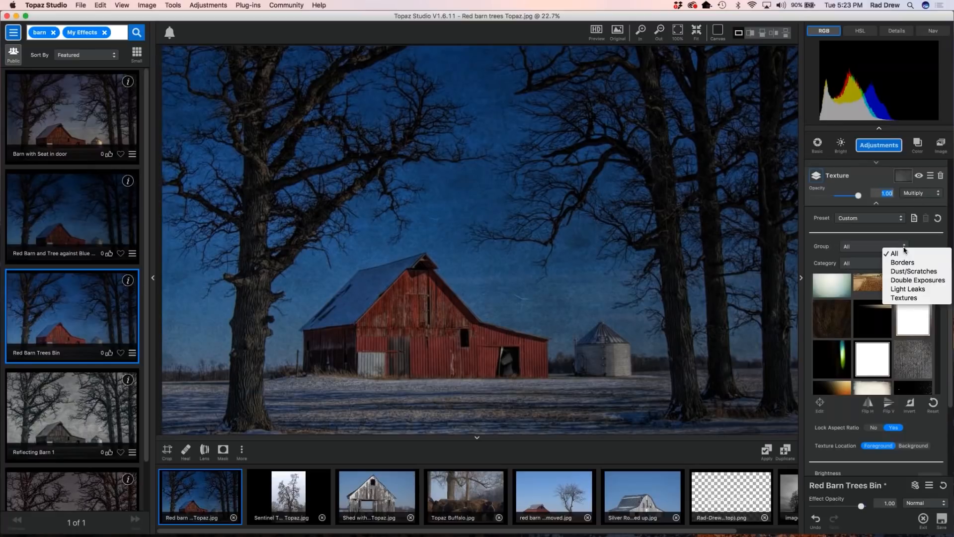
pyautogui.click(916, 298)
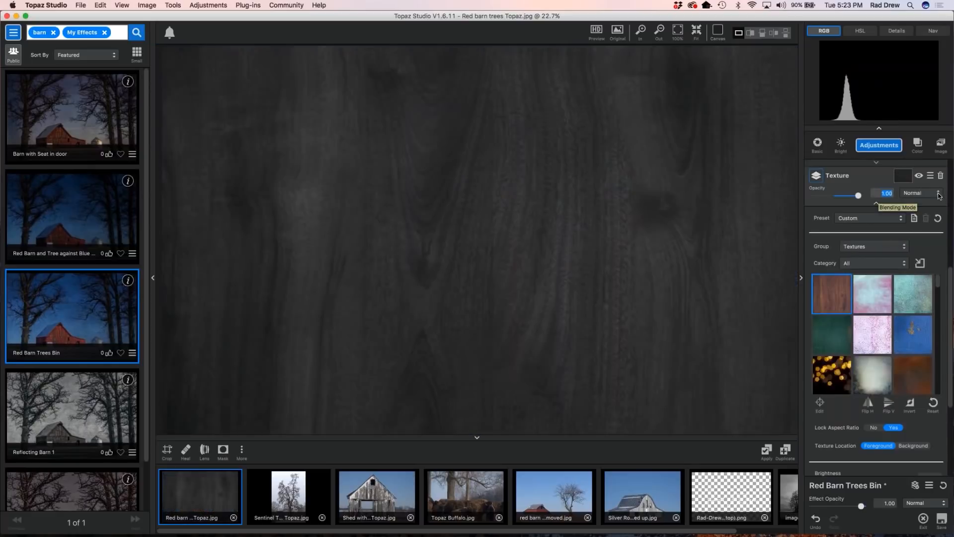
pyautogui.click(917, 196)
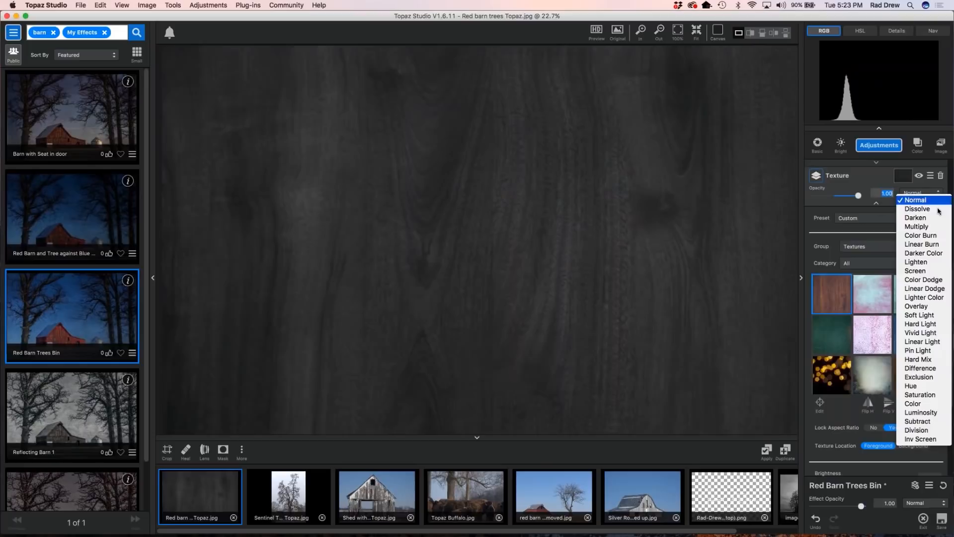
pyautogui.click(925, 227)
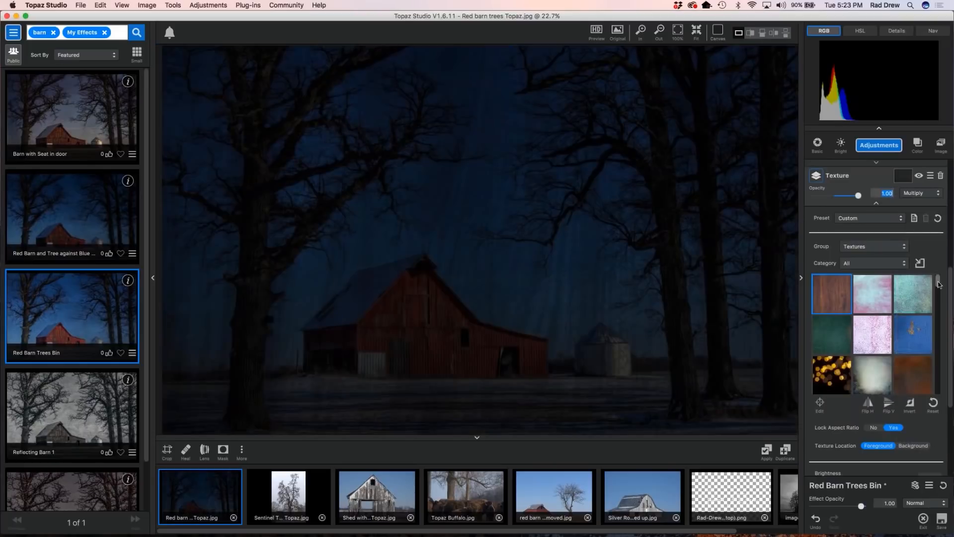
# Undo back to the All group and reapply the teal grunge texture
pyautogui.click(816, 520)
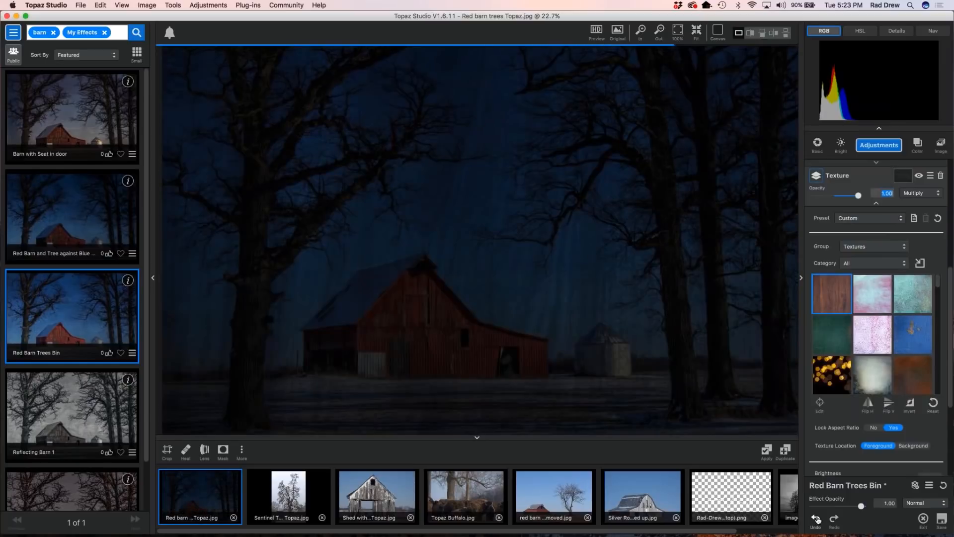
pyautogui.click(816, 519)
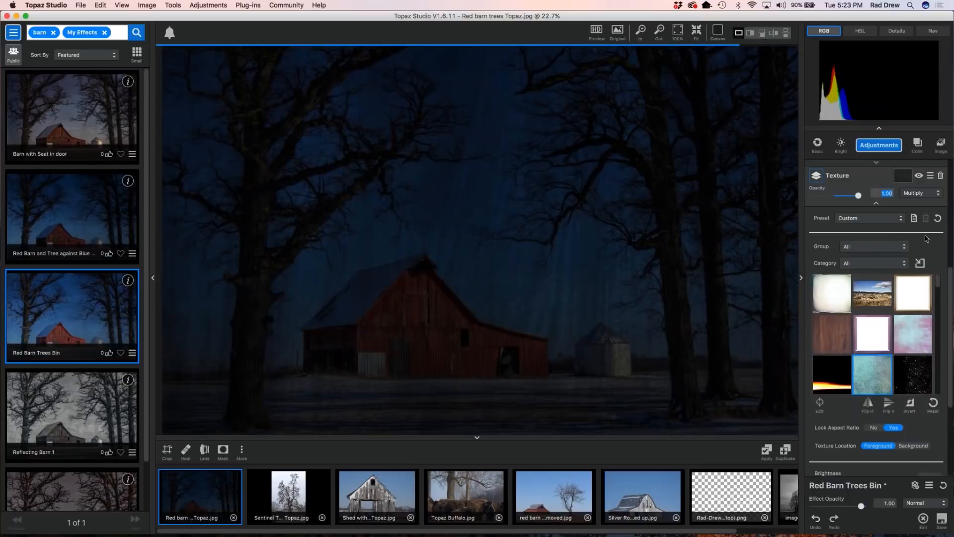
pyautogui.scroll(-2, 871, 325)
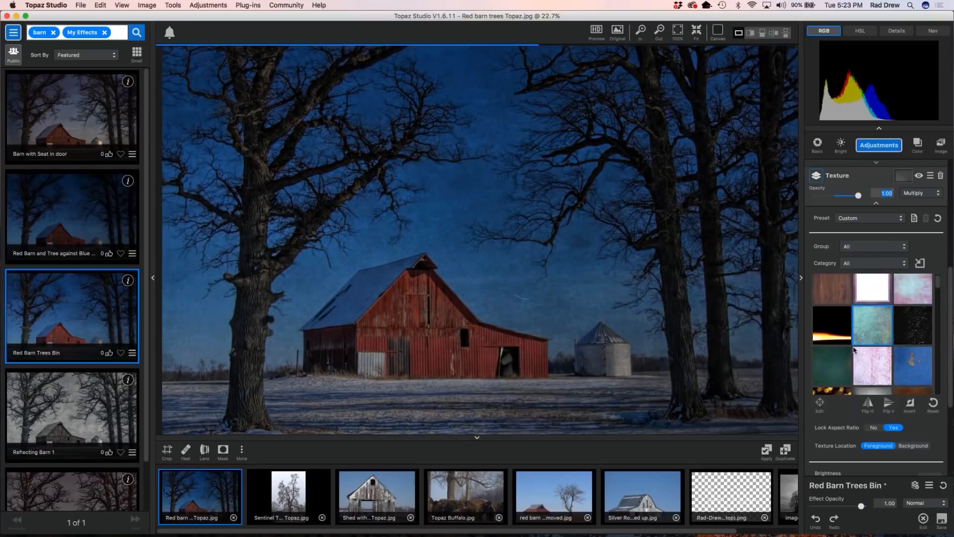
pyautogui.click(870, 327)
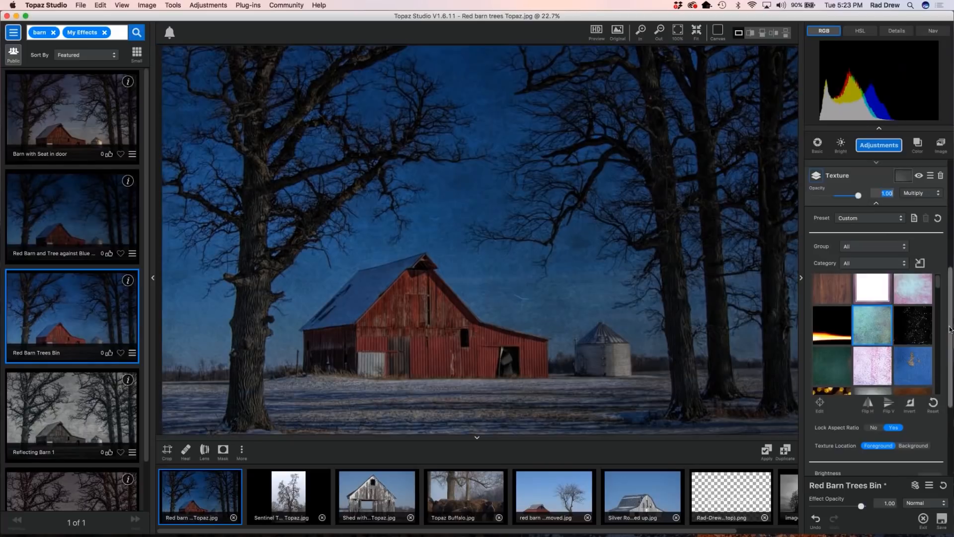
# Flip the teal texture horizontally, vertically, and horizontally once more
pyautogui.scroll(-3, 840, 342)
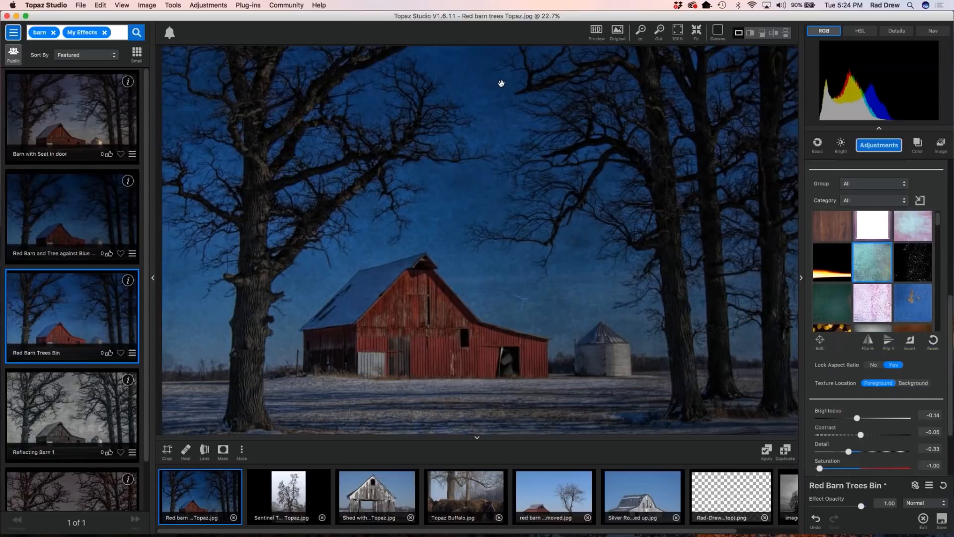
pyautogui.click(868, 343)
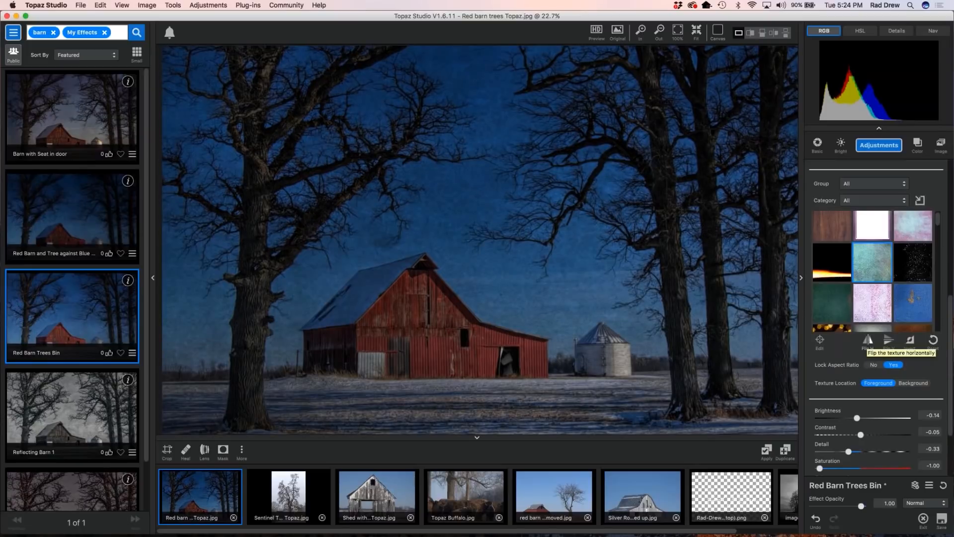
pyautogui.click(887, 343)
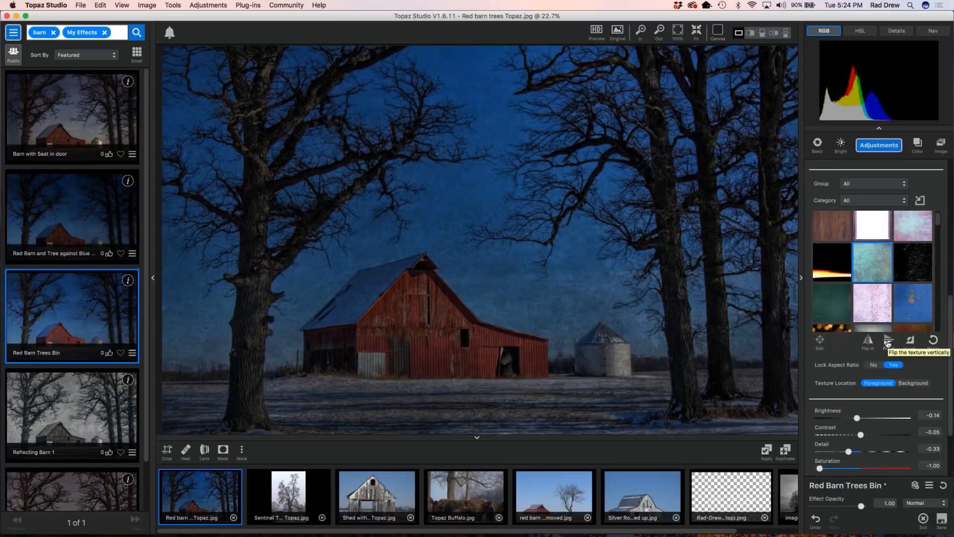
pyautogui.click(870, 342)
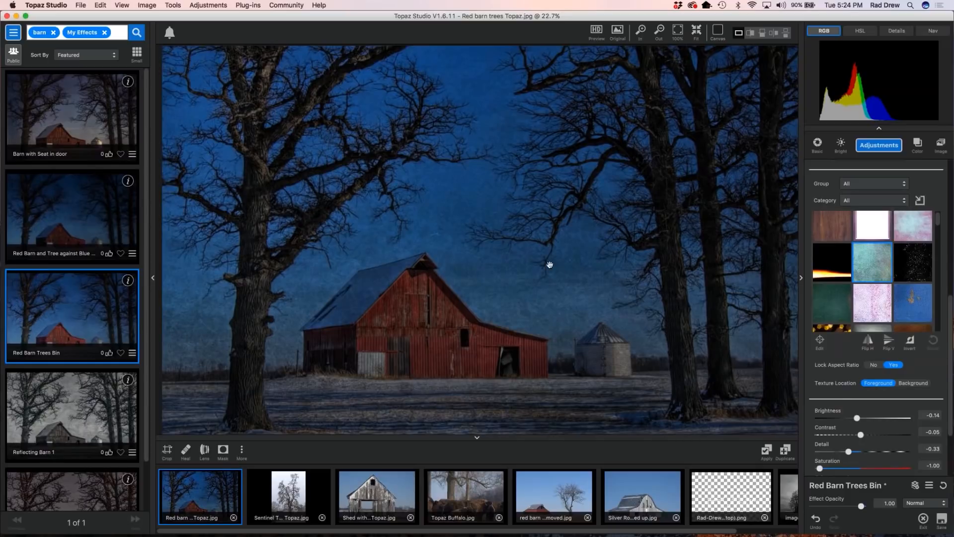
pyautogui.scroll(-1, 815, 370)
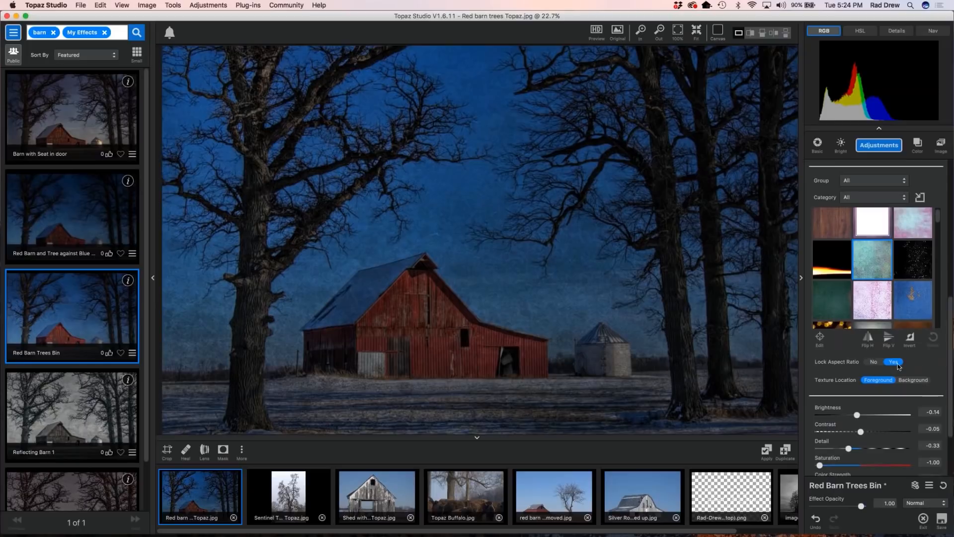
# Set the Texture layer's Brightness to 0.08
pyautogui.scroll(-1, 919, 359)
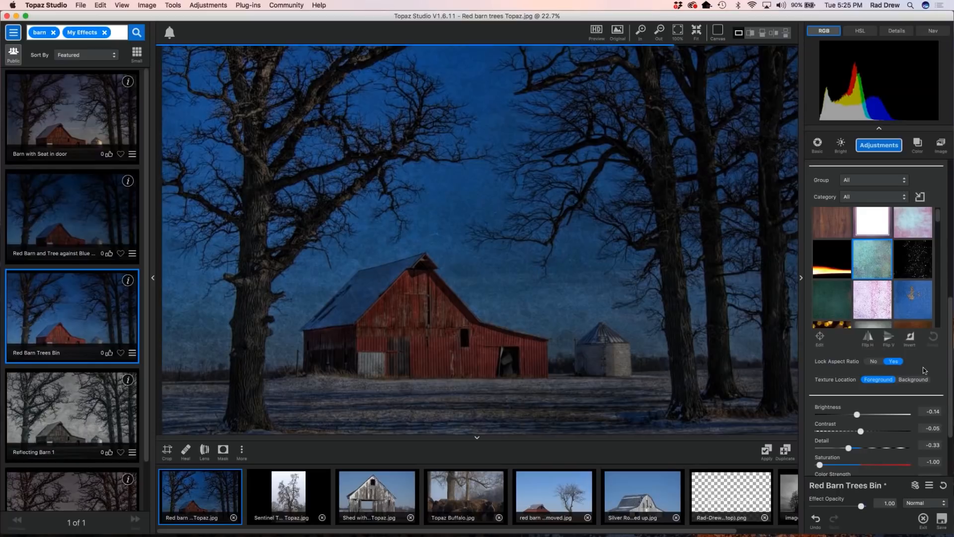
pyautogui.scroll(-2, 947, 373)
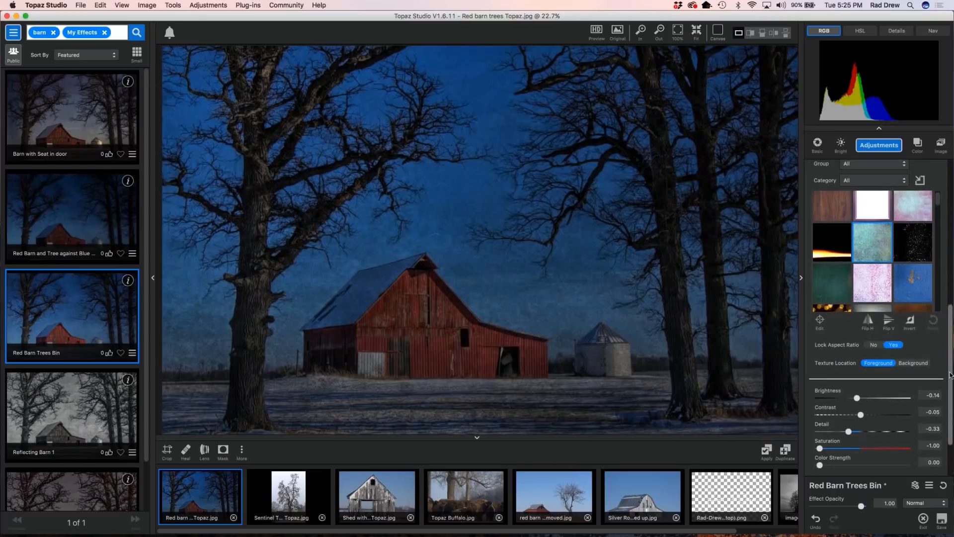
pyautogui.scroll(-2, 949, 375)
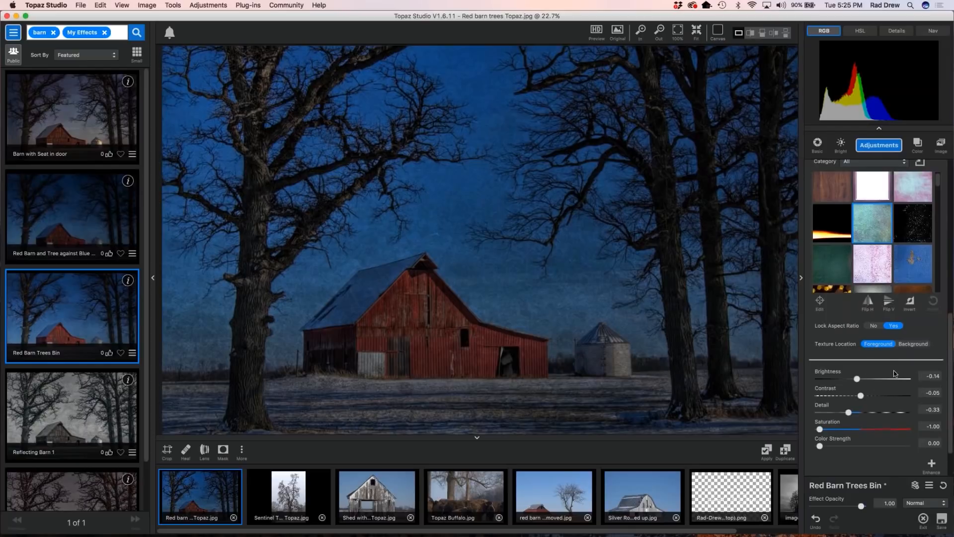
pyautogui.scroll(-2, 889, 393)
pyautogui.scroll(-2, 897, 410)
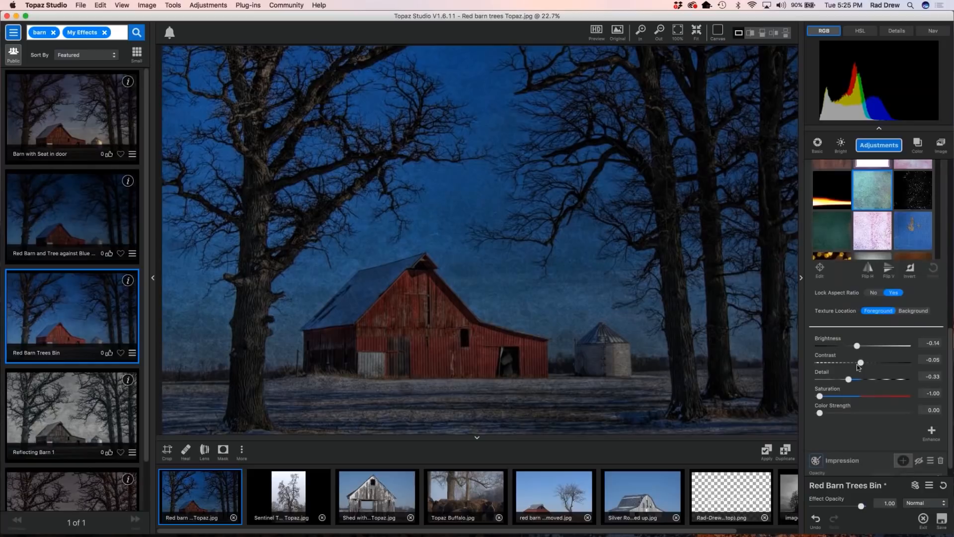
pyautogui.click(868, 345)
pyautogui.click(870, 347)
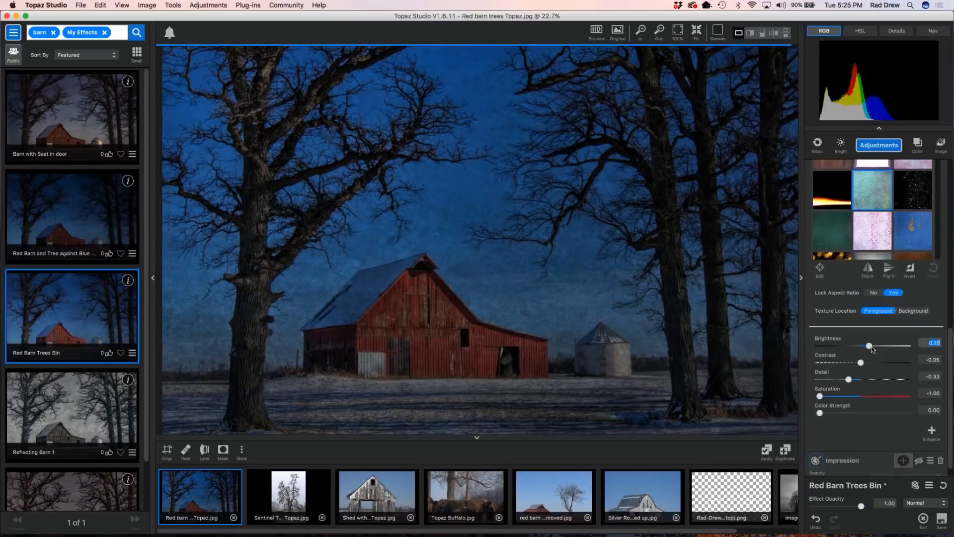
pyautogui.click(870, 346)
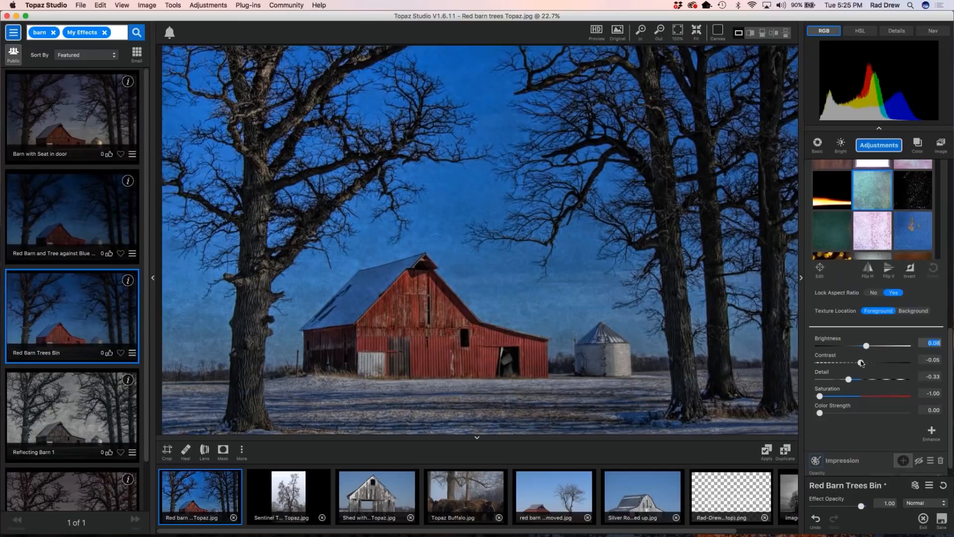
# Compare lower and higher Contrast values on the Texture layer and settle on 0.12
pyautogui.moveTo(861, 362); pyautogui.dragTo(842, 363)
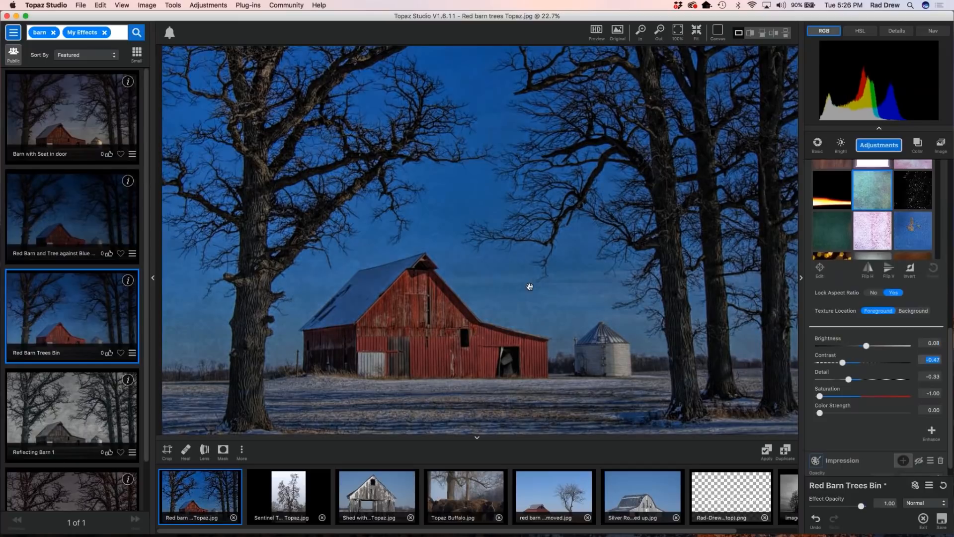
pyautogui.write('0.23')
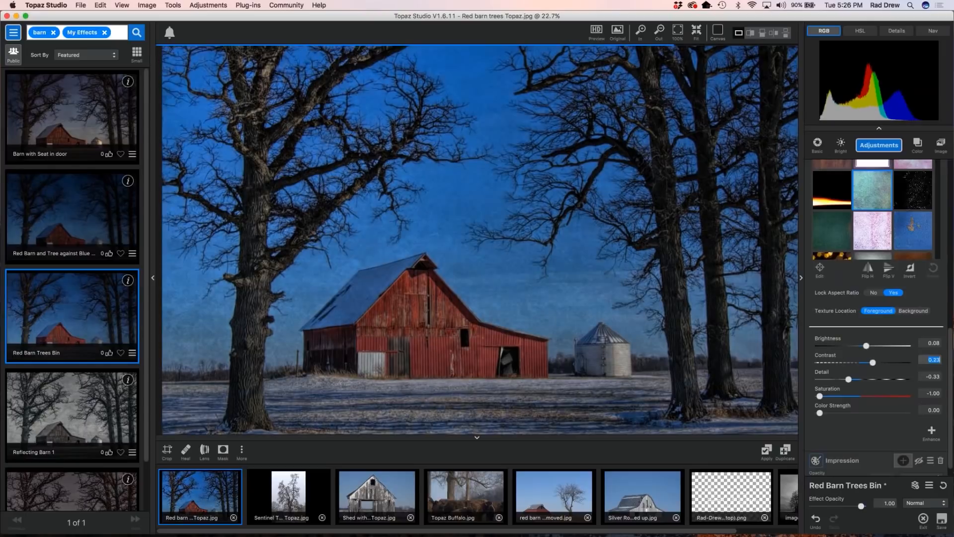
pyautogui.moveTo(873, 362); pyautogui.dragTo(868, 363)
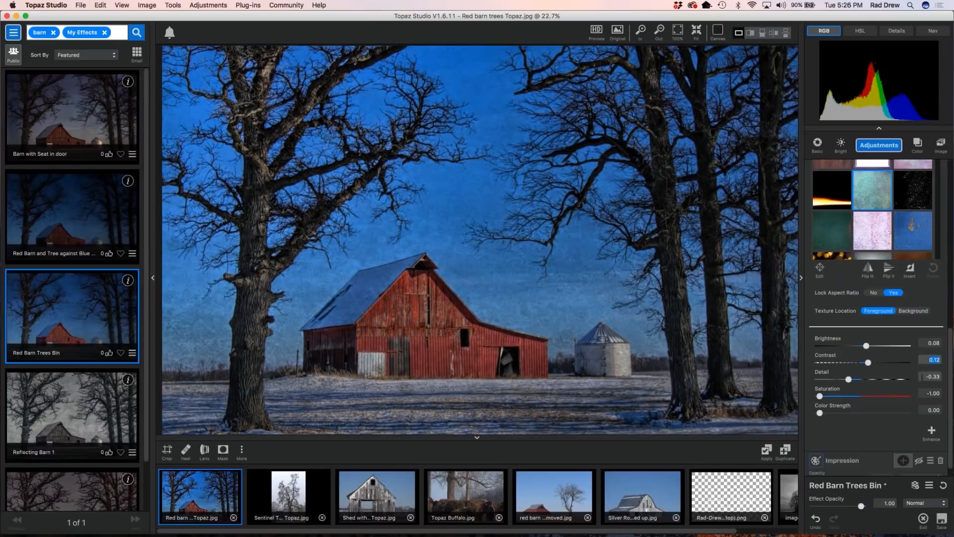
# Compare softer and stronger Detail values on the Texture layer and settle on -0.43
pyautogui.moveTo(848, 379); pyautogui.dragTo(832, 382)
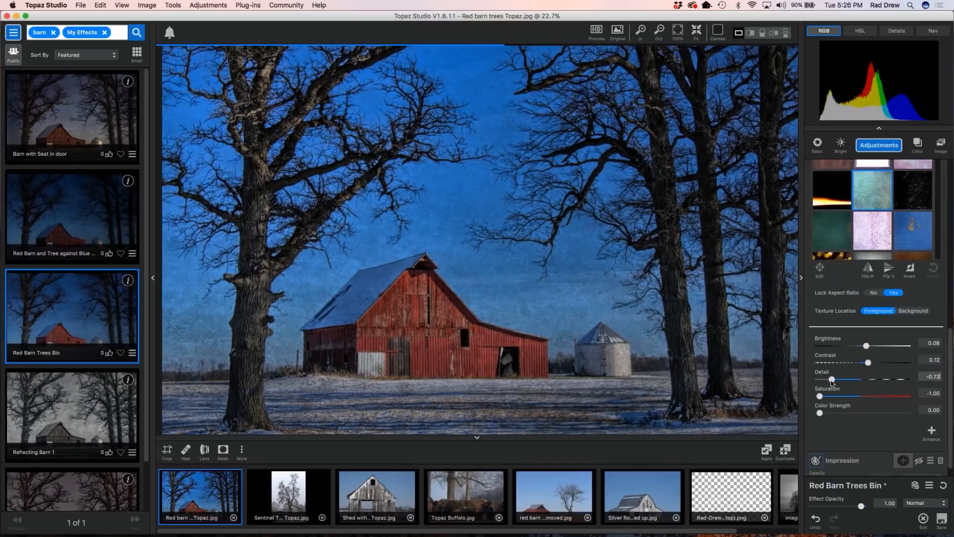
pyautogui.moveTo(832, 381); pyautogui.dragTo(867, 380)
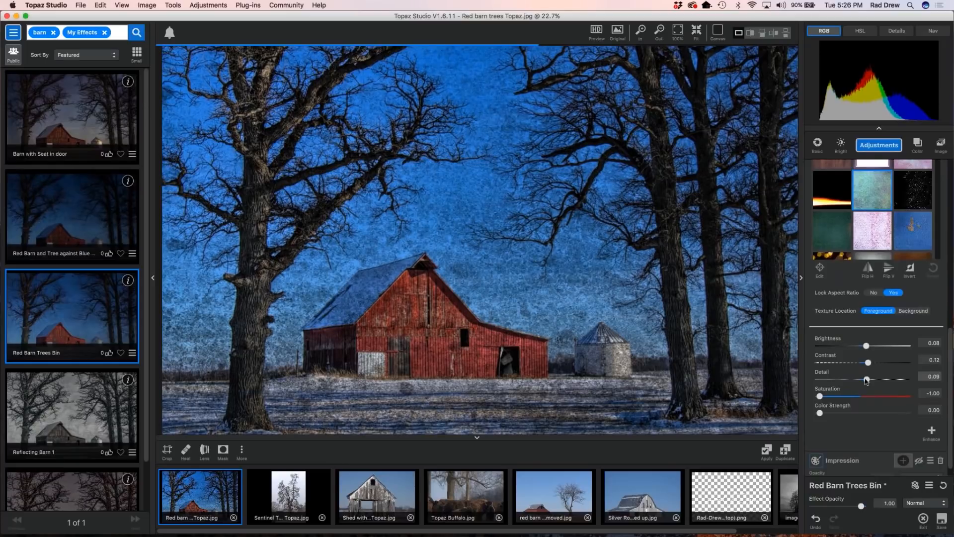
pyautogui.moveTo(866, 381); pyautogui.dragTo(844, 380)
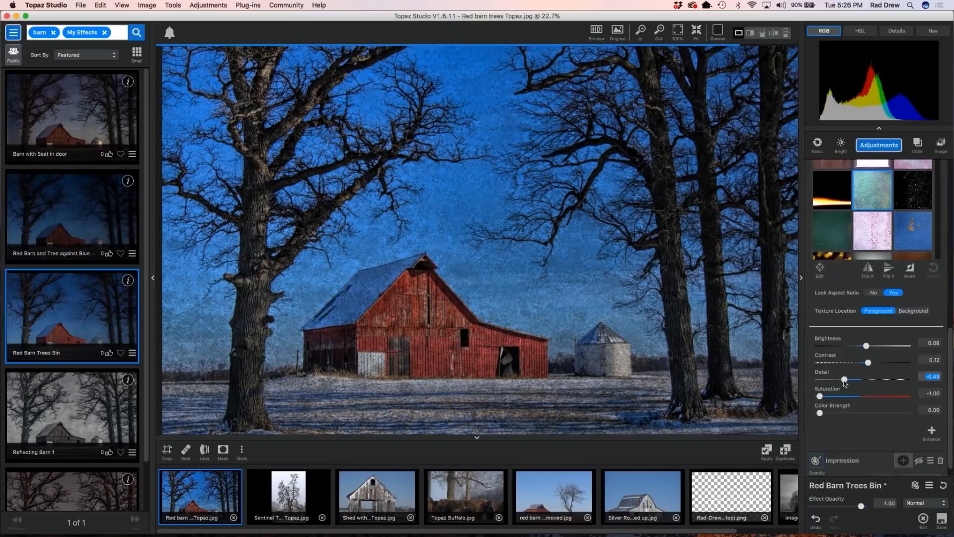
# Collapse the Texture adjustment, then enable the Impression adjustment and show its available brush strokes
pyautogui.scroll(-1, 857, 357)
pyautogui.scroll(5, 858, 356)
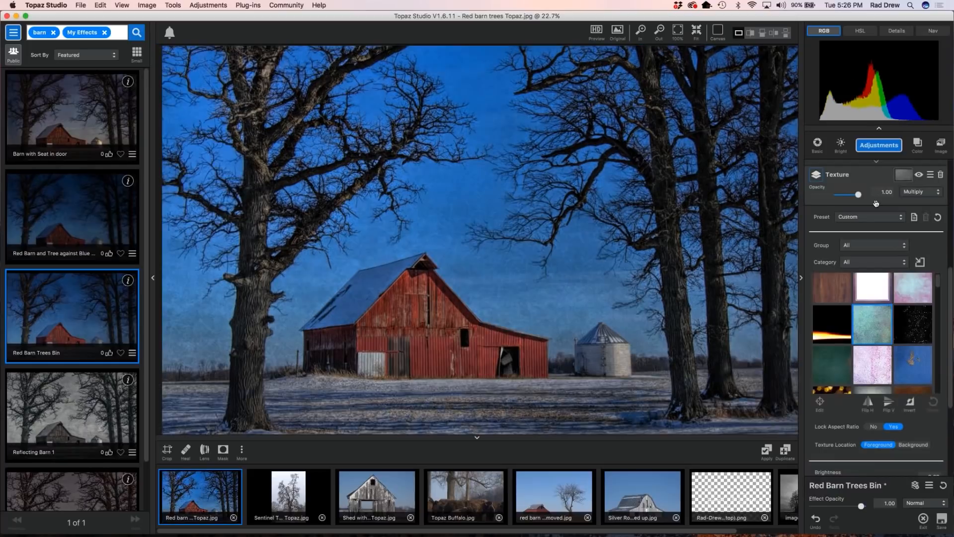
pyautogui.click(877, 202)
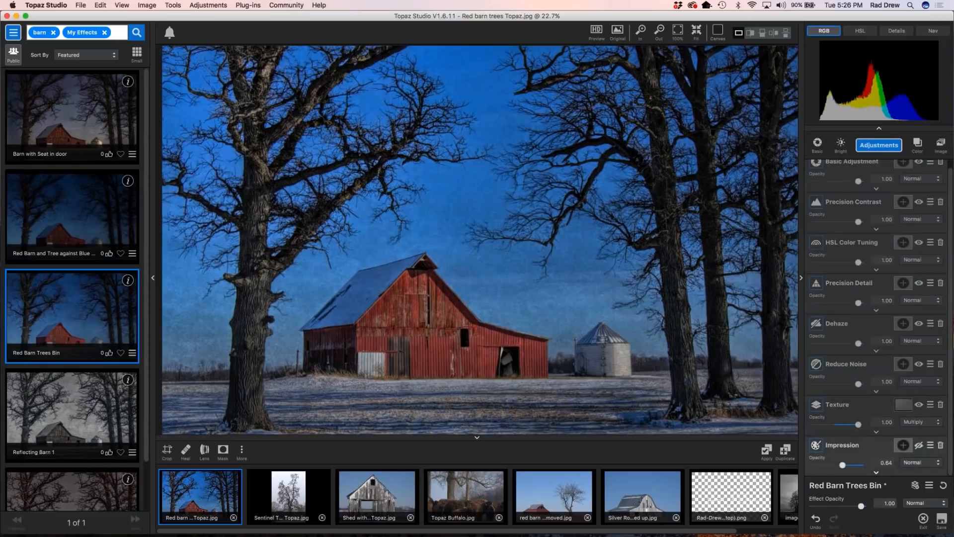
pyautogui.click(877, 474)
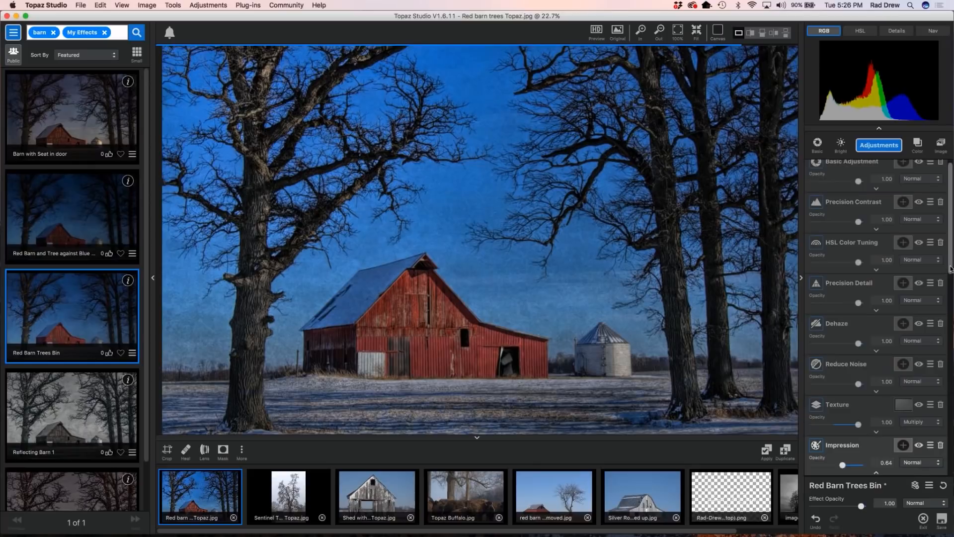
pyautogui.scroll(-10, 851, 279)
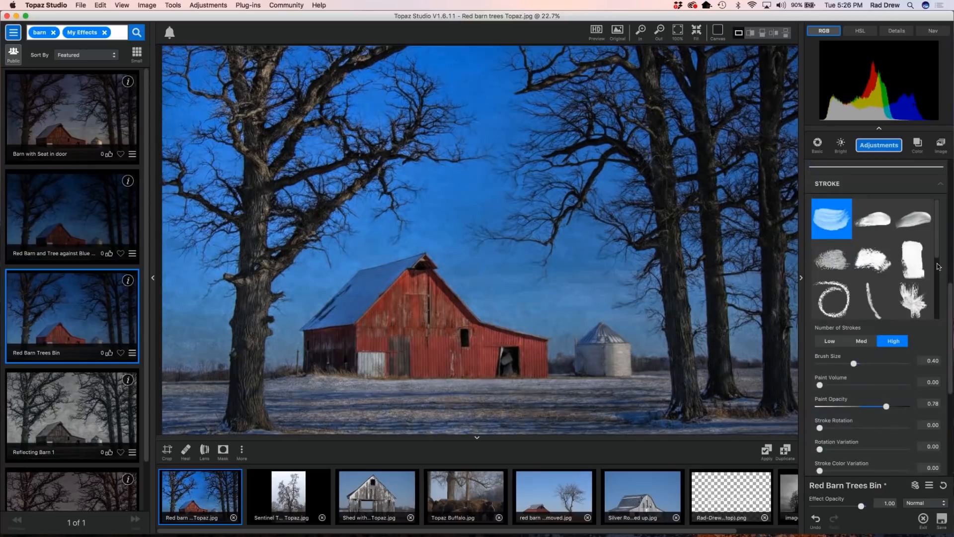
pyautogui.scroll(-5, 851, 278)
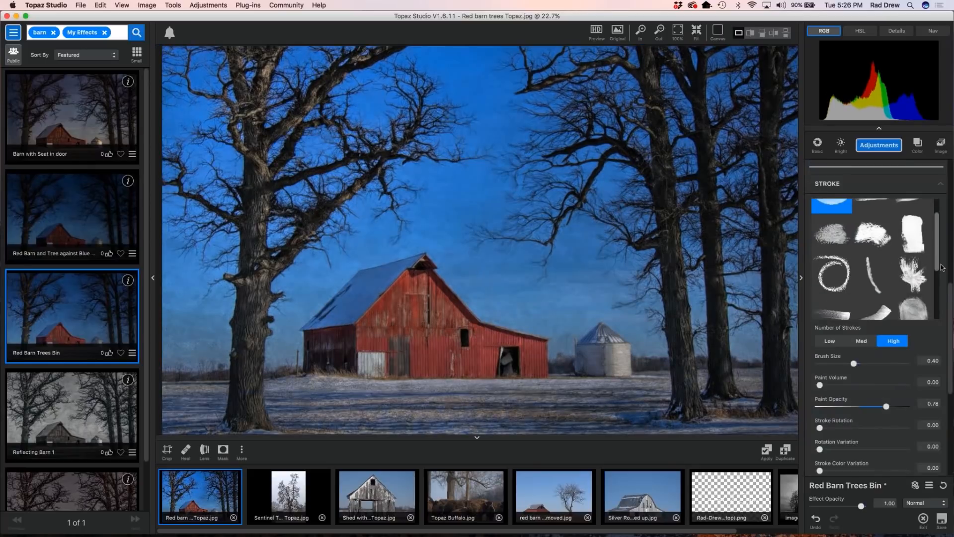
pyautogui.scroll(5, 874, 258)
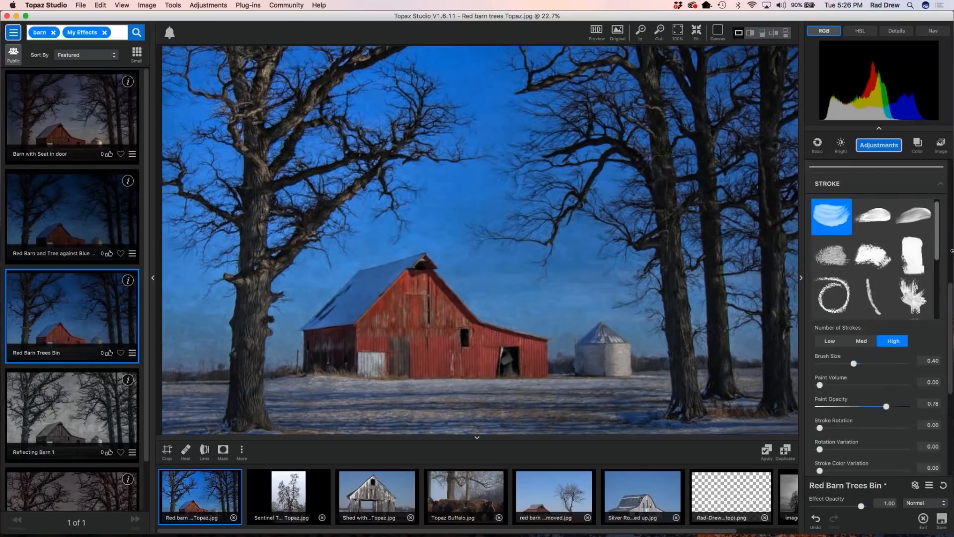
# Try the type08 stroke and a Low number of strokes in Impression, restoring the first brush stroke and High each time
pyautogui.click(871, 293)
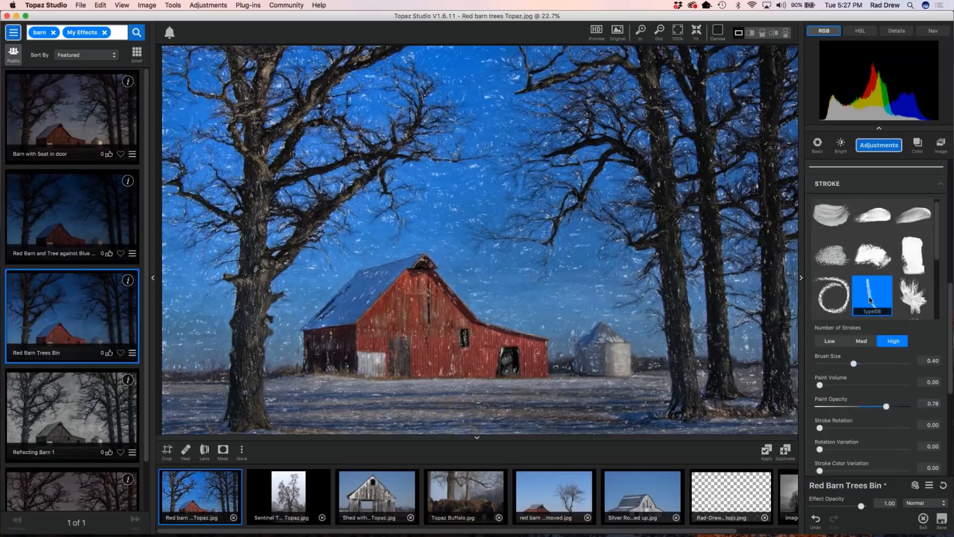
pyautogui.click(825, 217)
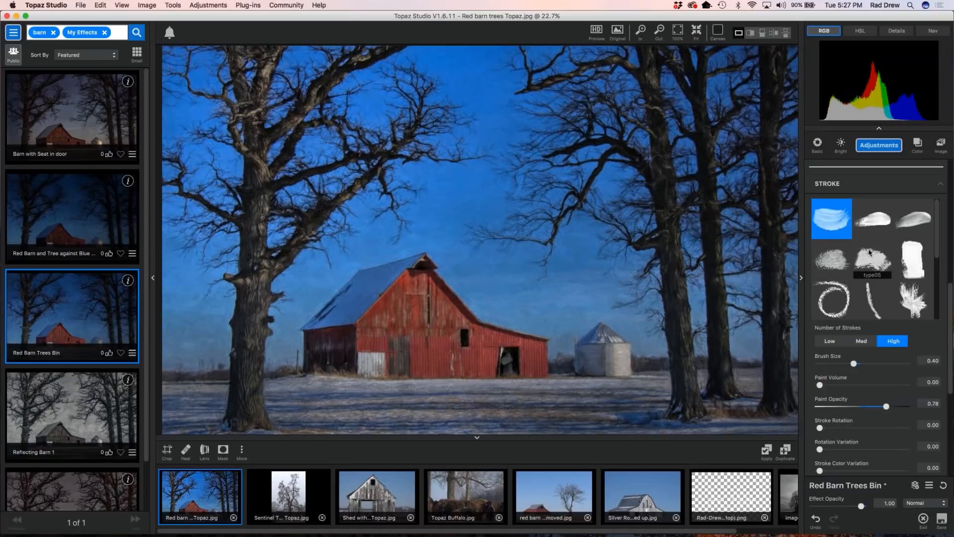
pyautogui.scroll(-1, 894, 293)
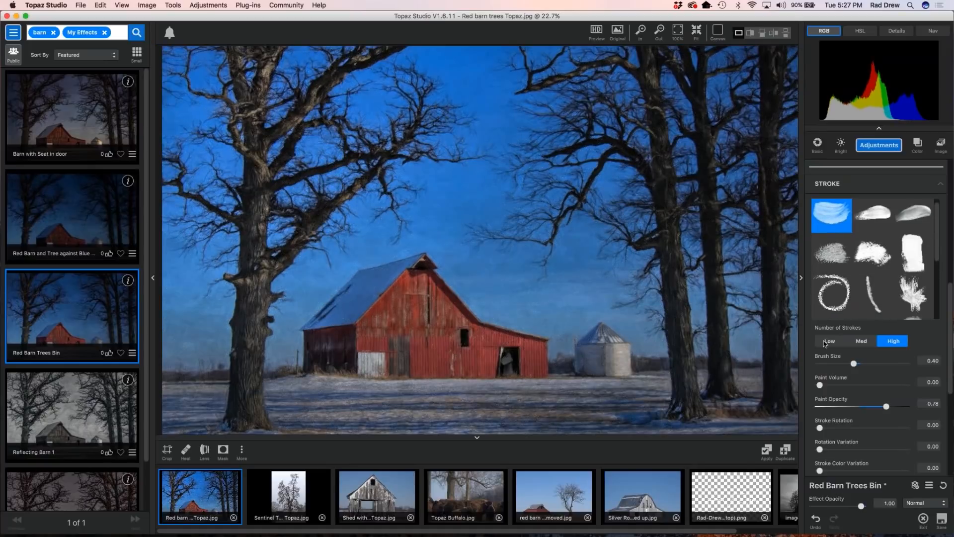
pyautogui.click(829, 342)
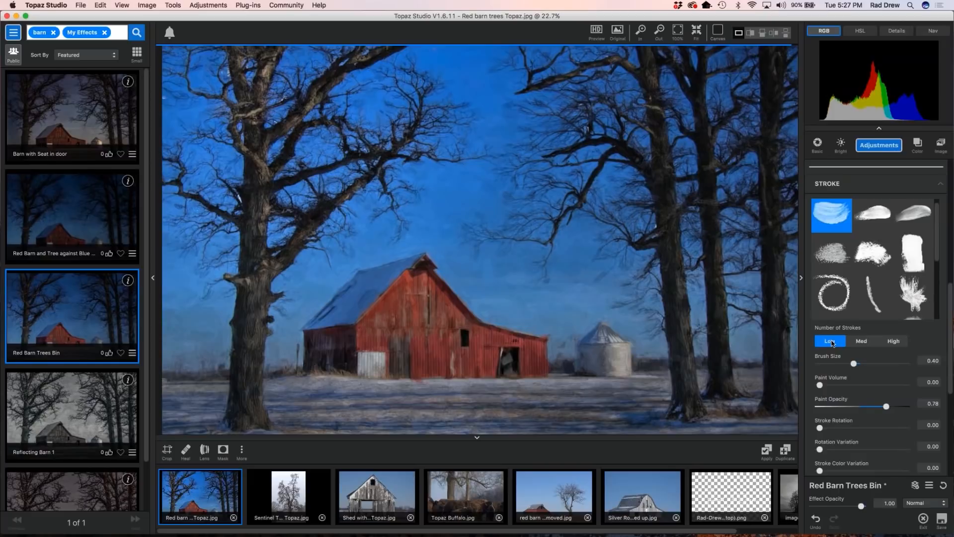
pyautogui.click(893, 341)
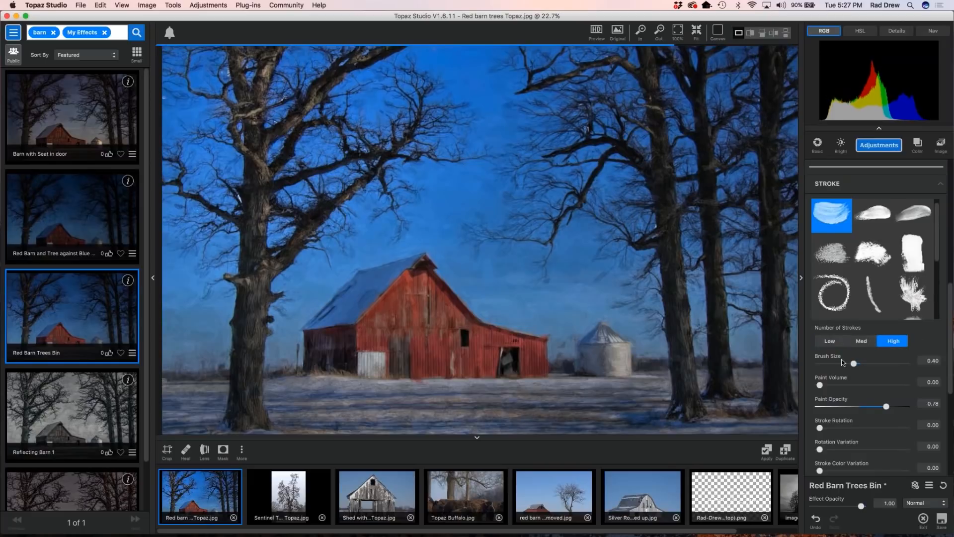
# Fit the photo in view and compare small and large Impression brush sizes, settling on 0.14
pyautogui.press('super+0')
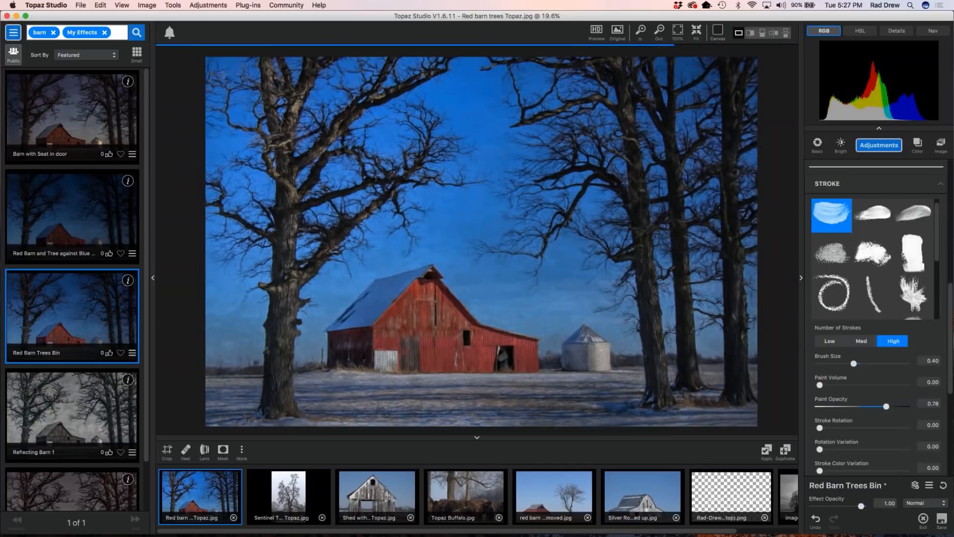
pyautogui.moveTo(854, 363); pyautogui.dragTo(836, 364)
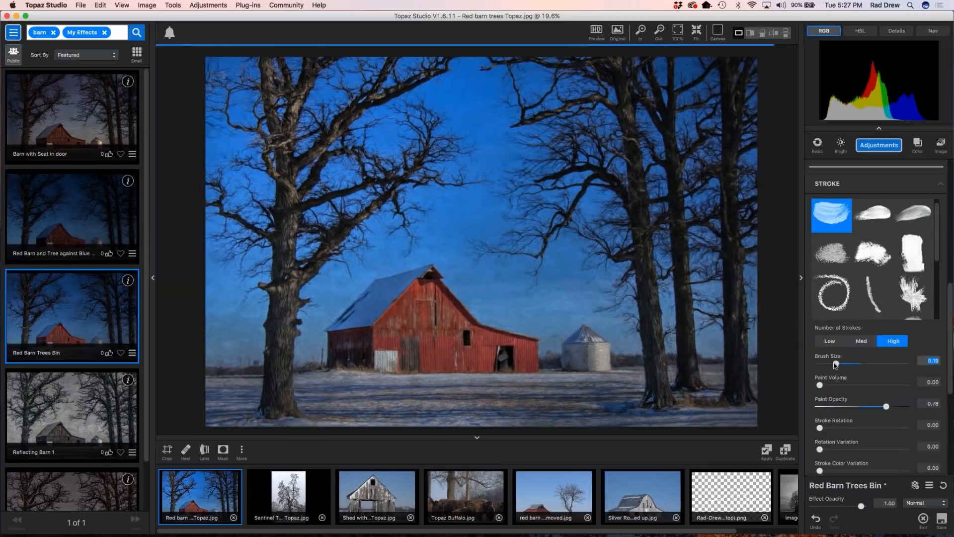
pyautogui.moveTo(836, 364); pyautogui.dragTo(882, 364)
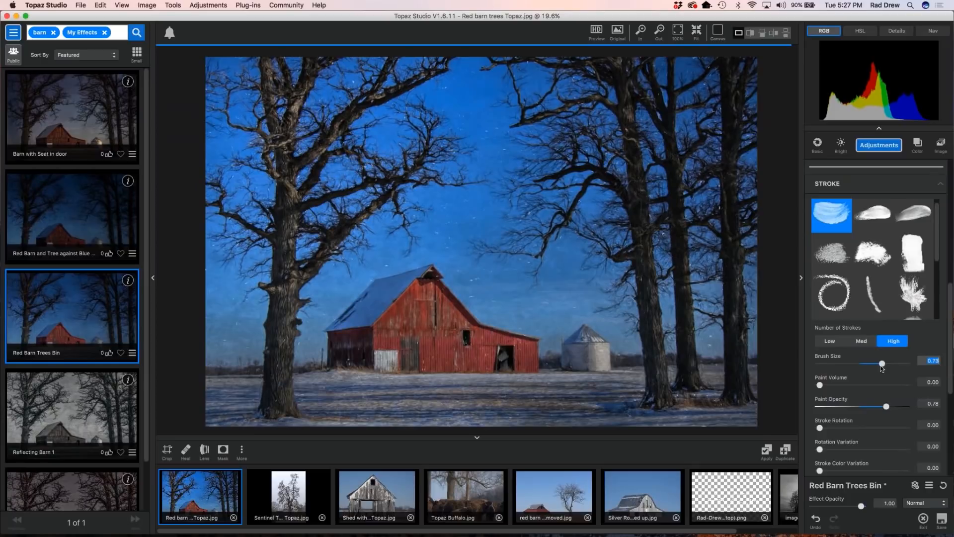
pyautogui.moveTo(881, 364); pyautogui.dragTo(833, 364)
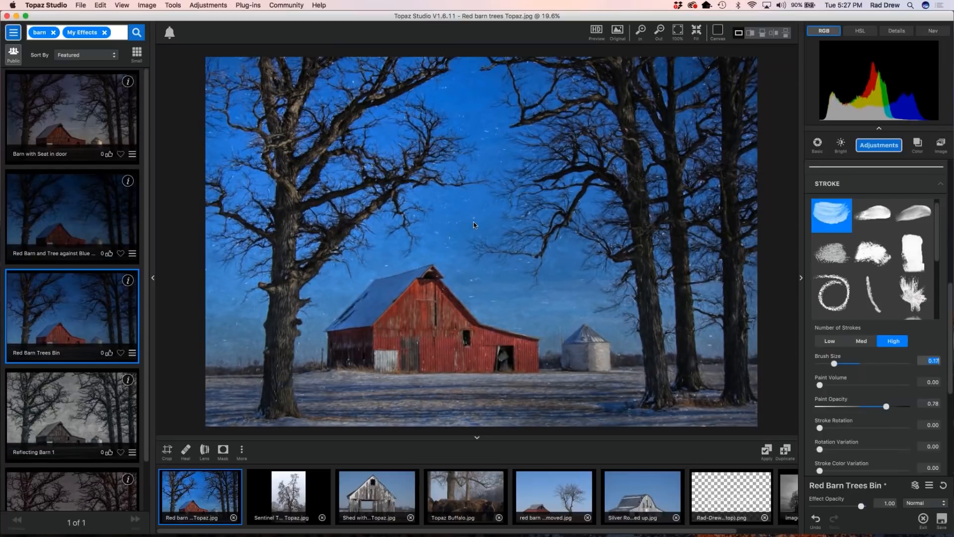
pyautogui.scroll(-1, 861, 291)
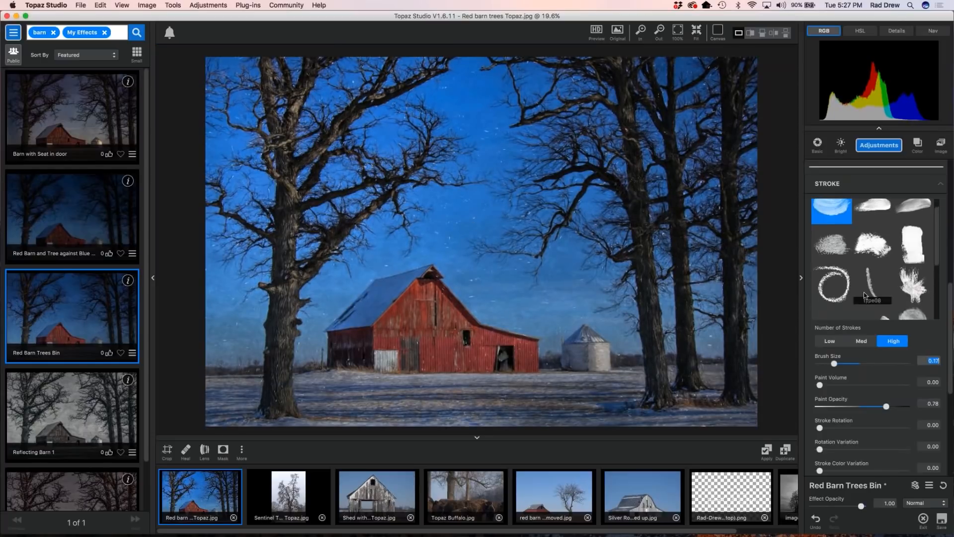
pyautogui.moveTo(835, 365); pyautogui.dragTo(879, 369)
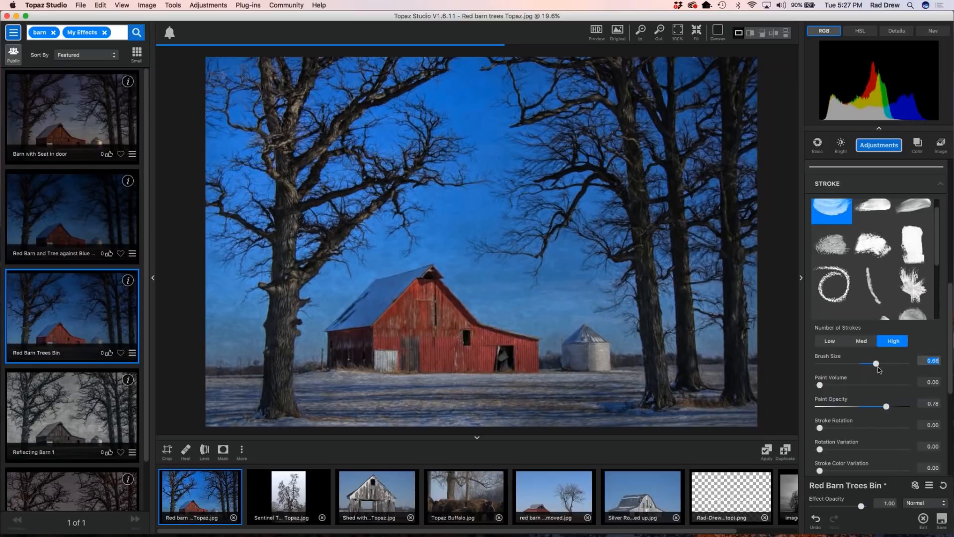
pyautogui.moveTo(879, 369); pyautogui.dragTo(864, 365)
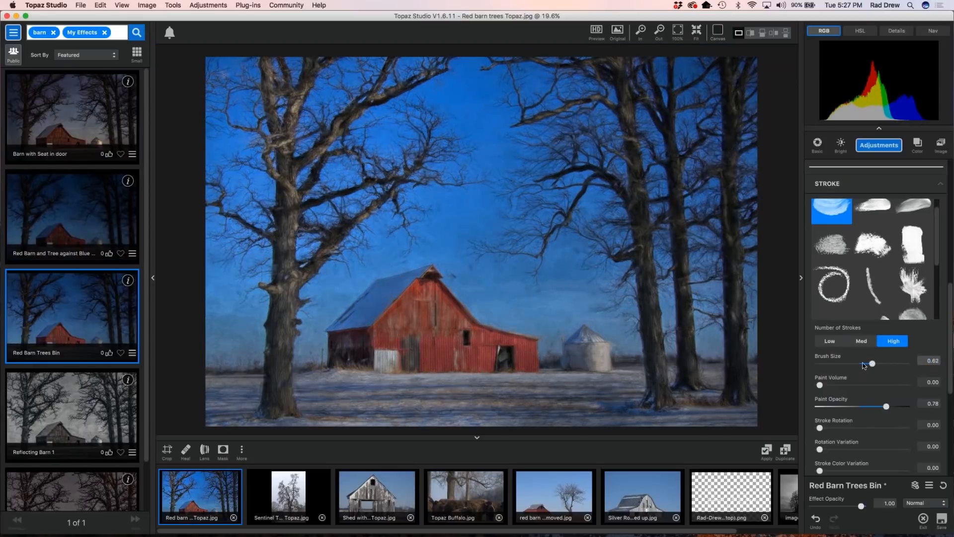
pyautogui.moveTo(864, 365); pyautogui.dragTo(828, 365)
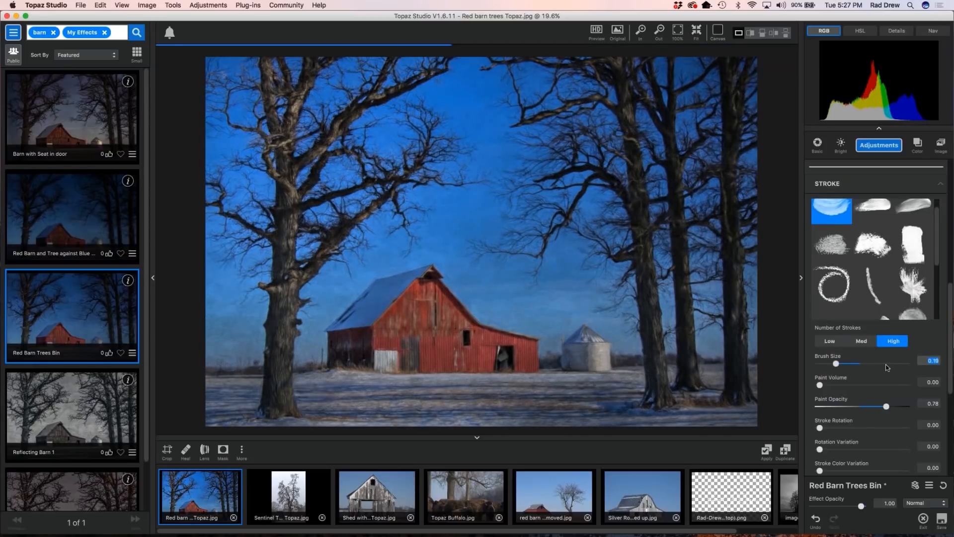
pyautogui.scroll(-3, 888, 367)
pyautogui.moveTo(828, 288); pyautogui.dragTo(826, 290)
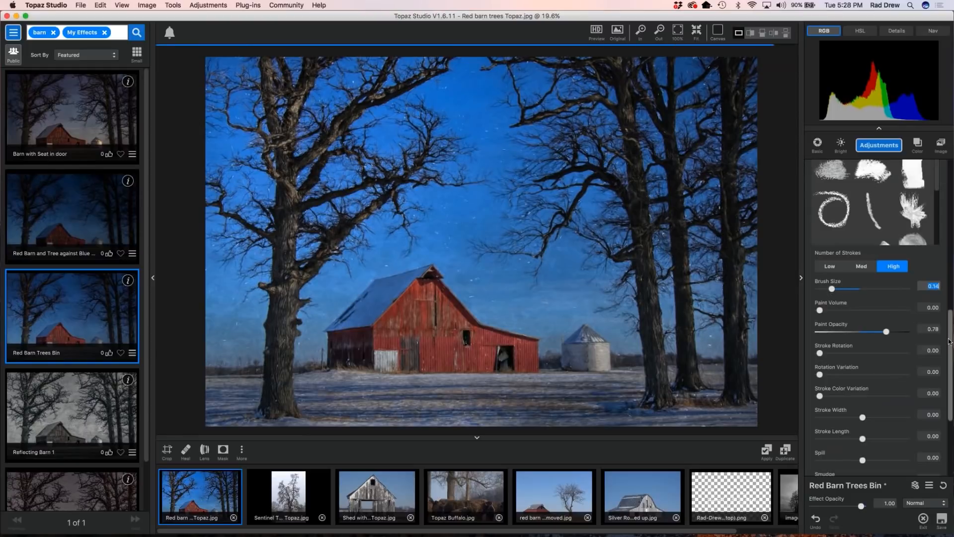
# Expand Impression's Texture section and set the Background Type to Original
pyautogui.scroll(-6, 949, 341)
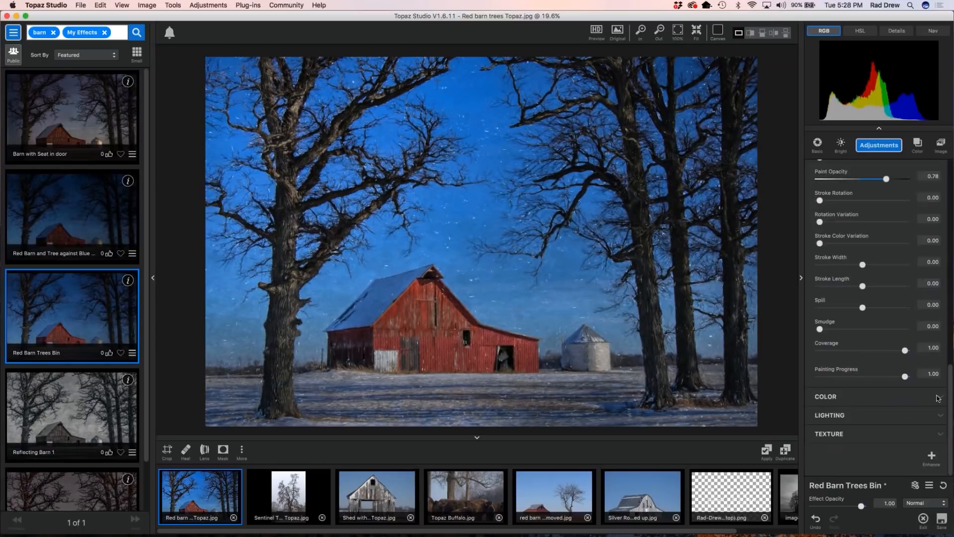
pyautogui.click(940, 435)
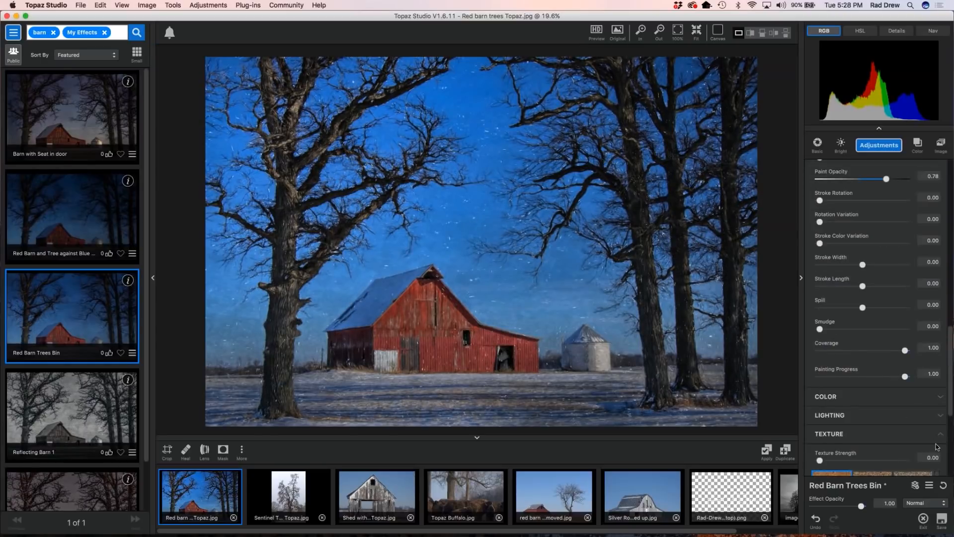
pyautogui.scroll(-2, 950, 419)
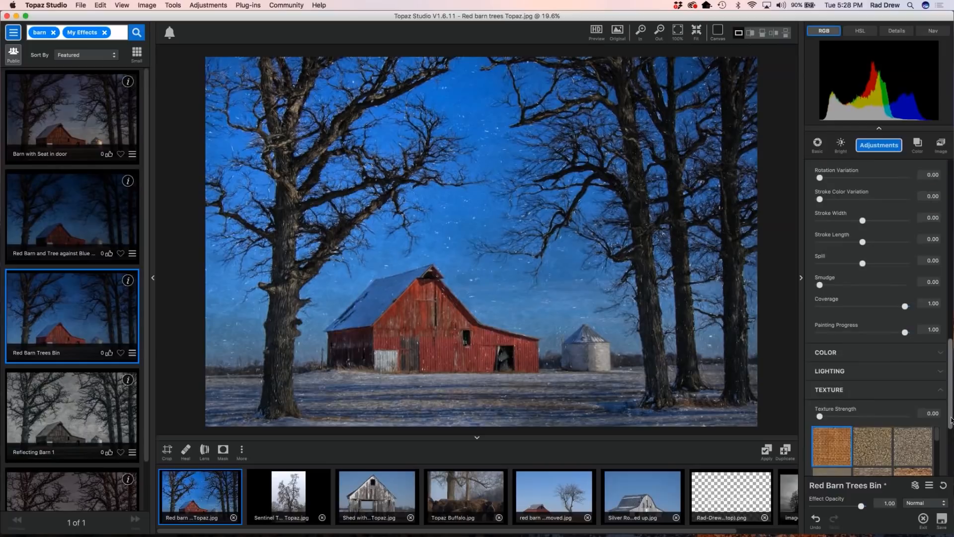
pyautogui.scroll(-6, 950, 420)
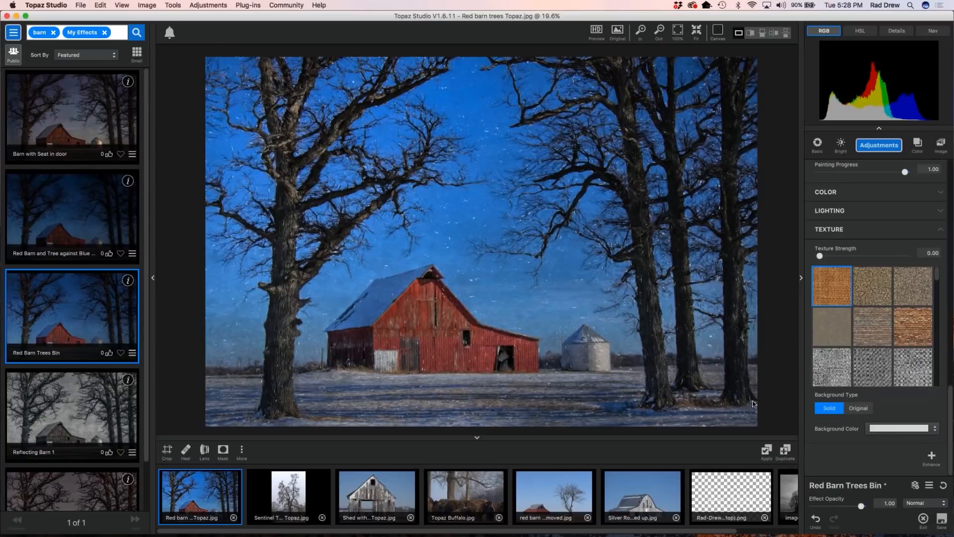
pyautogui.click(859, 409)
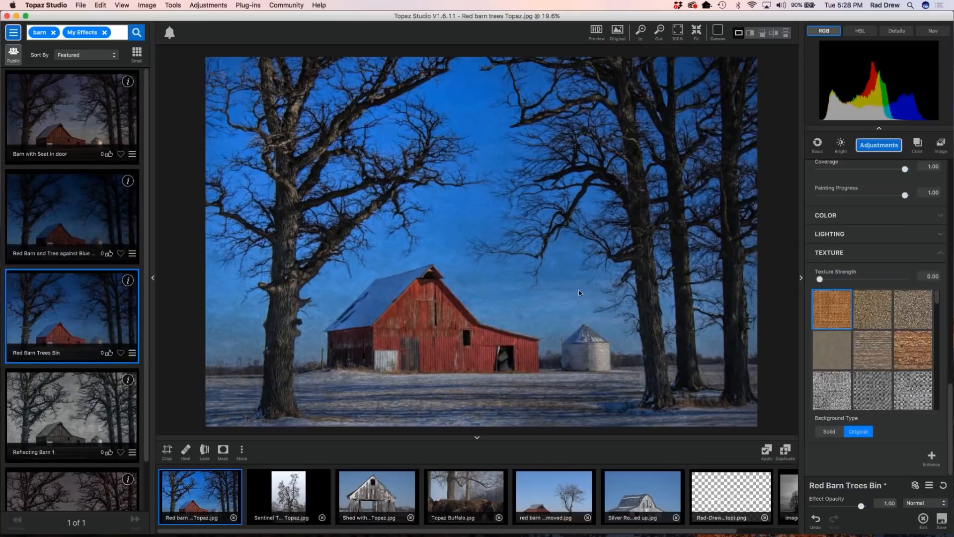
# Compare Impression brush sizes of 0.07, 0.27 and 0.58 on the barn and settle on 0.31
pyautogui.moveTo(951, 403); pyautogui.dragTo(951, 214)
pyautogui.scroll(-5, 913, 439)
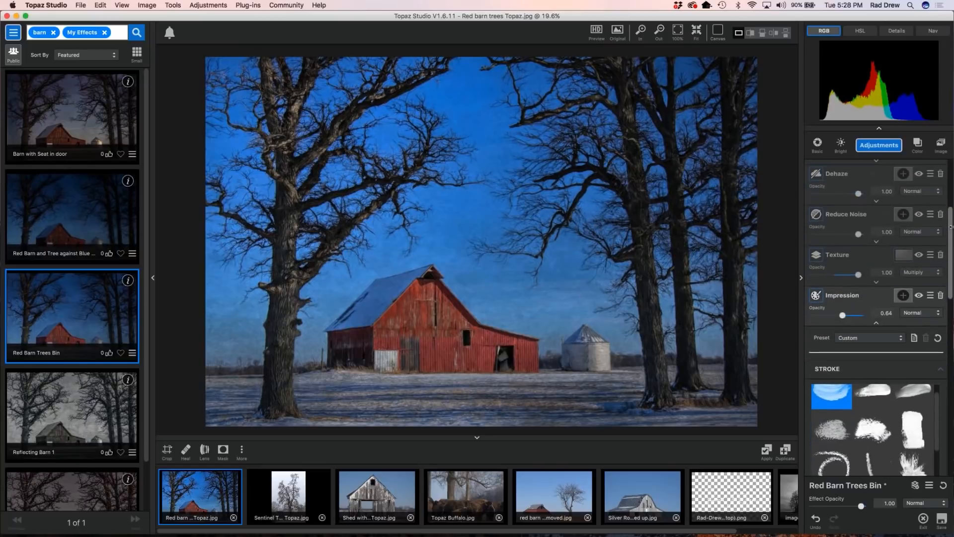
pyautogui.scroll(-2, 913, 439)
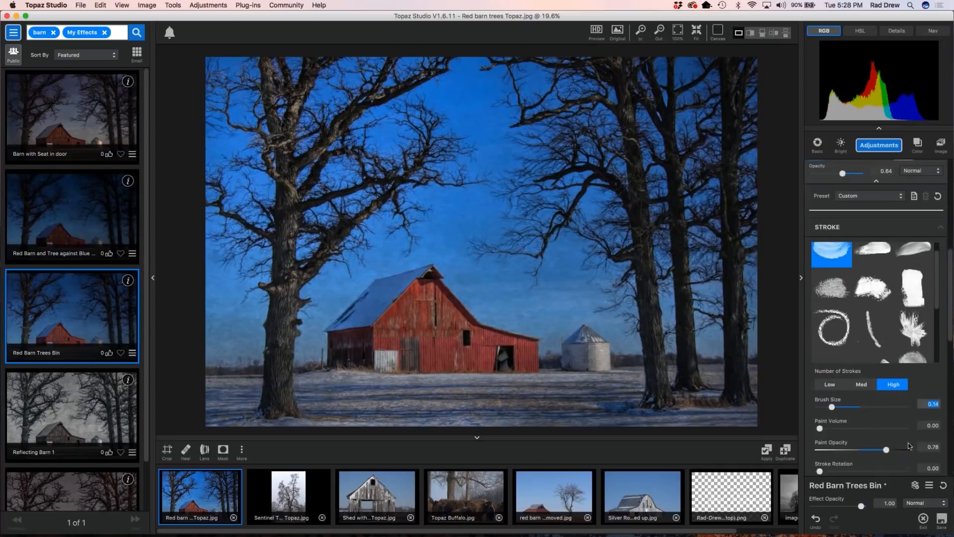
pyautogui.click(824, 404)
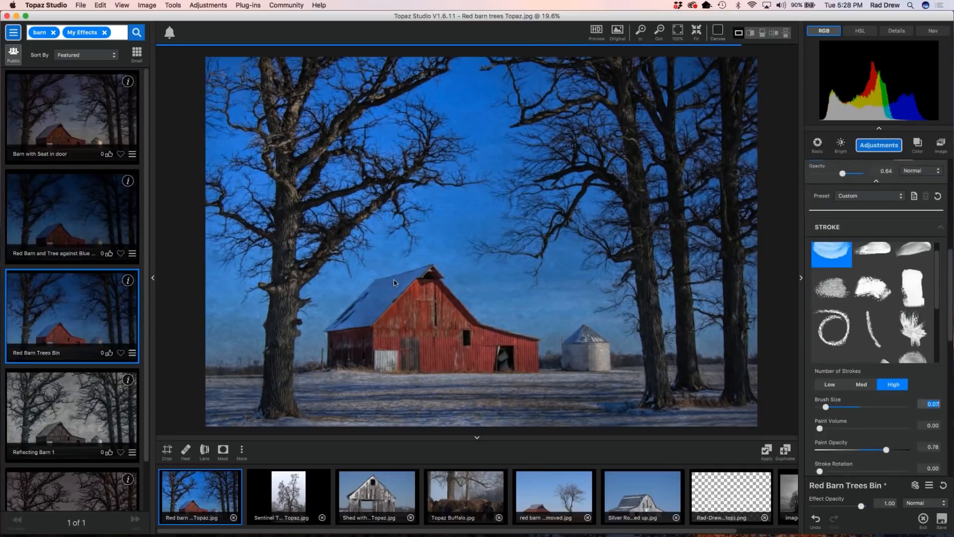
pyautogui.scroll(2, 443, 282)
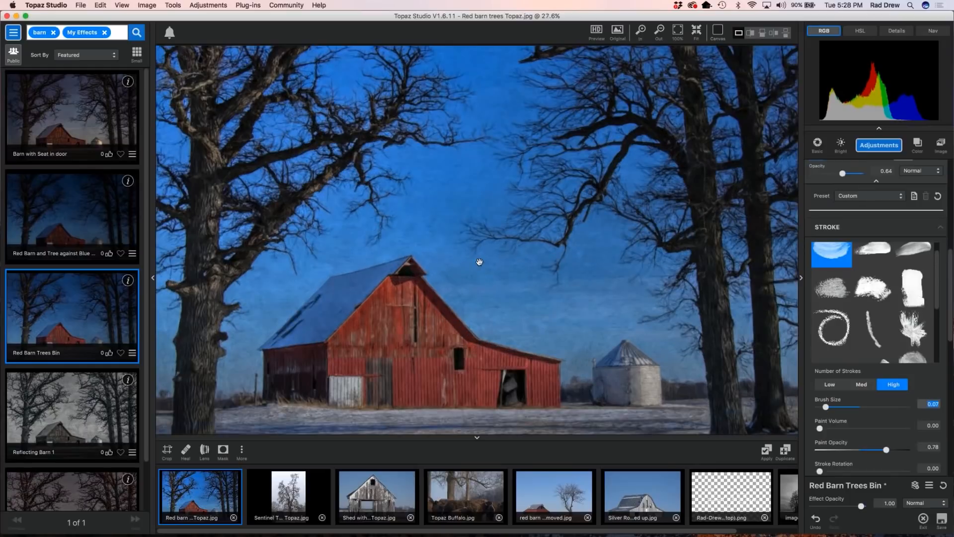
pyautogui.moveTo(825, 407); pyautogui.dragTo(842, 407)
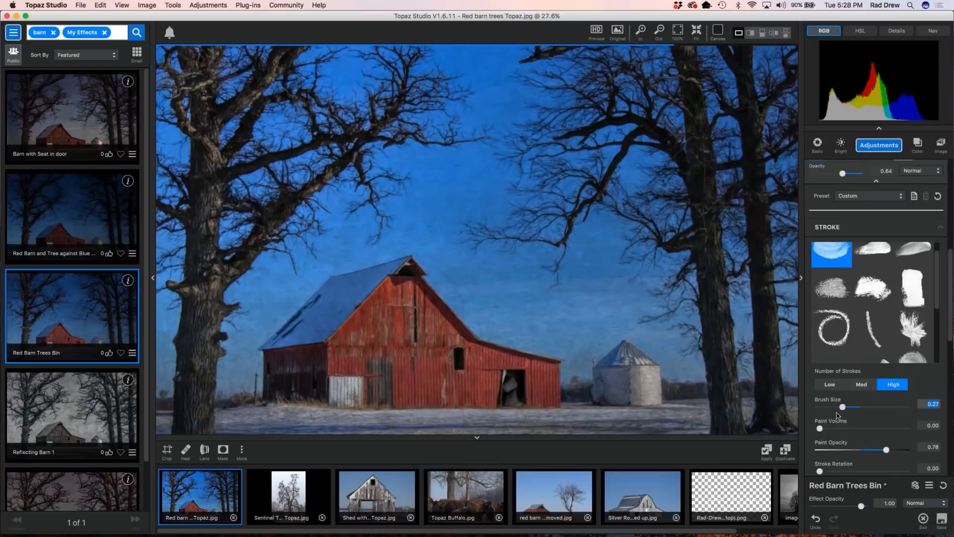
pyautogui.moveTo(842, 407); pyautogui.dragTo(869, 408)
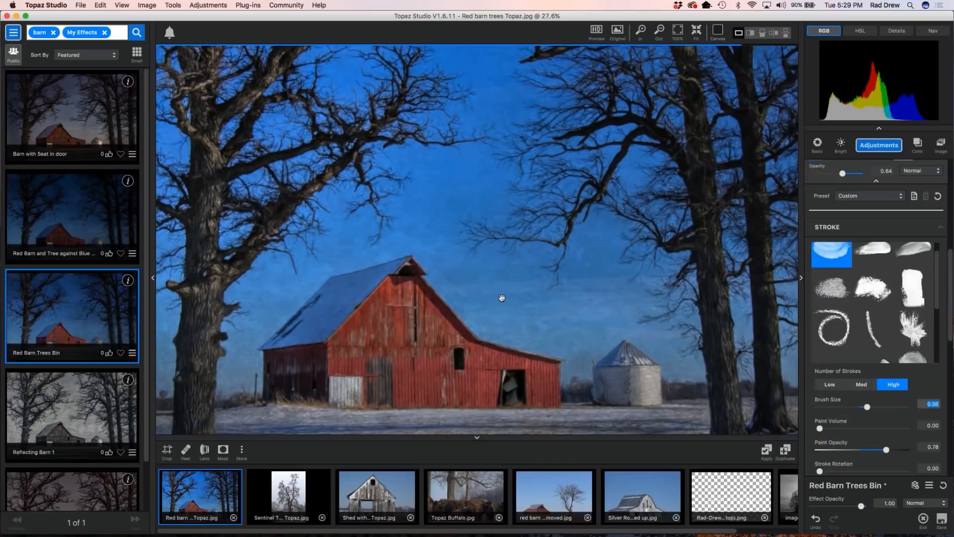
pyautogui.moveTo(867, 407); pyautogui.dragTo(846, 408)
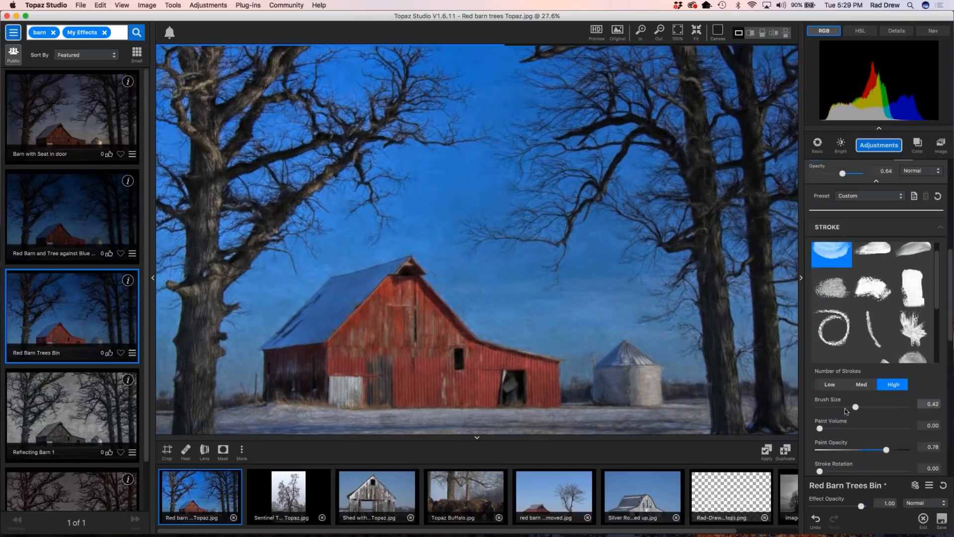
pyautogui.scroll(-2, 500, 264)
# Try lowering Impression's Painting Progress through 0.70 and 0.45 to 0.26 and inspect the barn up close
pyautogui.scroll(-5, 875, 415)
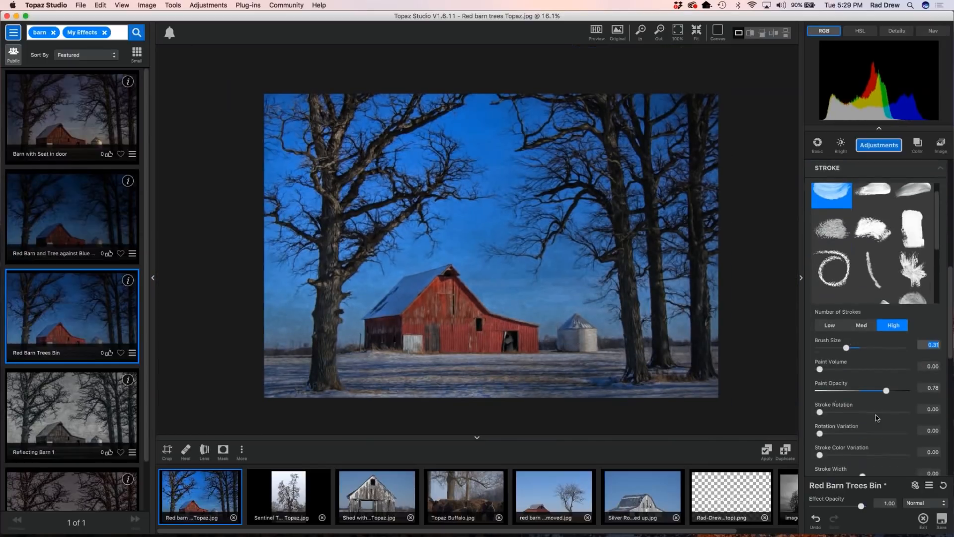
pyautogui.scroll(-3, 883, 416)
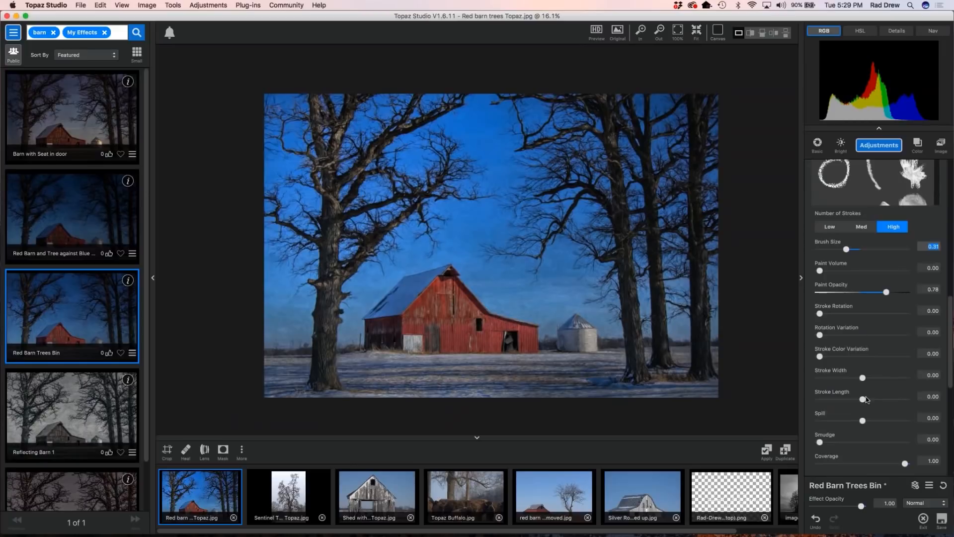
pyautogui.scroll(-1, 868, 404)
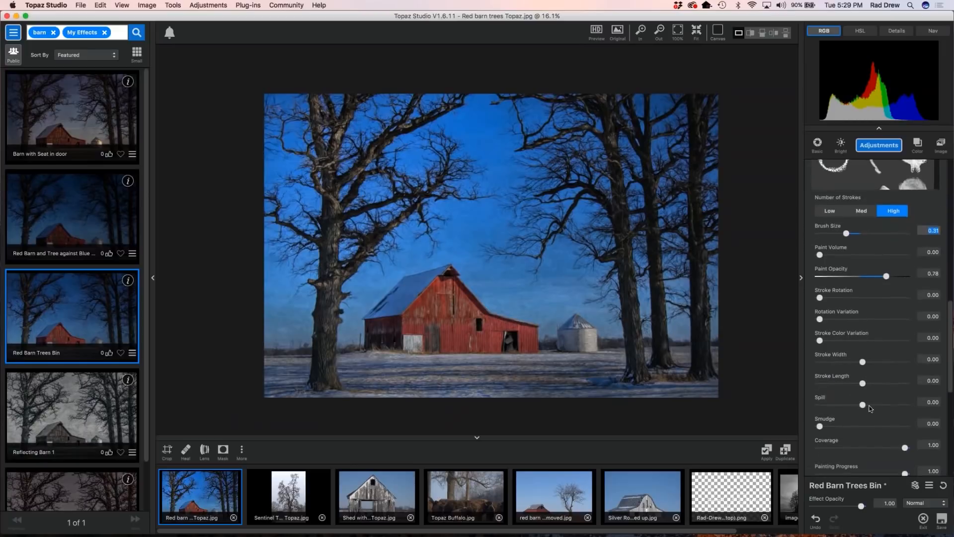
pyautogui.scroll(-1, 870, 409)
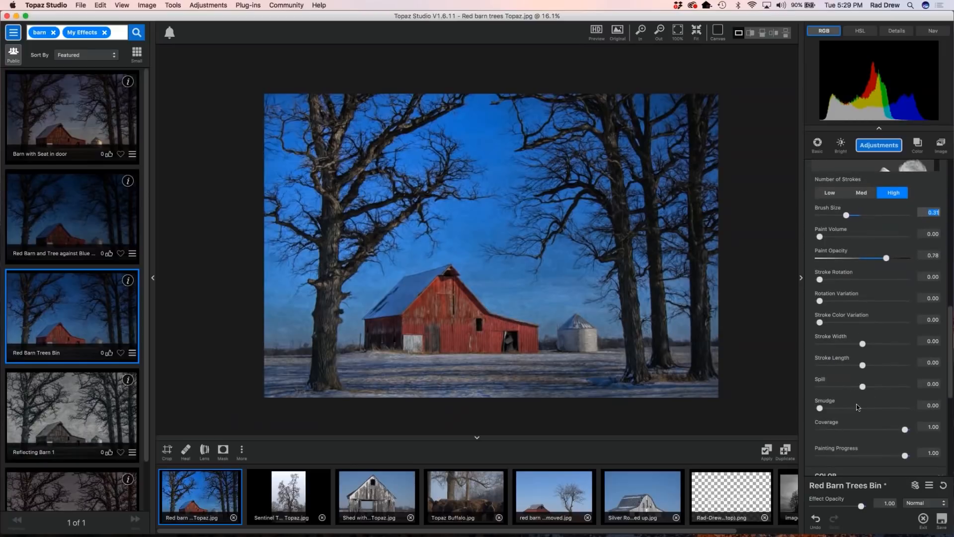
pyautogui.scroll(-2, 857, 407)
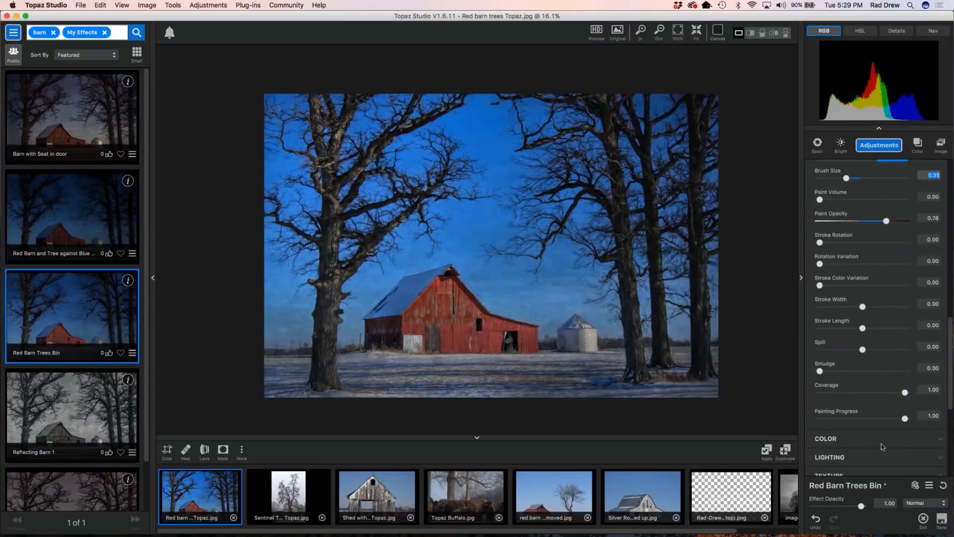
pyautogui.moveTo(906, 418); pyautogui.dragTo(879, 422)
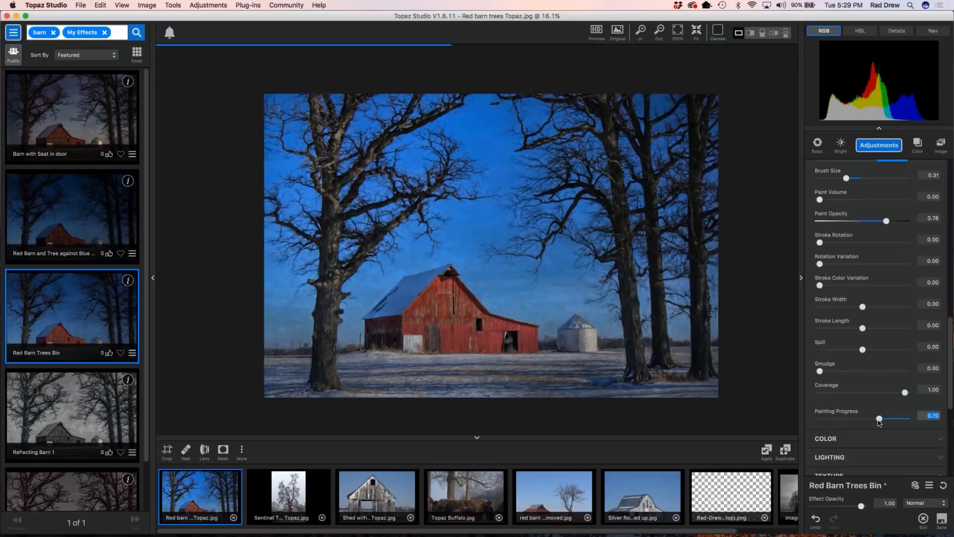
pyautogui.moveTo(879, 422); pyautogui.dragTo(860, 422)
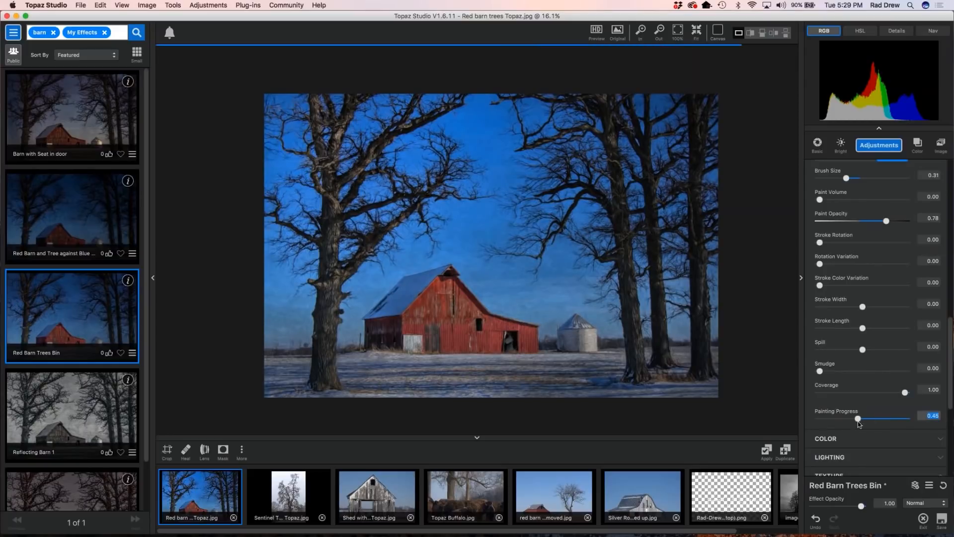
pyautogui.moveTo(854, 419); pyautogui.dragTo(833, 420)
pyautogui.click(840, 420)
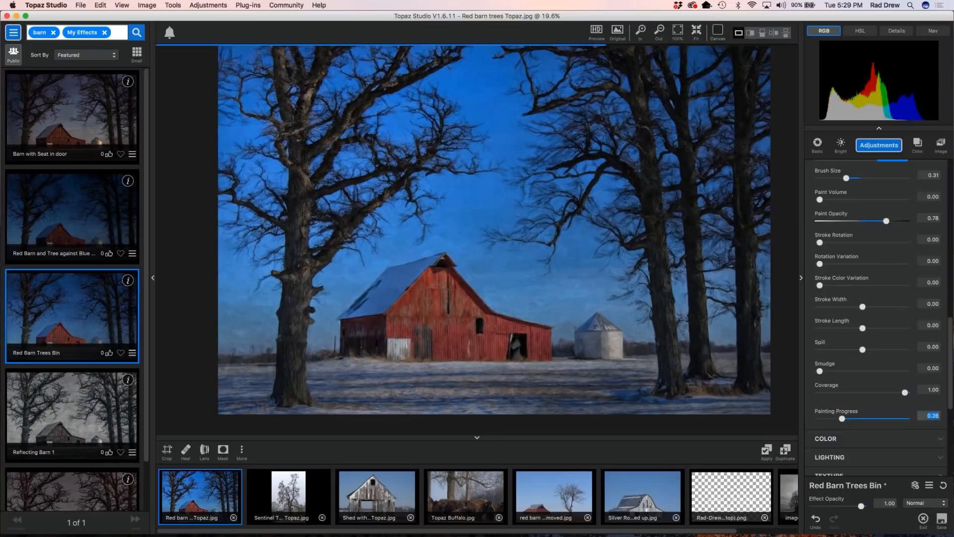
pyautogui.scroll(2, 505, 282)
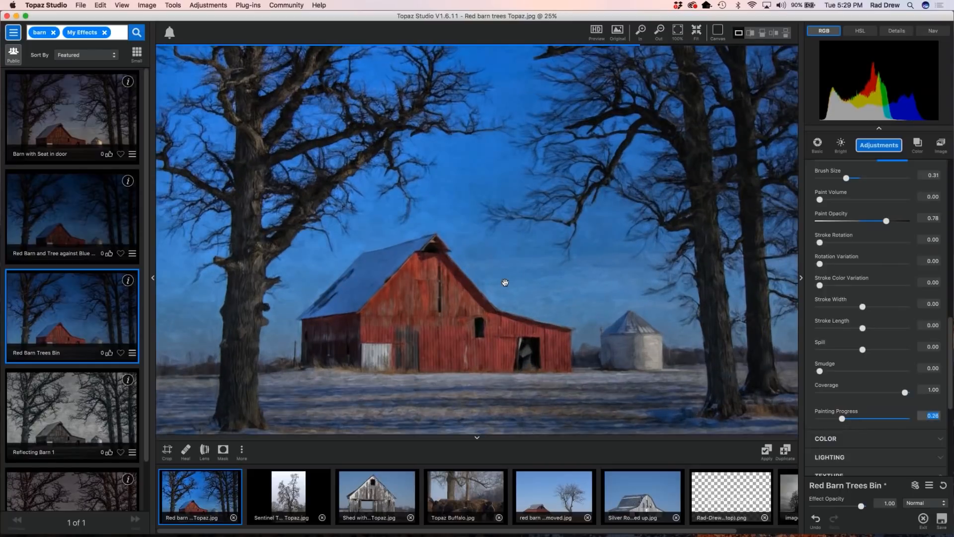
pyautogui.scroll(-1, 505, 282)
# Compare Painting Progress at its 1.00 maximum and settle on 0.71 for the Impression layer
pyautogui.moveTo(841, 419); pyautogui.dragTo(916, 426)
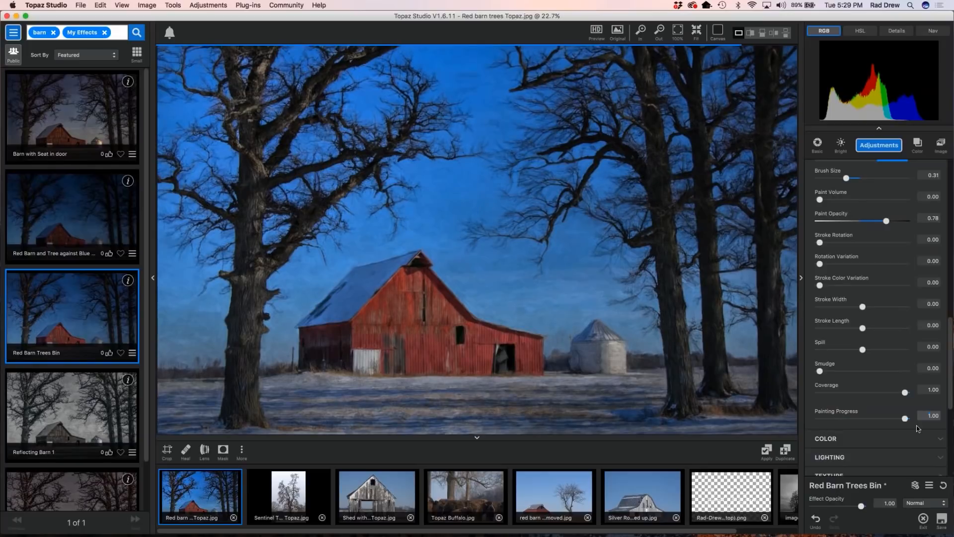
pyautogui.click(900, 423)
pyautogui.scroll(-3, 901, 422)
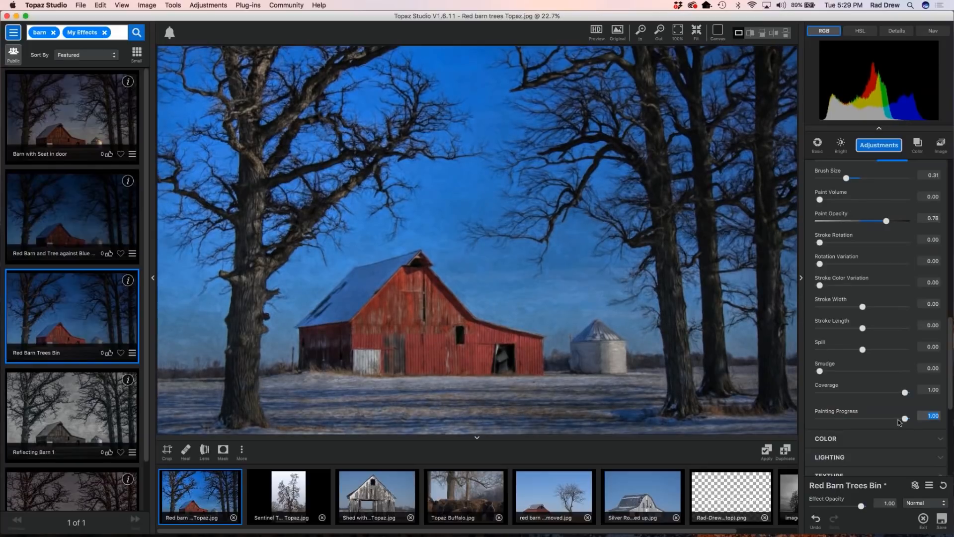
pyautogui.click(887, 401)
pyautogui.scroll(-2, 888, 414)
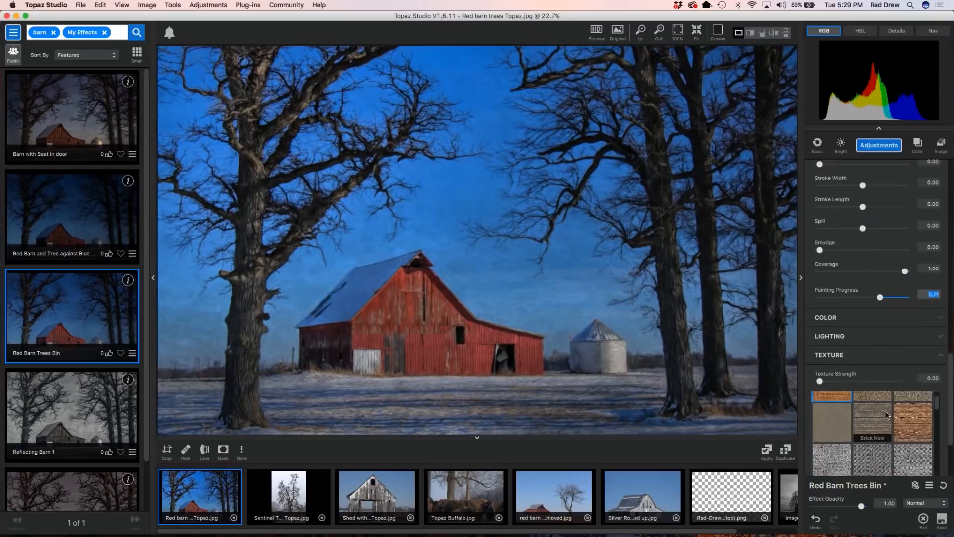
pyautogui.scroll(-4, 951, 431)
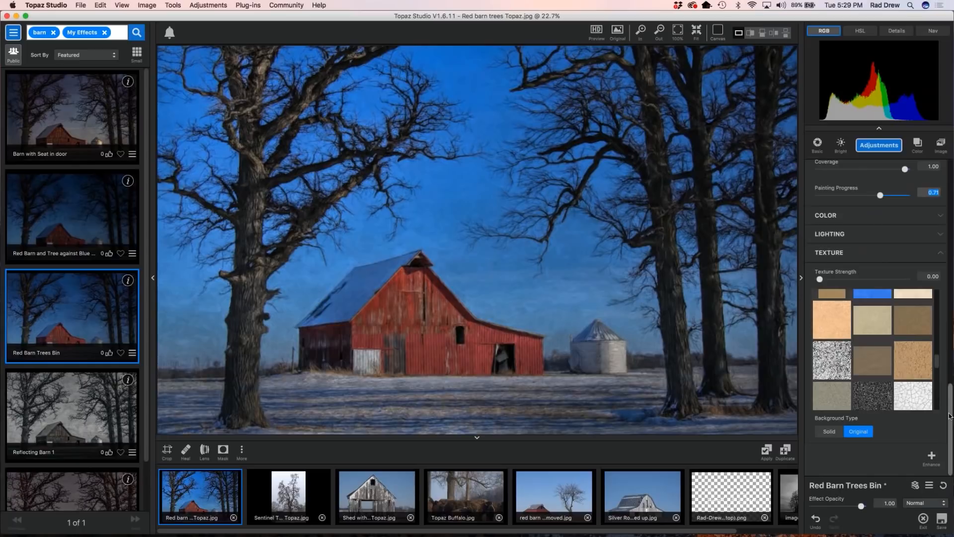
# Expand Impression's Color section and tune the reds to Saturation 0.19 and Lightness 0.10
pyautogui.moveTo(950, 416); pyautogui.dragTo(952, 355)
pyautogui.click(917, 396)
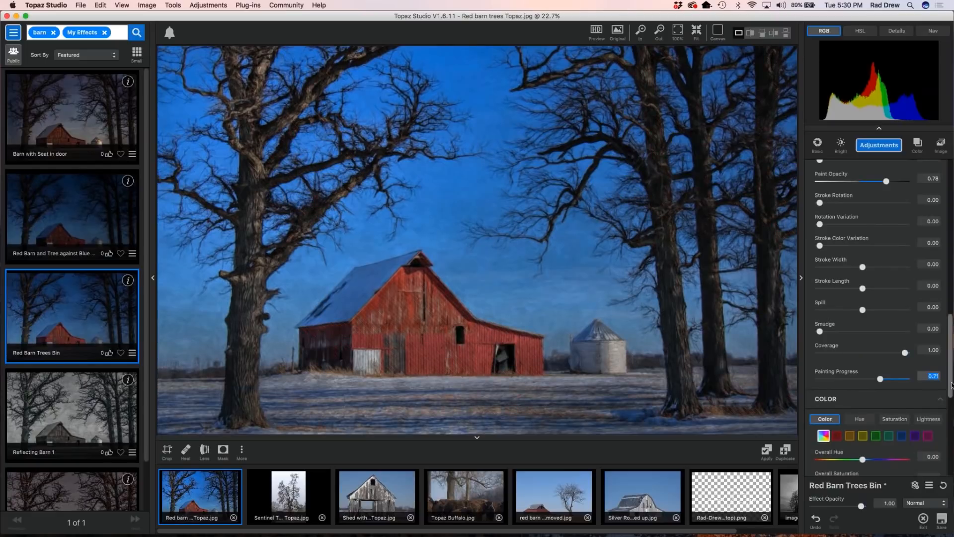
pyautogui.scroll(-5, 844, 246)
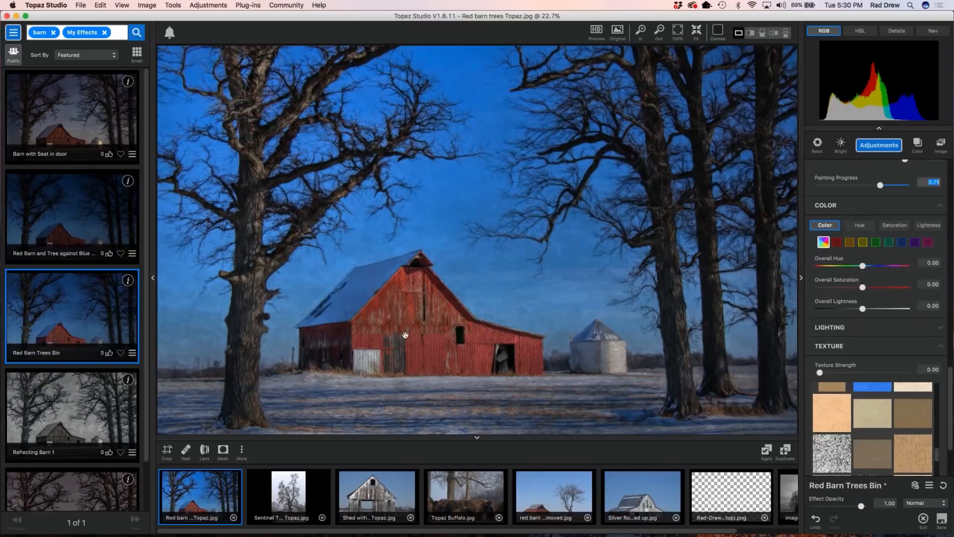
pyautogui.click(836, 243)
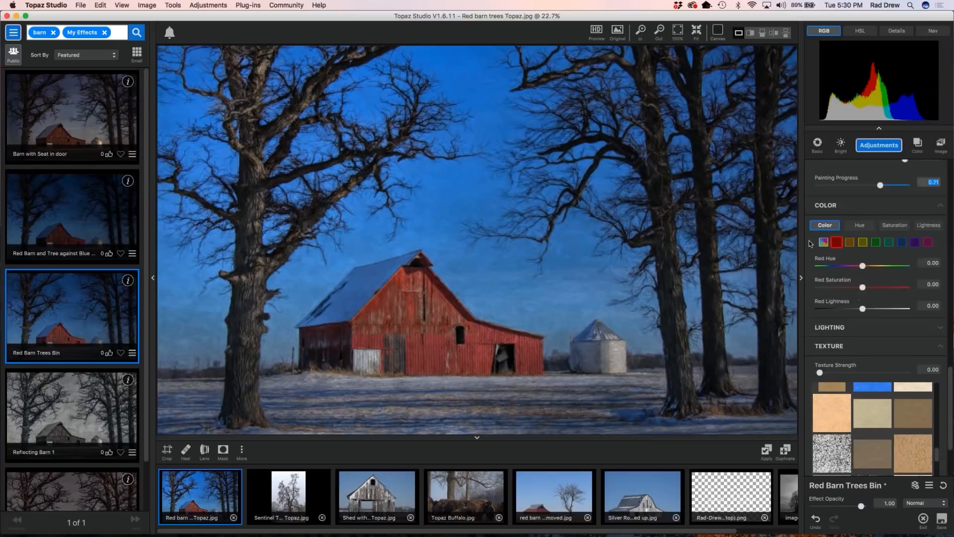
pyautogui.moveTo(862, 287); pyautogui.dragTo(875, 309)
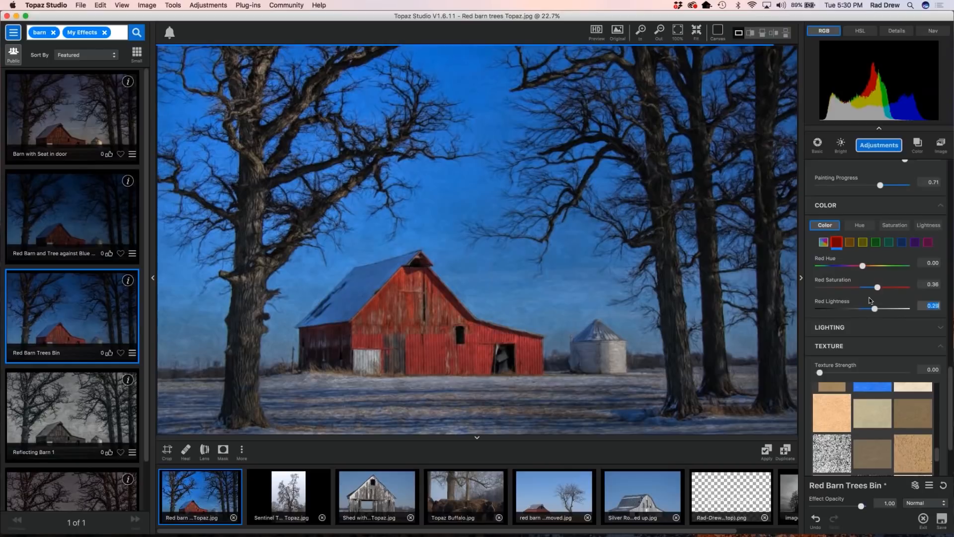
pyautogui.moveTo(877, 287); pyautogui.dragTo(866, 308)
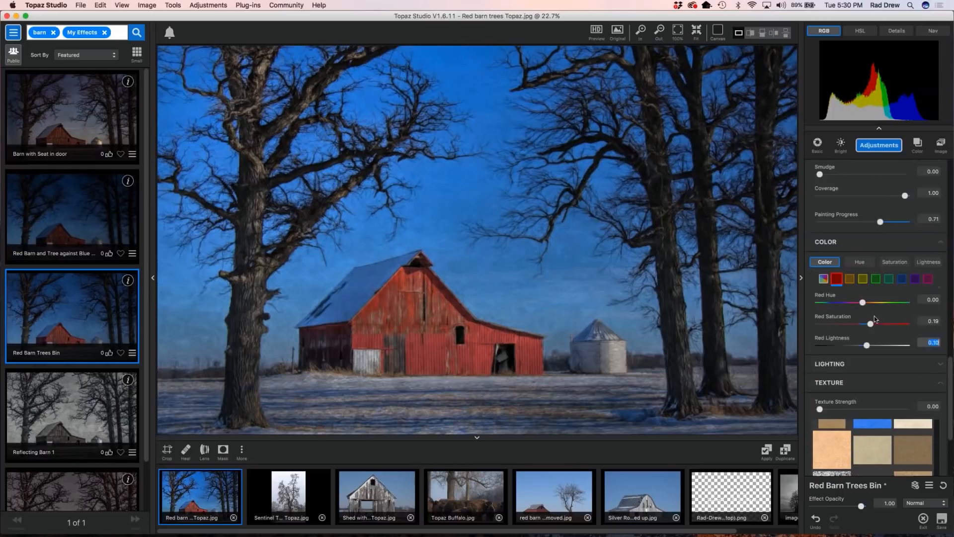
# Collapse Impression's Color section and return to the overview of all adjustments in the effect
pyautogui.scroll(2, 892, 294)
pyautogui.scroll(4, 891, 294)
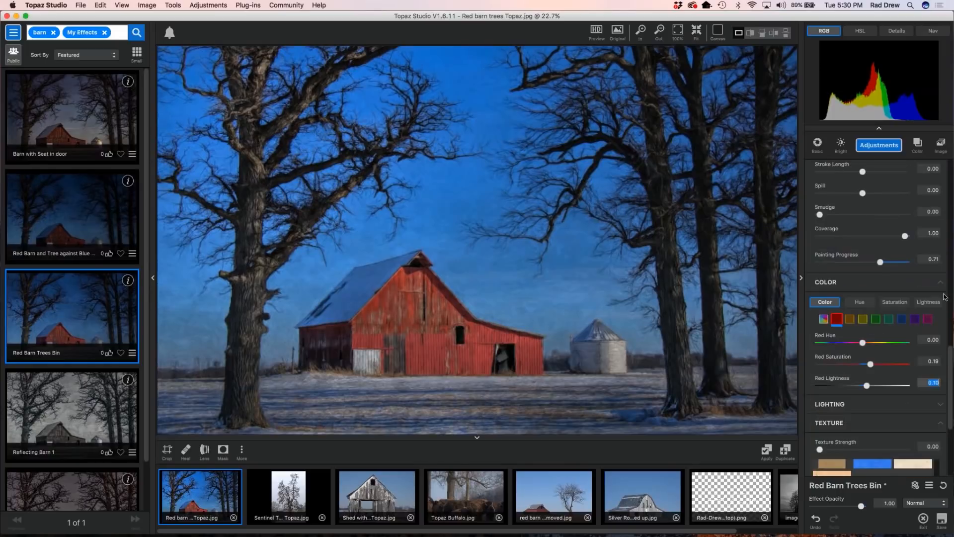
pyautogui.click(888, 333)
pyautogui.scroll(-5, 889, 333)
pyautogui.scroll(-1, 887, 343)
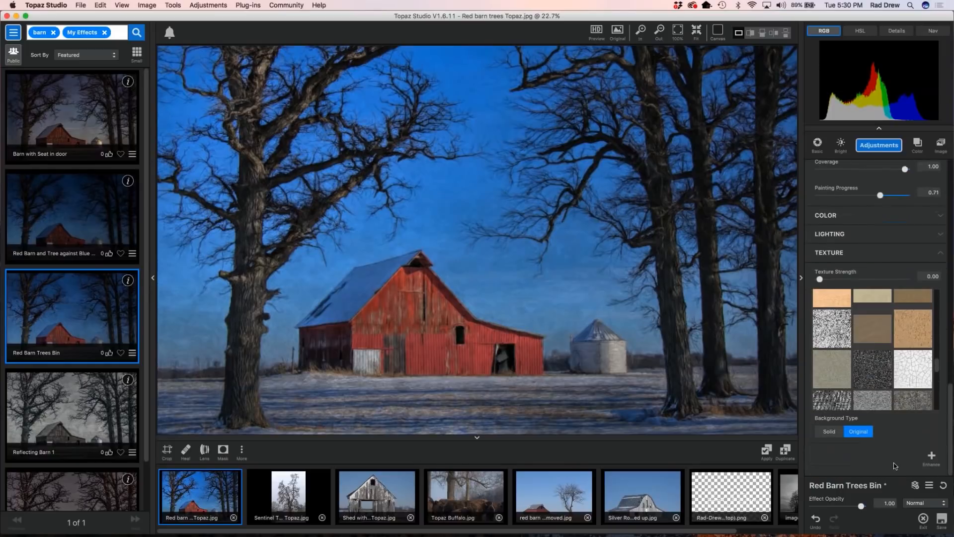
pyautogui.scroll(3, 858, 372)
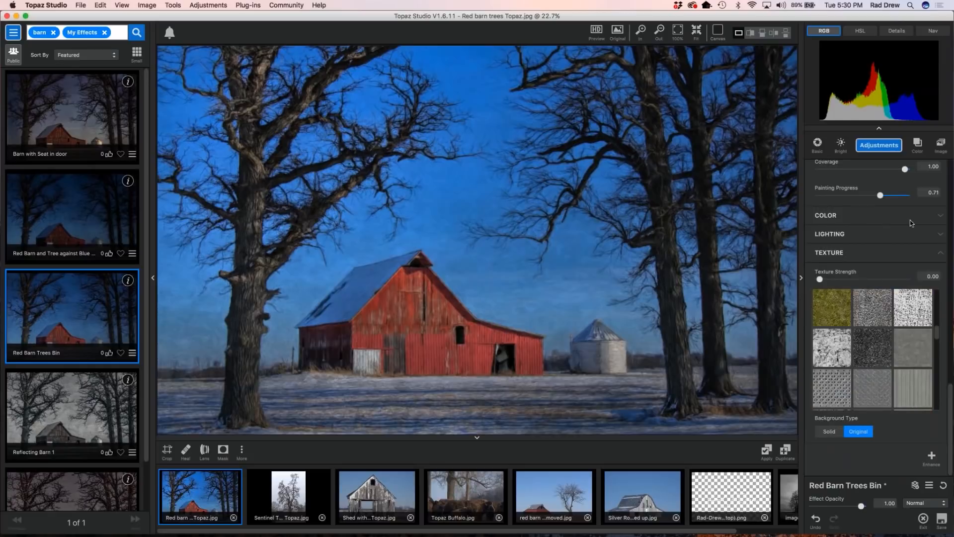
pyautogui.scroll(15, 910, 220)
pyautogui.scroll(3, 881, 240)
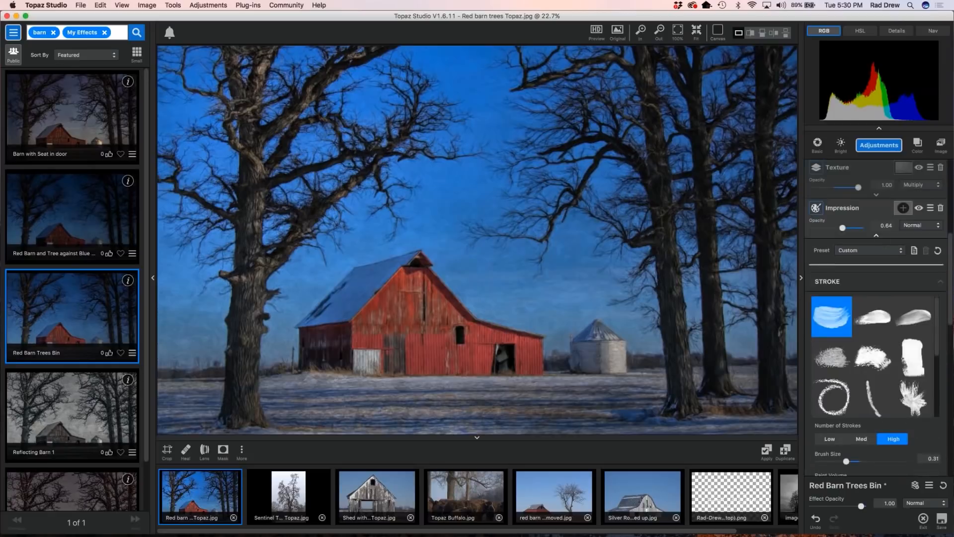
pyautogui.scroll(5, 908, 413)
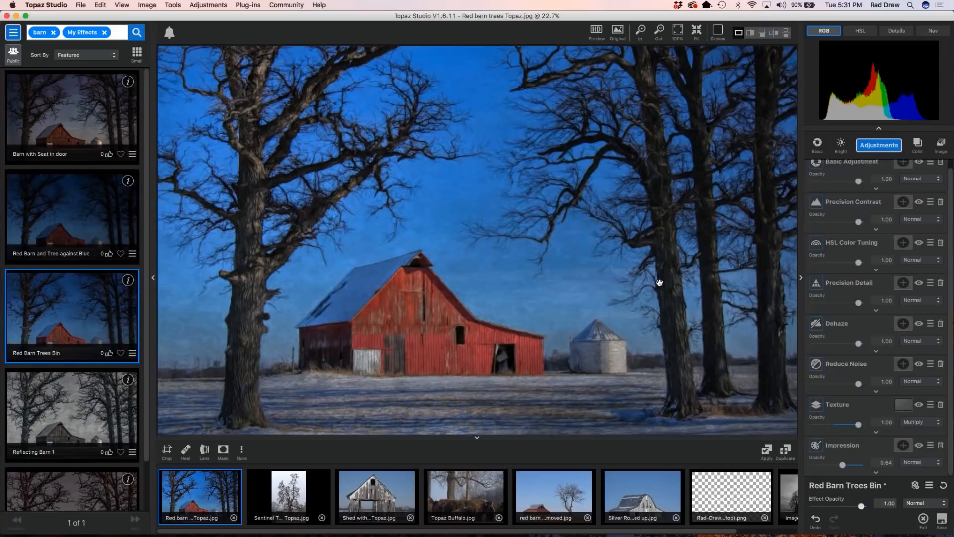
pyautogui.scroll(-2, 659, 282)
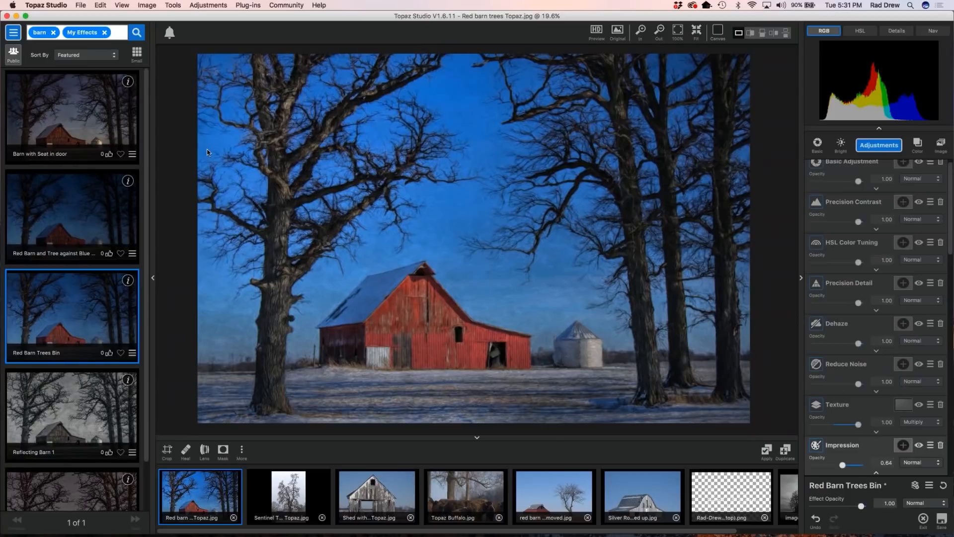
pyautogui.click(81, 5)
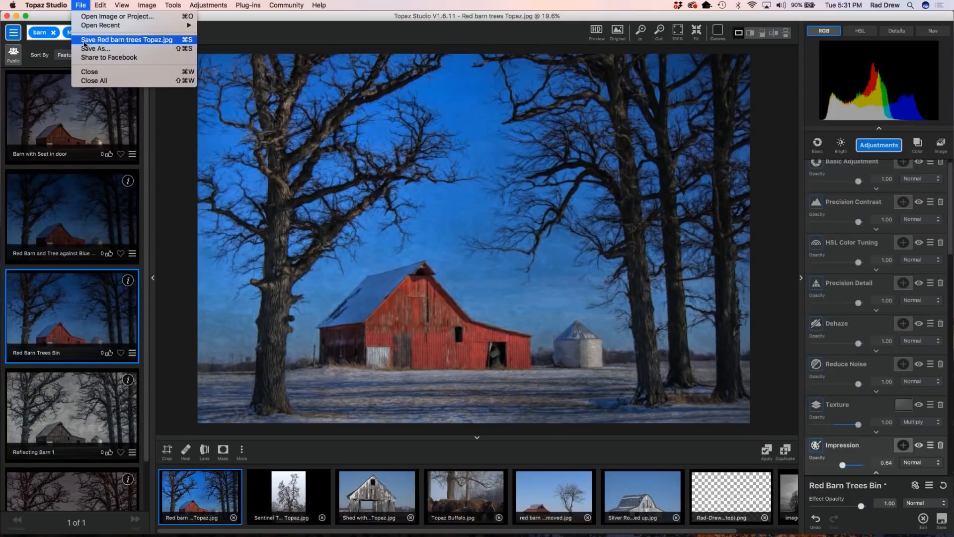
pyautogui.click(249, 99)
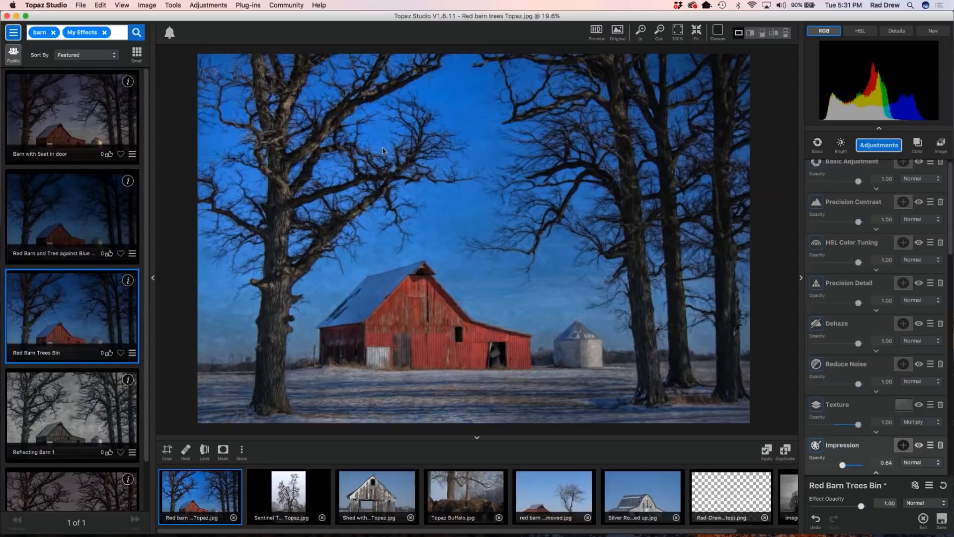
pyautogui.press('super+s')
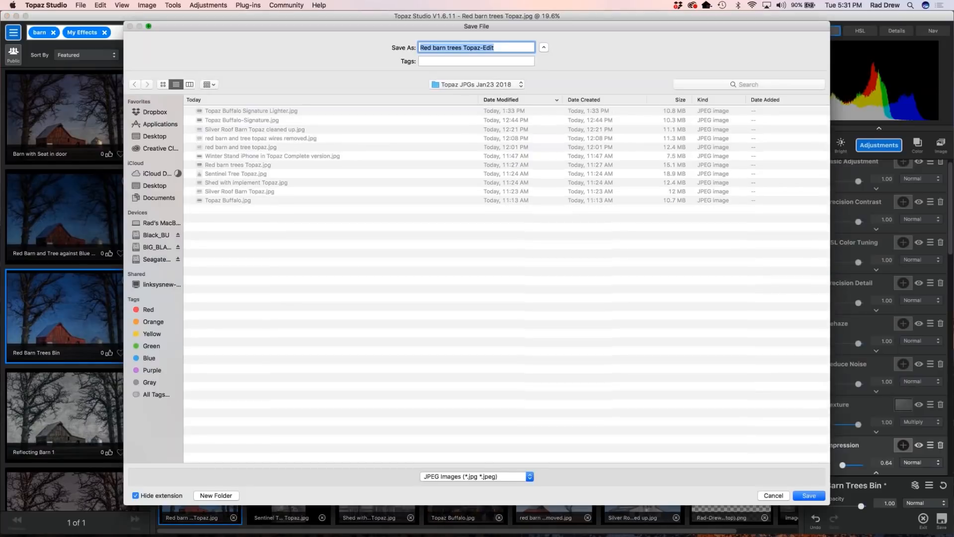
pyautogui.click(149, 27)
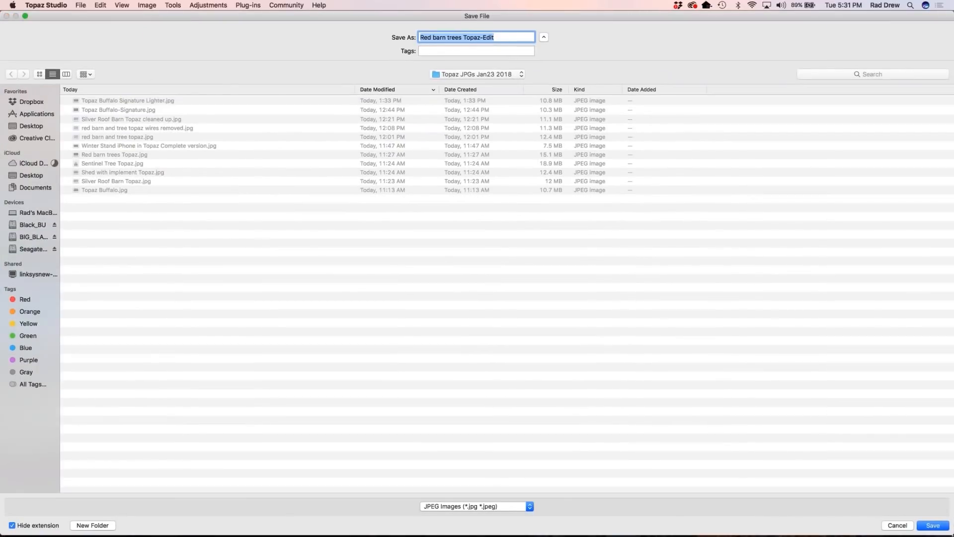
pyautogui.click(908, 526)
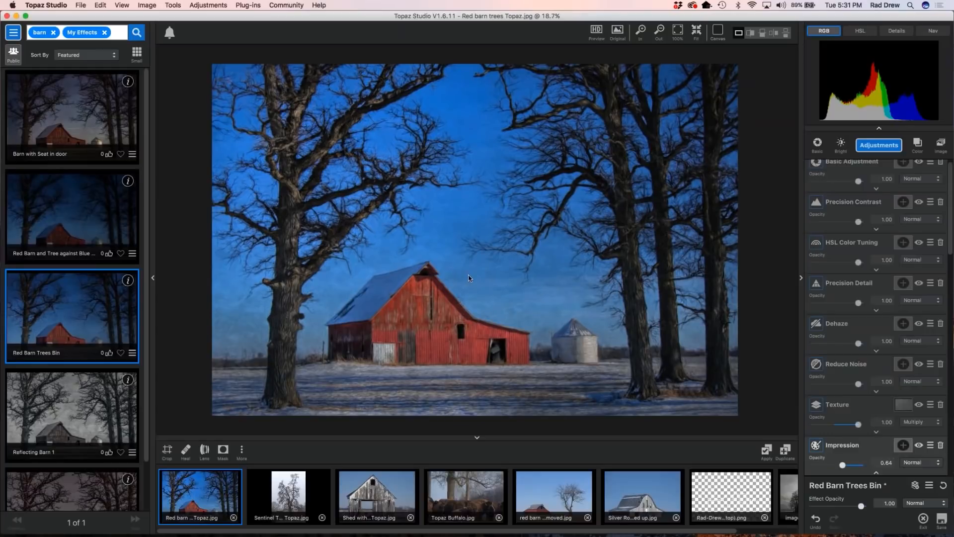
pyautogui.scroll(2, 468, 277)
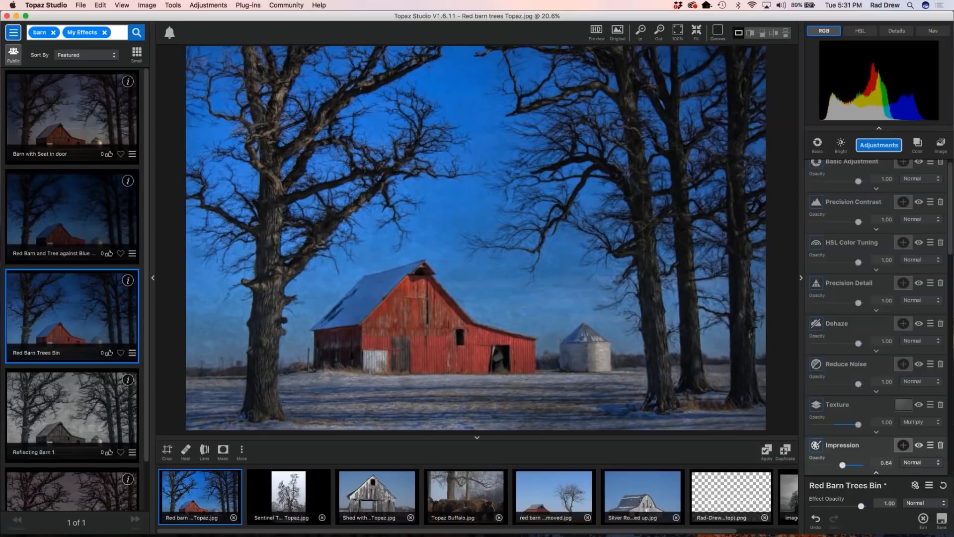
pyautogui.click(915, 486)
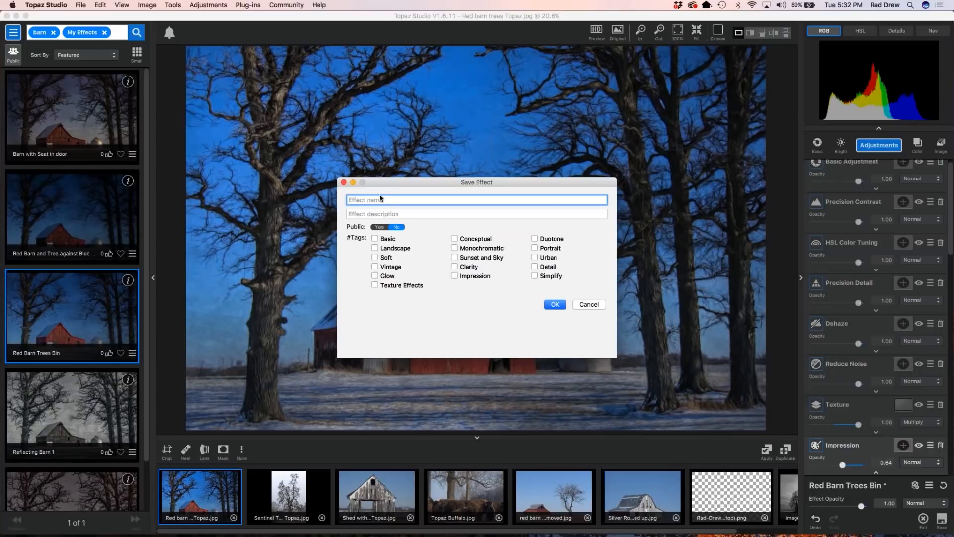
pyautogui.click(556, 305)
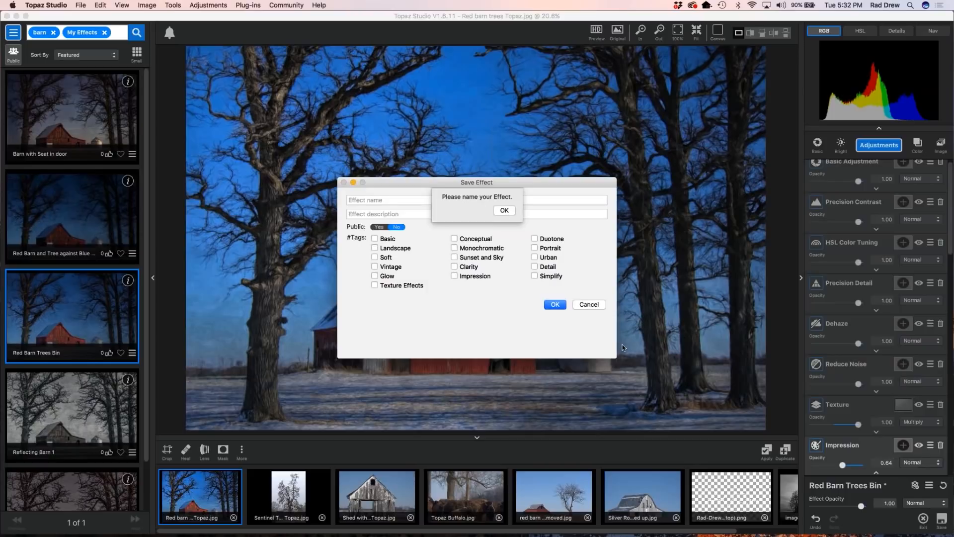
pyautogui.press('Return')
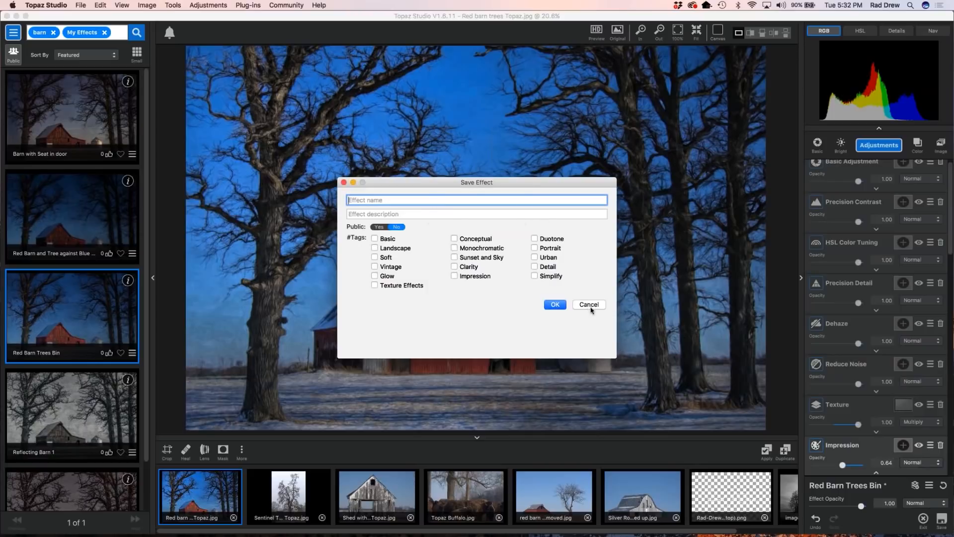
pyautogui.click(589, 304)
# Open the red barn and tree image, search My Effects for "barn" and apply the Red Barn and Tree against Blue effect
pyautogui.click(545, 502)
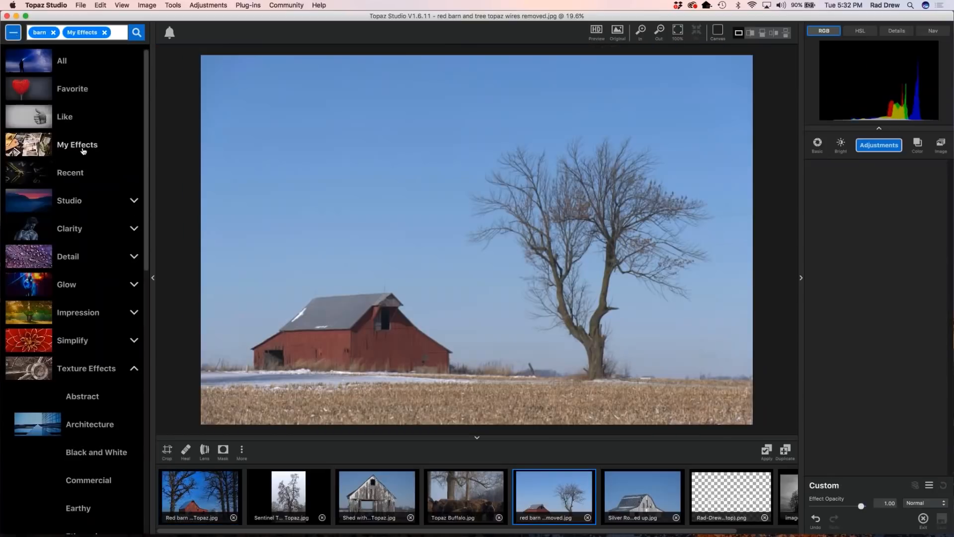
pyautogui.click(53, 33)
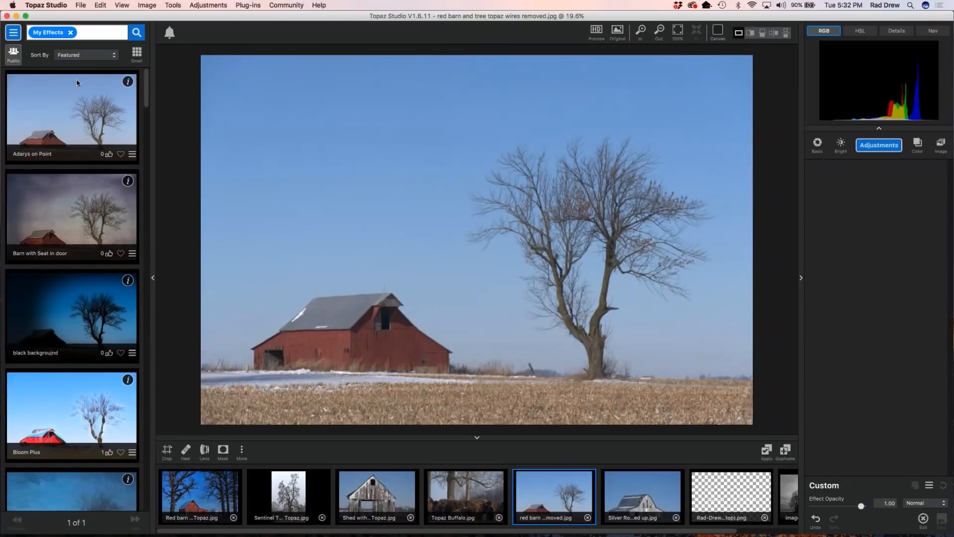
pyautogui.click(97, 34)
pyautogui.write('barn')
pyautogui.press('Return')
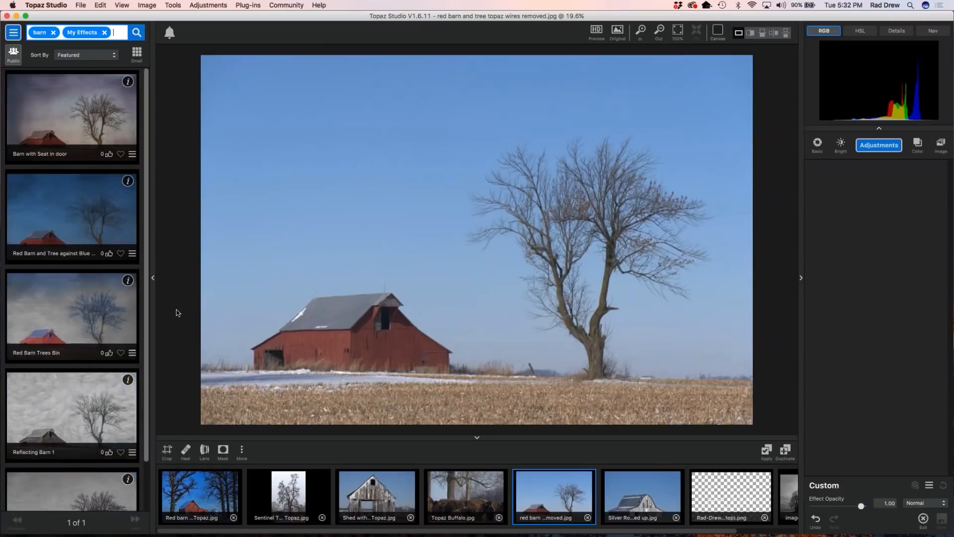
pyautogui.click(81, 233)
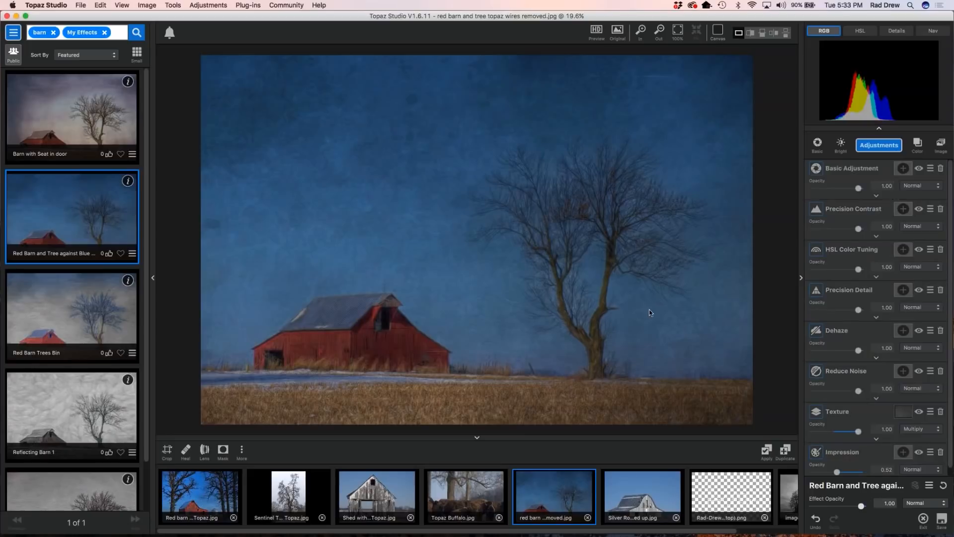
pyautogui.press('super+minus')
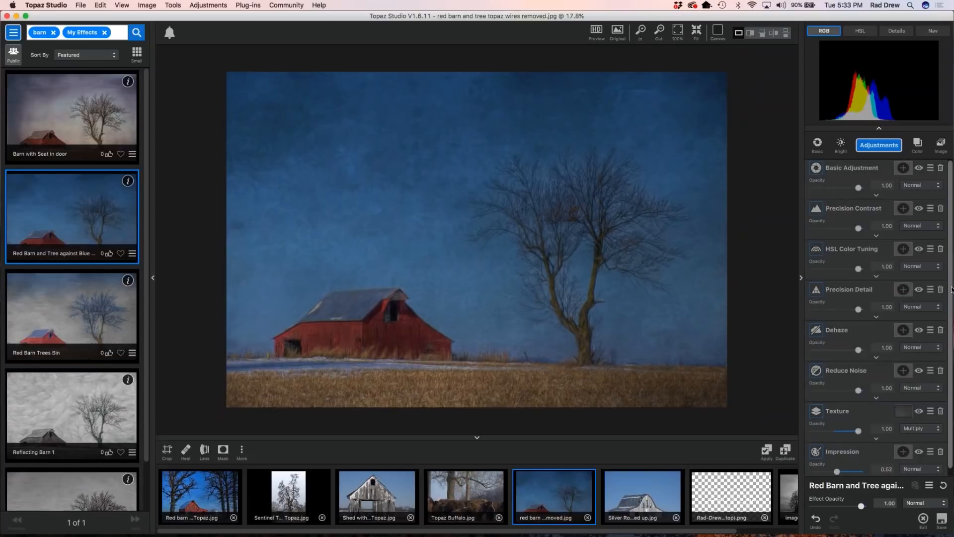
# Try Texture opacities of 0.67 and 0.88, and restore the opacity to 1.00
pyautogui.scroll(-1, 928, 191)
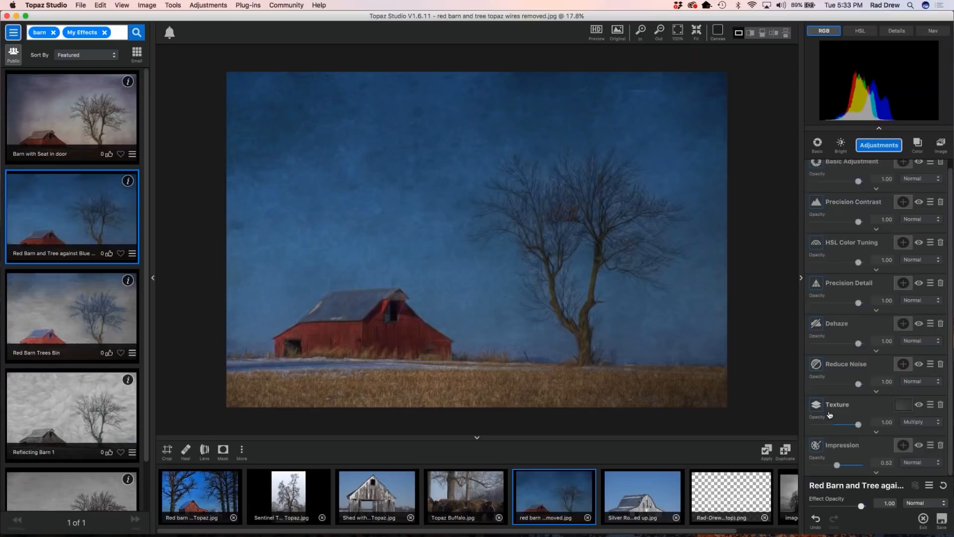
pyautogui.moveTo(850, 425); pyautogui.dragTo(844, 426)
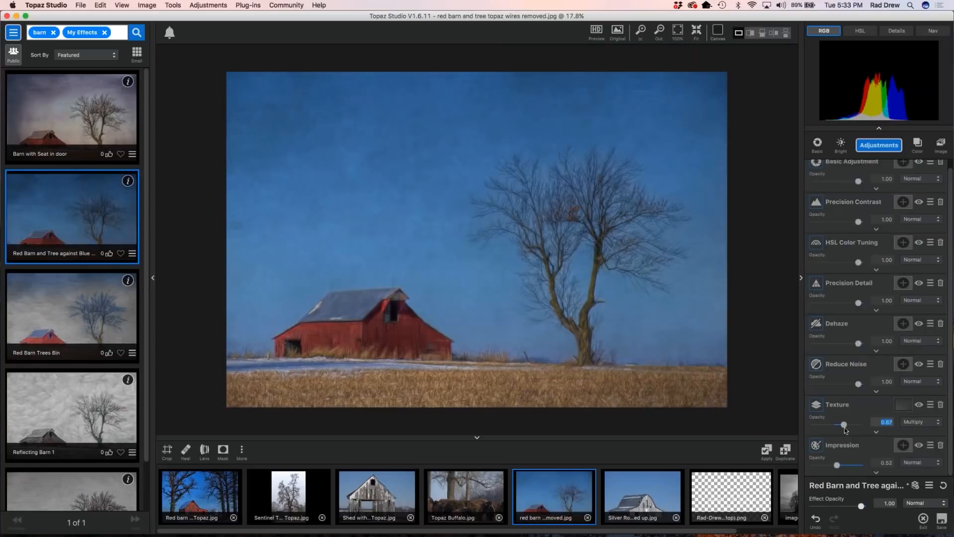
pyautogui.moveTo(844, 426); pyautogui.dragTo(853, 427)
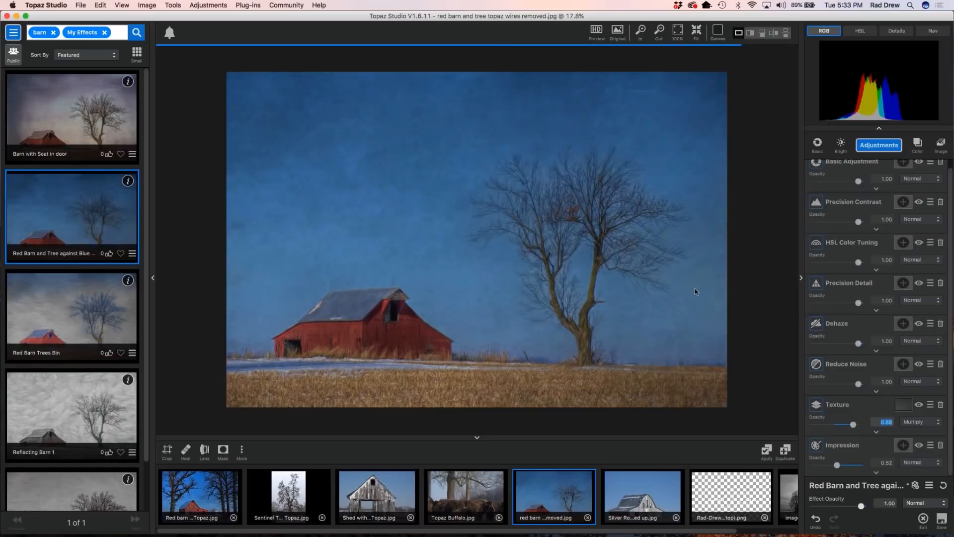
pyautogui.write('1')
pyautogui.press('Return')
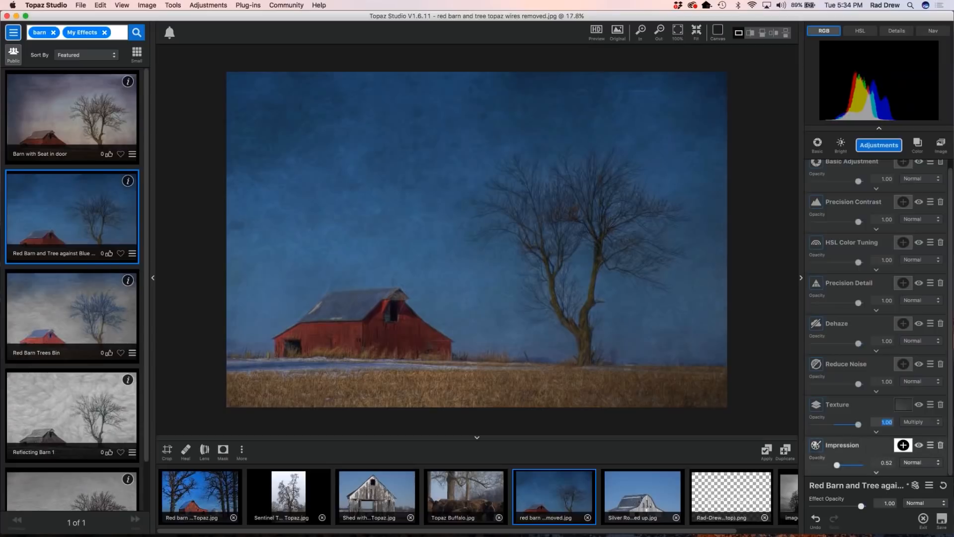
# Set the Impression adjustment's opacity to 0.75 and inspect the painterly look on the barn image
pyautogui.moveTo(837, 465); pyautogui.dragTo(848, 465)
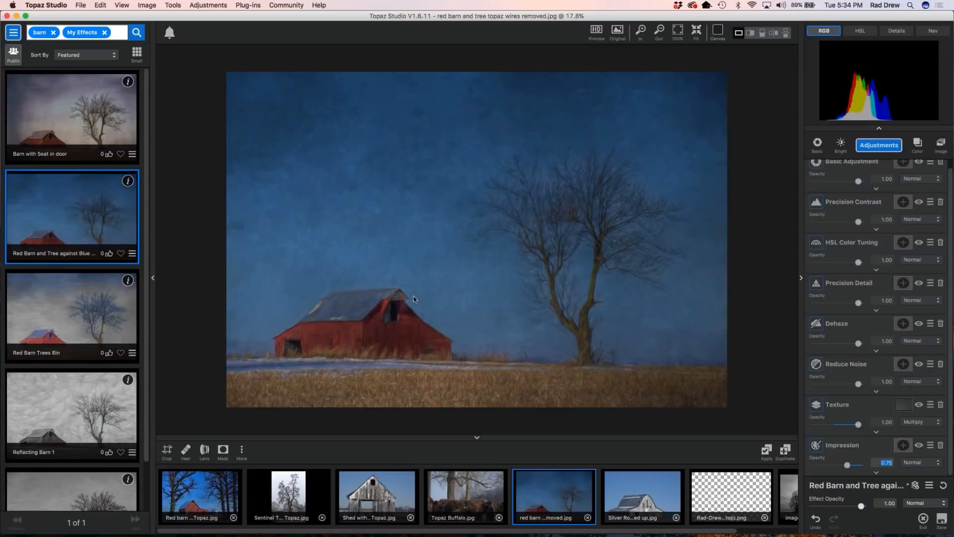
pyautogui.scroll(1, 413, 296)
pyautogui.scroll(2, 441, 262)
pyautogui.scroll(-2, 754, 341)
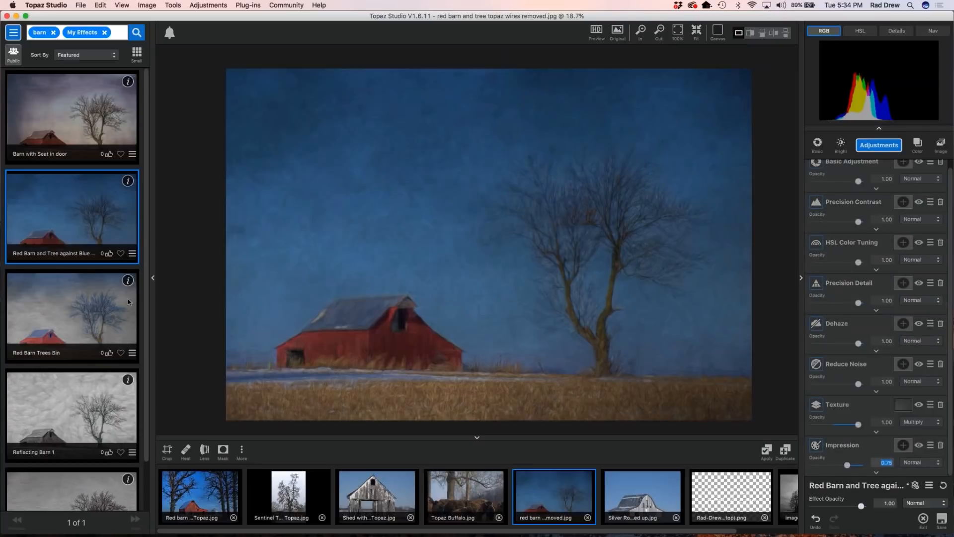
# Set the overall effect opacity of the barn and tree image to 0.97
pyautogui.moveTo(861, 505); pyautogui.dragTo(848, 507)
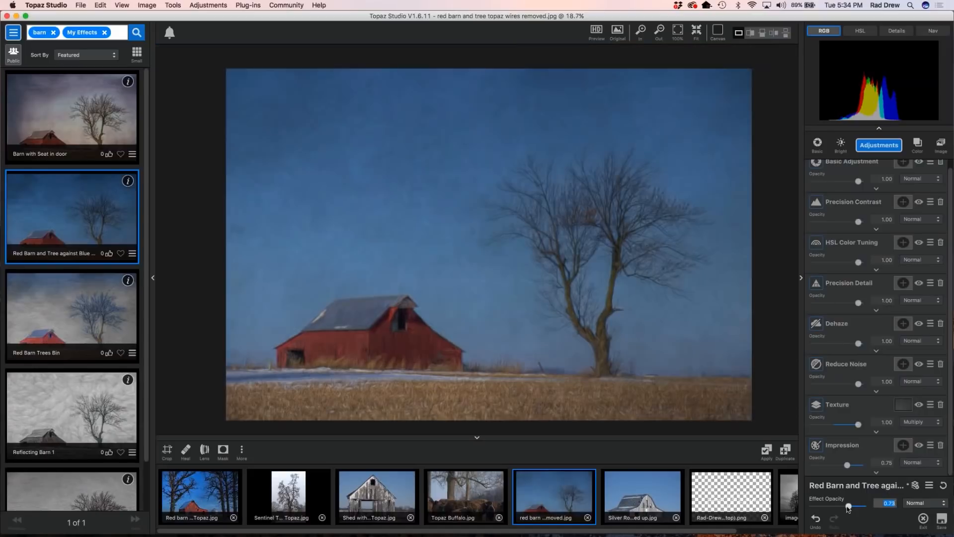
pyautogui.moveTo(848, 507); pyautogui.dragTo(856, 509)
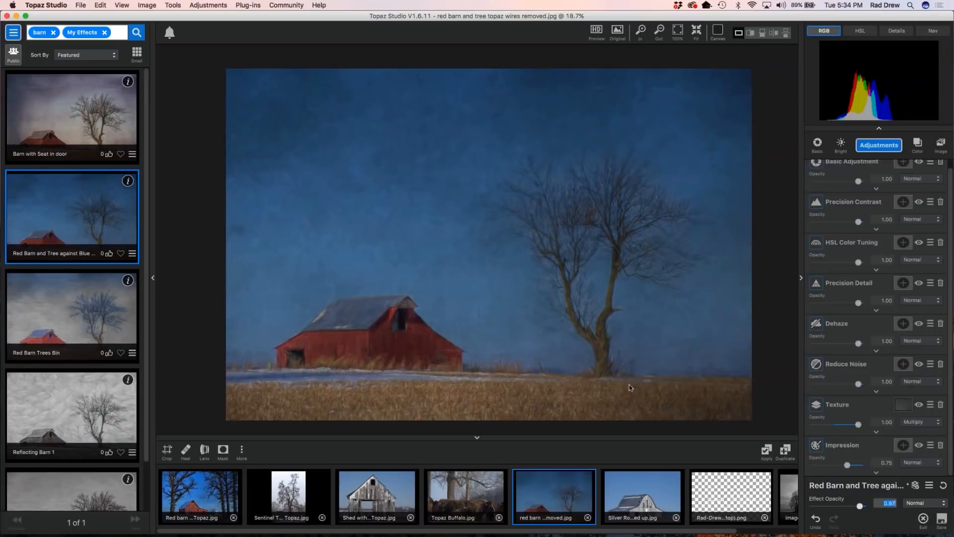
pyautogui.scroll(-1, 629, 384)
pyautogui.scroll(1, 600, 267)
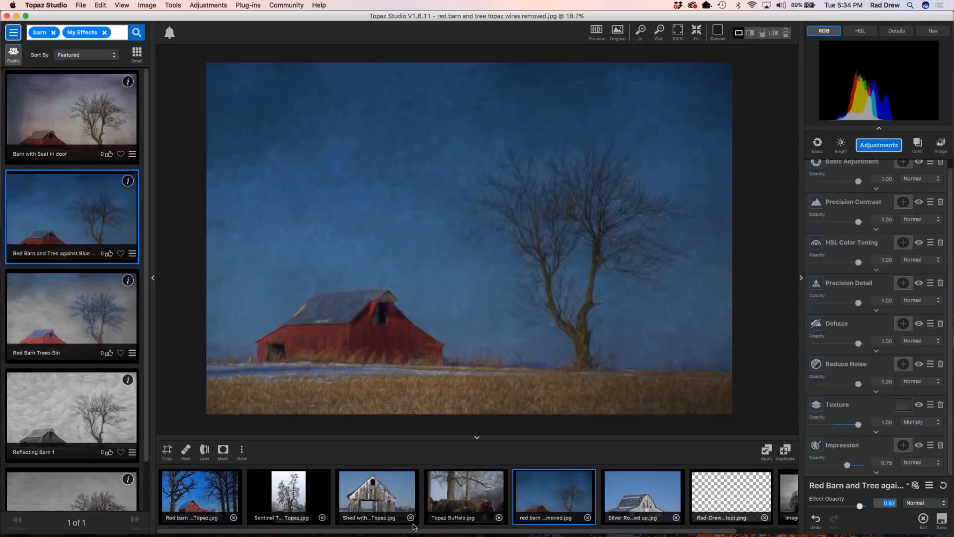
# Switch to the tree stand photo image.JPEG and reset all its applied adjustments
pyautogui.moveTo(415, 533); pyautogui.dragTo(476, 533)
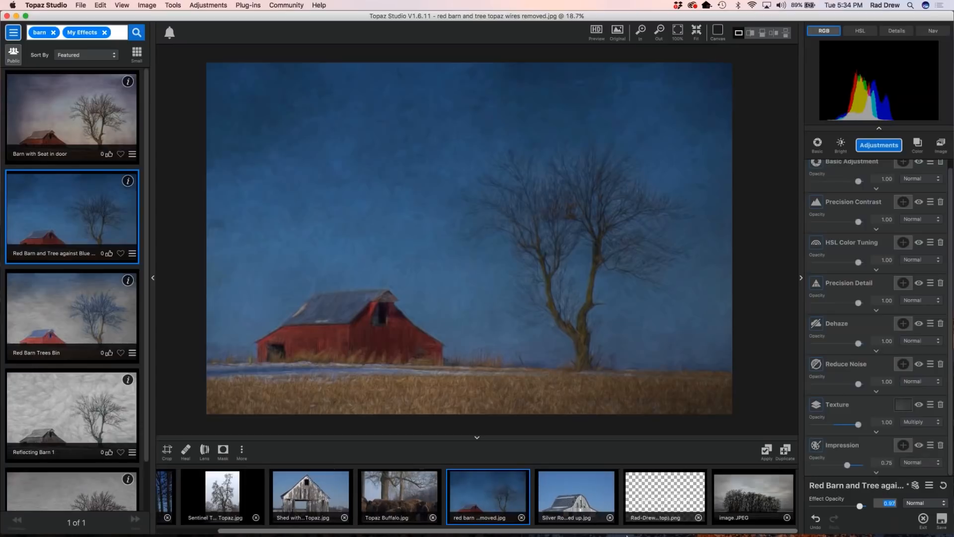
pyautogui.click(750, 503)
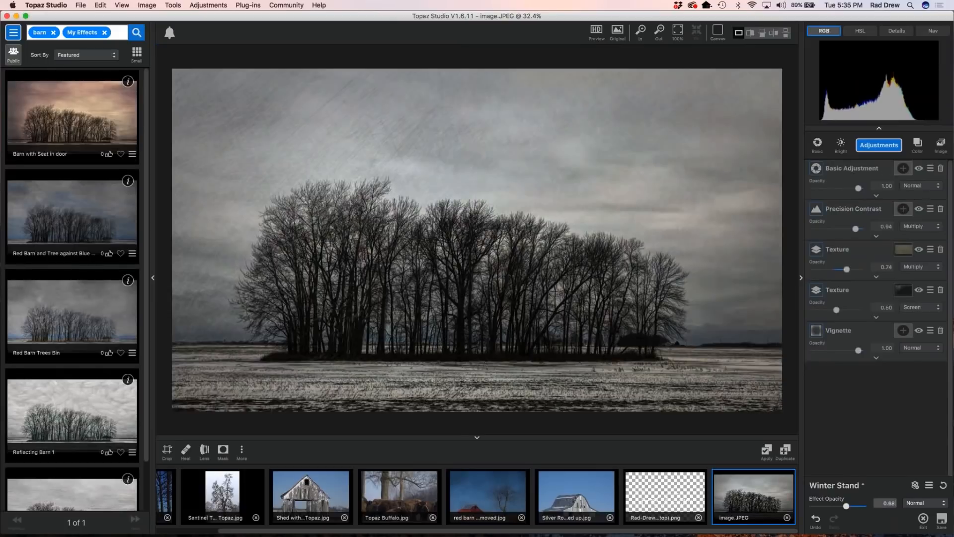
pyautogui.click(943, 485)
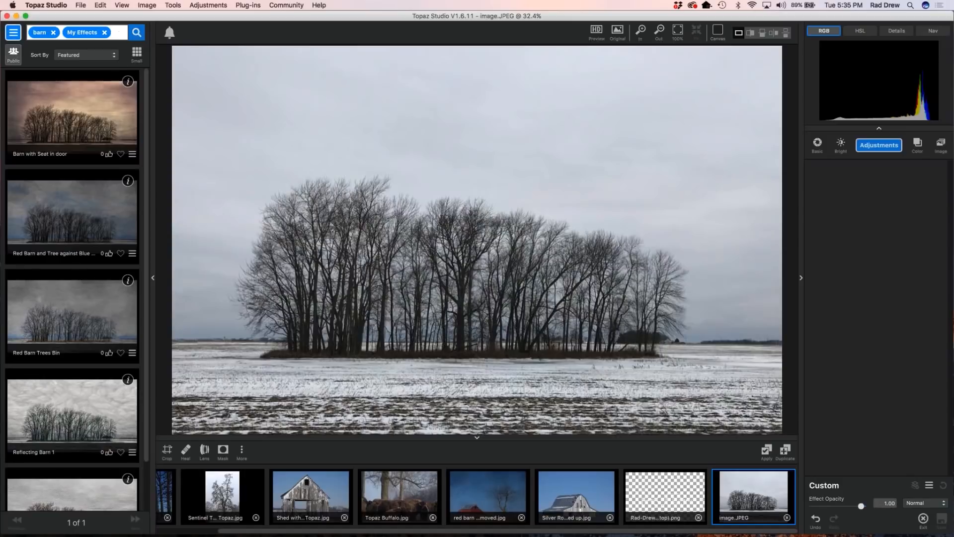
# Search My Effects for "winter" and apply the Winter Stand effect to the tree stand photo
pyautogui.click(13, 34)
pyautogui.click(30, 145)
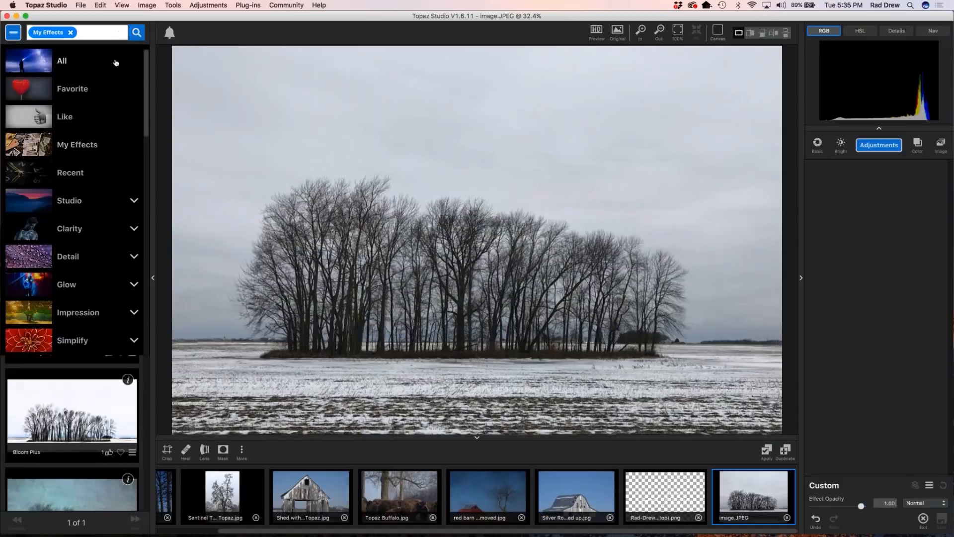
pyautogui.write('winter')
pyautogui.press('Return')
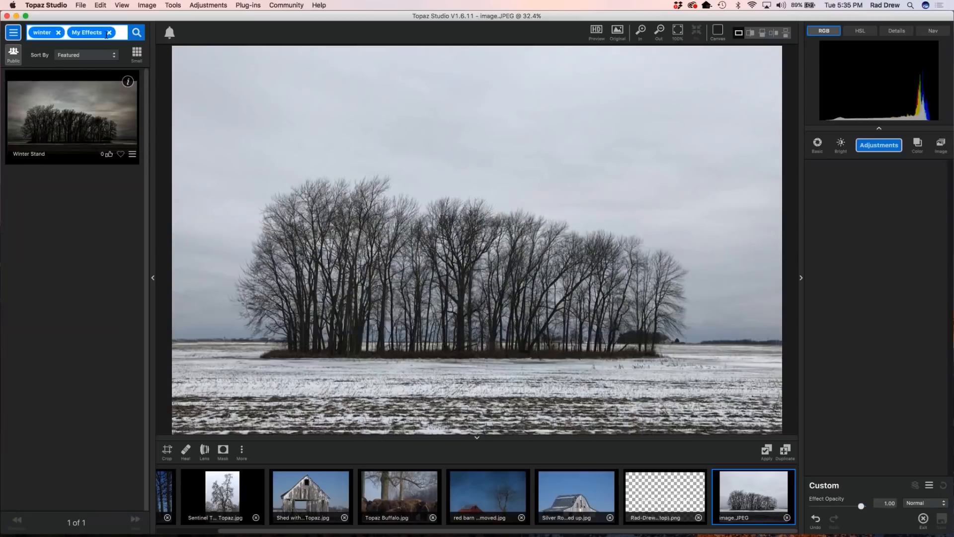
pyautogui.click(78, 109)
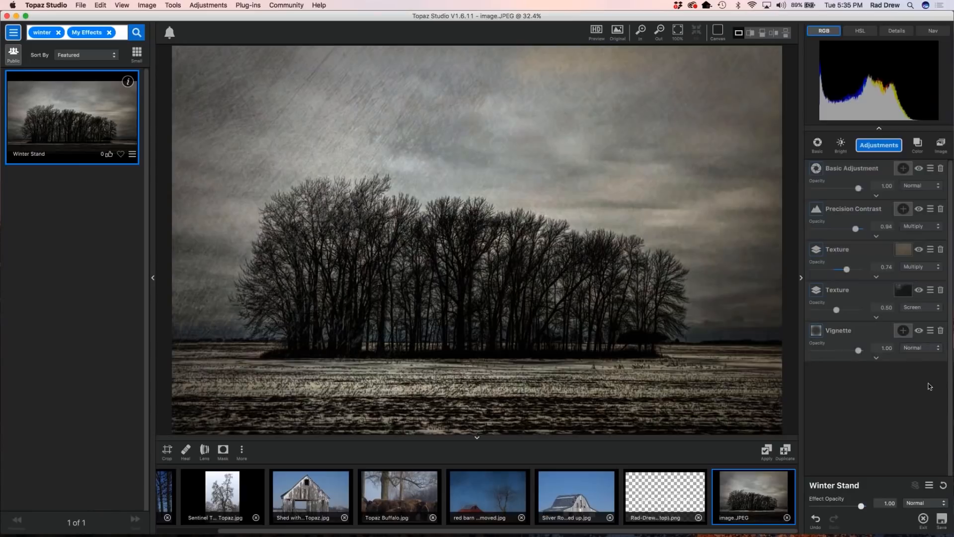
# Hide the Vignette, both Texture adjustments and Precision Contrast, leaving only Basic Adjustment active
pyautogui.click(919, 332)
pyautogui.click(919, 291)
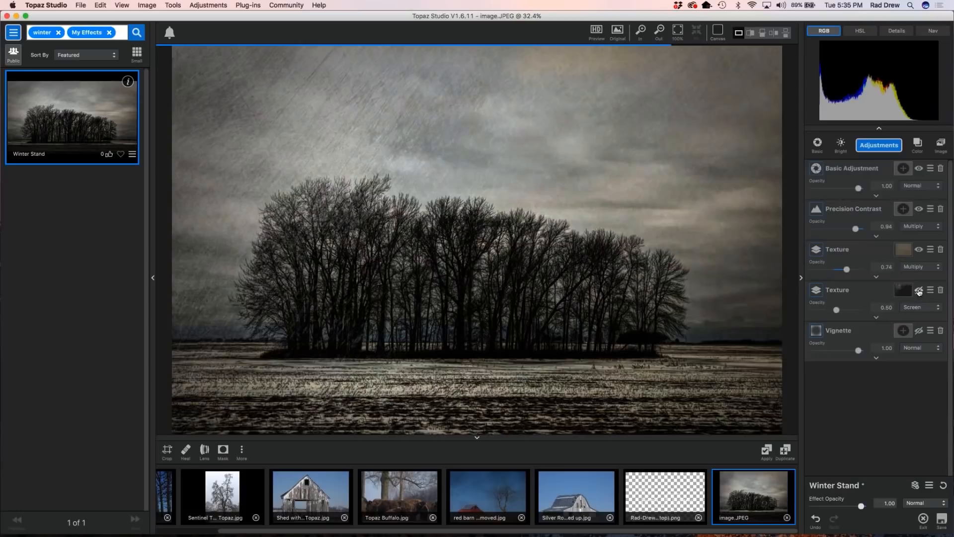
pyautogui.click(919, 250)
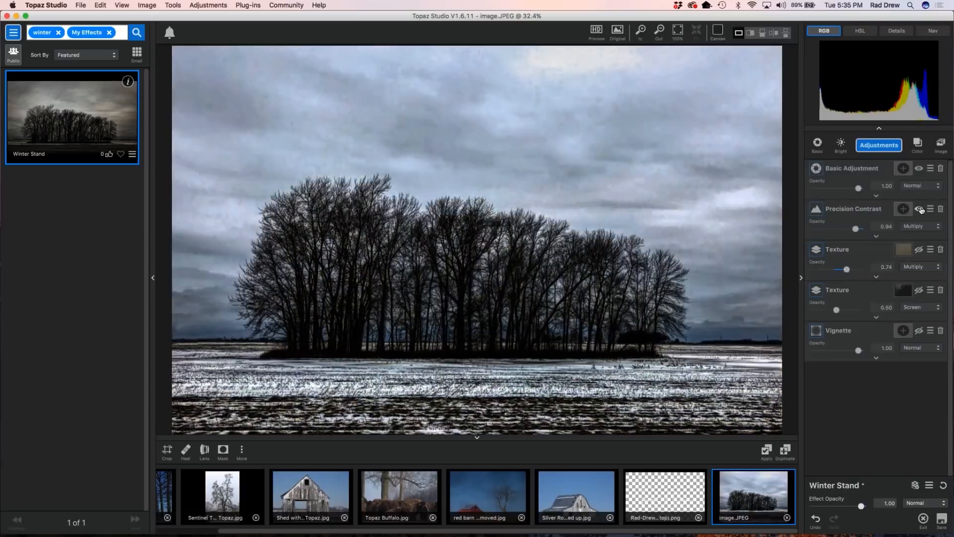
pyautogui.click(920, 210)
# Examine the Basic Adjustment settings and their influence on the tree stand photo
pyautogui.click(876, 195)
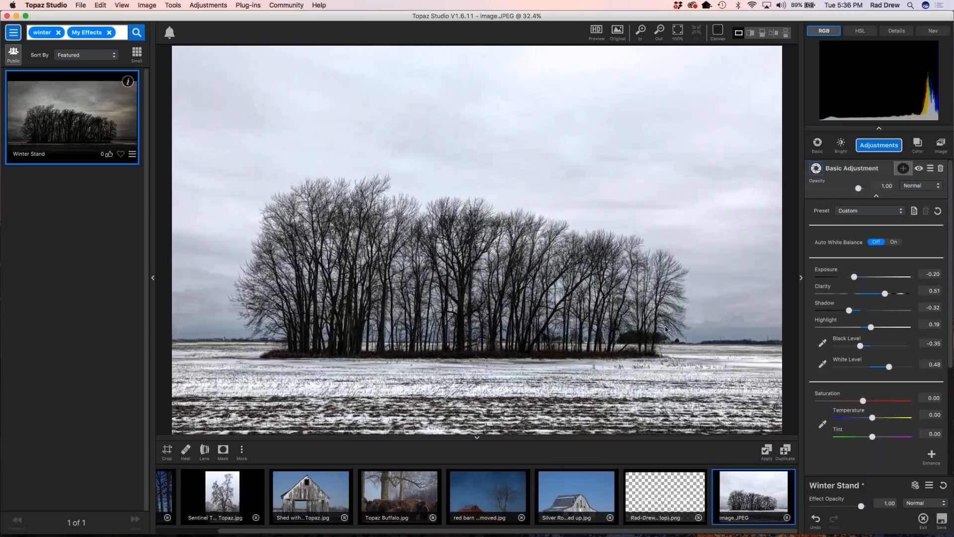
pyautogui.click(595, 259)
pyautogui.click(596, 259)
pyautogui.click(876, 196)
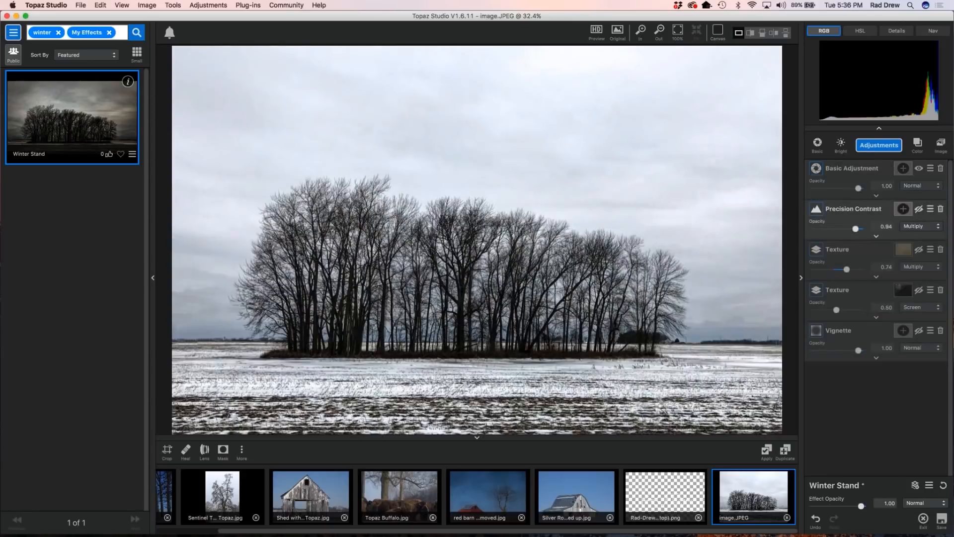
# Show the Precision Contrast adjustment and expand its settings, keeping the Multiply blend mode
pyautogui.click(877, 237)
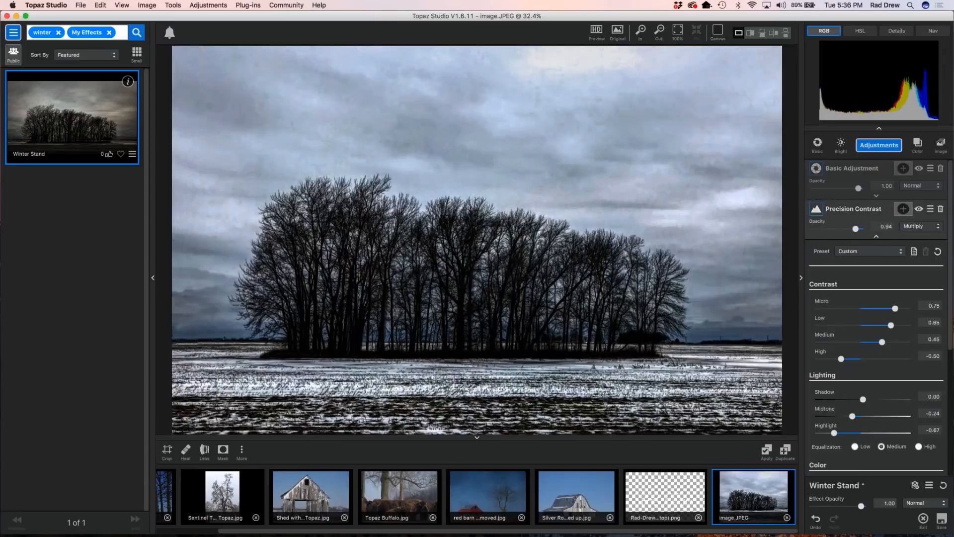
pyautogui.click(938, 228)
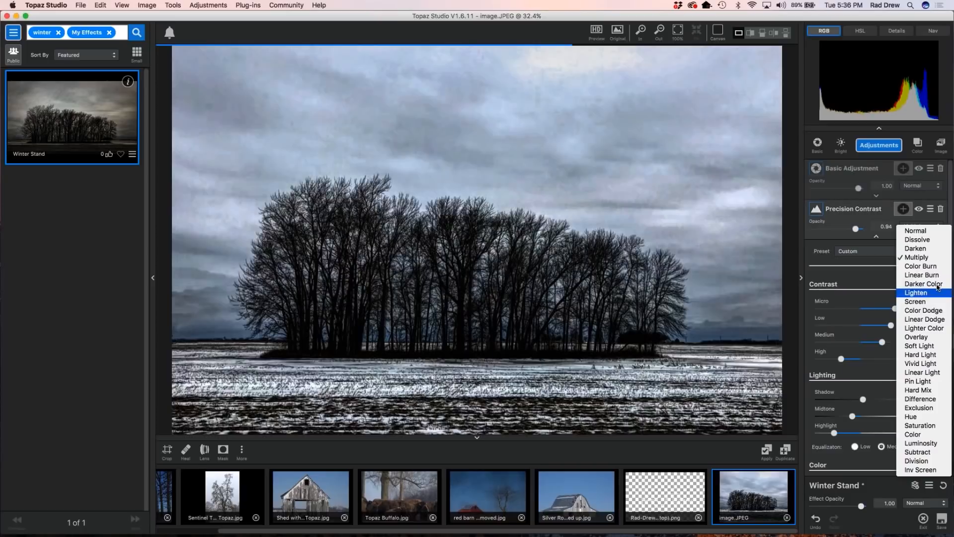
pyautogui.click(923, 257)
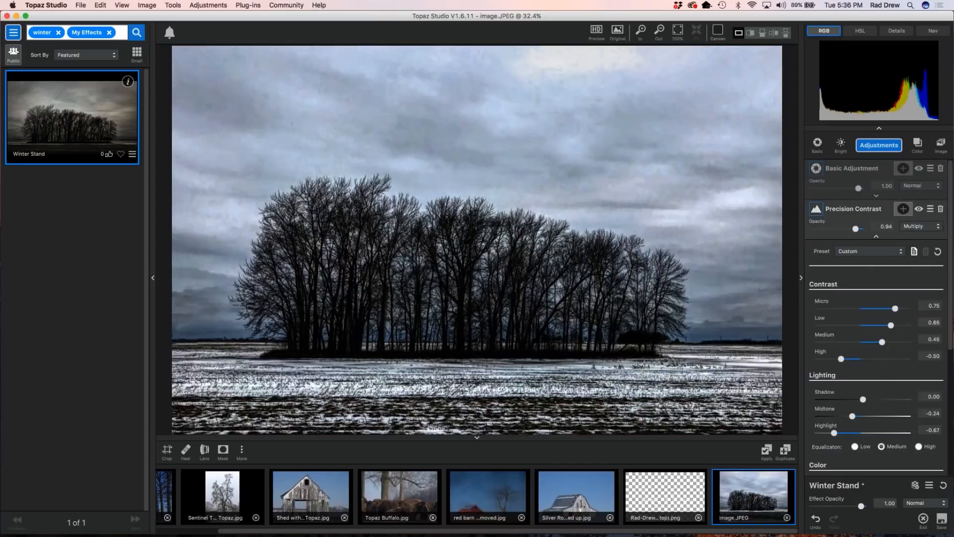
# Try the saved custom Buffalo preset on the Precision Contrast adjustment
pyautogui.click(900, 252)
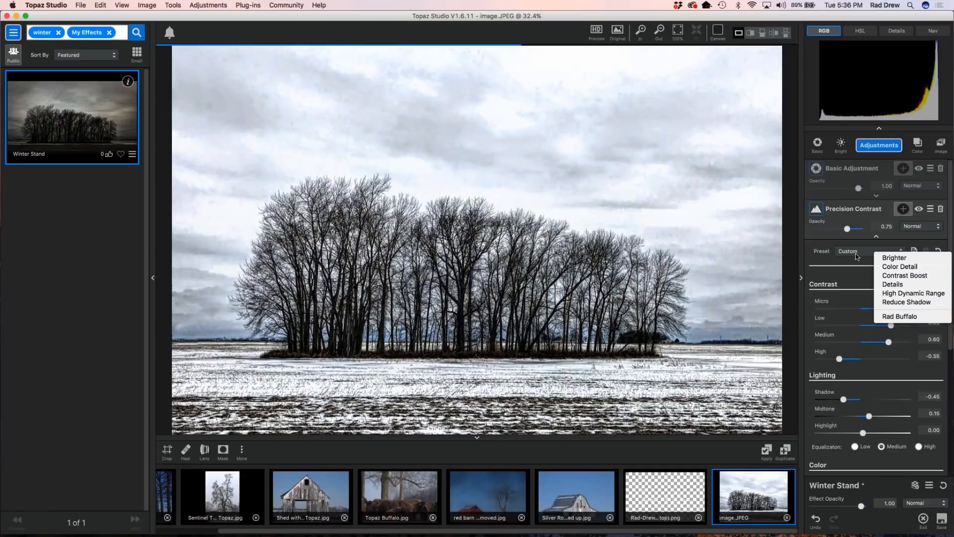
pyautogui.click(897, 316)
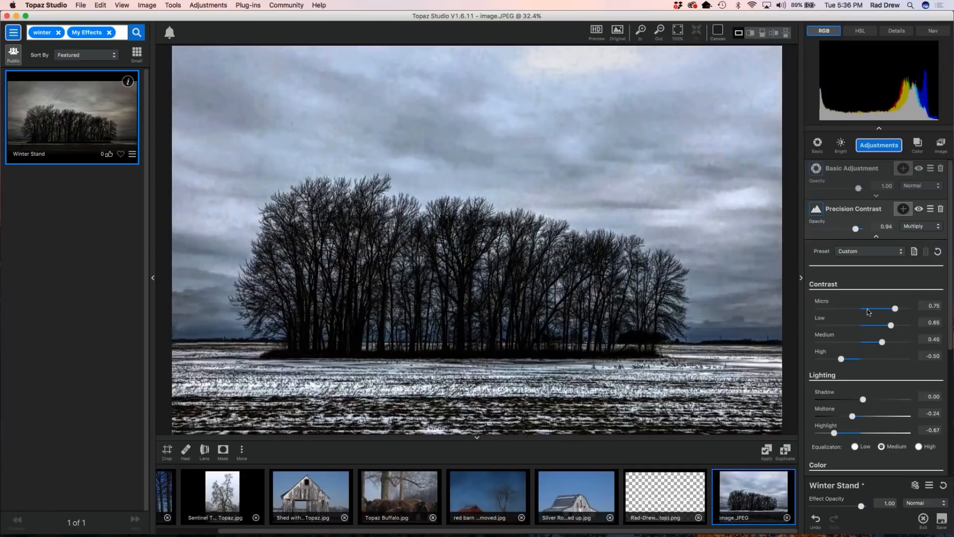
# Examine the Precision Contrast settings for contrast, lighting and color and their influence on the trees, sky and snow
pyautogui.scroll(-1, 867, 314)
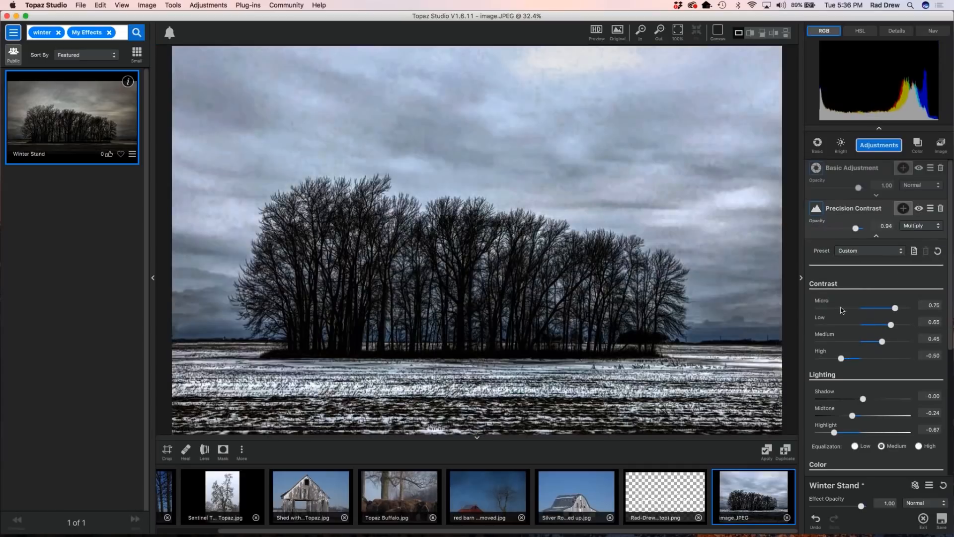
pyautogui.scroll(-3, 844, 323)
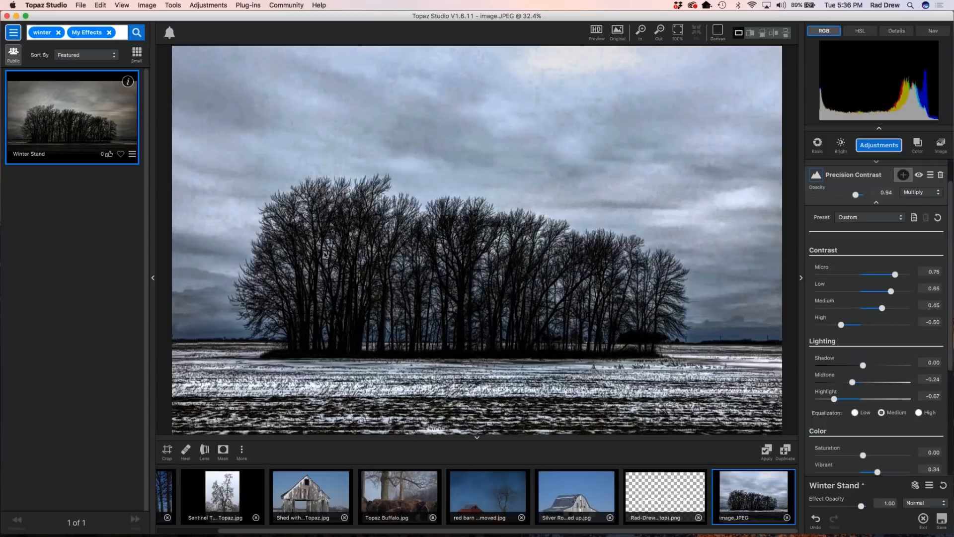
pyautogui.scroll(1, 324, 255)
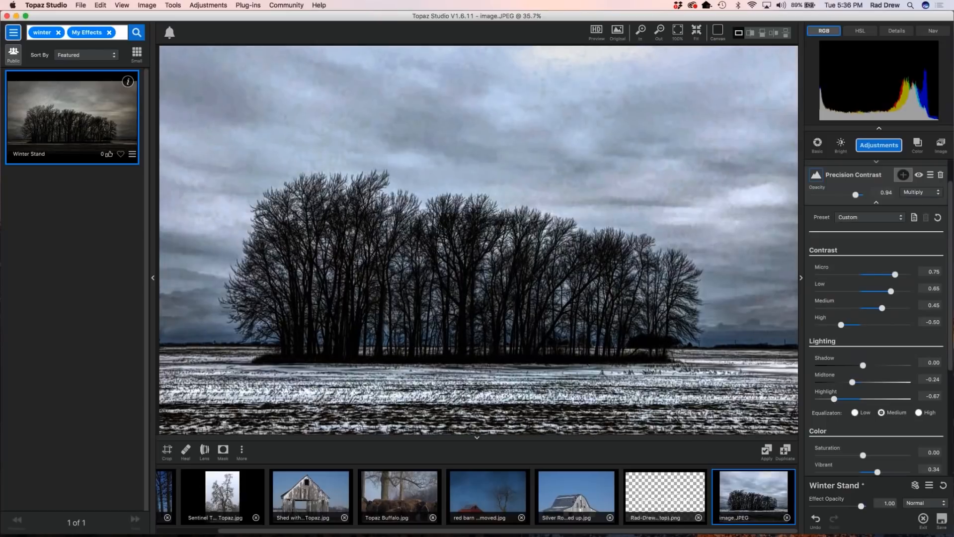
pyautogui.scroll(-1, 477, 239)
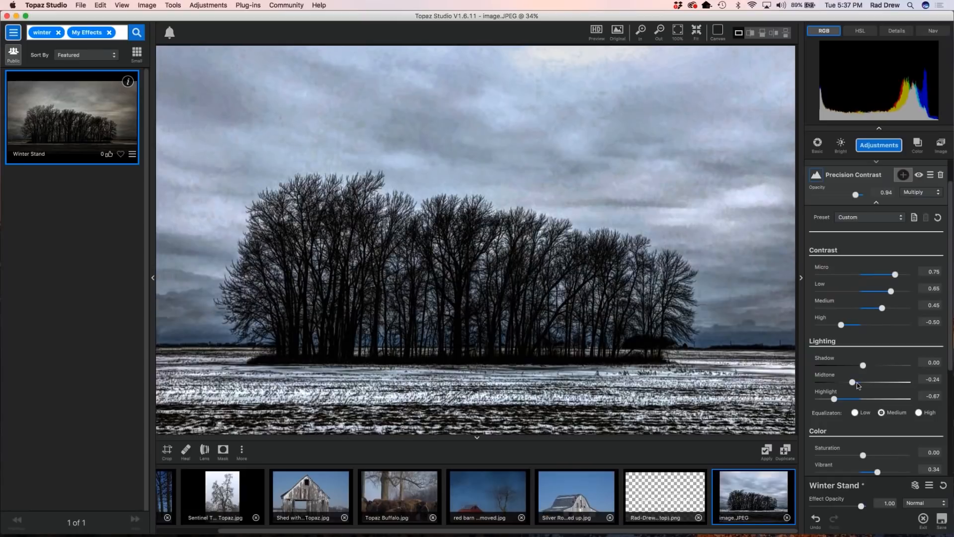
pyautogui.scroll(1, 549, 306)
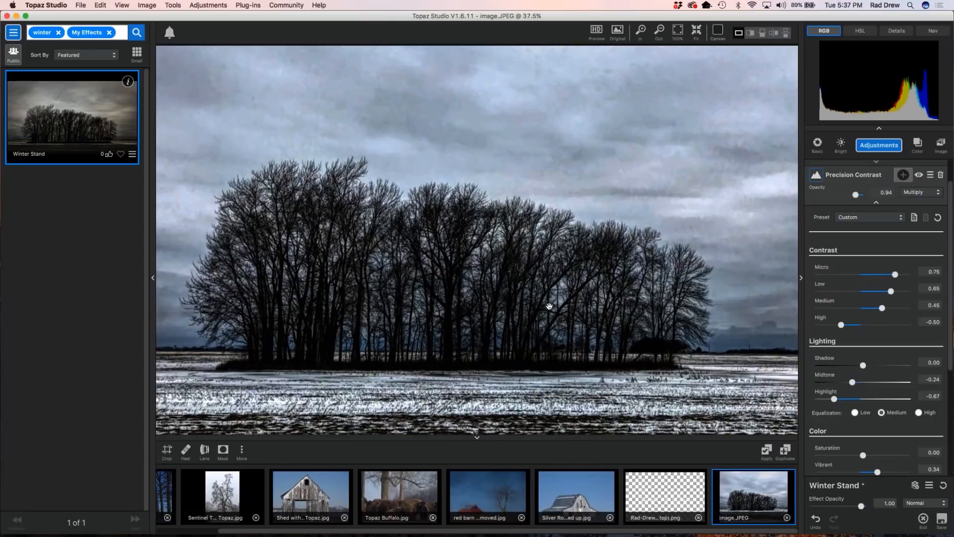
pyautogui.moveTo(549, 306); pyautogui.dragTo(640, 263)
pyautogui.scroll(-3, 589, 243)
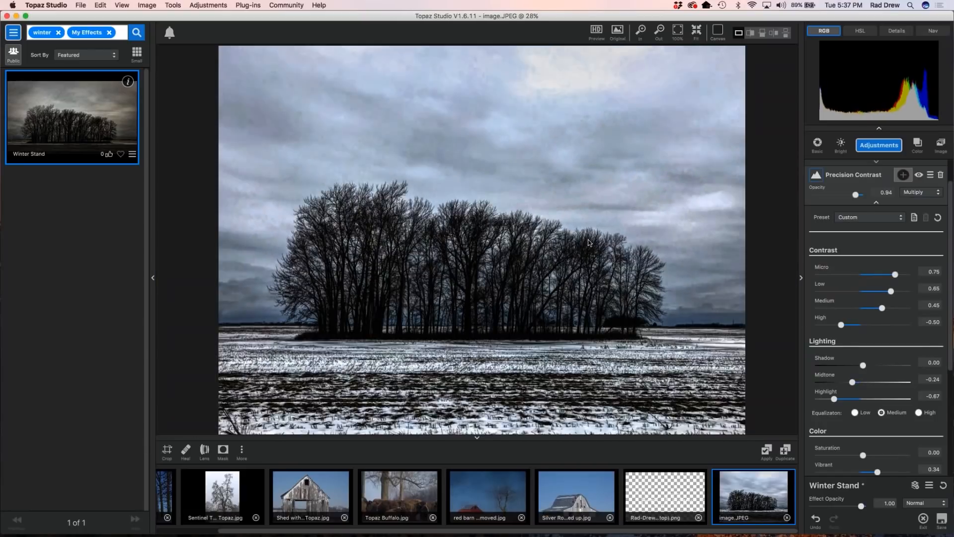
pyautogui.scroll(1, 589, 243)
pyautogui.scroll(-1, 672, 291)
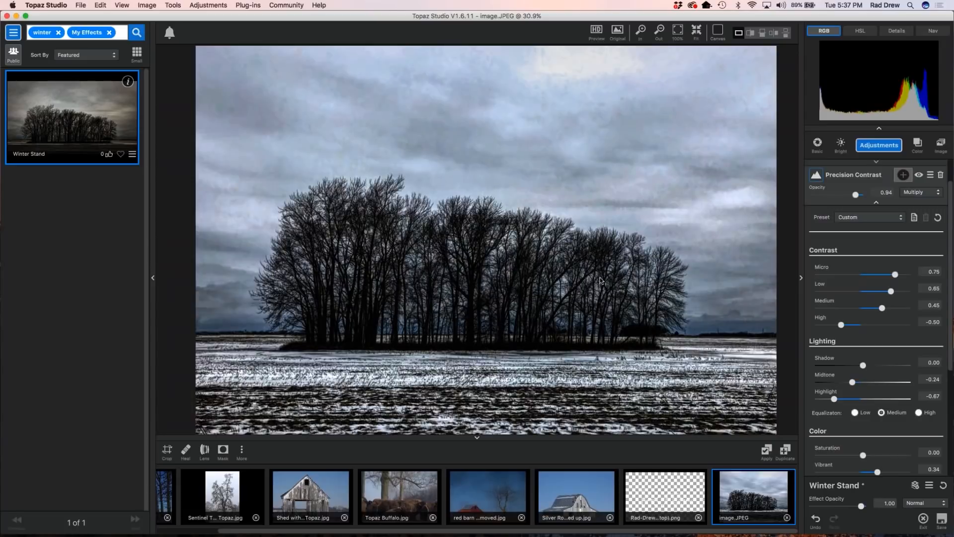
pyautogui.scroll(-2, 600, 277)
pyautogui.scroll(-2, 936, 418)
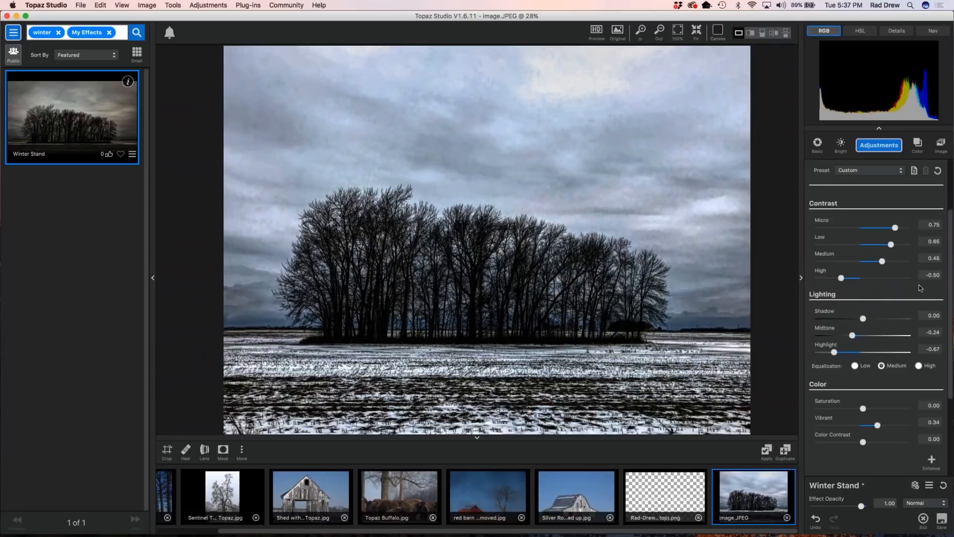
pyautogui.scroll(3, 904, 263)
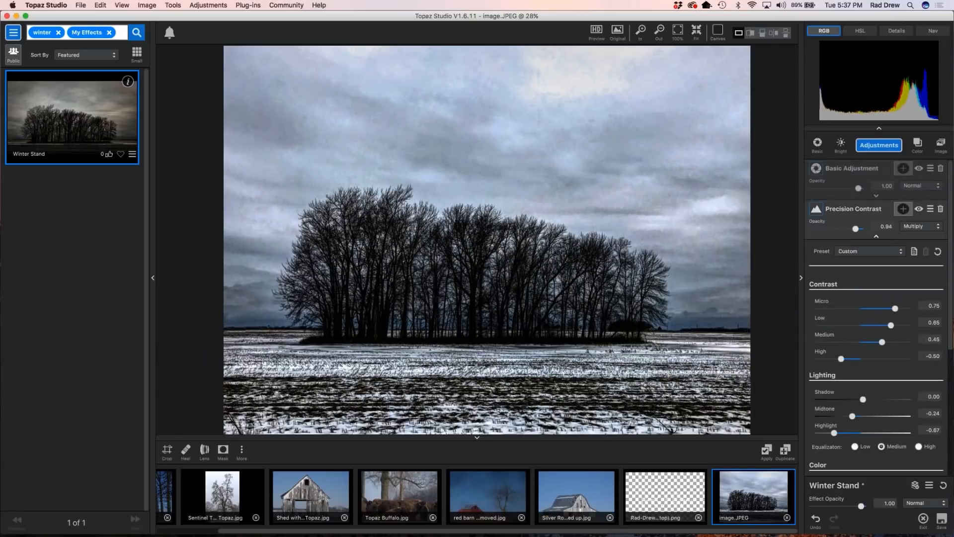
pyautogui.click(876, 238)
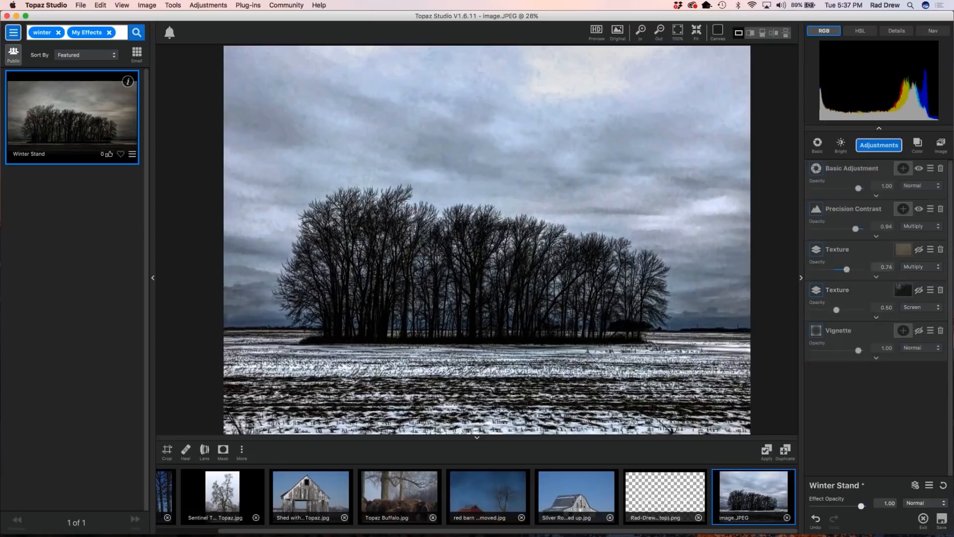
# Show the Multiply-blended Texture adjustment, expand its settings and locate its brown texture among the thumbnails
pyautogui.click(876, 278)
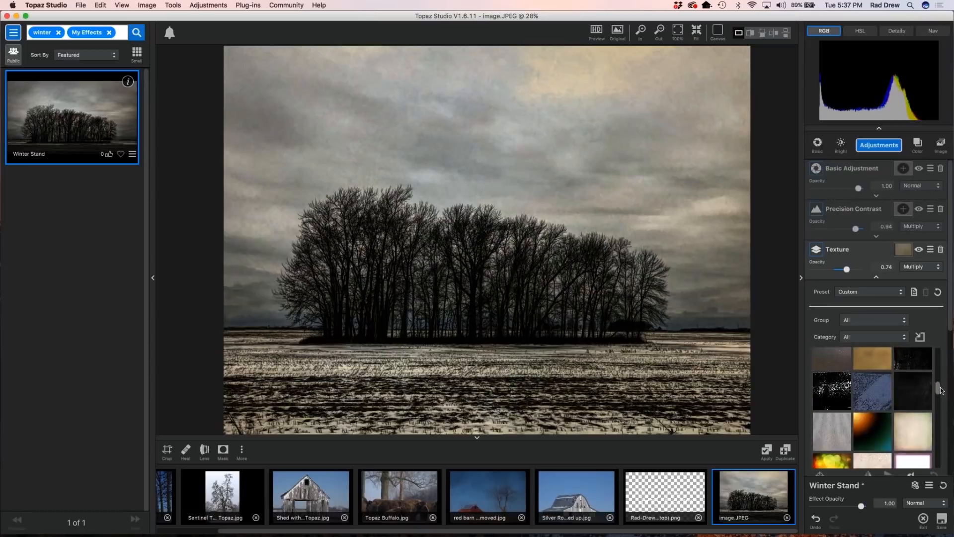
pyautogui.scroll(-5, 940, 390)
pyautogui.moveTo(940, 392); pyautogui.dragTo(943, 435)
pyautogui.click(873, 404)
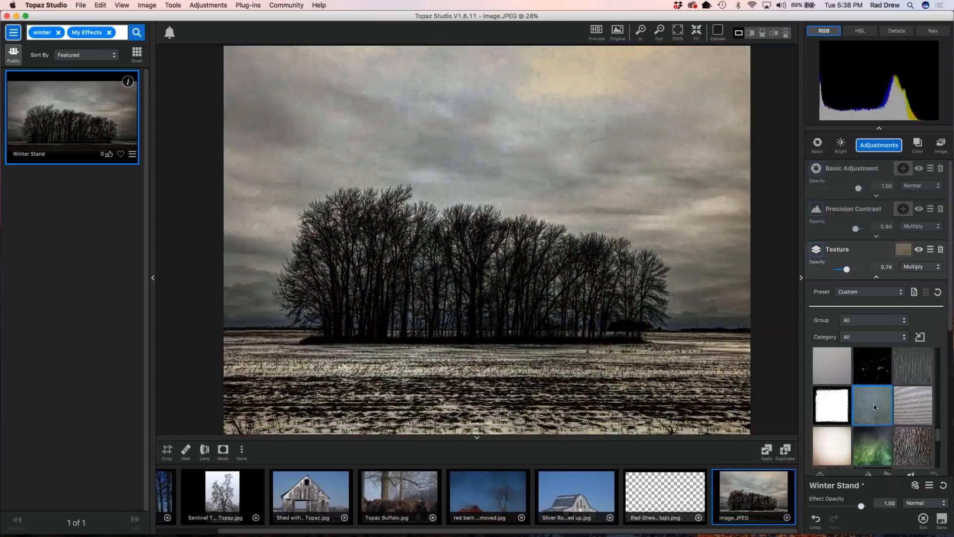
pyautogui.scroll(-5, 831, 326)
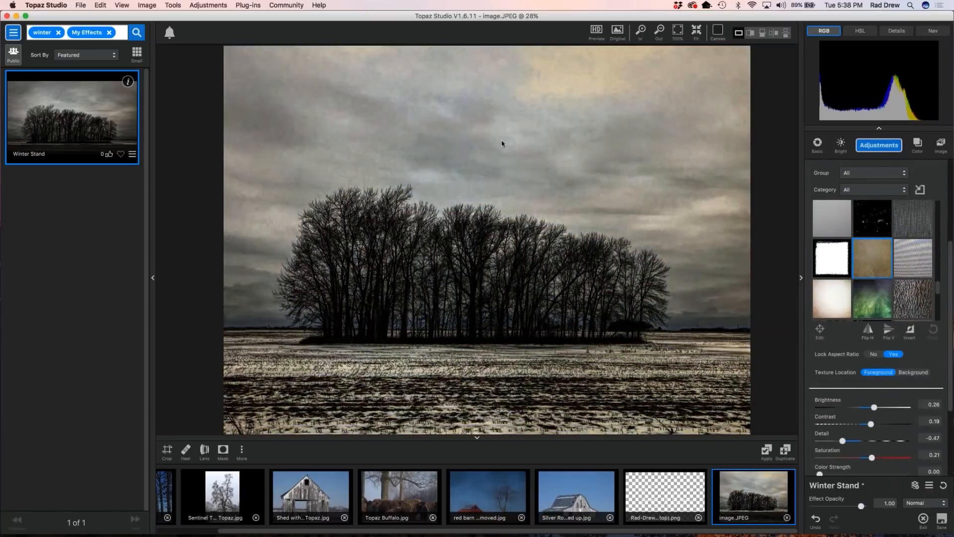
# Flip the brown texture vertically and set its Detail to -0.30
pyautogui.click(891, 334)
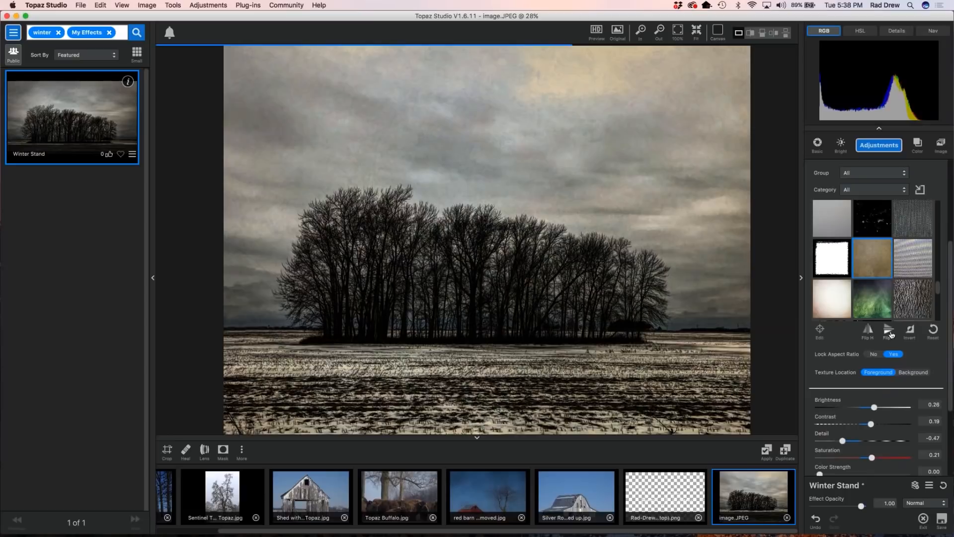
pyautogui.click(889, 333)
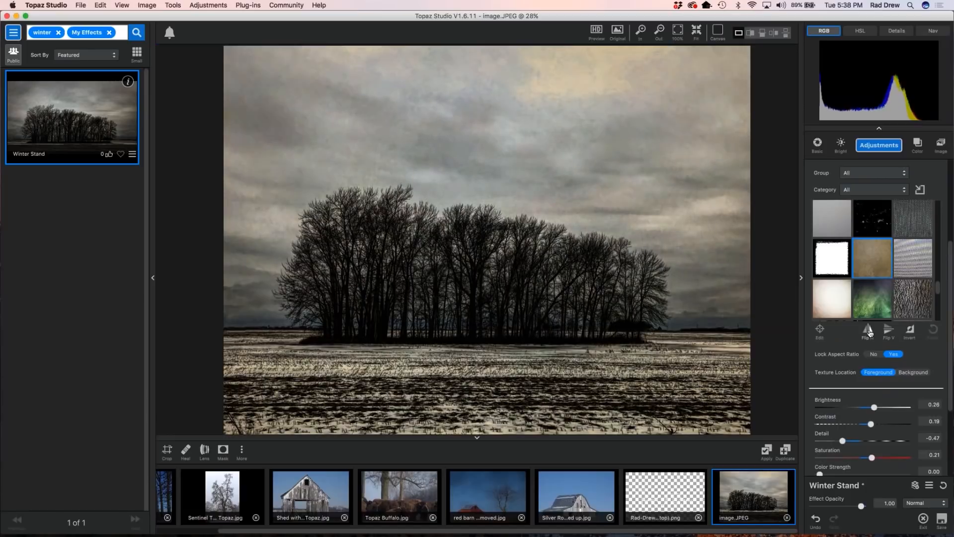
pyautogui.click(885, 329)
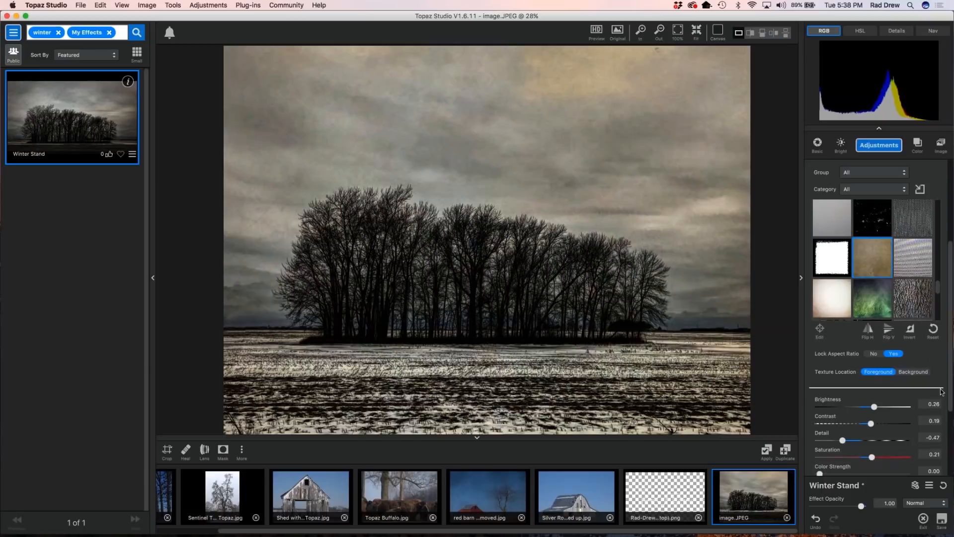
pyautogui.scroll(-2, 855, 405)
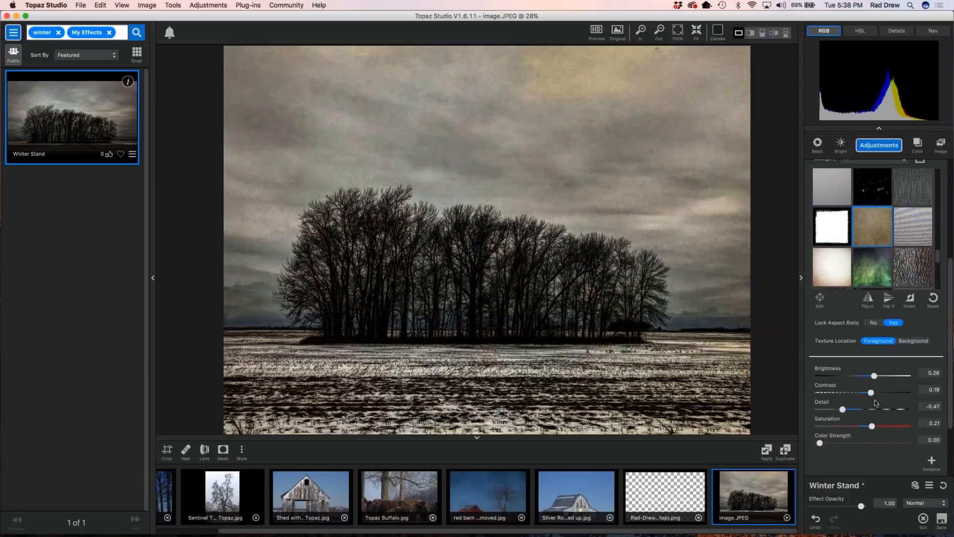
pyautogui.moveTo(842, 409); pyautogui.dragTo(849, 410)
pyautogui.scroll(-1, 531, 285)
pyautogui.scroll(-3, 883, 358)
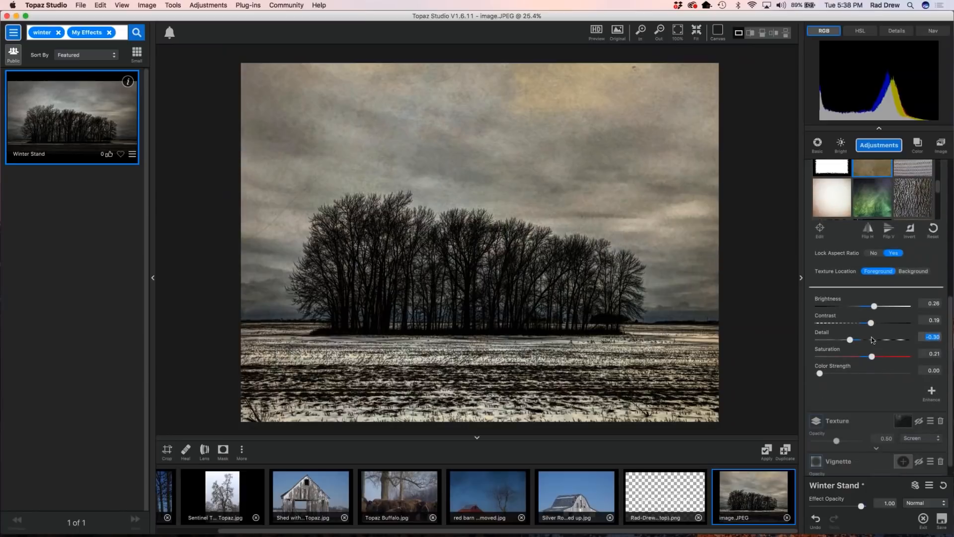
# Try a different texture image in place of the brown one
pyautogui.scroll(2, 873, 340)
pyautogui.click(913, 176)
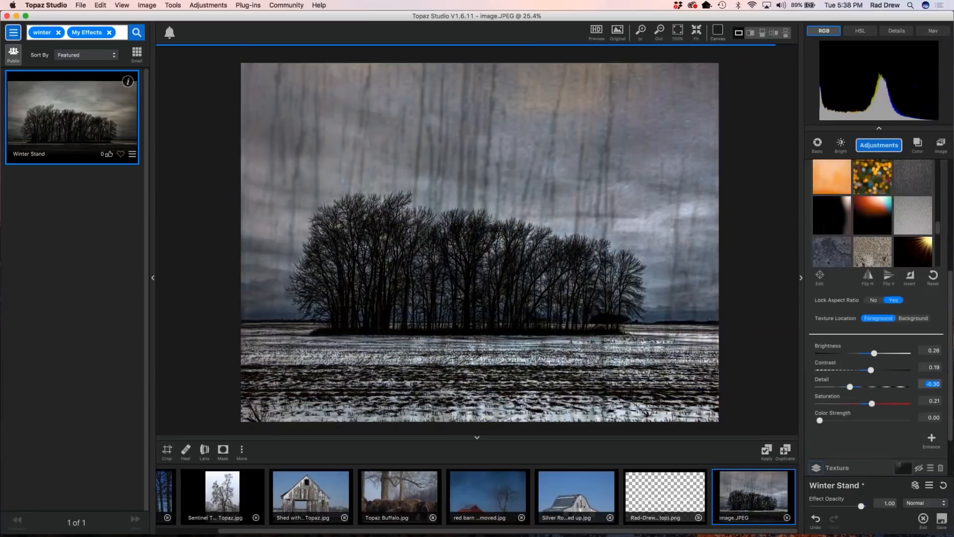
pyautogui.scroll(5, 877, 316)
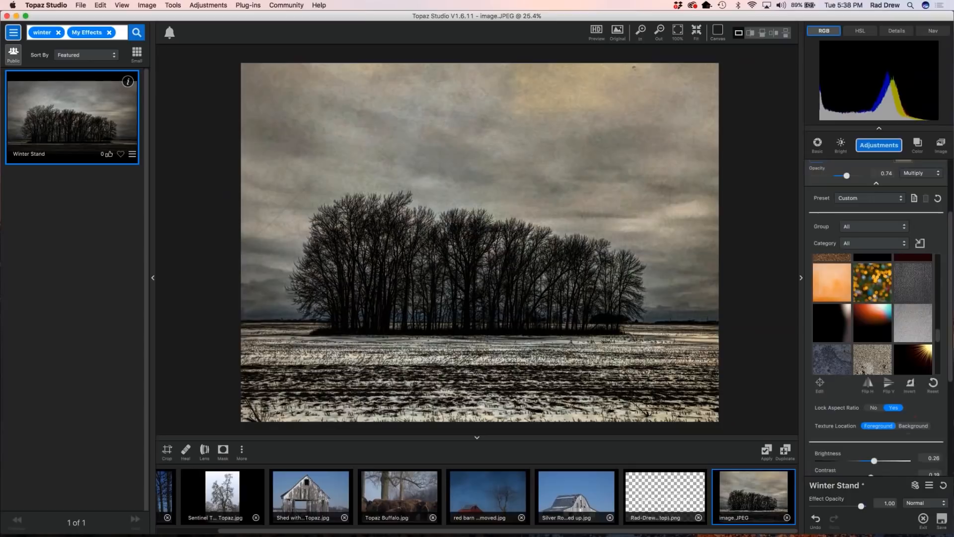
# Show the Screen-blended Texture adjustment, locate its dark scratched texture and flip it horizontally
pyautogui.click(876, 183)
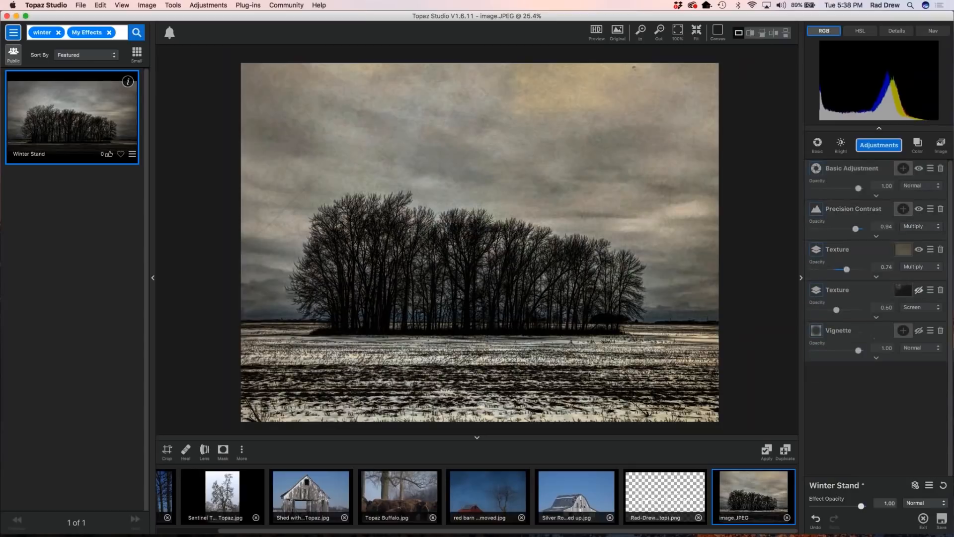
pyautogui.click(876, 318)
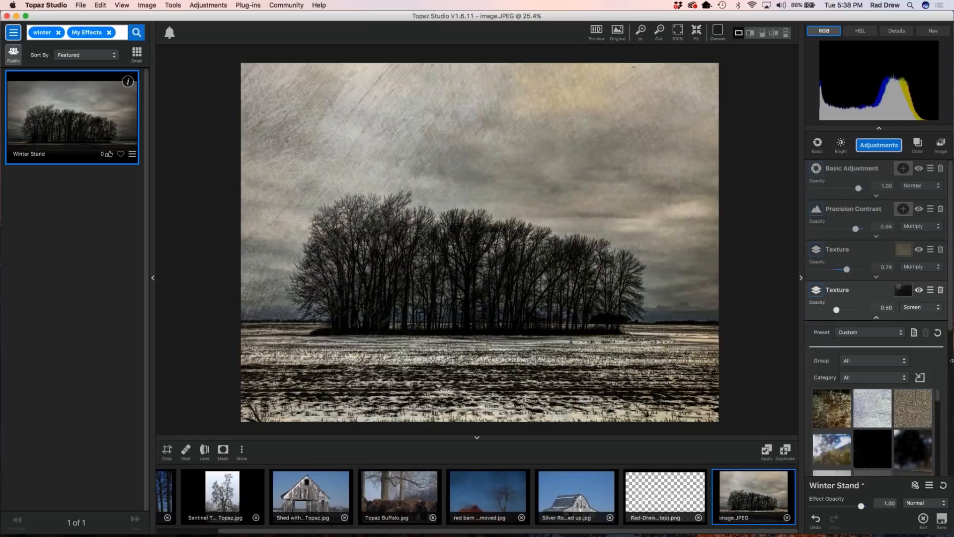
pyautogui.moveTo(938, 396); pyautogui.dragTo(949, 412)
pyautogui.click(857, 398)
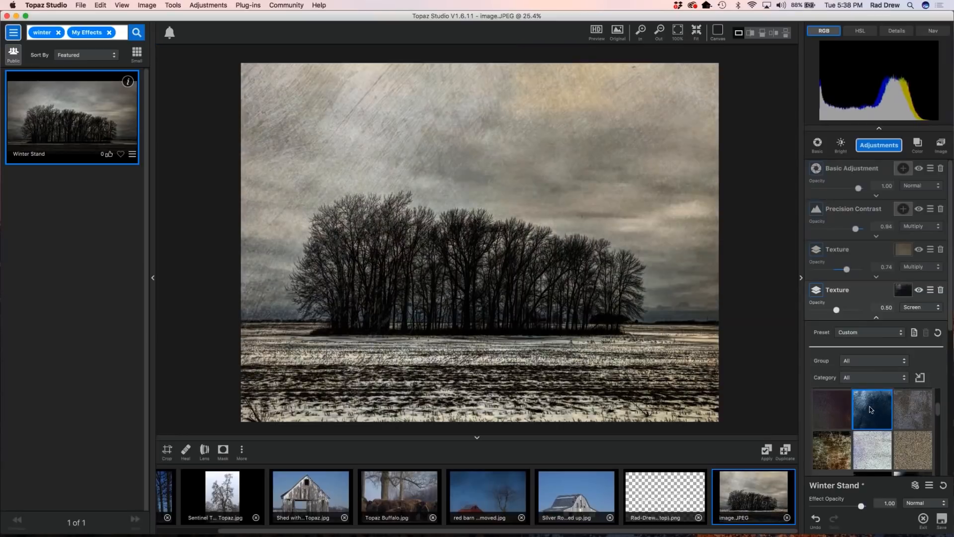
pyautogui.click(876, 406)
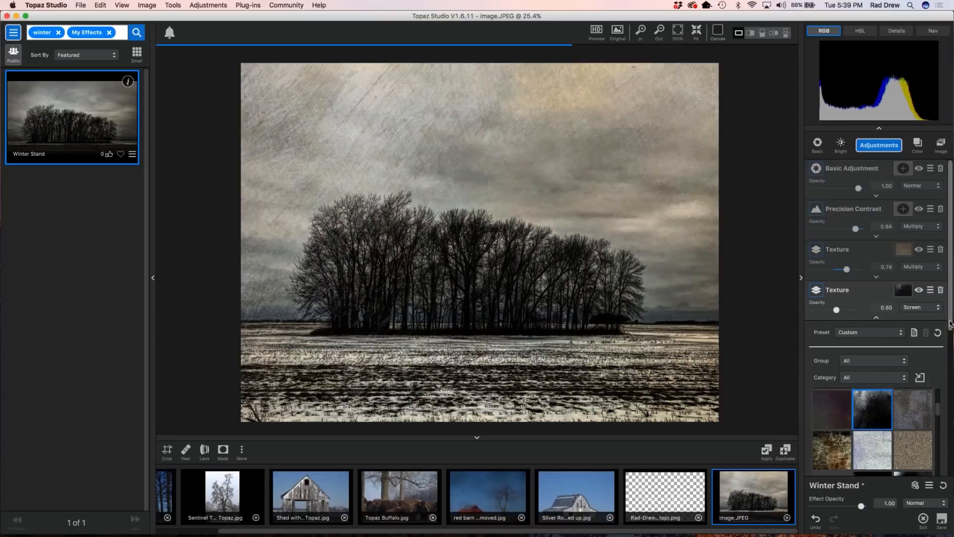
pyautogui.moveTo(951, 324); pyautogui.dragTo(952, 427)
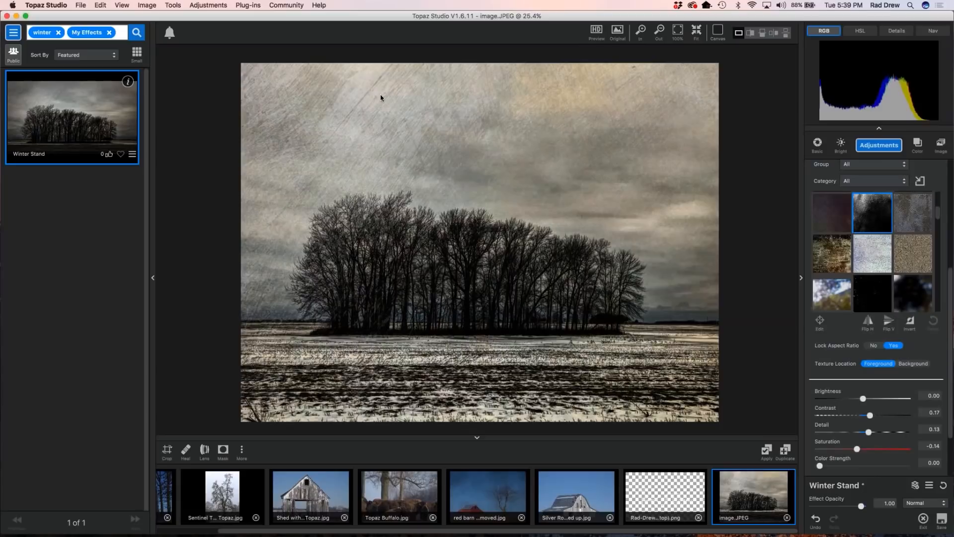
pyautogui.click(868, 327)
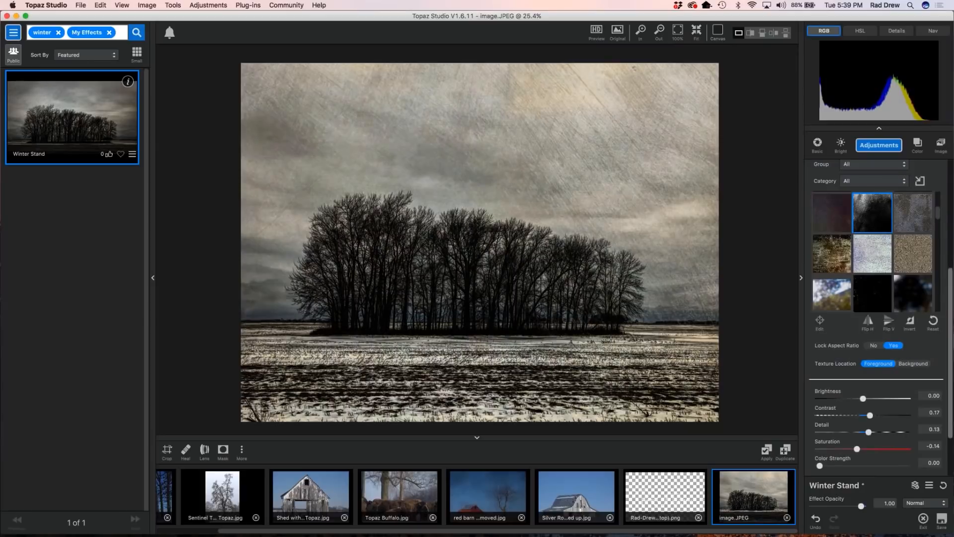
# Set the Screen-blended texture's Brightness to 0.08, Contrast to -0.02 and Saturation to 0.22
pyautogui.moveTo(863, 399); pyautogui.dragTo(863, 419)
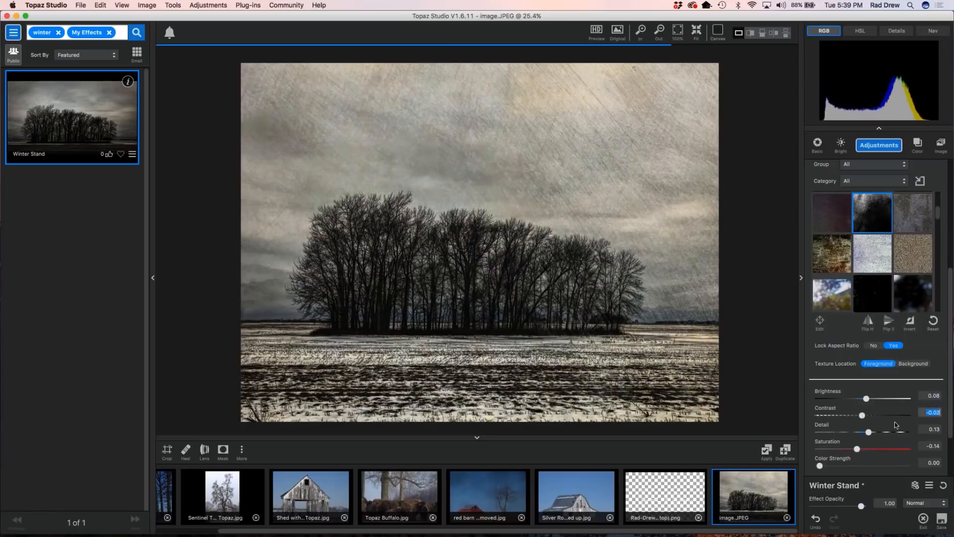
pyautogui.scroll(-2, 890, 421)
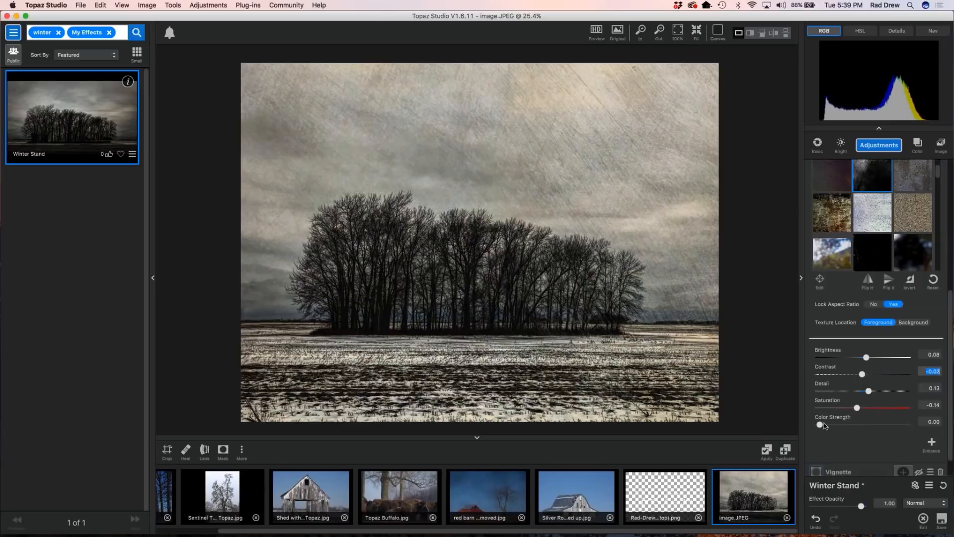
pyautogui.scroll(-2, 840, 380)
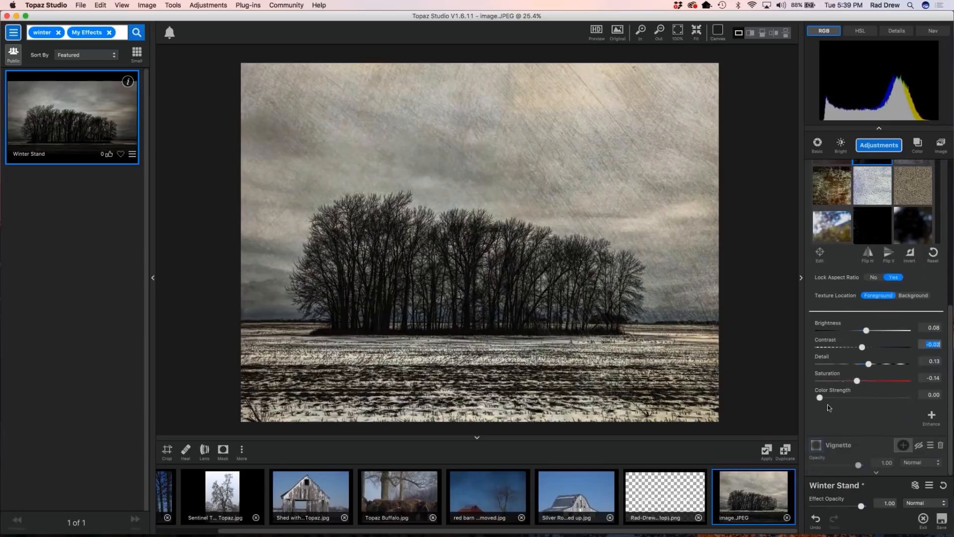
pyautogui.click(875, 380)
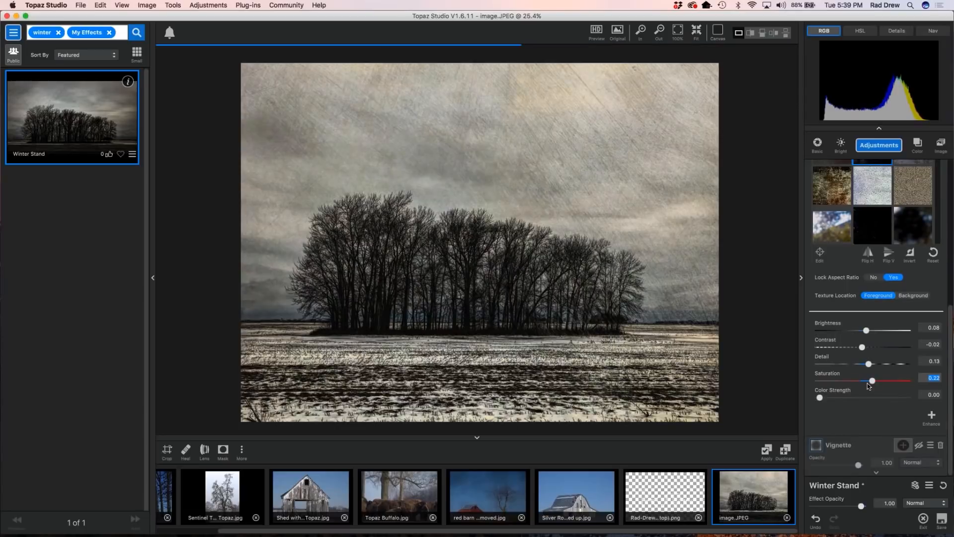
# Try tinting the Screen-blended texture with a Color Strength of 0.37 and a Color of 0.87
pyautogui.click(827, 397)
pyautogui.moveTo(827, 397); pyautogui.dragTo(896, 415)
pyautogui.click(824, 414)
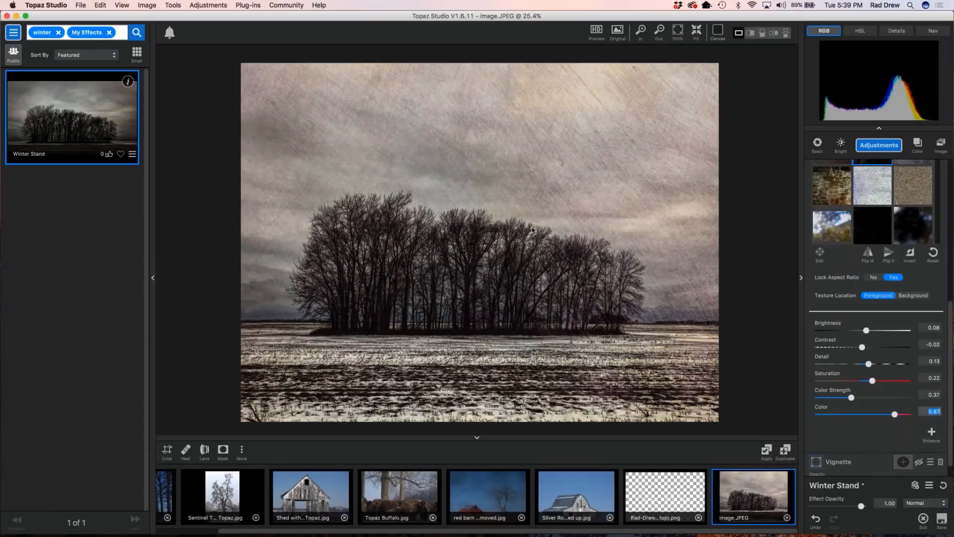
pyautogui.scroll(-1, 532, 229)
pyautogui.scroll(1, 560, 257)
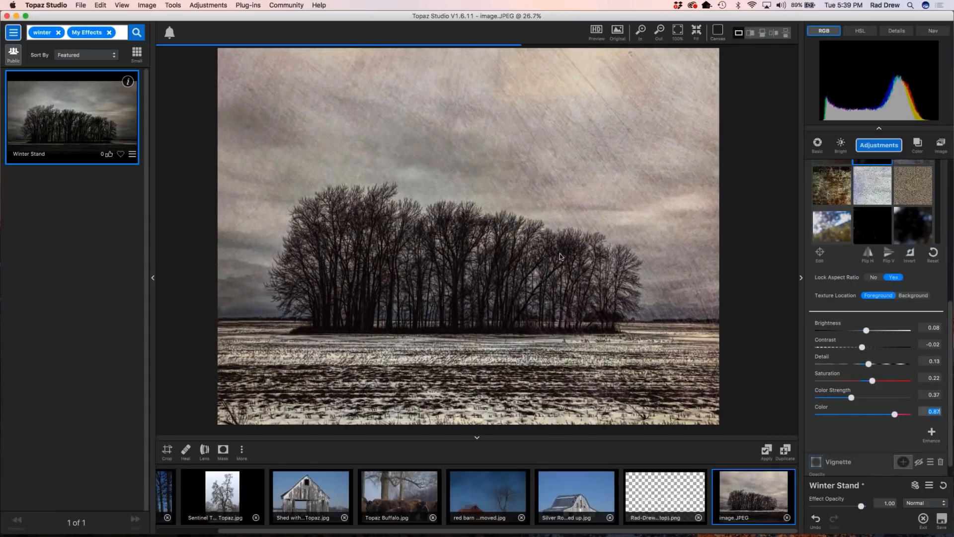
pyautogui.scroll(-1, 560, 256)
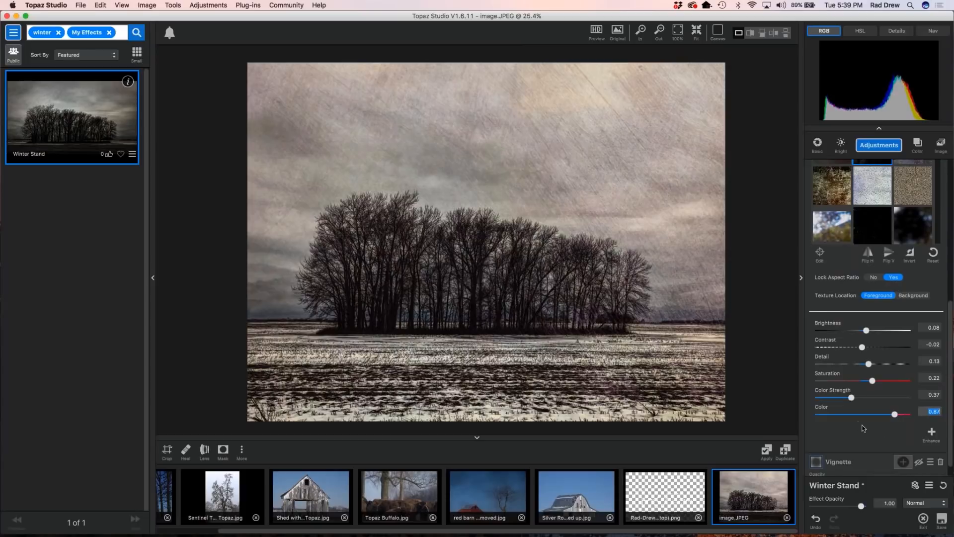
# Reset the Screen-blended texture's Color and return its Color Strength to 0.00
pyautogui.scroll(-1, 864, 428)
pyautogui.doubleClick(869, 412)
pyautogui.doubleClick(851, 393)
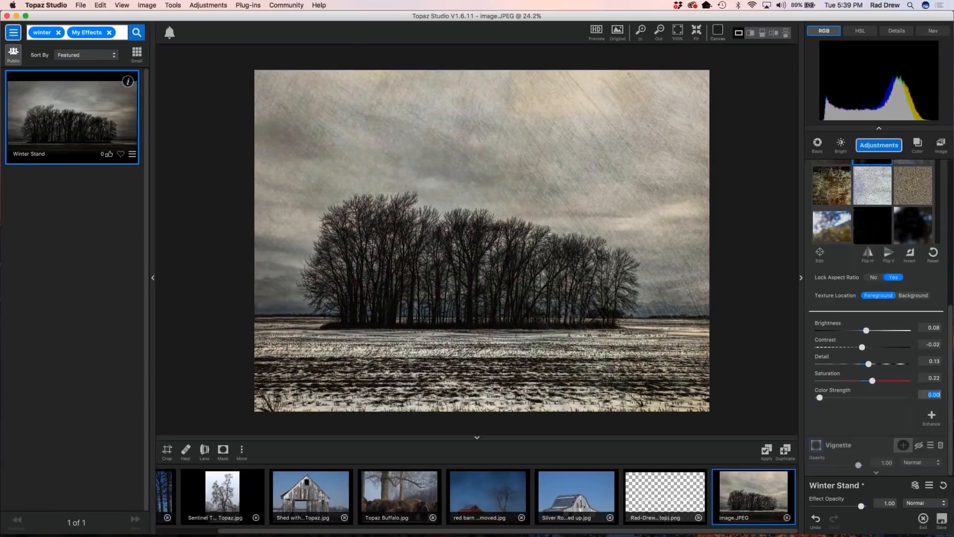
# Collapse the Screen-blended Texture settings, then show the Vignette adjustment and expand all its settings
pyautogui.scroll(2, 873, 226)
pyautogui.scroll(6, 879, 169)
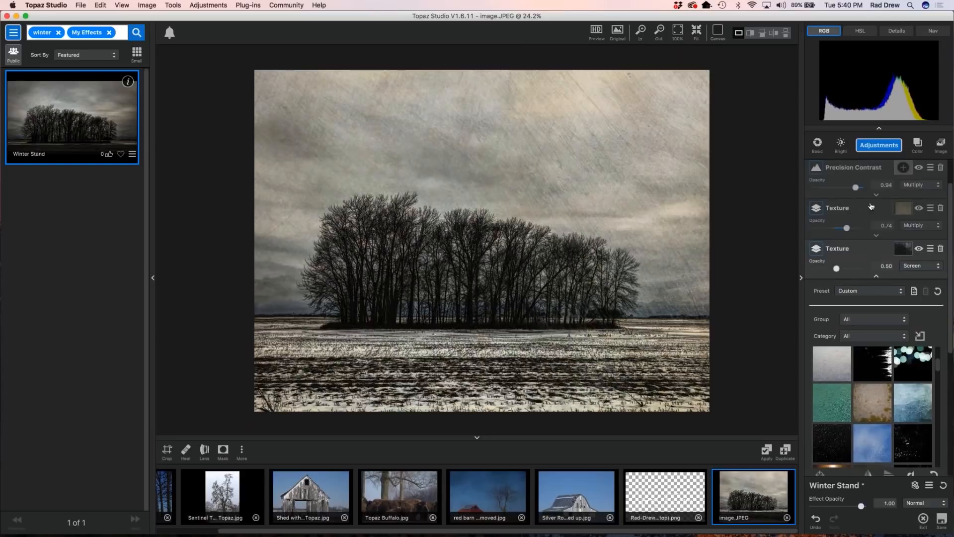
pyautogui.click(876, 276)
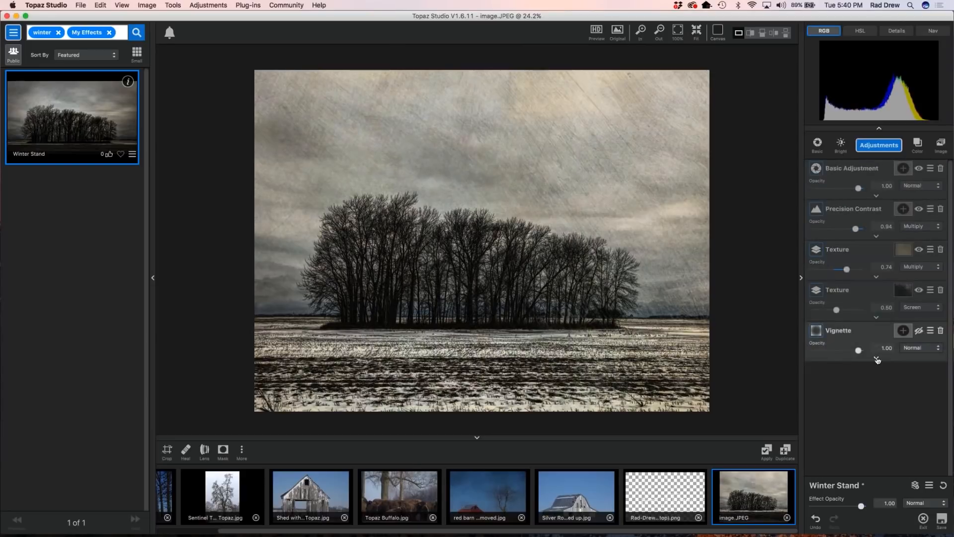
pyautogui.click(877, 358)
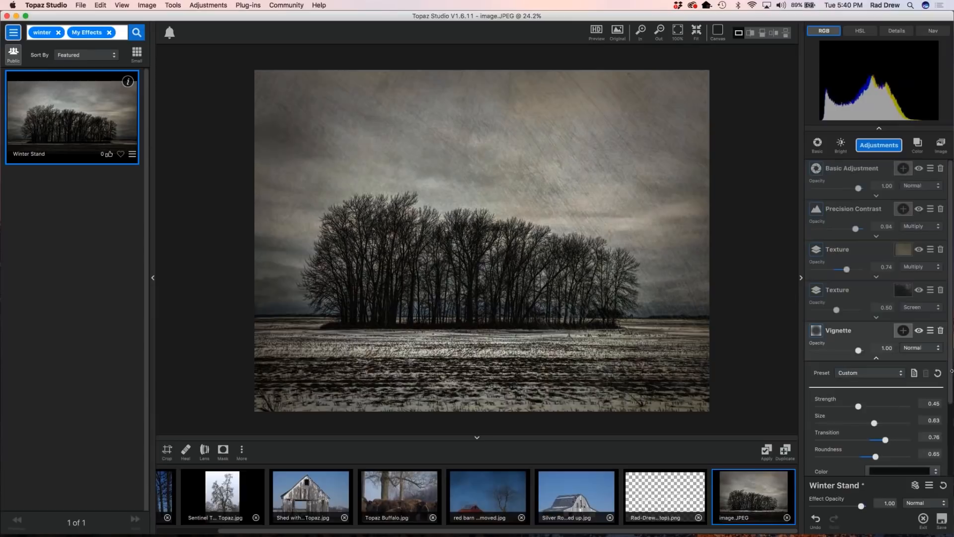
pyautogui.moveTo(951, 370); pyautogui.dragTo(951, 378)
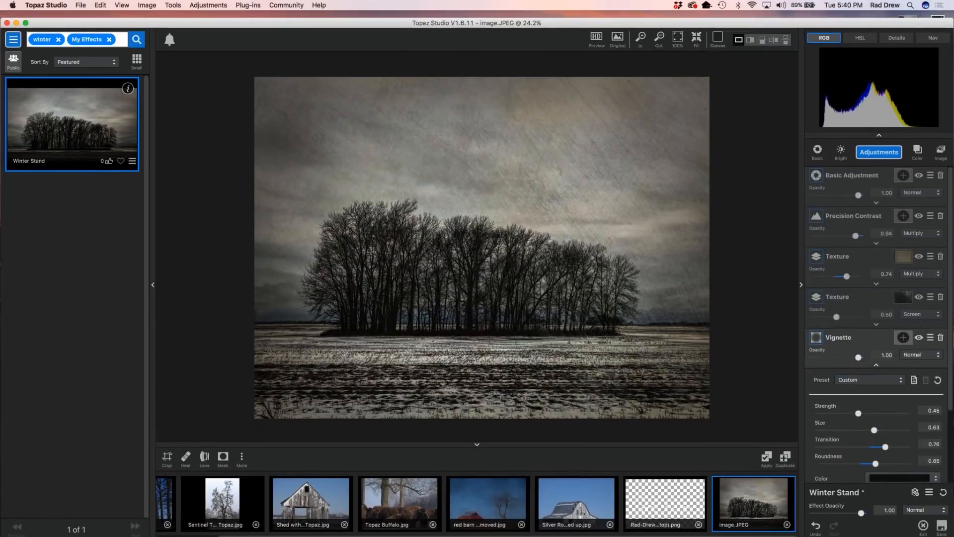
pyautogui.scroll(-3, 951, 438)
pyautogui.scroll(-2, 951, 439)
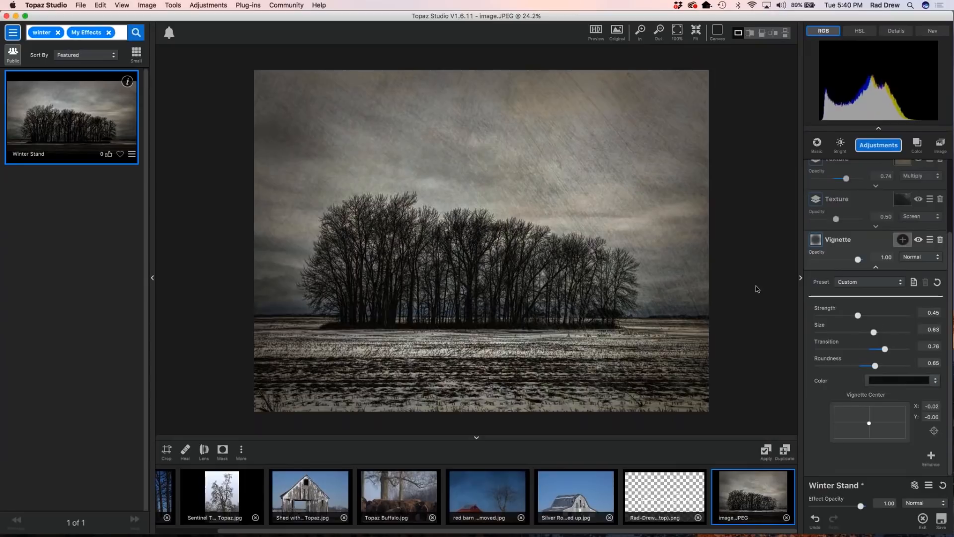
# Set the Vignette's Strength to 1.00 and its Size to 0.65
pyautogui.moveTo(858, 315); pyautogui.dragTo(951, 337)
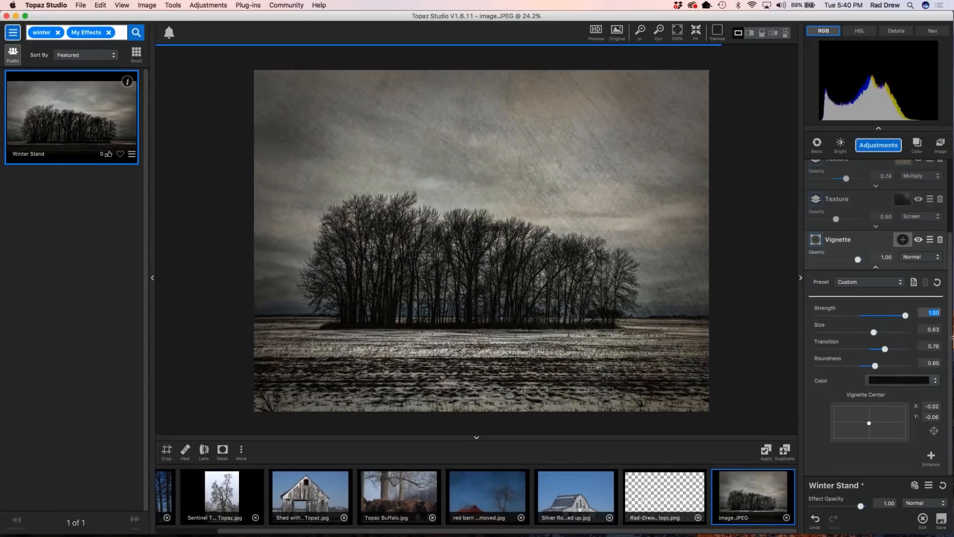
pyautogui.moveTo(874, 332); pyautogui.dragTo(899, 339)
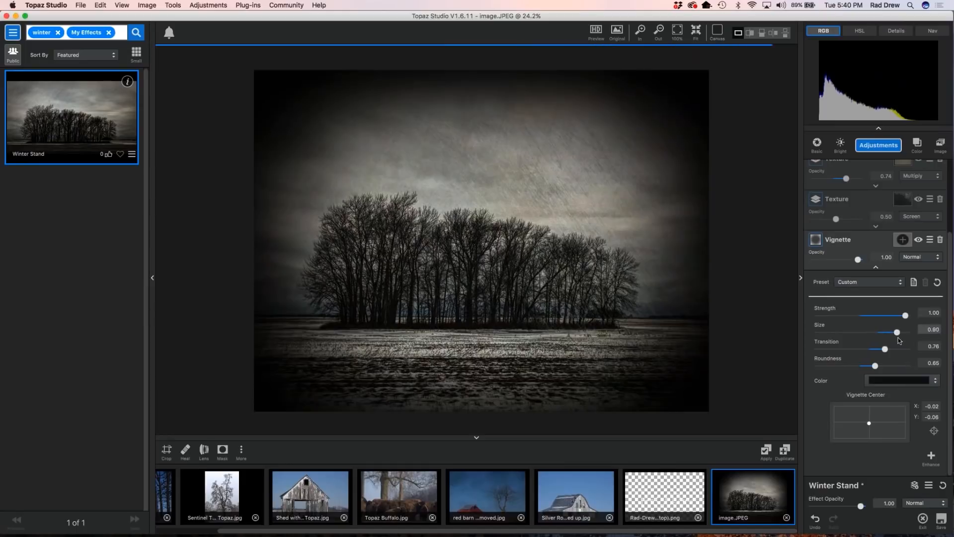
pyautogui.write('0.74')
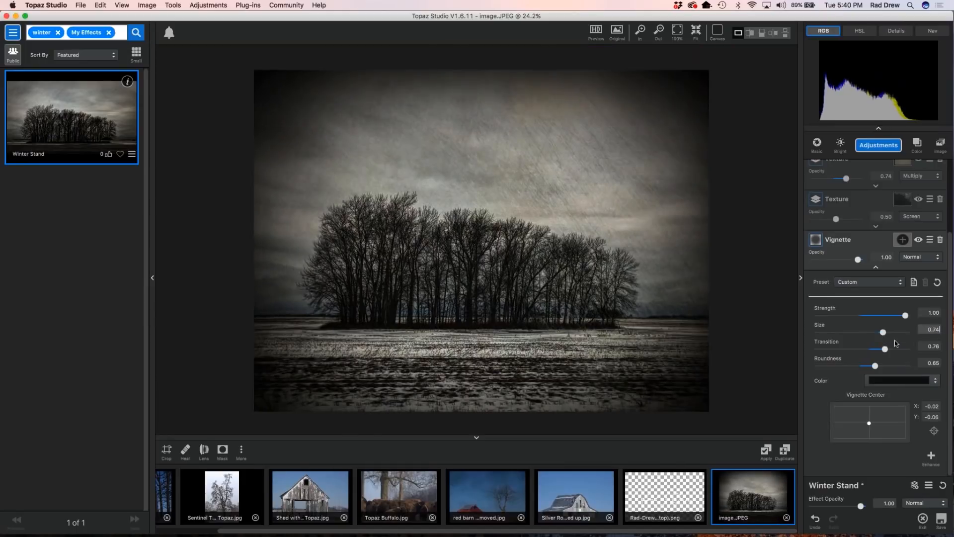
pyautogui.press('super+z')
# Set the Vignette's Roundness to 0.84, Strength to 0.64 and Transition to 0.39
pyautogui.moveTo(884, 349); pyautogui.dragTo(792, 360)
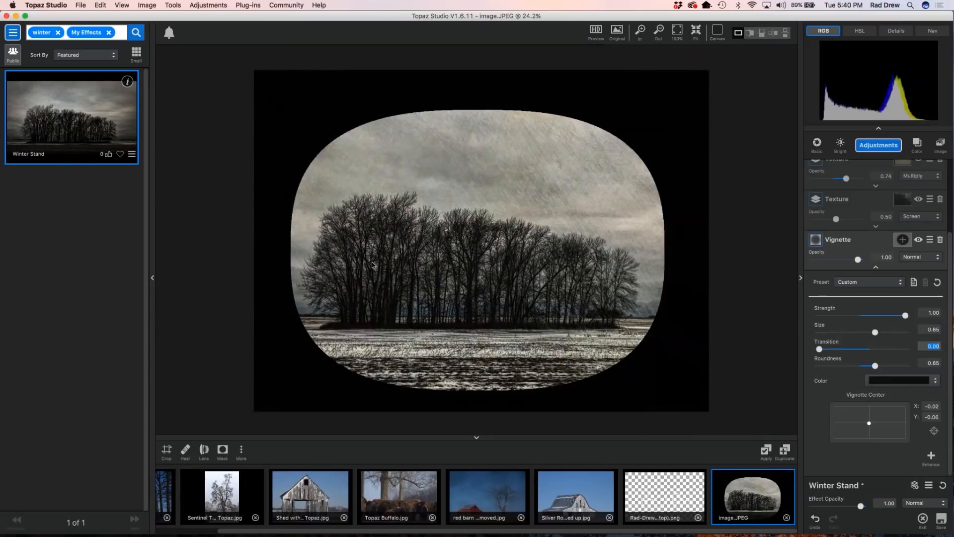
pyautogui.moveTo(874, 367); pyautogui.dragTo(891, 366)
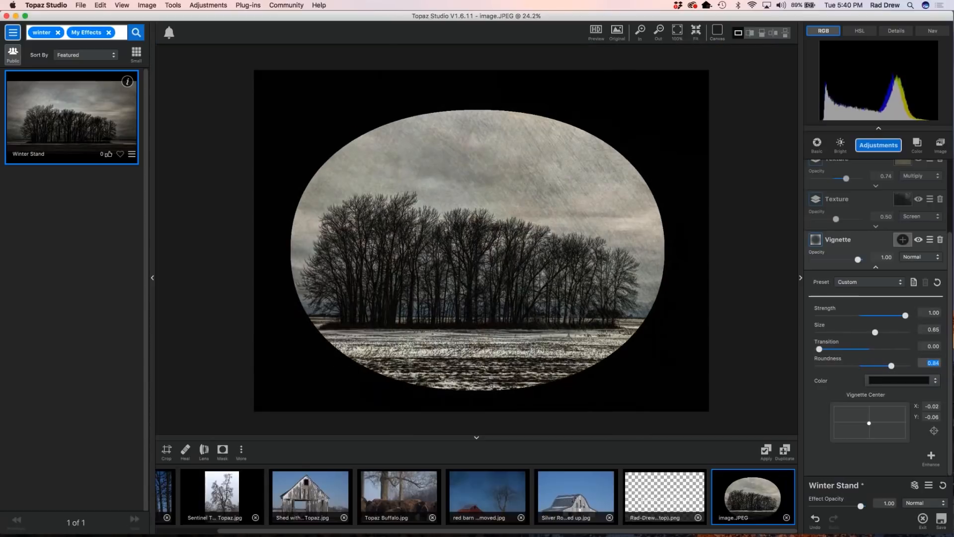
pyautogui.moveTo(905, 315); pyautogui.dragTo(880, 315)
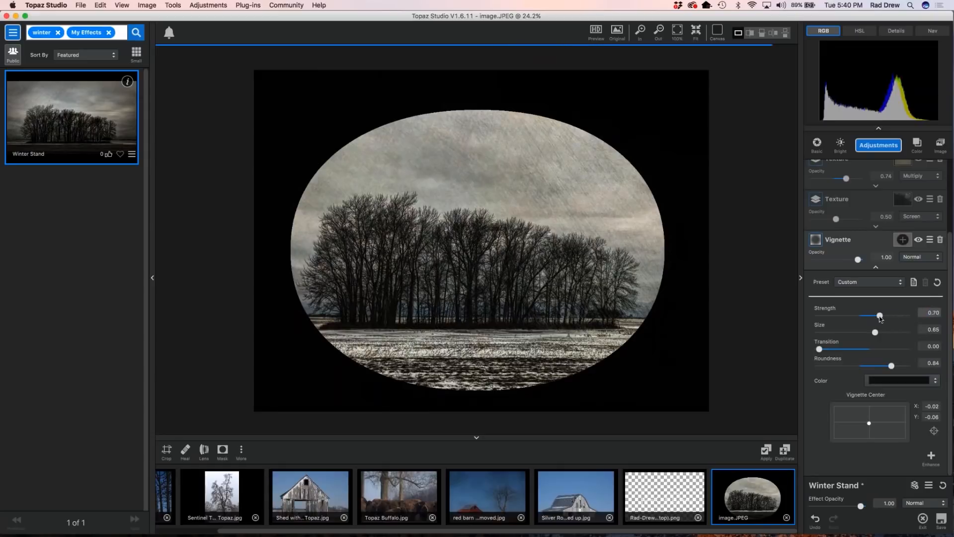
pyautogui.moveTo(820, 349); pyautogui.dragTo(845, 350)
pyautogui.moveTo(880, 315); pyautogui.dragTo(854, 350)
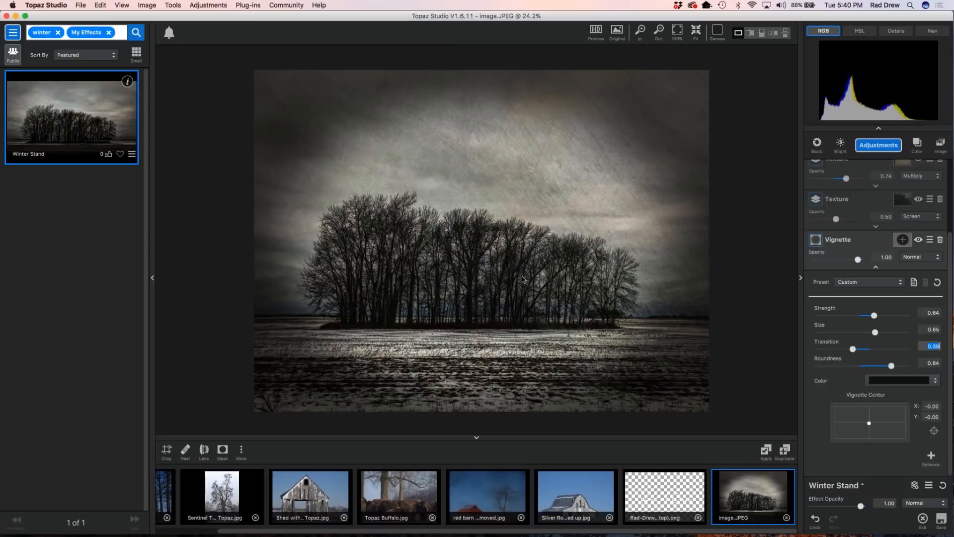
# Pick the vignette center on the image among the middle trees, at about X 0.00 and Y -0.07
pyautogui.click(934, 431)
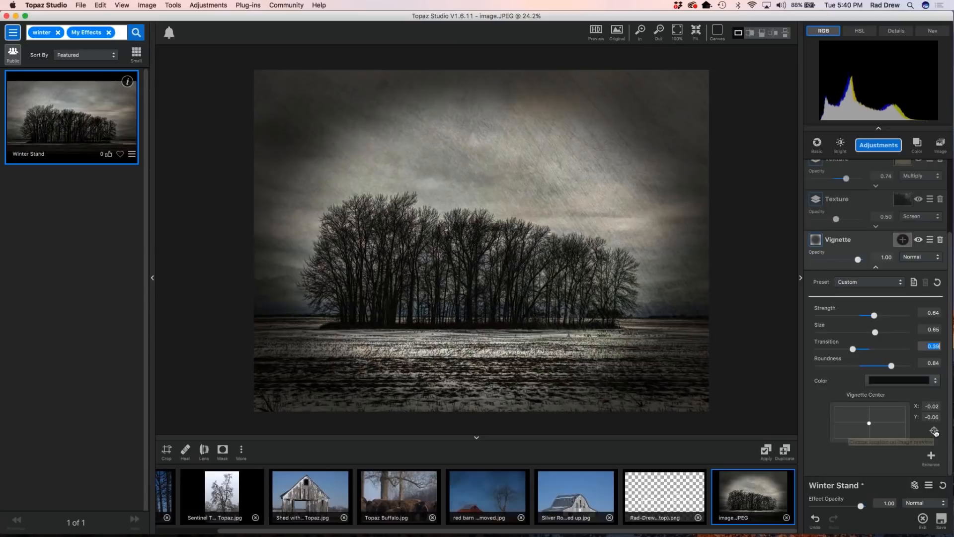
pyautogui.click(465, 244)
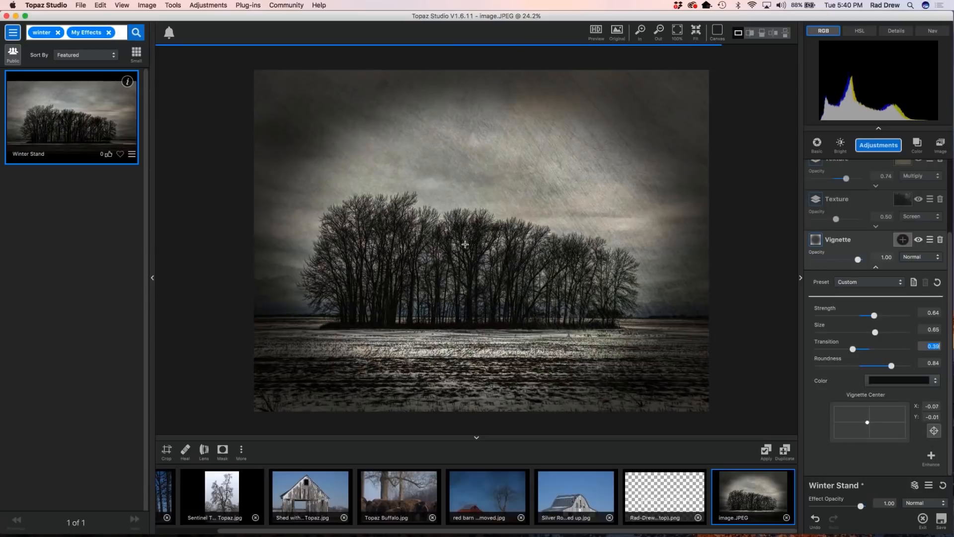
pyautogui.click(500, 251)
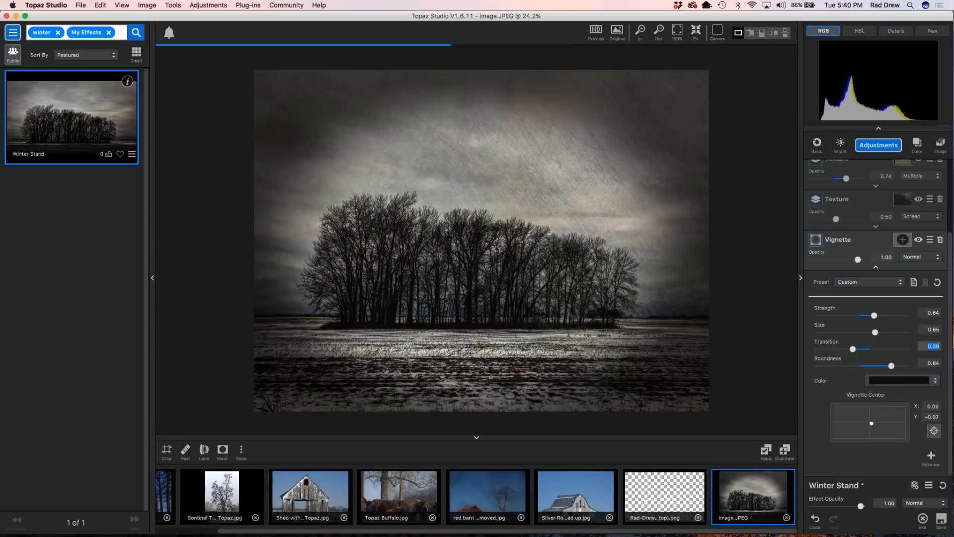
pyautogui.click(476, 252)
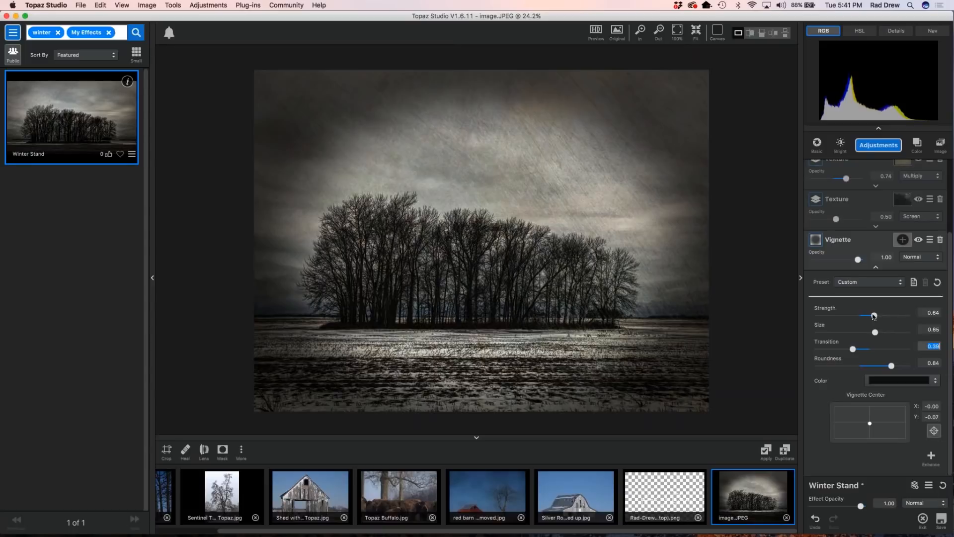
# Set the Vignette's Strength to 0.61 and Transition to 0.62, and collapse its settings
pyautogui.moveTo(874, 315); pyautogui.dragTo(872, 315)
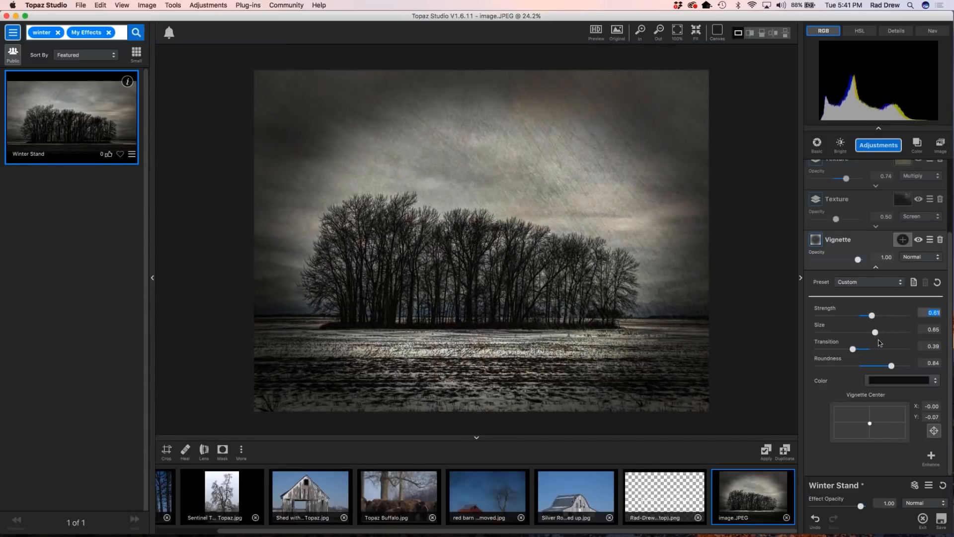
pyautogui.moveTo(853, 349); pyautogui.dragTo(873, 350)
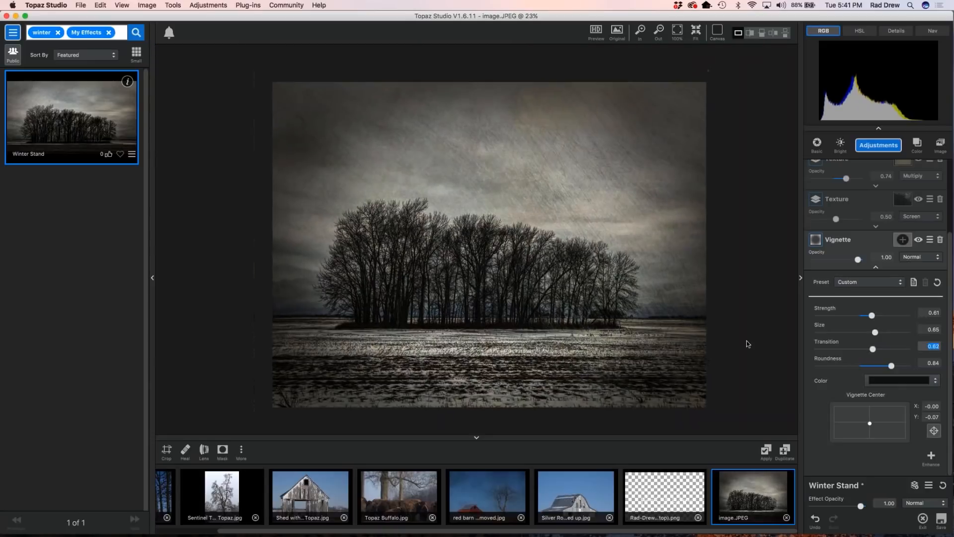
pyautogui.scroll(-1, 746, 341)
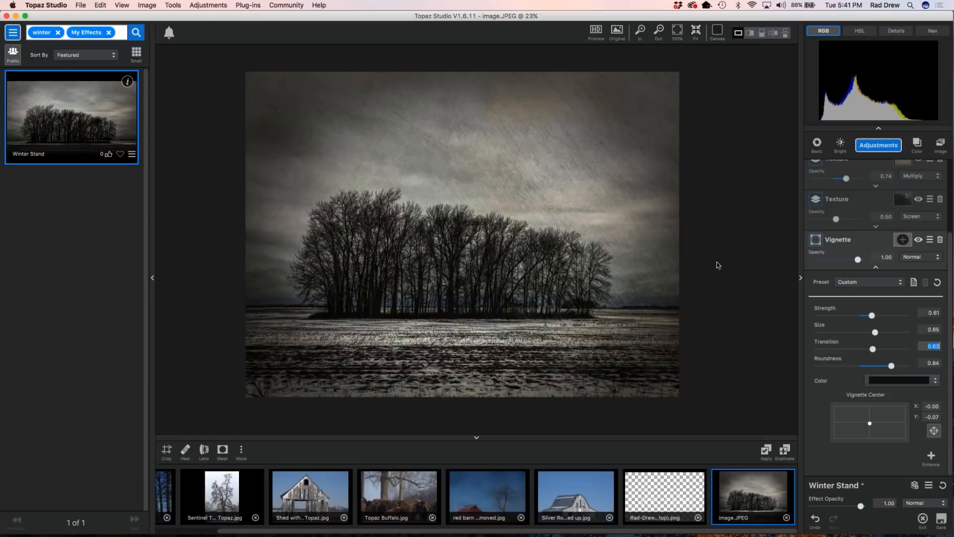
pyautogui.scroll(-1, 717, 261)
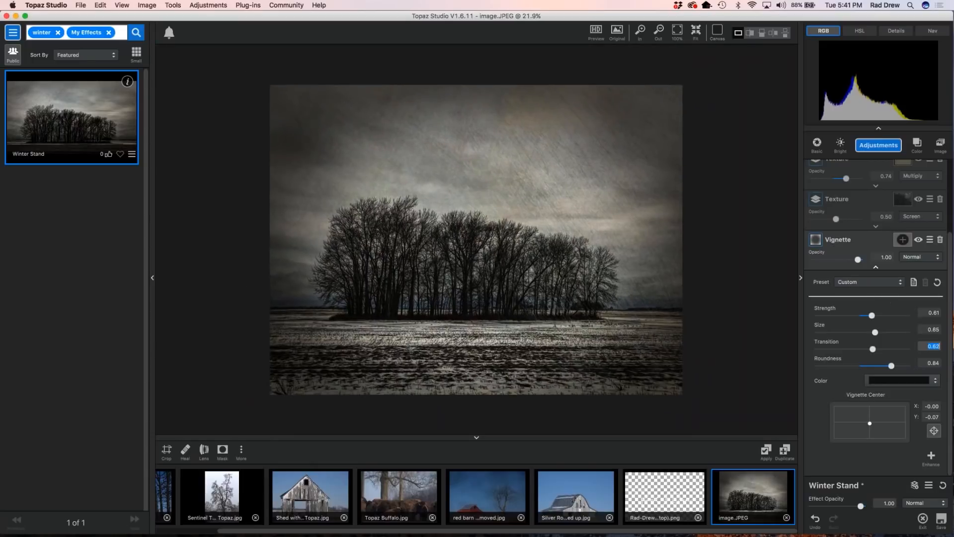
pyautogui.click(887, 297)
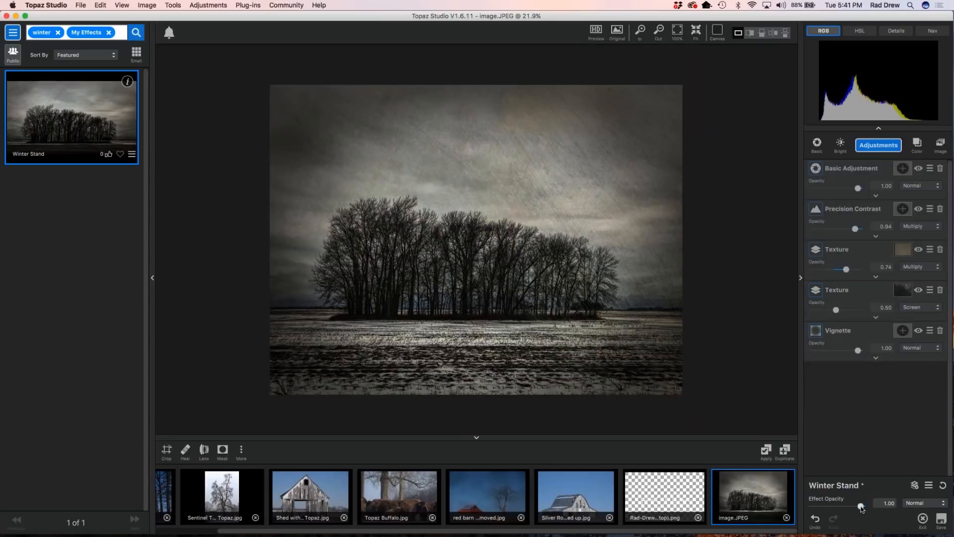
# Raise the Multiply-blended Texture's Opacity to 0.86 and set the overall Effect Opacity to 0.80
pyautogui.moveTo(859, 508); pyautogui.dragTo(855, 508)
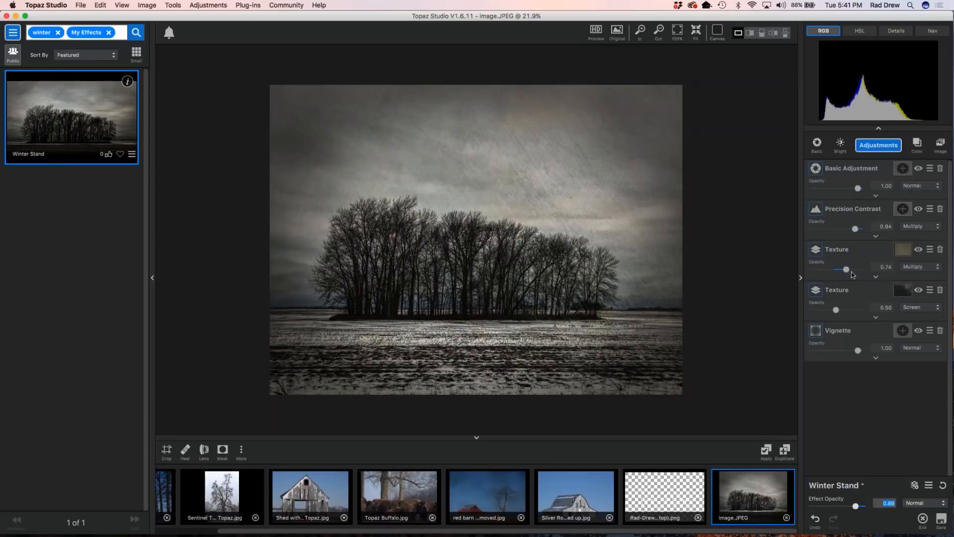
pyautogui.moveTo(846, 269); pyautogui.dragTo(851, 270)
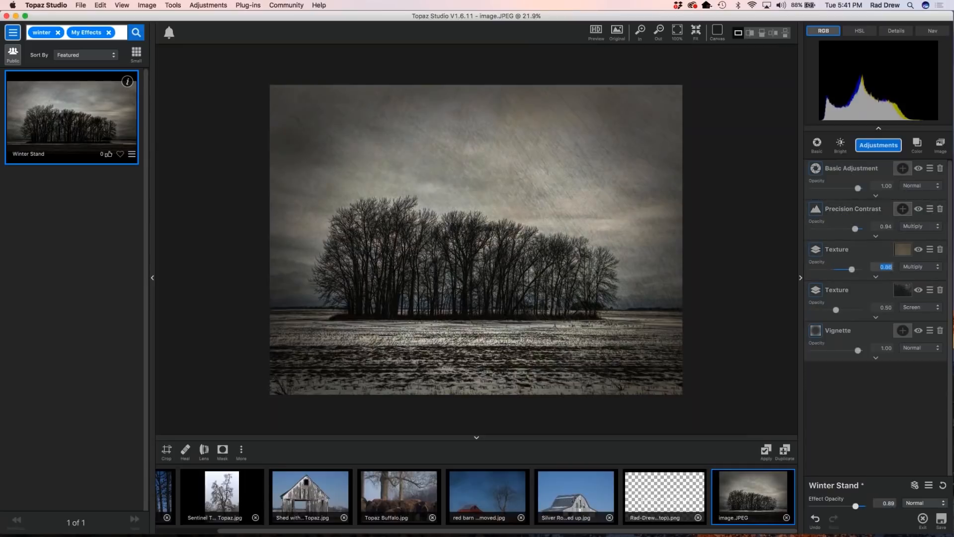
pyautogui.click(850, 507)
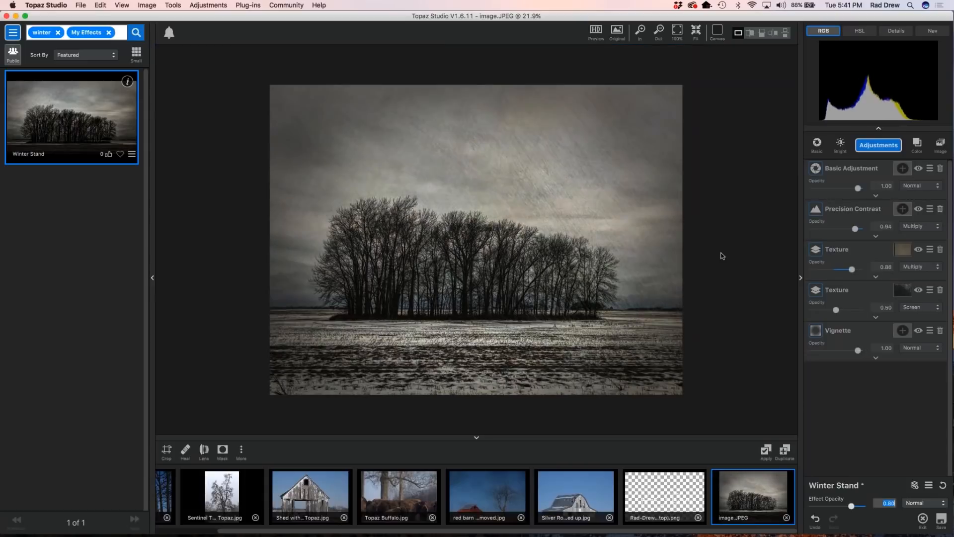
# Add the transparent signature PNG from the open images as an image layer above the Vignette
pyautogui.scroll(-2, 722, 256)
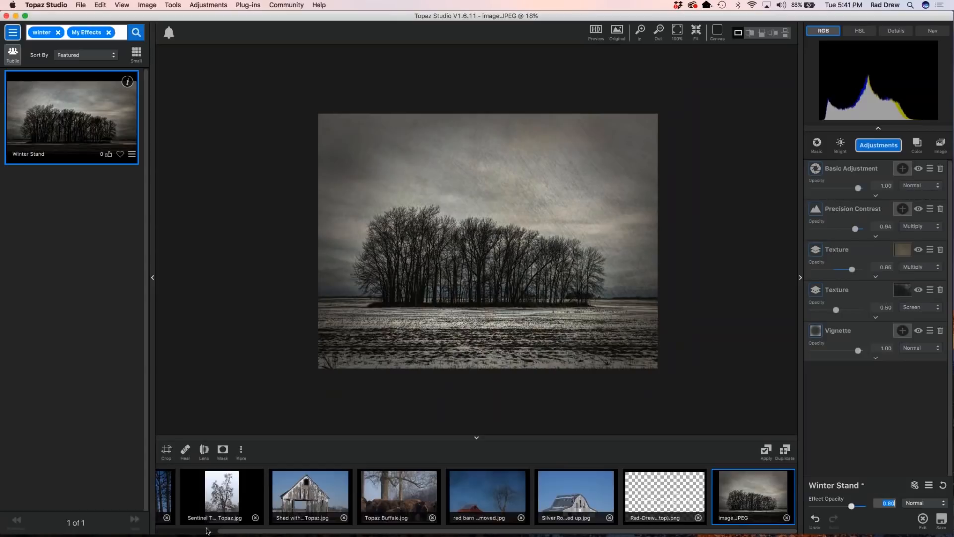
pyautogui.hscroll(-2, 194, 532)
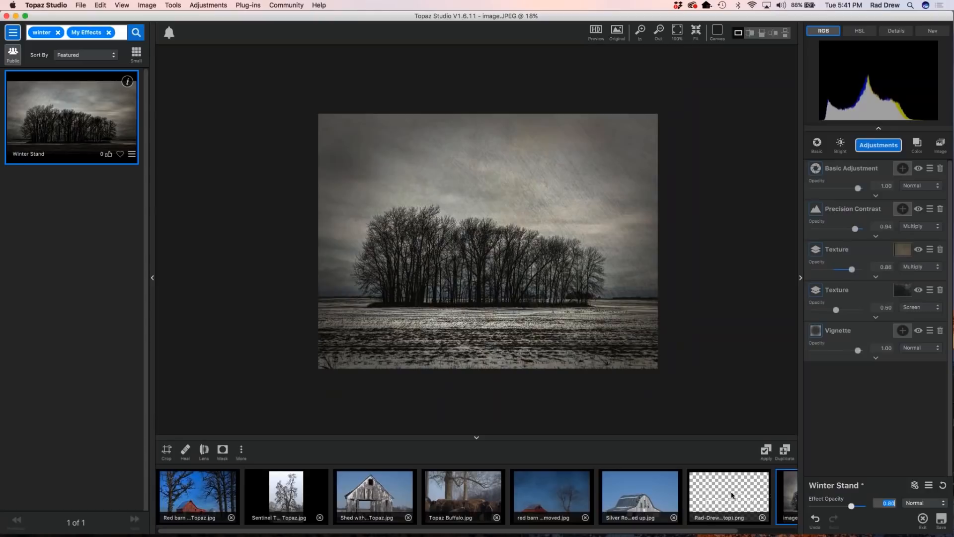
pyautogui.moveTo(710, 500); pyautogui.dragTo(899, 412)
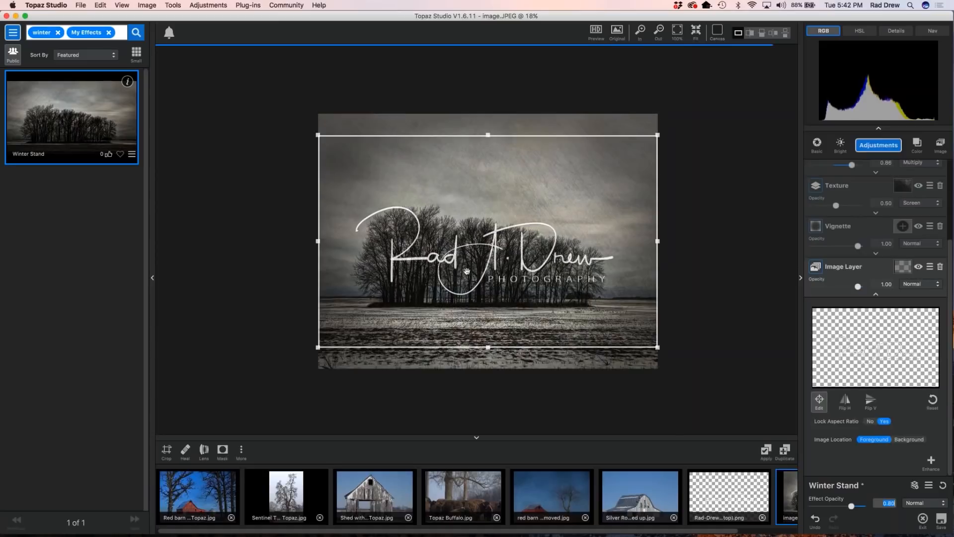
# Scale the signature down proportionally, place it in the photo's upper right corner and finish editing its placement
pyautogui.moveTo(318, 346); pyautogui.dragTo(508, 228)
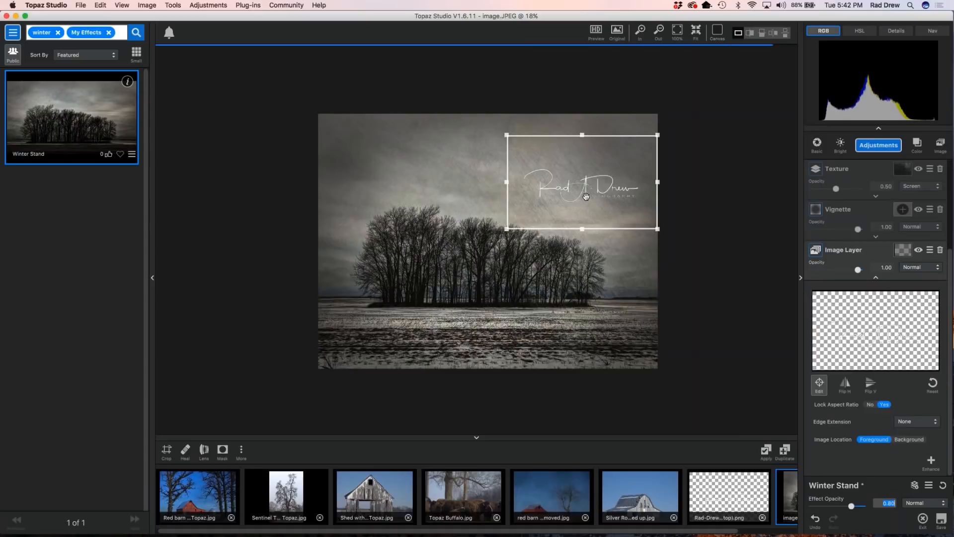
pyautogui.moveTo(588, 188); pyautogui.dragTo(601, 151)
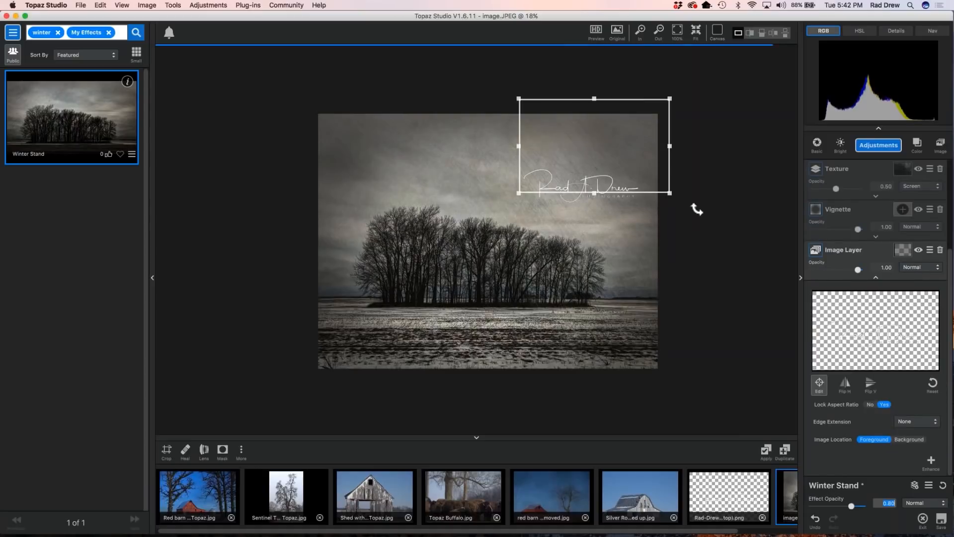
pyautogui.moveTo(518, 193); pyautogui.dragTo(545, 176)
pyautogui.moveTo(592, 158); pyautogui.dragTo(592, 147)
pyautogui.moveTo(700, 197); pyautogui.dragTo(671, 175)
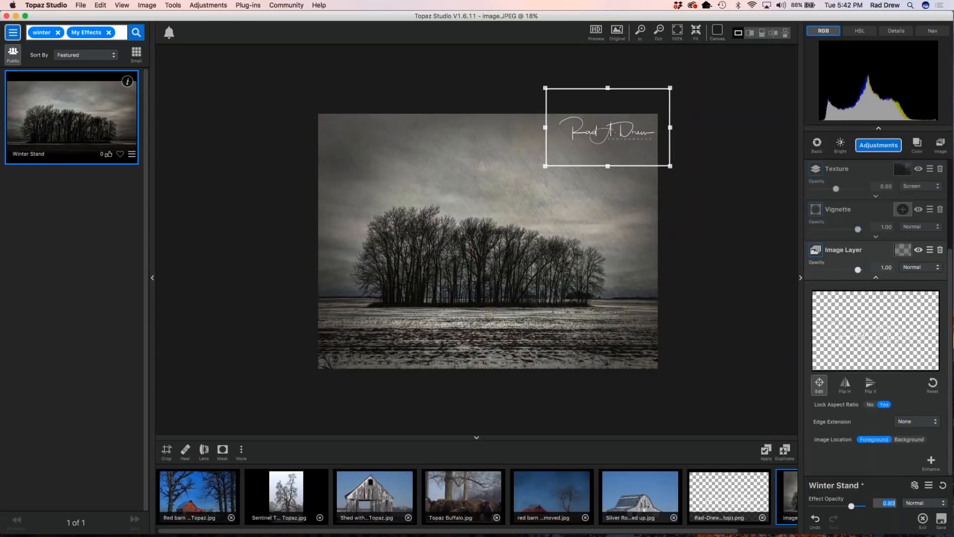
pyautogui.click(825, 389)
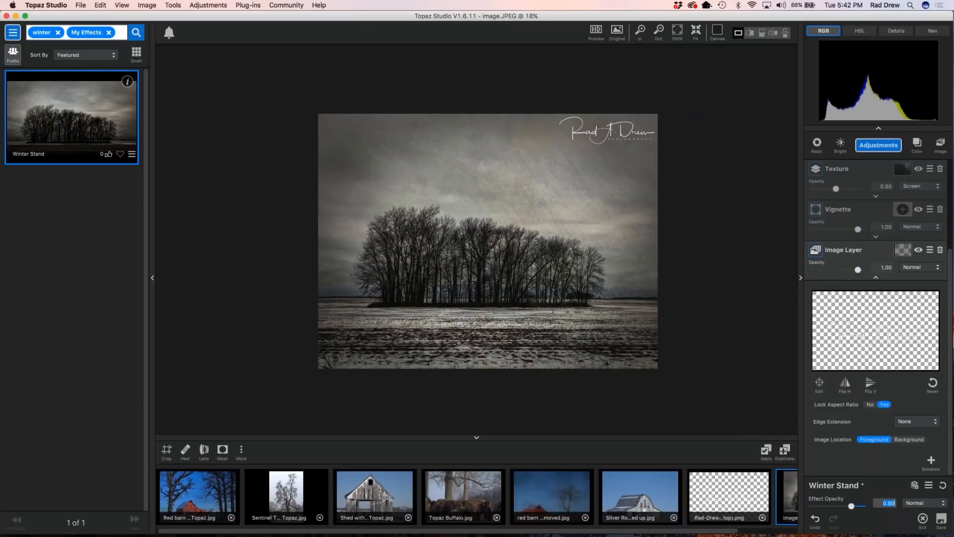
# Lower the signature image layer's Opacity to 0.59 and review the stack of adjustments
pyautogui.moveTo(857, 269); pyautogui.dragTo(836, 270)
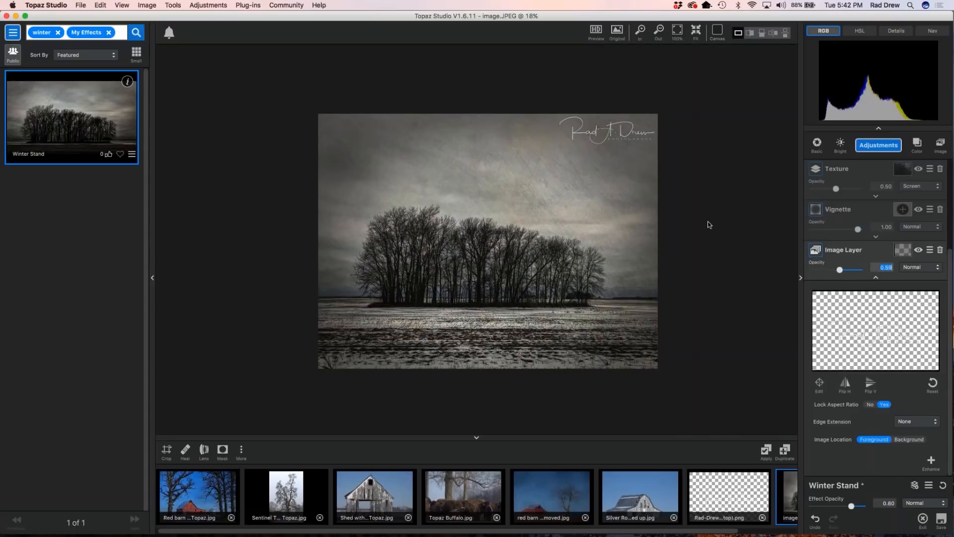
pyautogui.scroll(-1, 702, 223)
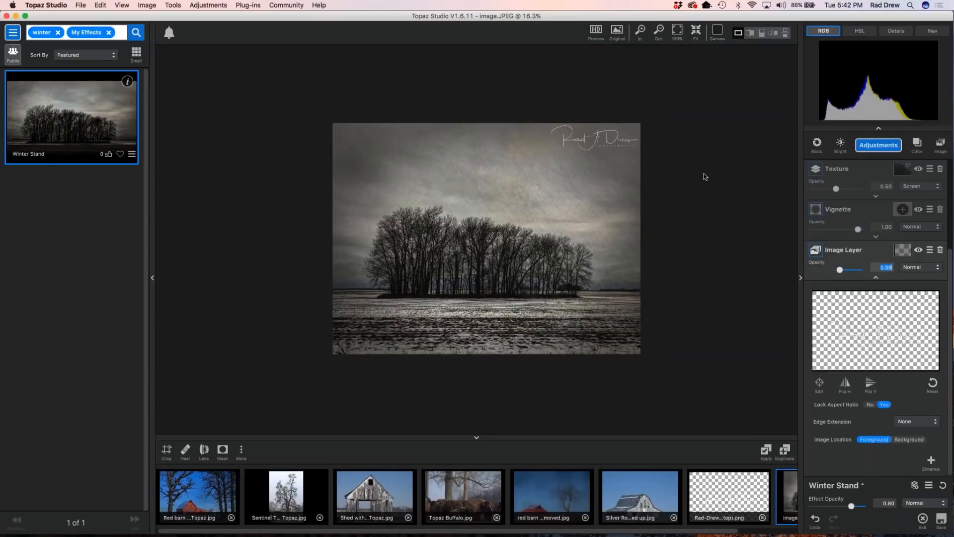
pyautogui.scroll(-1, 693, 214)
pyautogui.scroll(1, 687, 216)
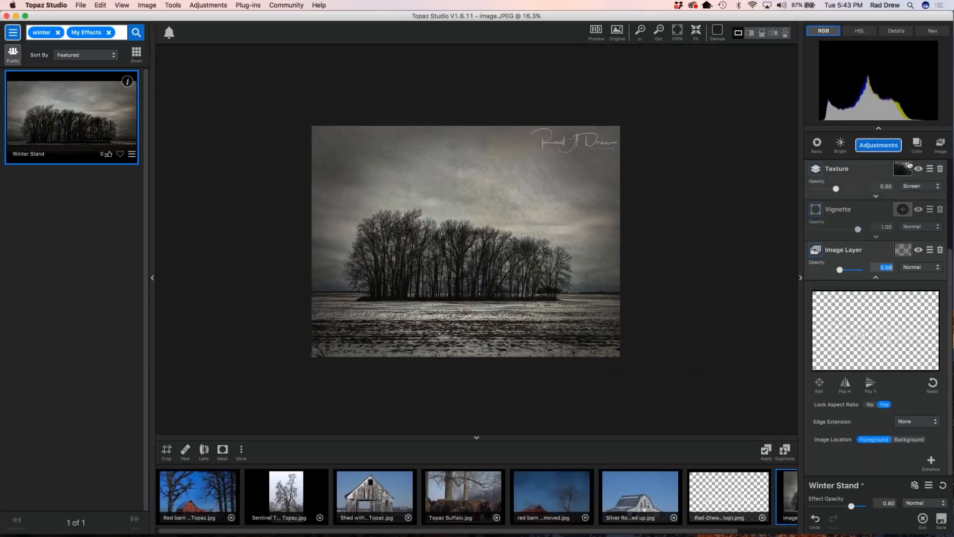
pyautogui.scroll(5, 892, 224)
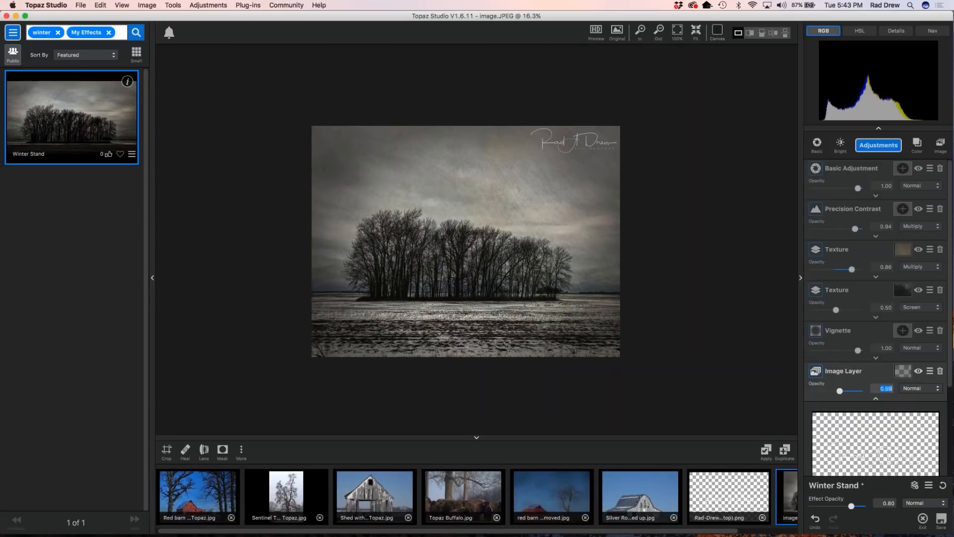
# Open the Shed with implement photo from the open images and straighten it with a crop Angle of -0.49
pyautogui.click(359, 496)
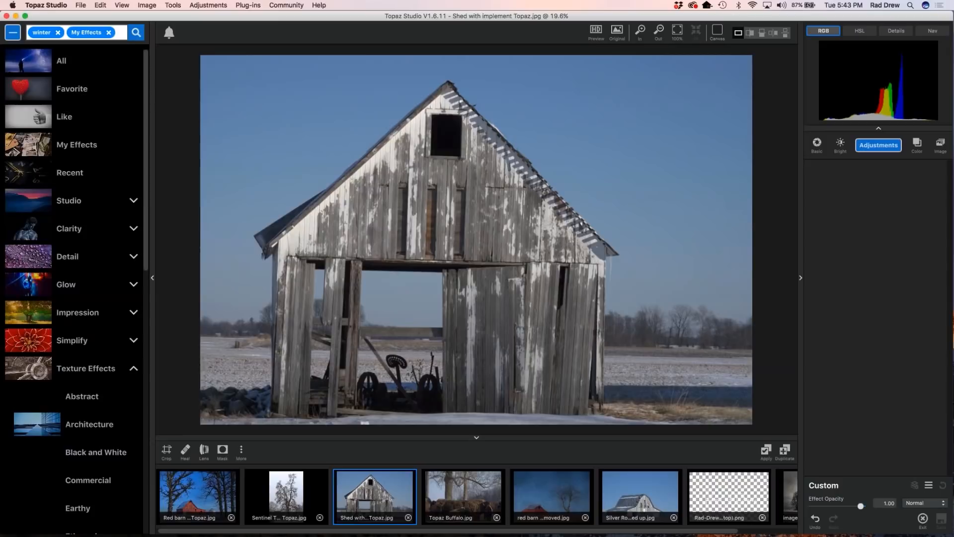
pyautogui.click(167, 451)
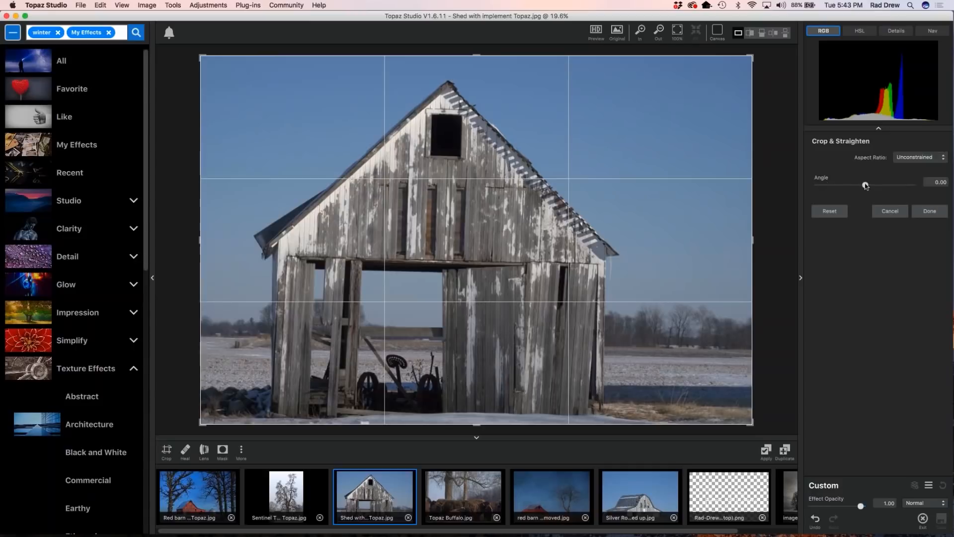
pyautogui.moveTo(866, 185); pyautogui.dragTo(866, 186)
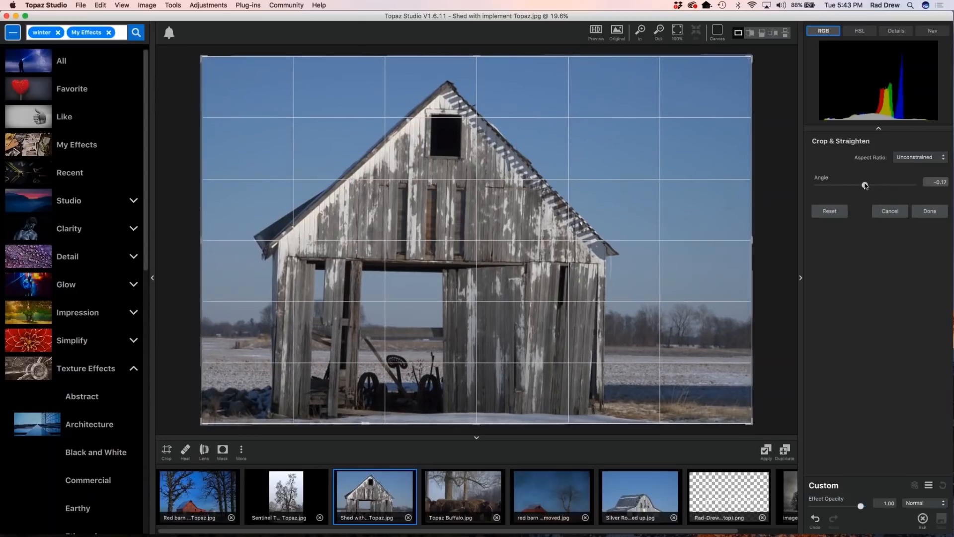
pyautogui.moveTo(865, 186)
pyautogui.mouseDown()
pyautogui.moveTo(852, 186)
pyautogui.moveTo(865, 186)
pyautogui.mouseUp()
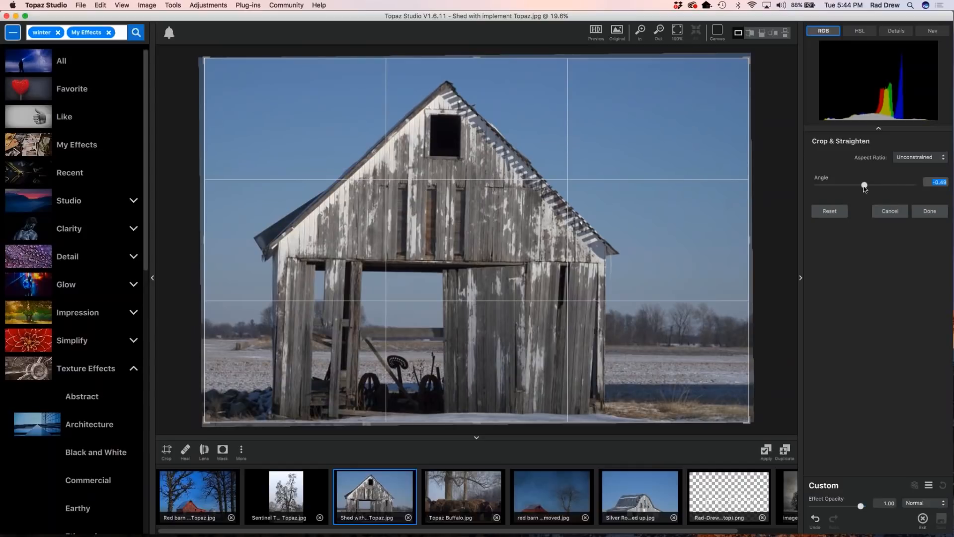
pyautogui.click(930, 211)
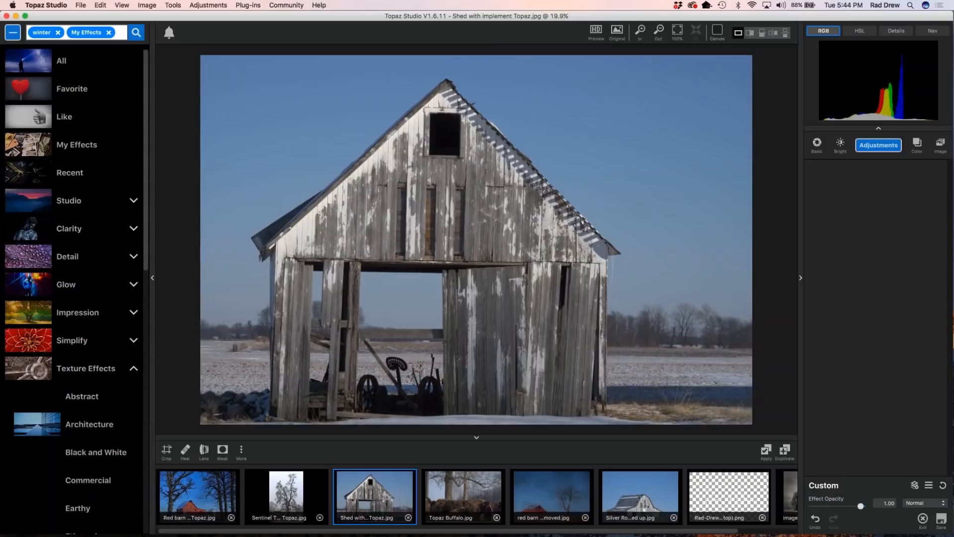
# Search My Effects for "barn" and apply the Barn with Seat in door effect to the shed photo
pyautogui.click(82, 145)
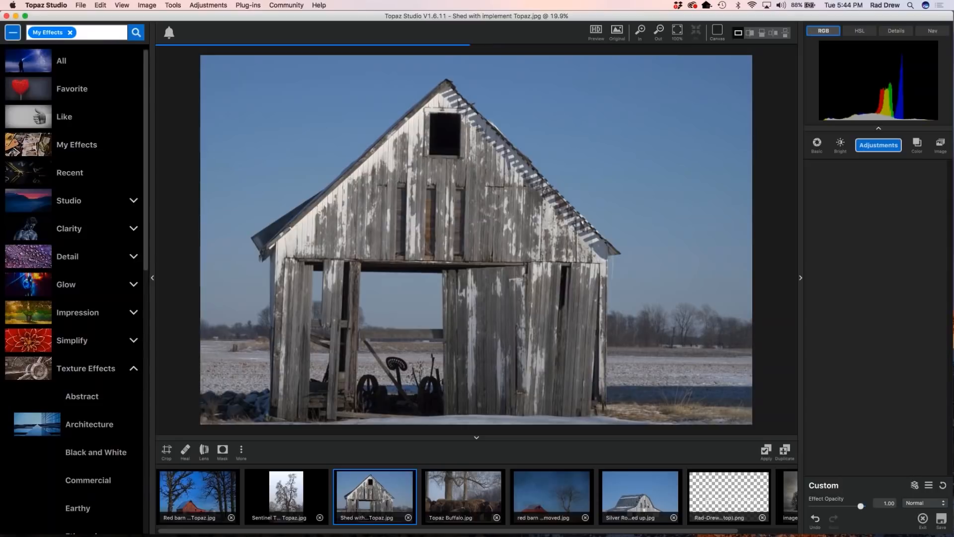
pyautogui.click(90, 30)
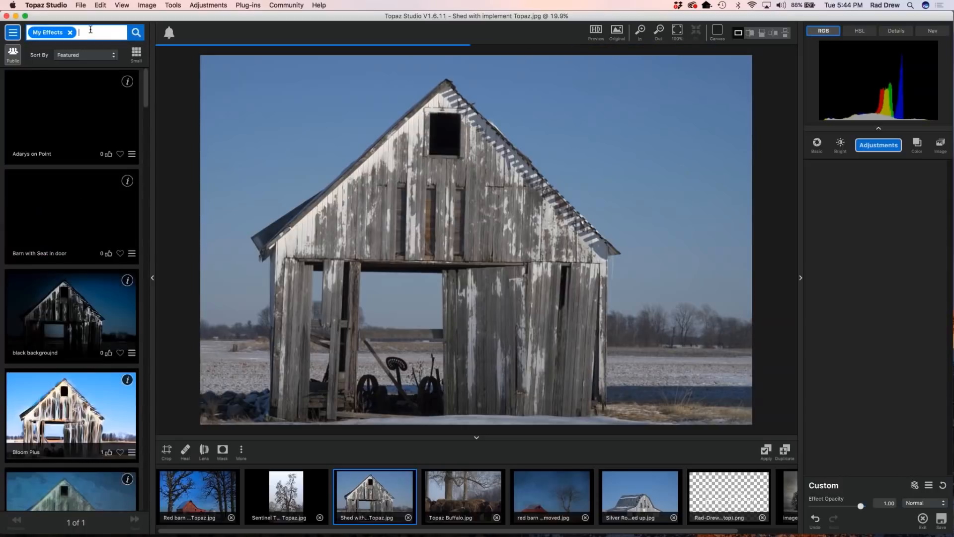
pyautogui.write('barn')
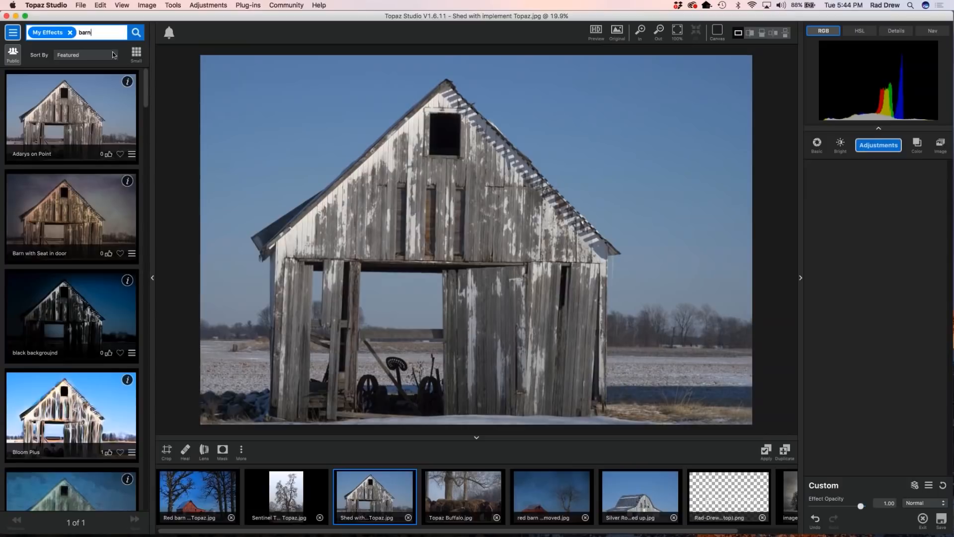
pyautogui.press('Return')
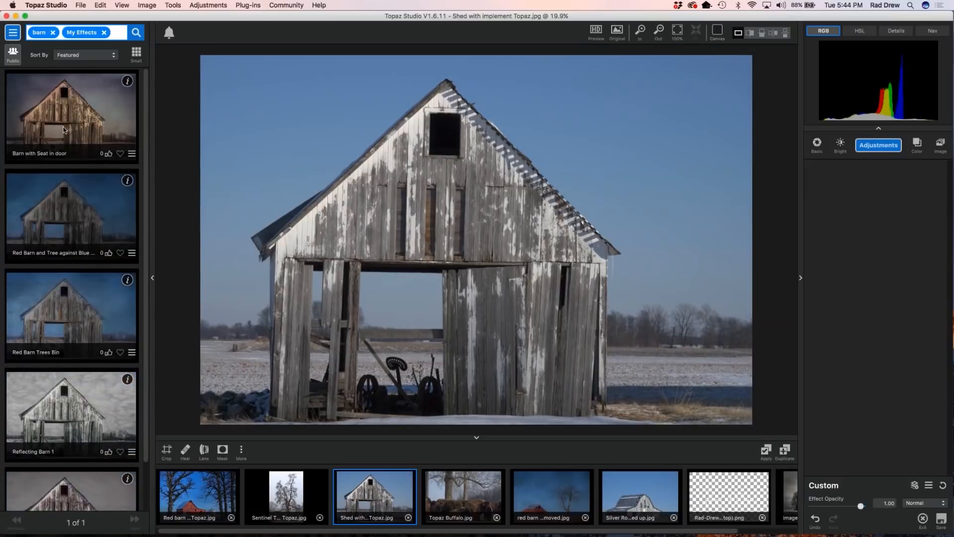
pyautogui.click(64, 127)
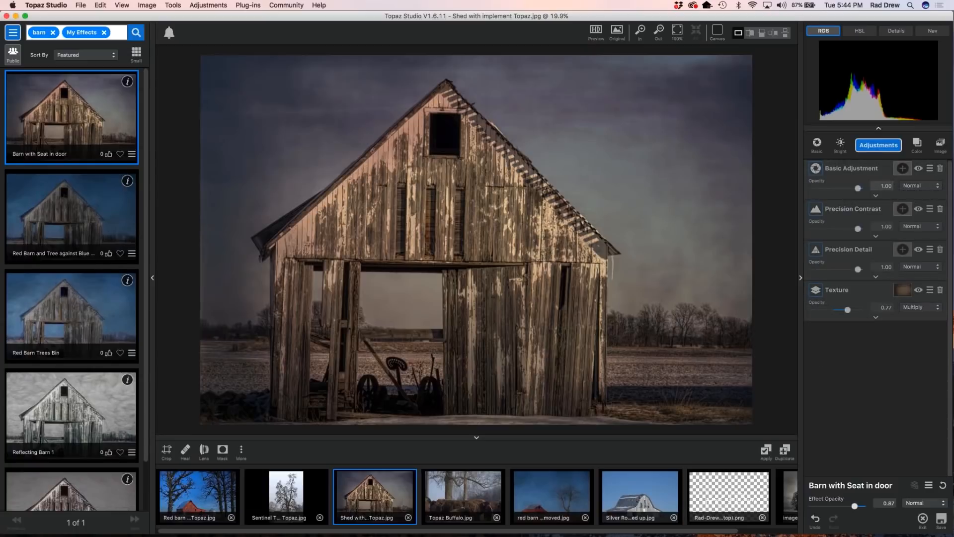
# Examine the effect's Basic Adjustment values, the Texture's image choices and its tone settings
pyautogui.click(866, 179)
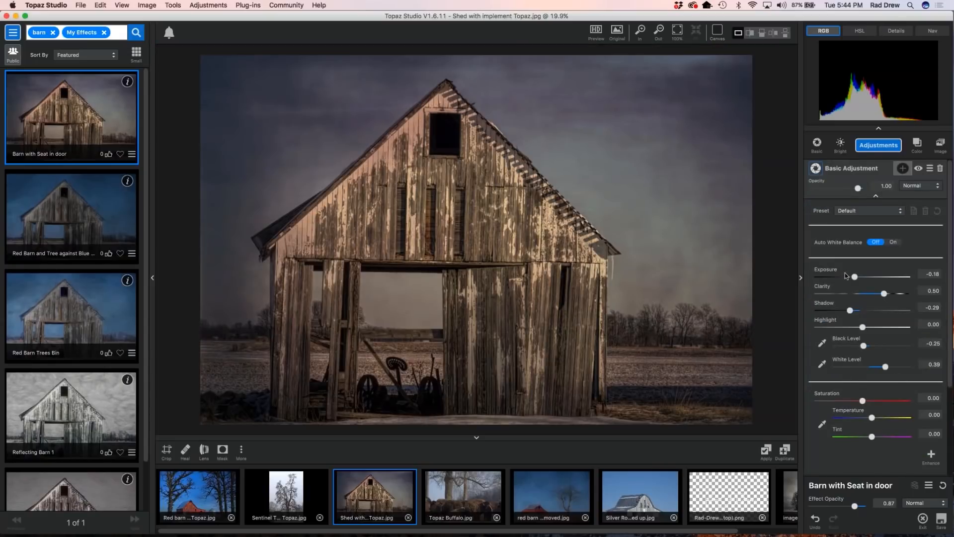
pyautogui.click(875, 196)
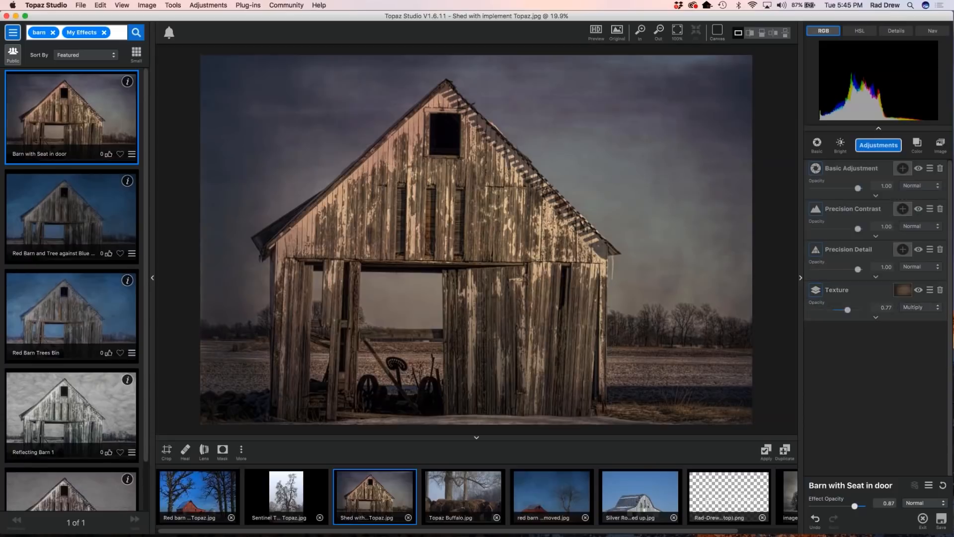
pyautogui.click(875, 317)
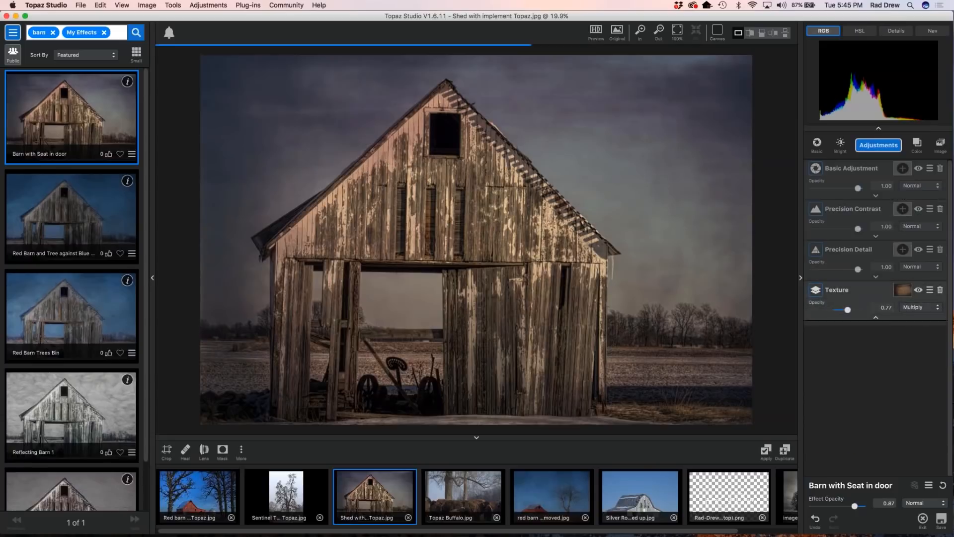
pyautogui.scroll(-2, 951, 353)
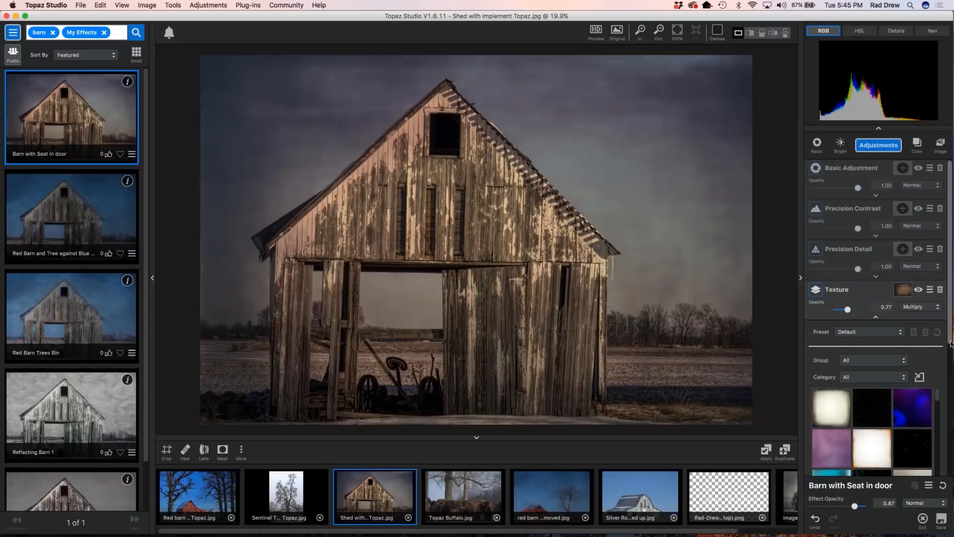
pyautogui.scroll(-5, 951, 352)
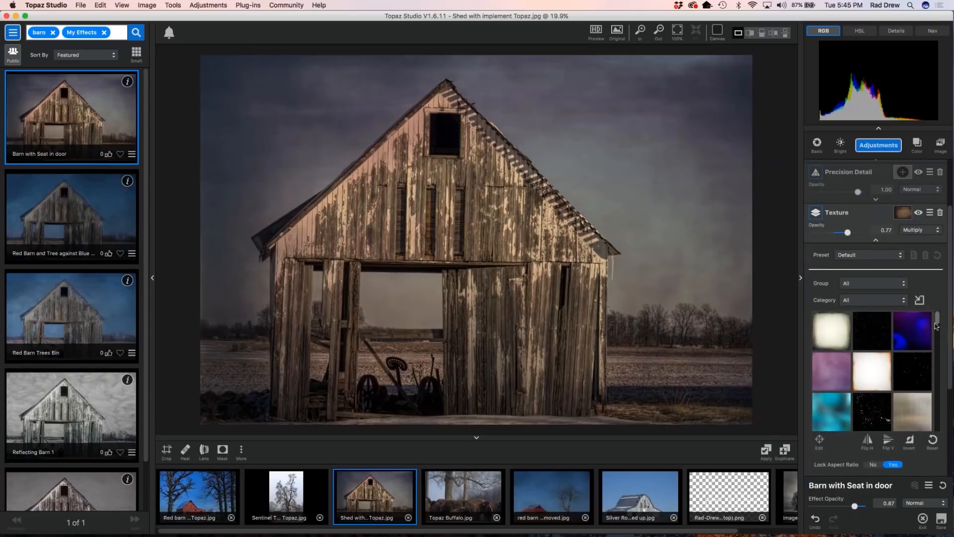
pyautogui.moveTo(939, 326); pyautogui.dragTo(952, 373)
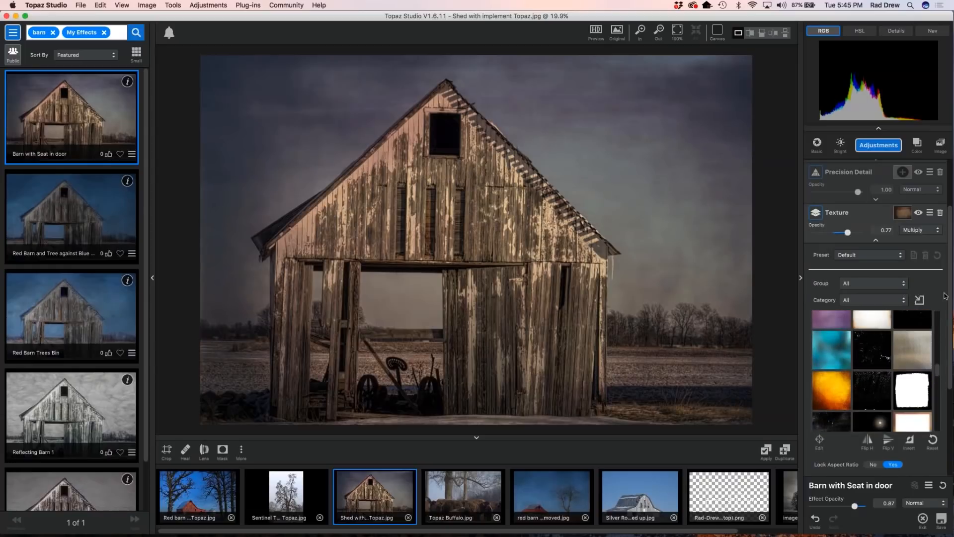
pyautogui.scroll(-5, 887, 320)
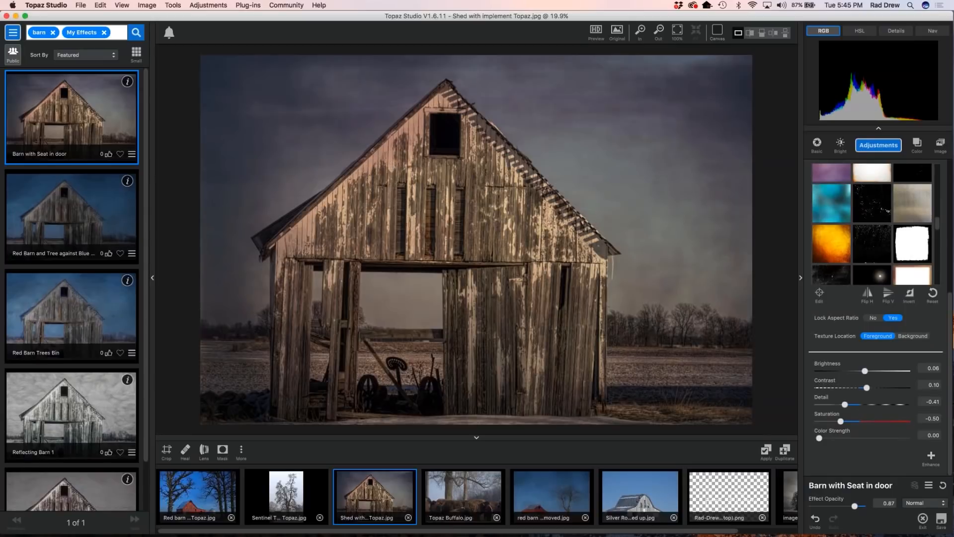
# Try a Texture Detail of 0.30, settle on -0.35, and raise the Texture's Brightness to 0.20
pyautogui.moveTo(846, 408); pyautogui.dragTo(875, 407)
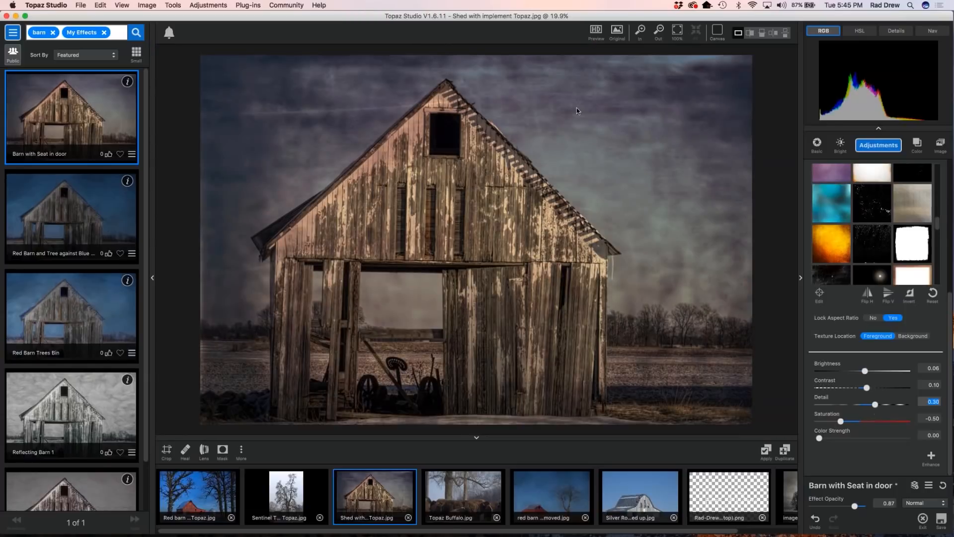
pyautogui.moveTo(875, 404); pyautogui.dragTo(846, 408)
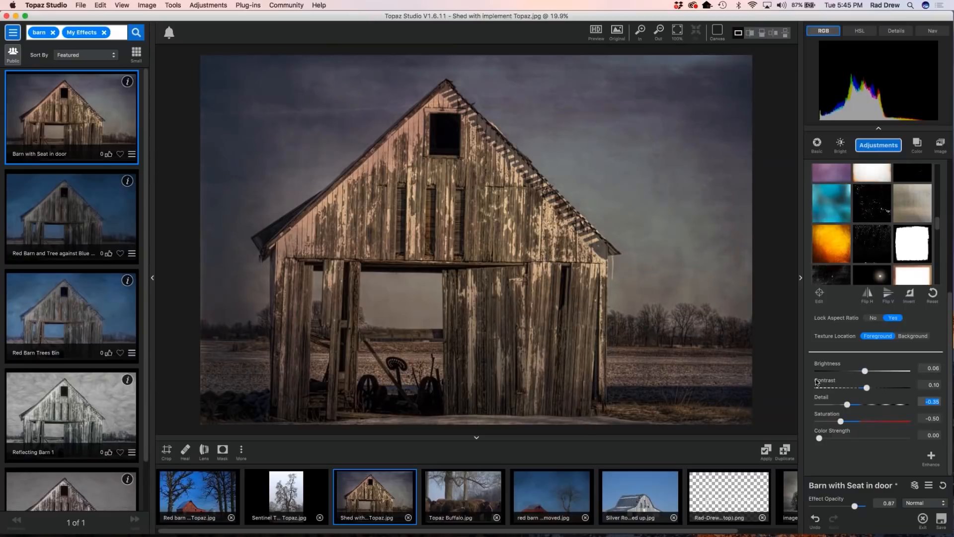
pyautogui.click(864, 370)
pyautogui.moveTo(865, 371); pyautogui.dragTo(871, 371)
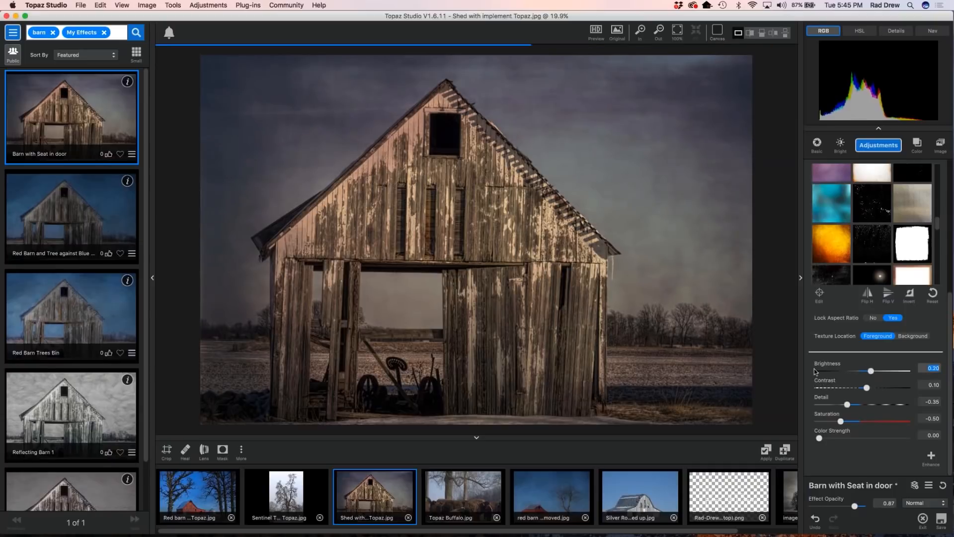
pyautogui.scroll(-2, 660, 319)
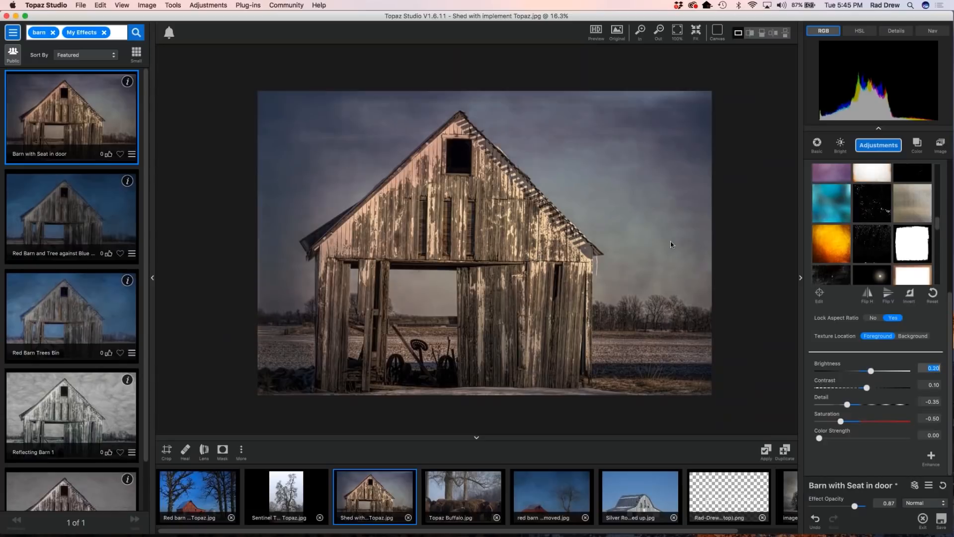
# Revert the shed photo to its unedited, uncropped original and straighten it again slightly with Crop & Straighten
pyautogui.click(927, 206)
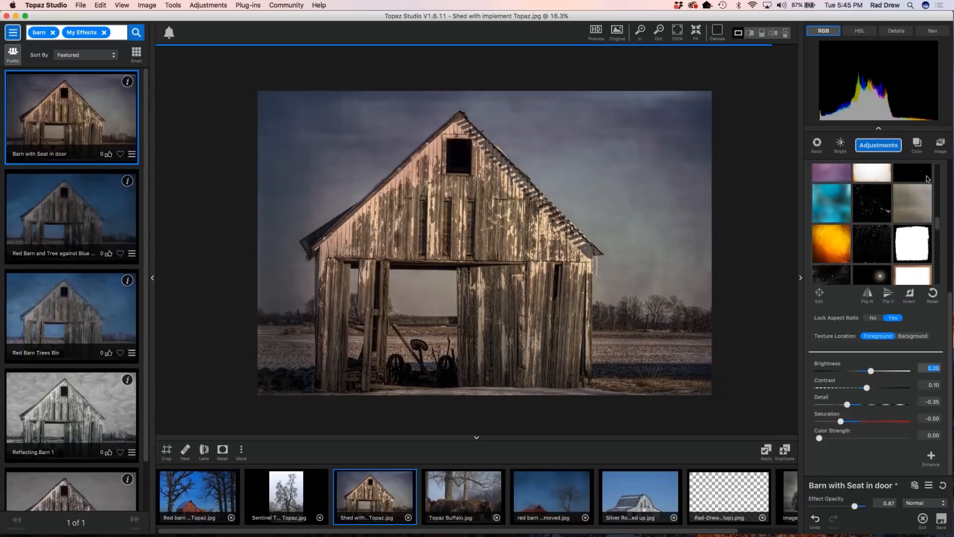
pyautogui.press('Escape')
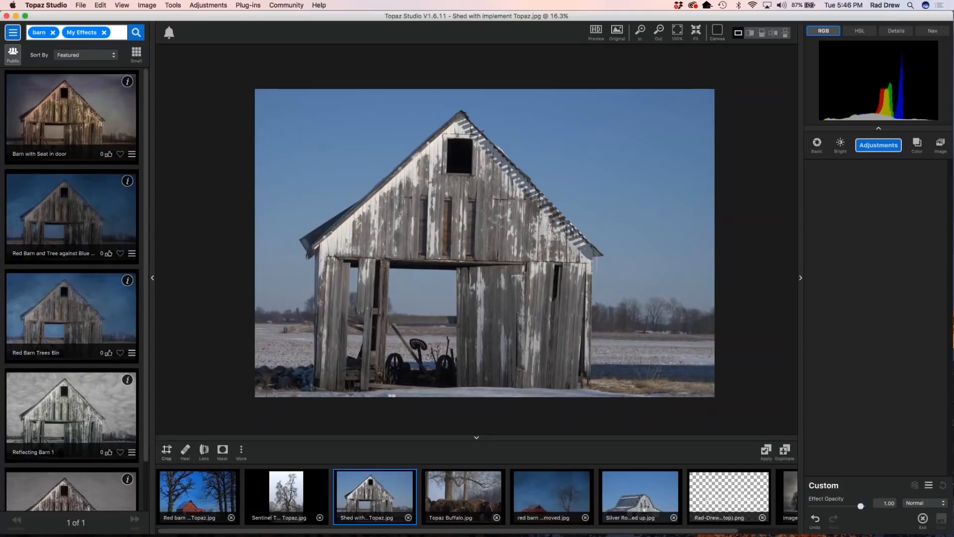
pyautogui.press('c')
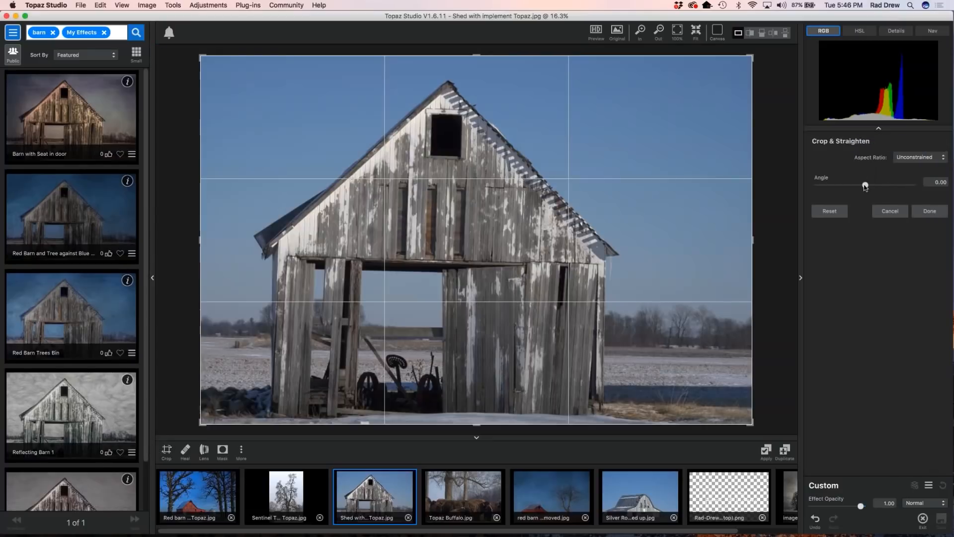
pyautogui.moveTo(865, 187); pyautogui.dragTo(865, 187)
pyautogui.click(929, 211)
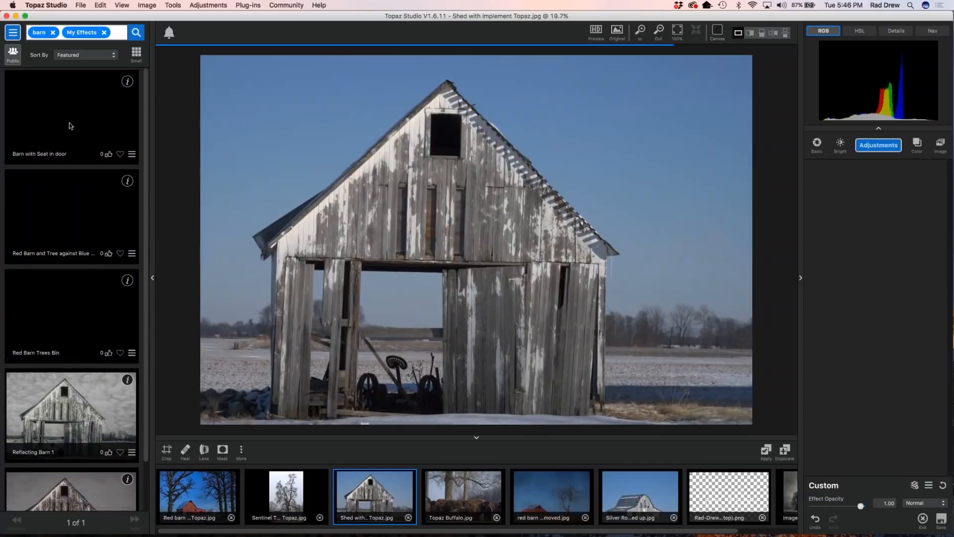
# Reset the effects filter to My Effects and search it for "barn"
pyautogui.click(104, 33)
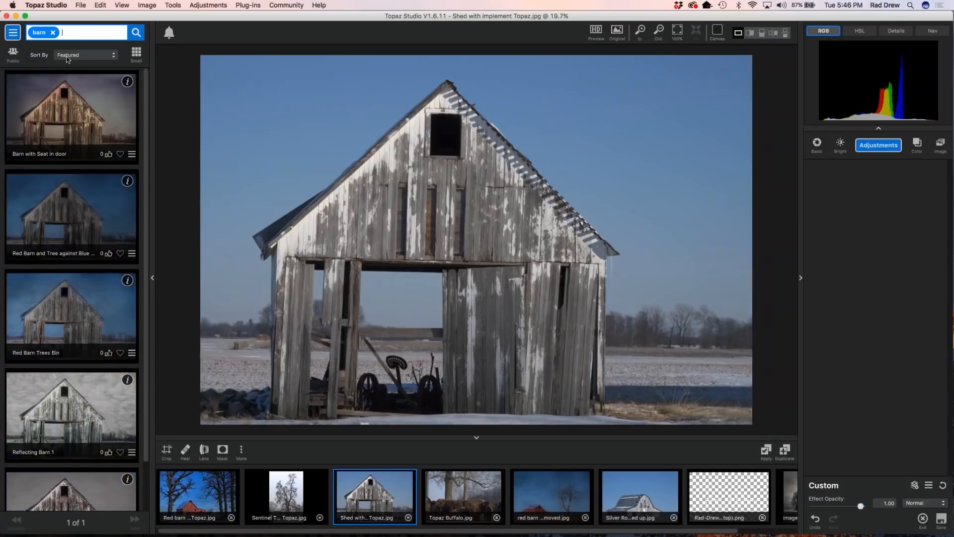
pyautogui.click(20, 39)
pyautogui.click(64, 145)
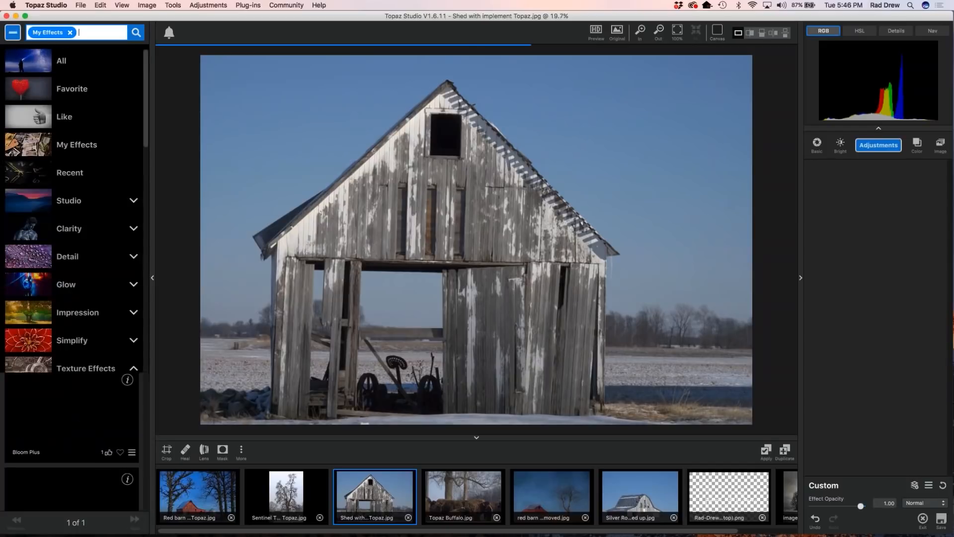
pyautogui.write('barn')
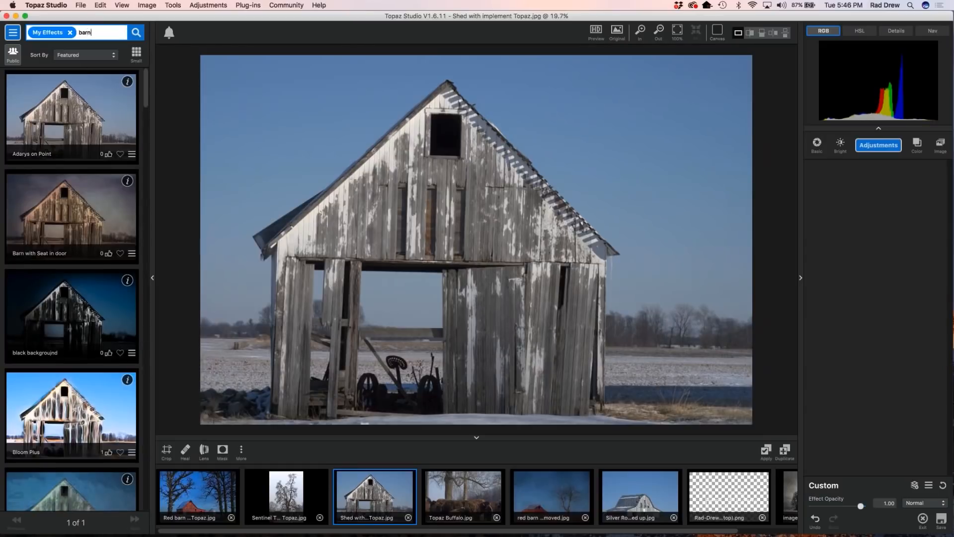
pyautogui.click(130, 32)
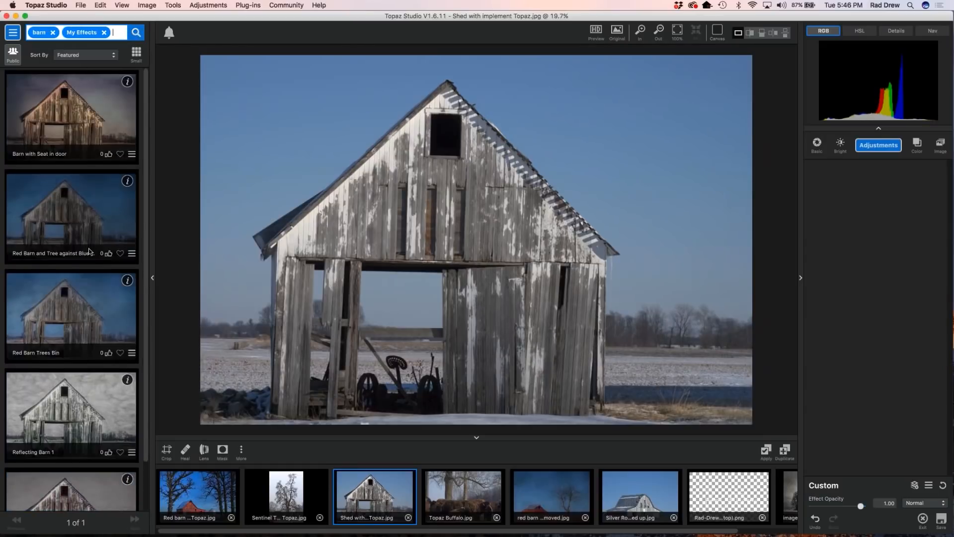
# Try Red Barn and Tree against Blue at 0.83 effect opacity, and Red Barn Trees Bin with Impression opacity 0.95, on the shed photo
pyautogui.scroll(-1, 90, 229)
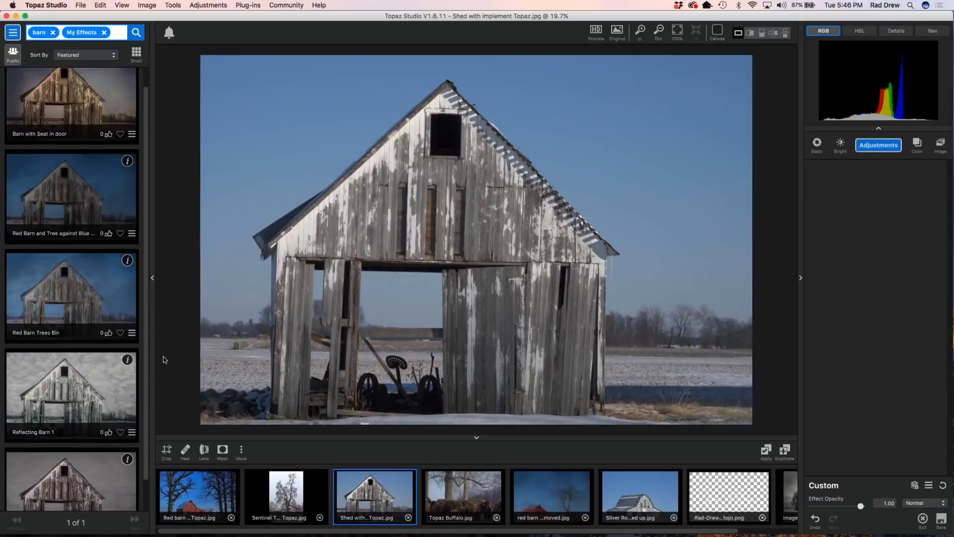
pyautogui.scroll(-2, 76, 350)
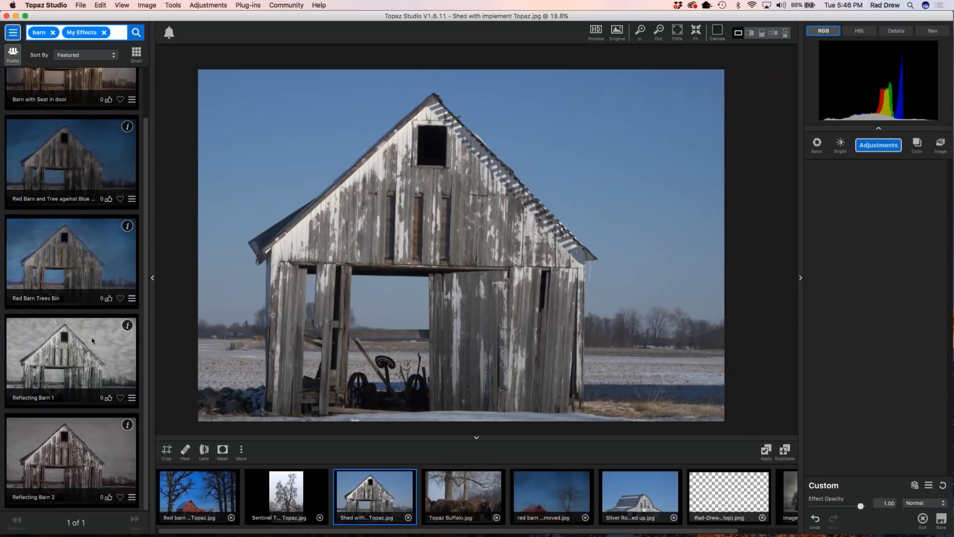
pyautogui.scroll(3, 97, 208)
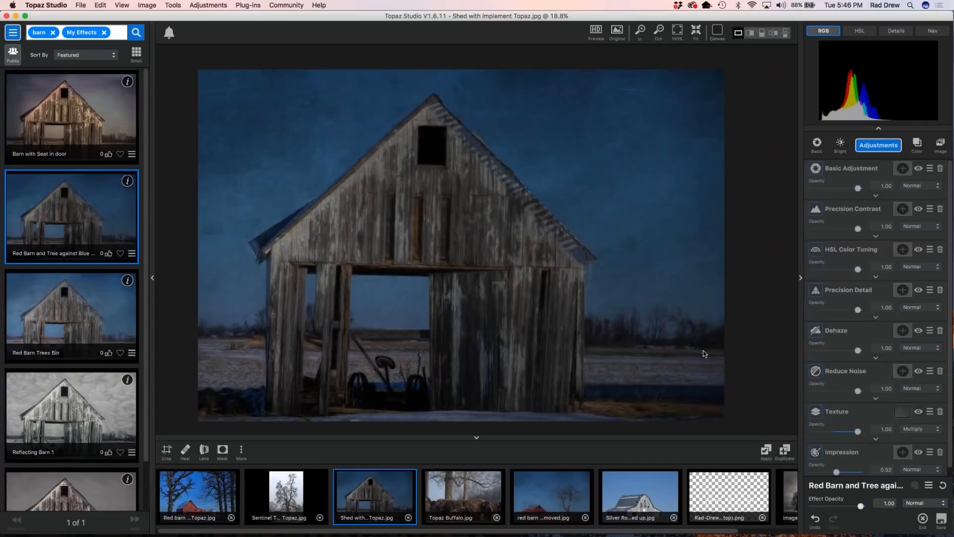
pyautogui.moveTo(860, 506); pyautogui.dragTo(853, 507)
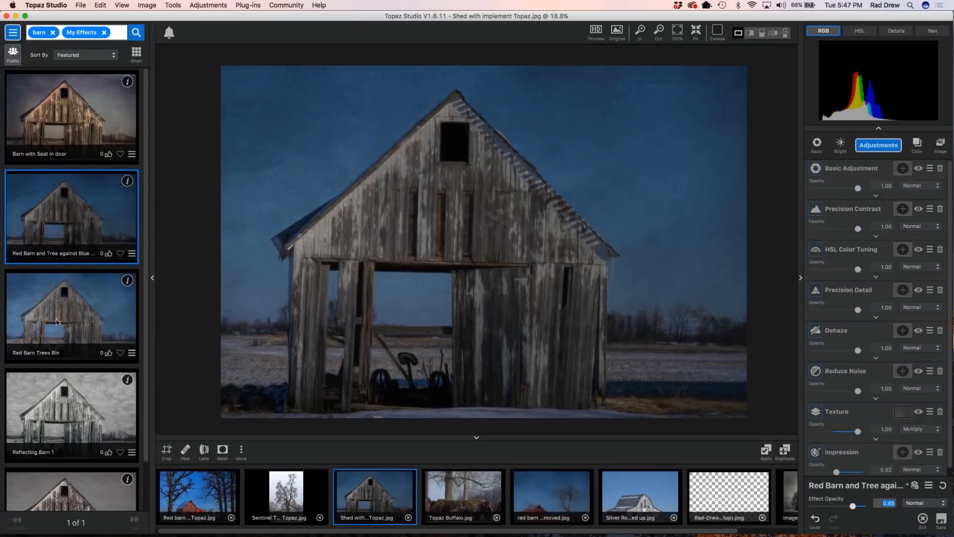
pyautogui.click(74, 307)
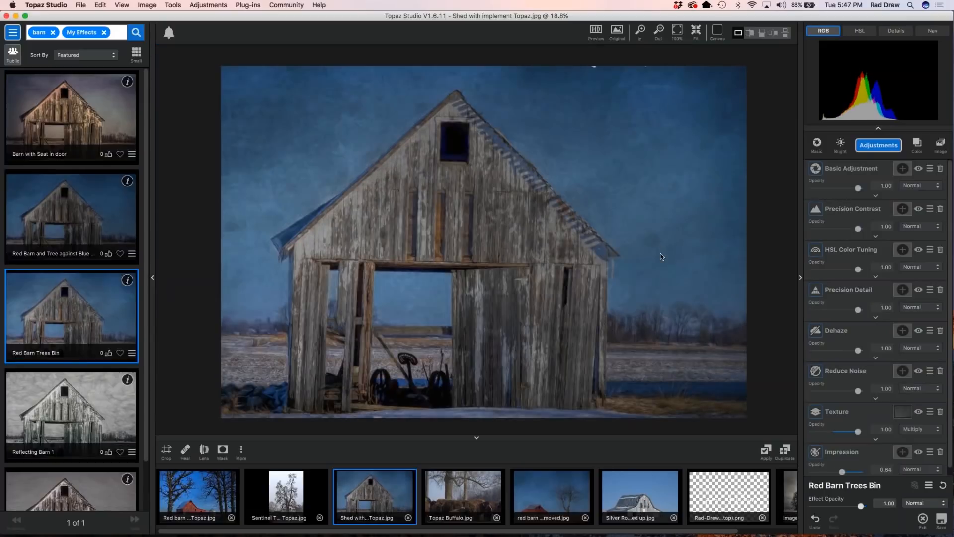
pyautogui.moveTo(841, 472); pyautogui.dragTo(853, 478)
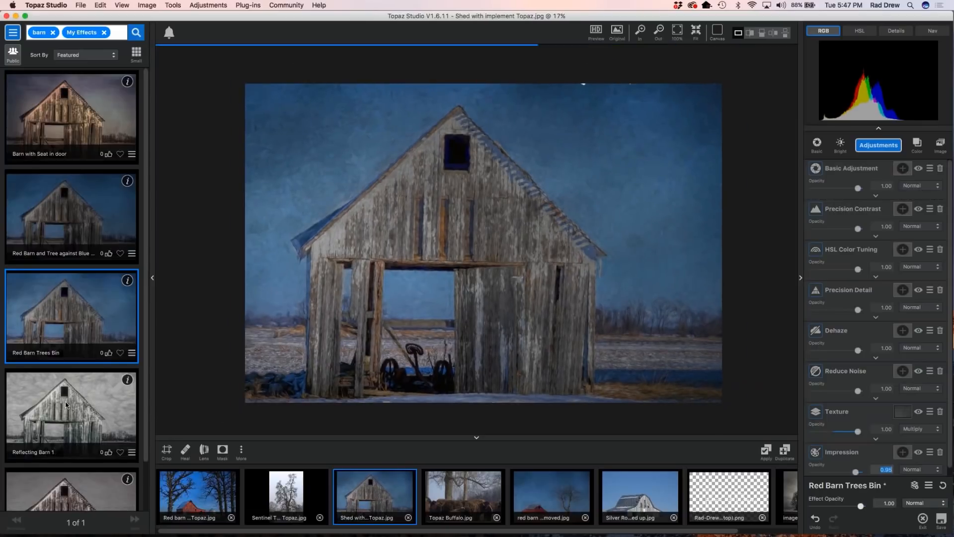
# Apply the Reflecting Barn 1 effect to the shed photo and check the monochrome look
pyautogui.click(68, 405)
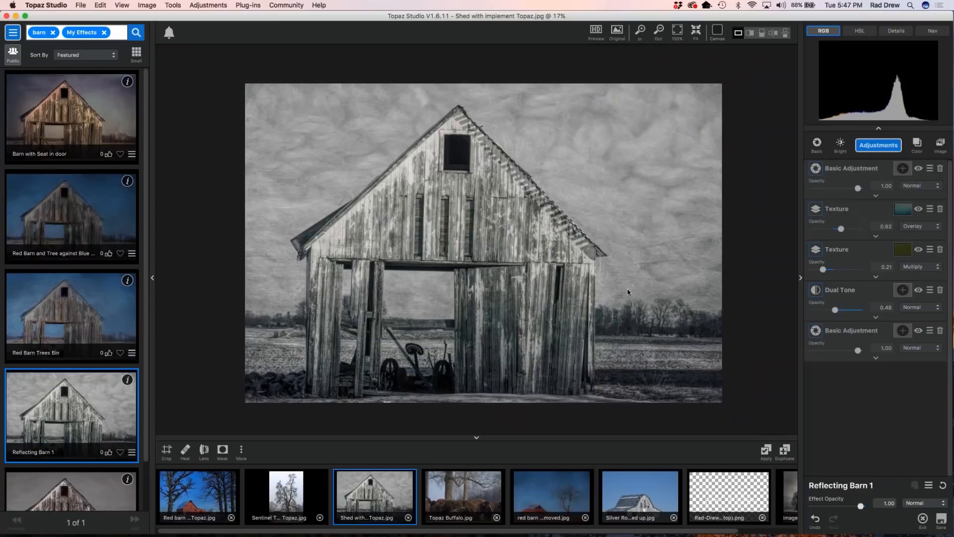
pyautogui.scroll(-2, 103, 267)
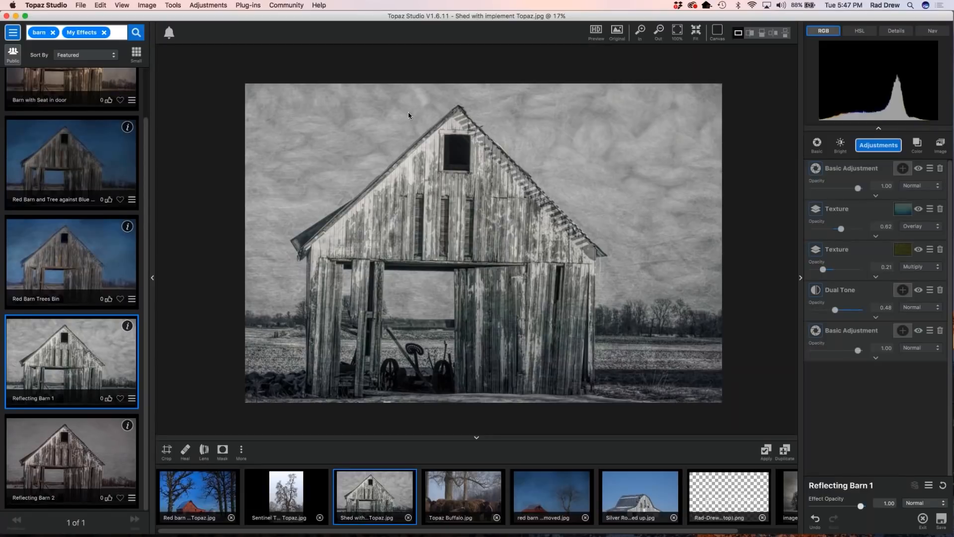
pyautogui.scroll(1, 504, 298)
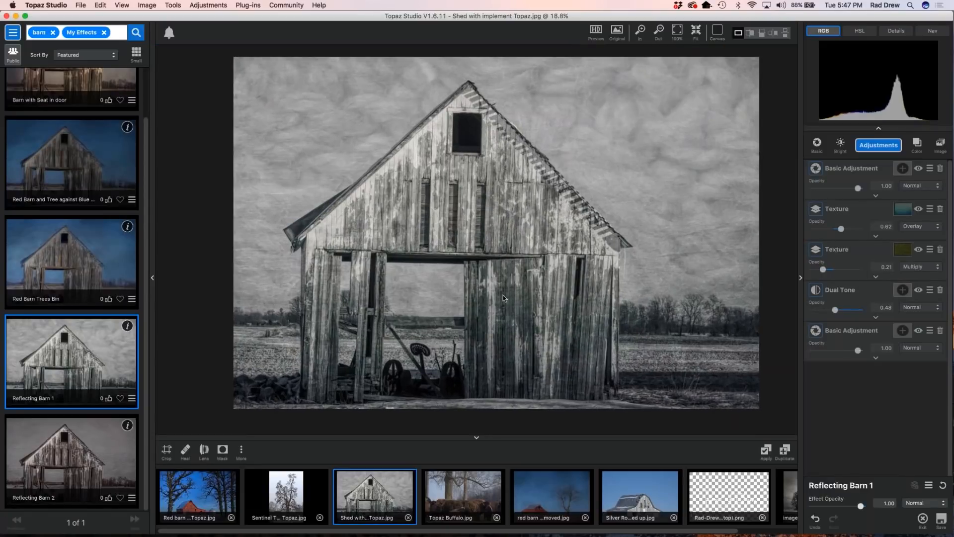
pyautogui.scroll(-1, 660, 193)
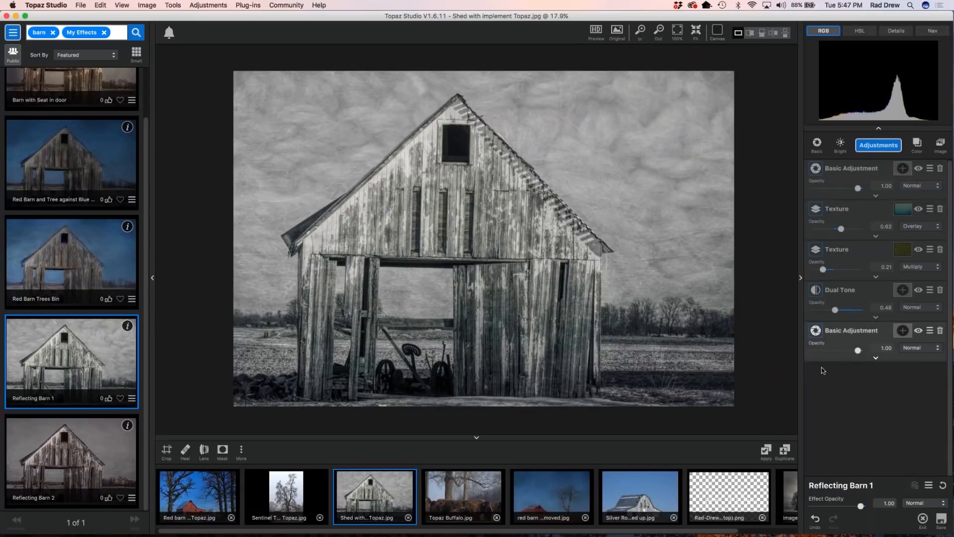
# On the Silver Roof Barn photo, search My Effects for "barn" and apply the Red Barn and Tree against Blue effect
pyautogui.click(635, 496)
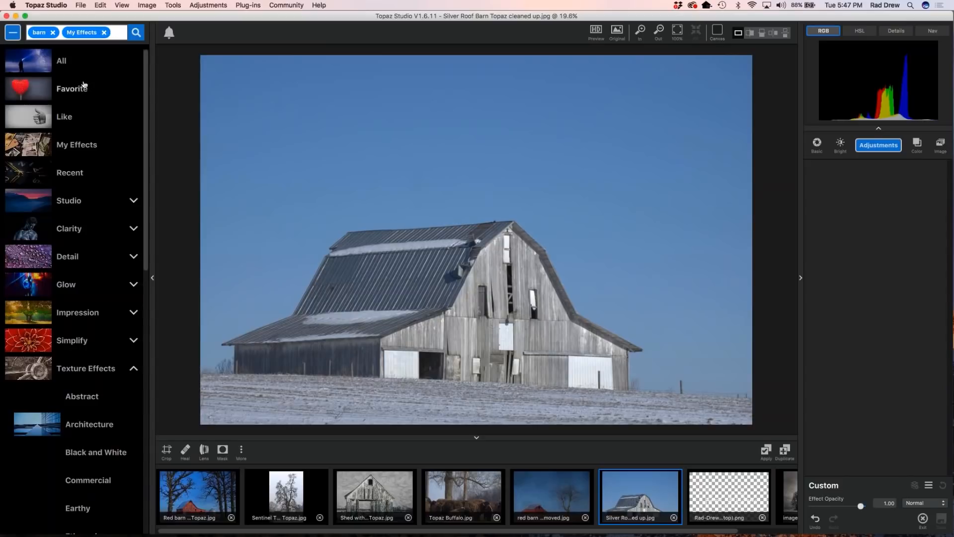
pyautogui.click(87, 143)
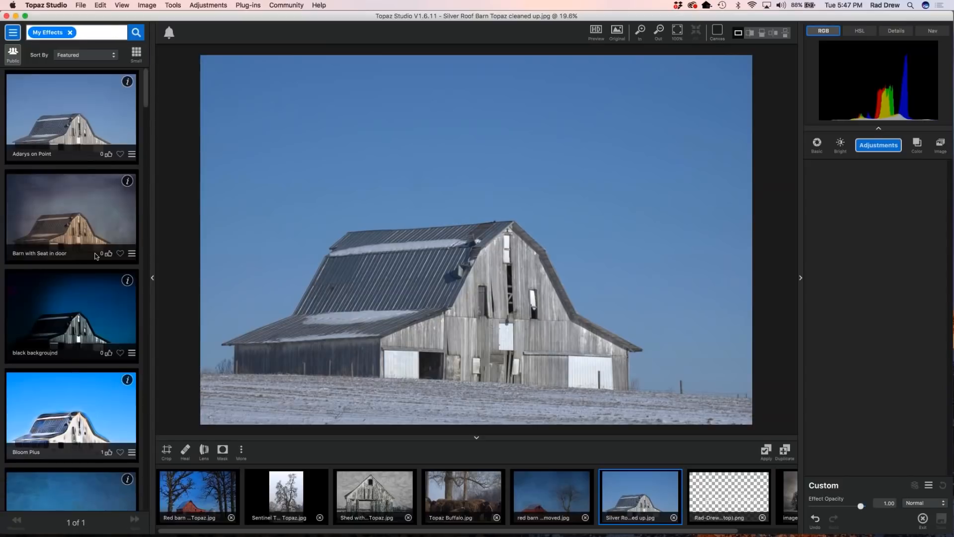
pyautogui.scroll(-3, 52, 389)
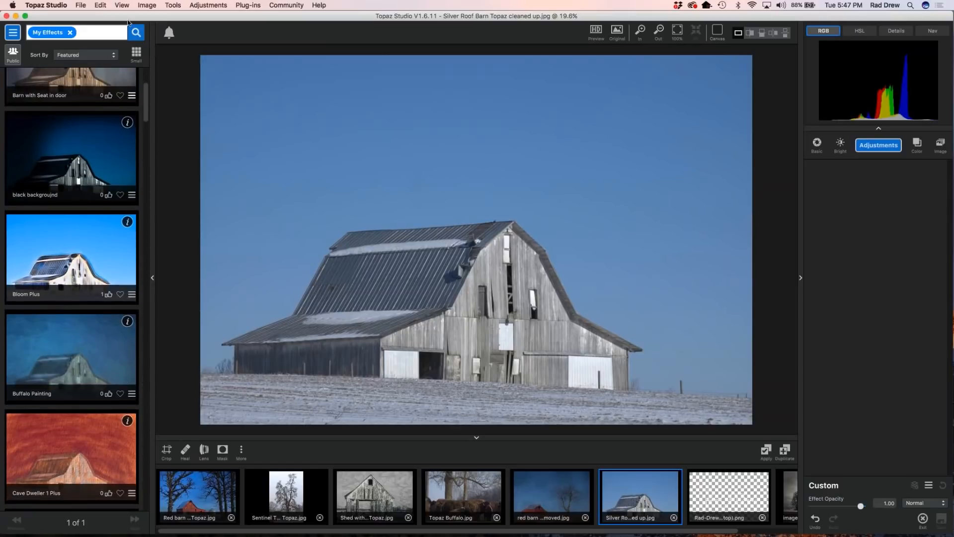
pyautogui.click(96, 33)
pyautogui.write('barn')
pyautogui.press('Return')
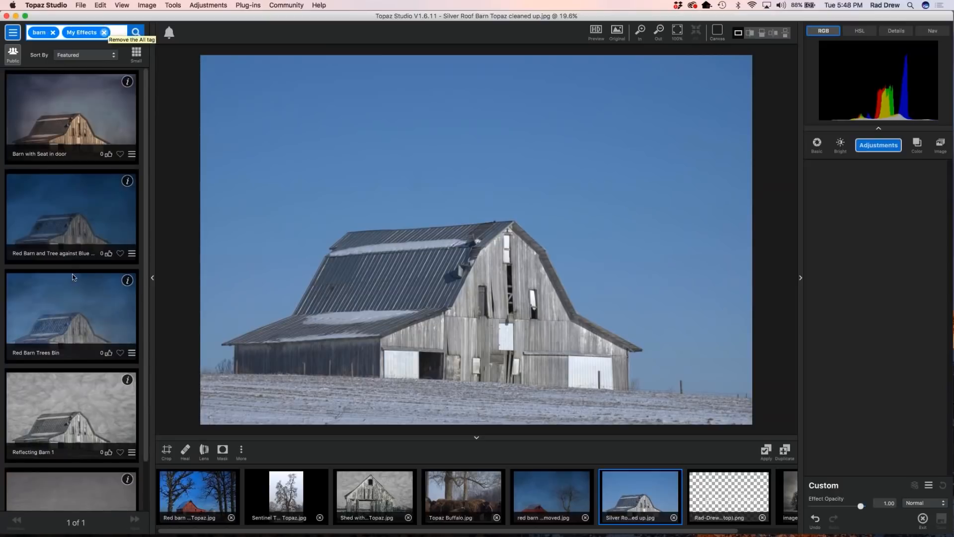
pyautogui.scroll(-1, 73, 284)
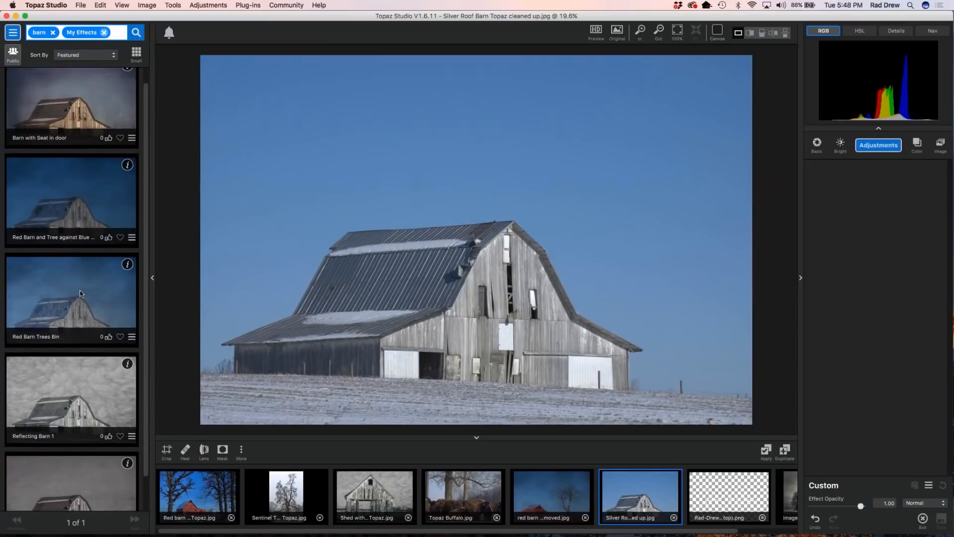
pyautogui.click(67, 207)
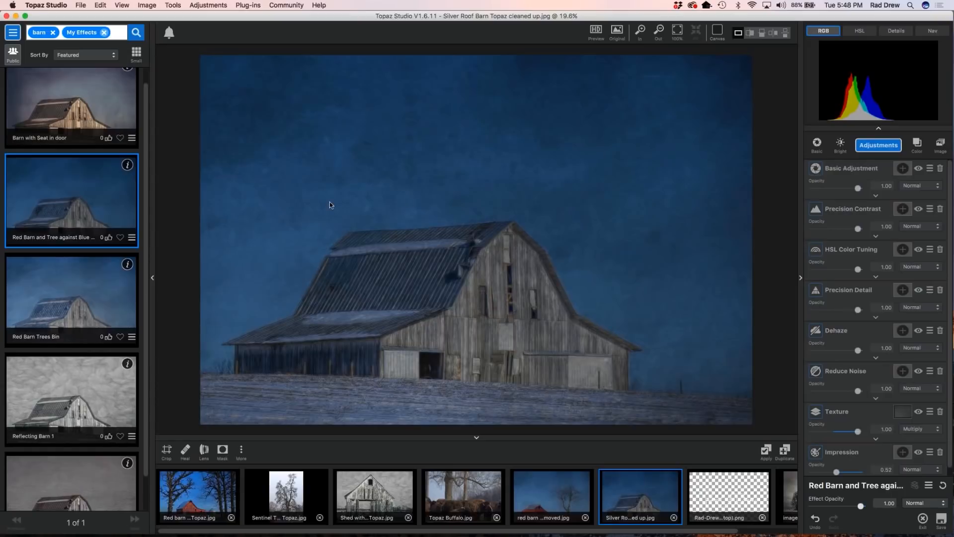
# Brush over the whole barn in the effect mask at 0.57 mask transparency to partly reduce the effect there
pyautogui.click(222, 451)
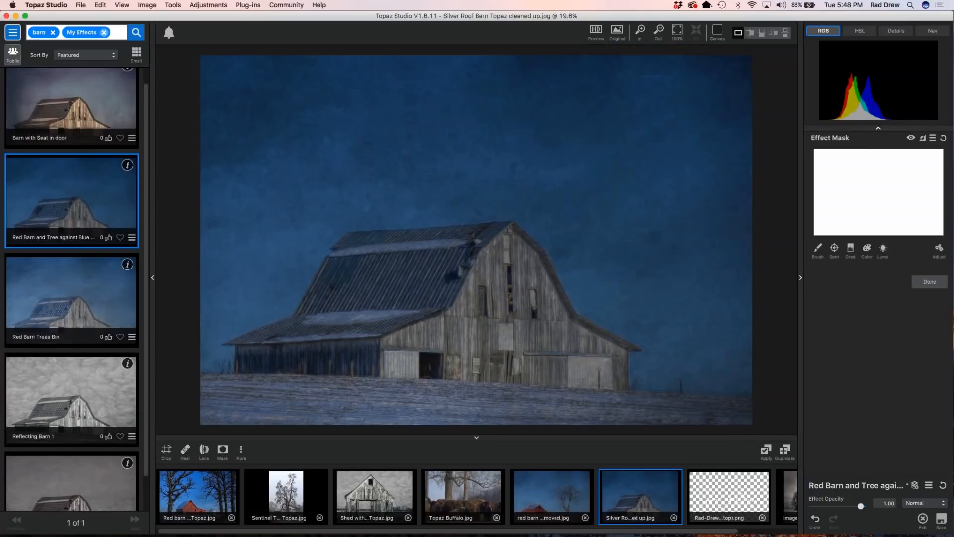
pyautogui.click(818, 250)
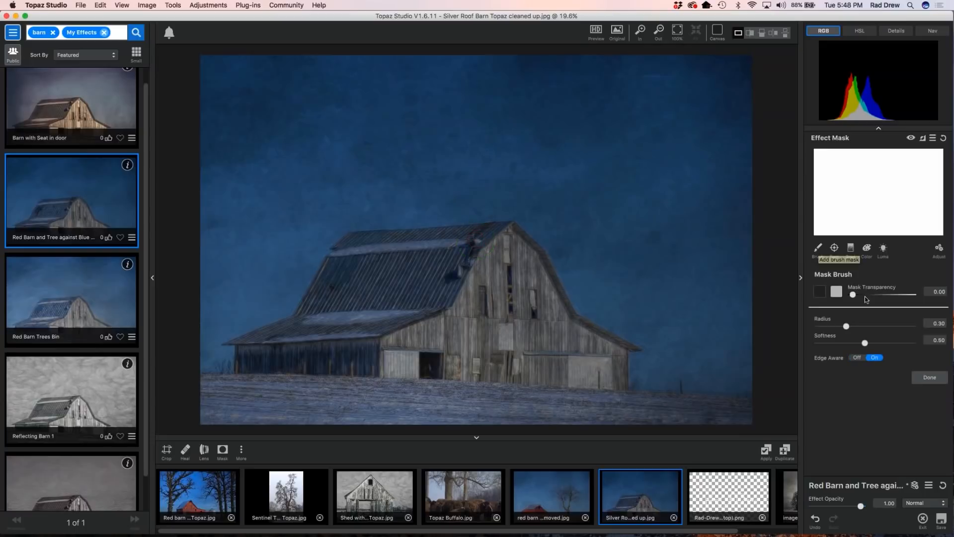
pyautogui.moveTo(863, 296); pyautogui.dragTo(888, 297)
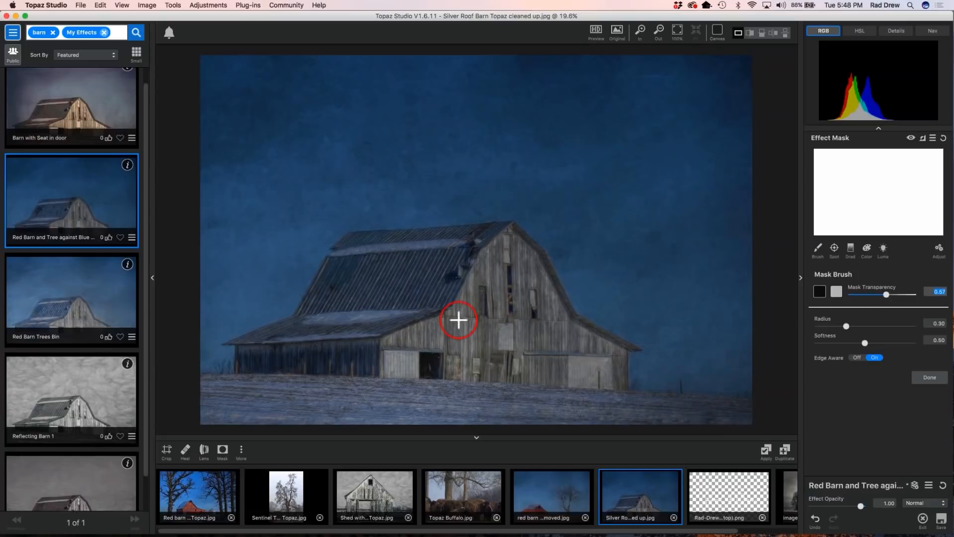
pyautogui.moveTo(497, 309)
pyautogui.mouseDown()
pyautogui.moveTo(447, 307)
pyautogui.moveTo(445, 297)
pyautogui.moveTo(429, 293)
pyautogui.moveTo(452, 289)
pyautogui.moveTo(436, 287)
pyautogui.moveTo(436, 308)
pyautogui.moveTo(445, 282)
pyautogui.moveTo(504, 285)
pyautogui.moveTo(500, 296)
pyautogui.moveTo(420, 281)
pyautogui.moveTo(481, 311)
pyautogui.moveTo(448, 327)
pyautogui.moveTo(361, 315)
pyautogui.moveTo(467, 265)
pyautogui.moveTo(416, 266)
pyautogui.moveTo(486, 258)
pyautogui.moveTo(449, 267)
pyautogui.mouseUp()
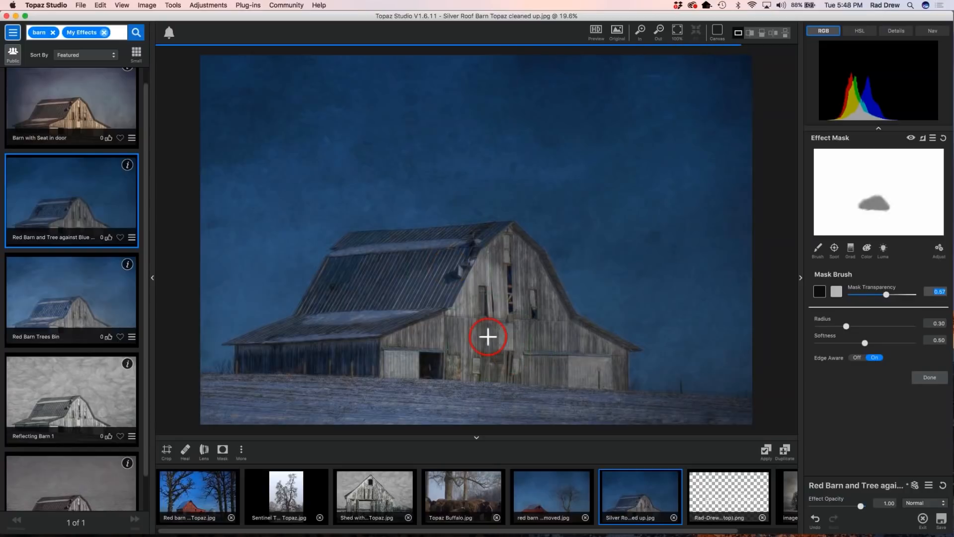
pyautogui.moveTo(464, 304)
pyautogui.mouseDown()
pyautogui.moveTo(460, 279)
pyautogui.moveTo(433, 291)
pyautogui.mouseUp()
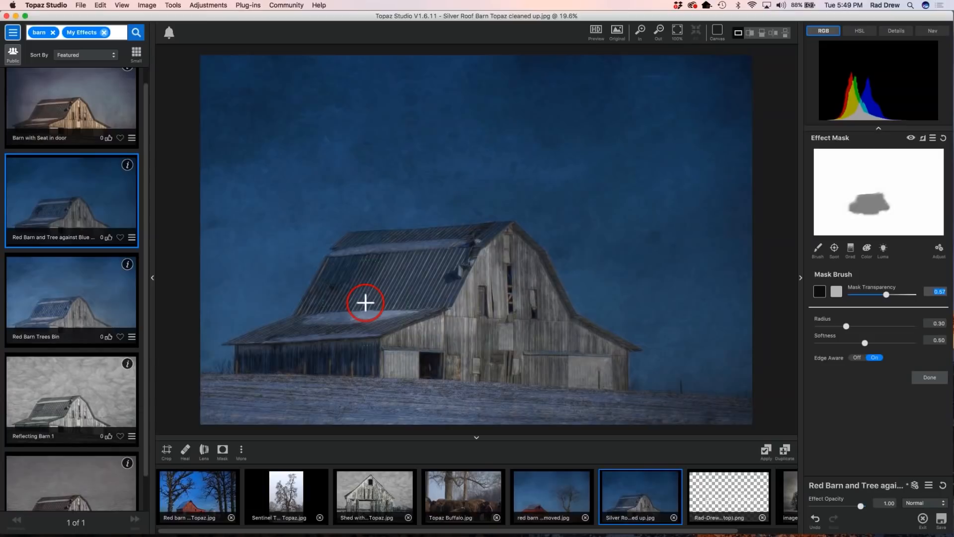
pyautogui.moveTo(380, 289)
pyautogui.mouseDown()
pyautogui.moveTo(380, 262)
pyautogui.moveTo(508, 242)
pyautogui.moveTo(553, 315)
pyautogui.moveTo(602, 352)
pyautogui.moveTo(564, 348)
pyautogui.moveTo(610, 357)
pyautogui.moveTo(610, 371)
pyautogui.moveTo(495, 357)
pyautogui.moveTo(521, 299)
pyautogui.moveTo(484, 281)
pyautogui.moveTo(501, 337)
pyautogui.moveTo(462, 255)
pyautogui.moveTo(474, 251)
pyautogui.moveTo(452, 244)
pyautogui.moveTo(357, 251)
pyautogui.moveTo(318, 315)
pyautogui.moveTo(381, 284)
pyautogui.moveTo(397, 295)
pyautogui.moveTo(505, 270)
pyautogui.moveTo(526, 345)
pyautogui.moveTo(352, 322)
pyautogui.moveTo(251, 355)
pyautogui.moveTo(507, 377)
pyautogui.moveTo(392, 353)
pyautogui.moveTo(491, 338)
pyautogui.moveTo(336, 345)
pyautogui.moveTo(330, 363)
pyautogui.moveTo(358, 284)
pyautogui.moveTo(377, 300)
pyautogui.moveTo(426, 298)
pyautogui.mouseUp()
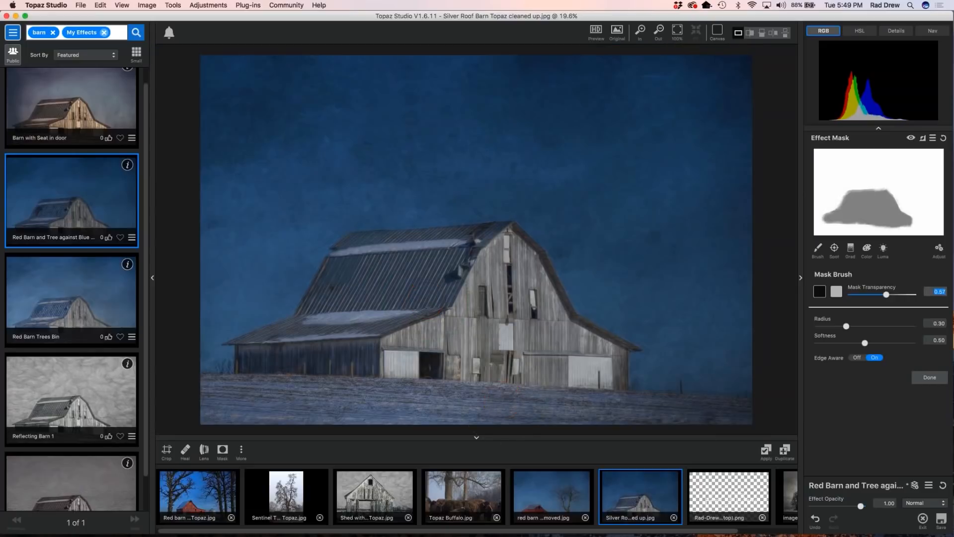
# Brush a patch of snow before the barn out of the effect mask at 0.00 transparency, and paint it back at 1.00
pyautogui.moveTo(886, 295); pyautogui.dragTo(826, 316)
pyautogui.moveTo(479, 400); pyautogui.dragTo(558, 402)
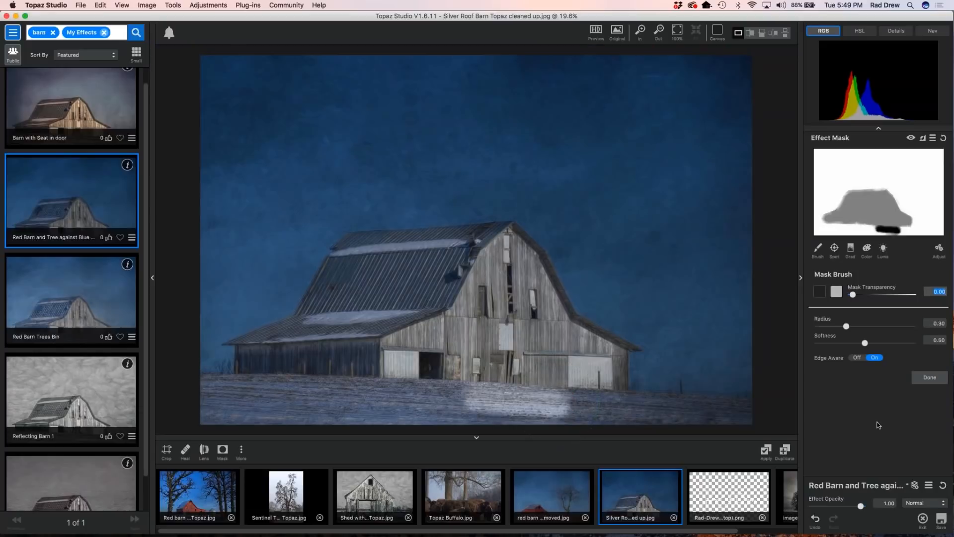
pyautogui.moveTo(853, 294); pyautogui.dragTo(912, 294)
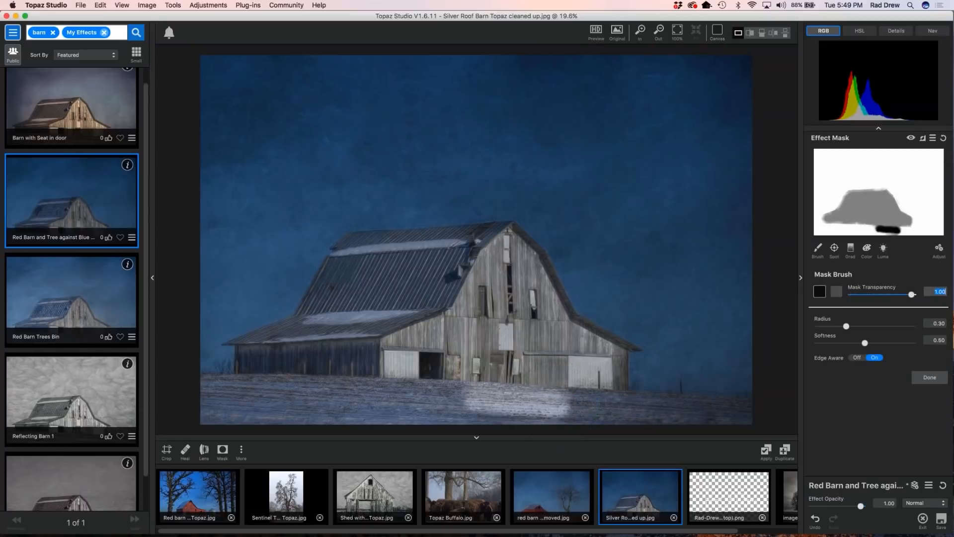
pyautogui.moveTo(447, 401)
pyautogui.mouseDown()
pyautogui.moveTo(513, 402)
pyautogui.moveTo(488, 400)
pyautogui.mouseUp()
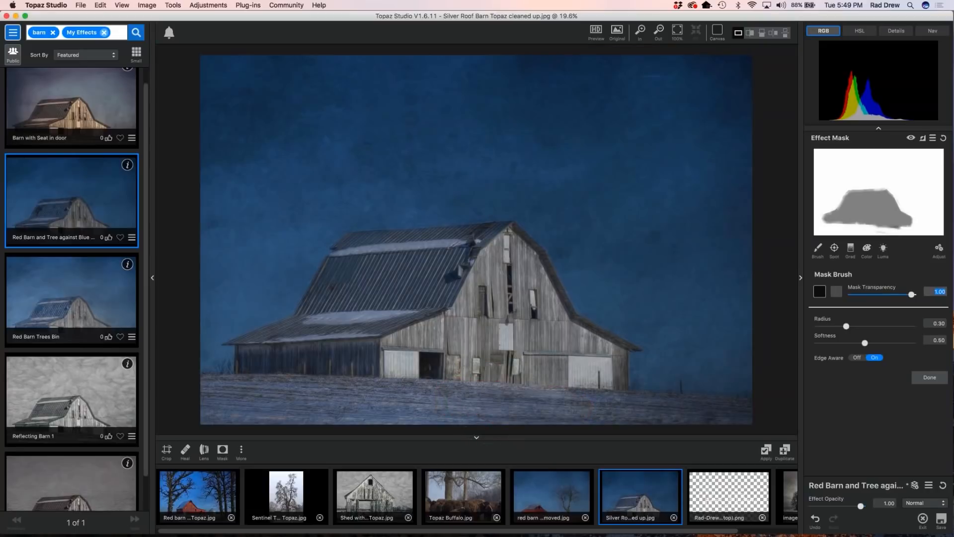
pyautogui.moveTo(592, 405); pyautogui.dragTo(483, 398)
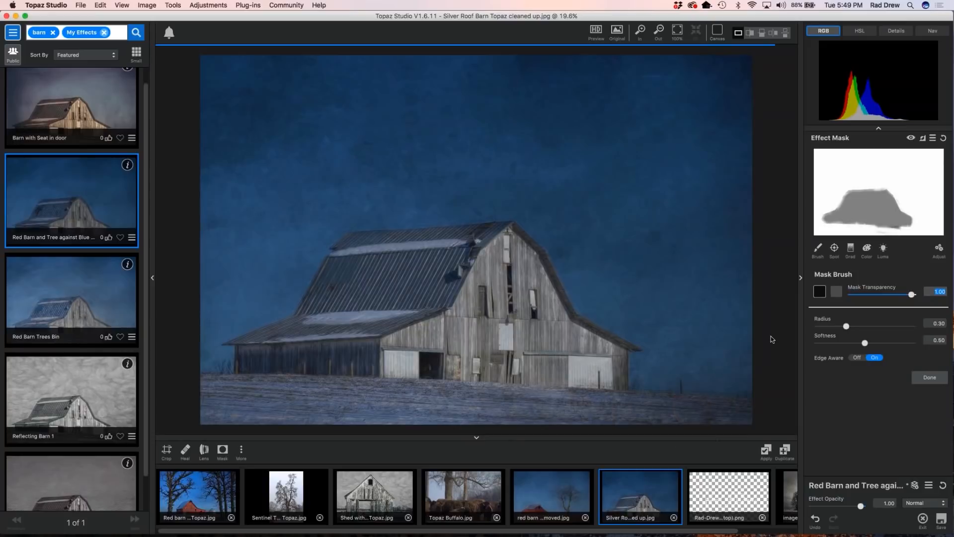
pyautogui.scroll(-1, 637, 268)
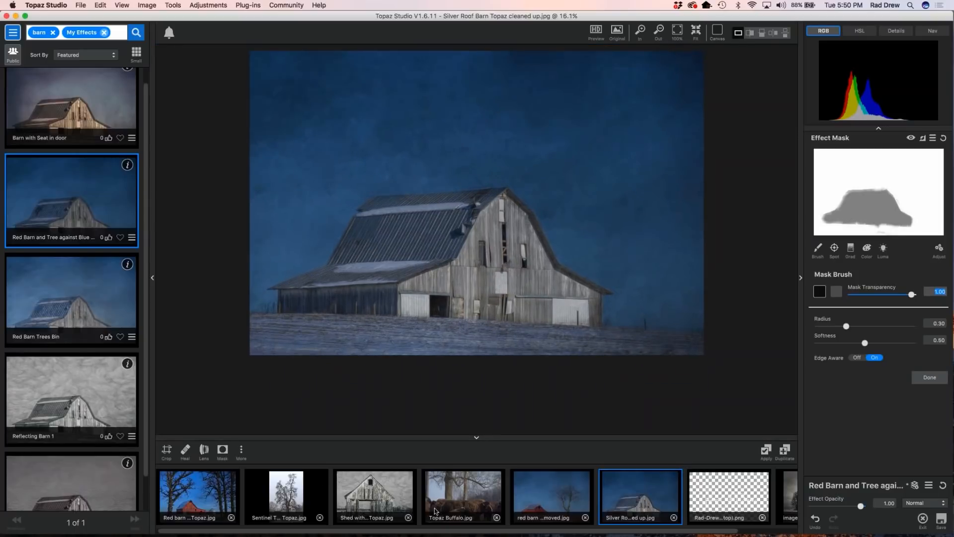
# Switch to the Topaz Buffalo photo and inspect the herd up close before fitting the whole image again
pyautogui.click(448, 501)
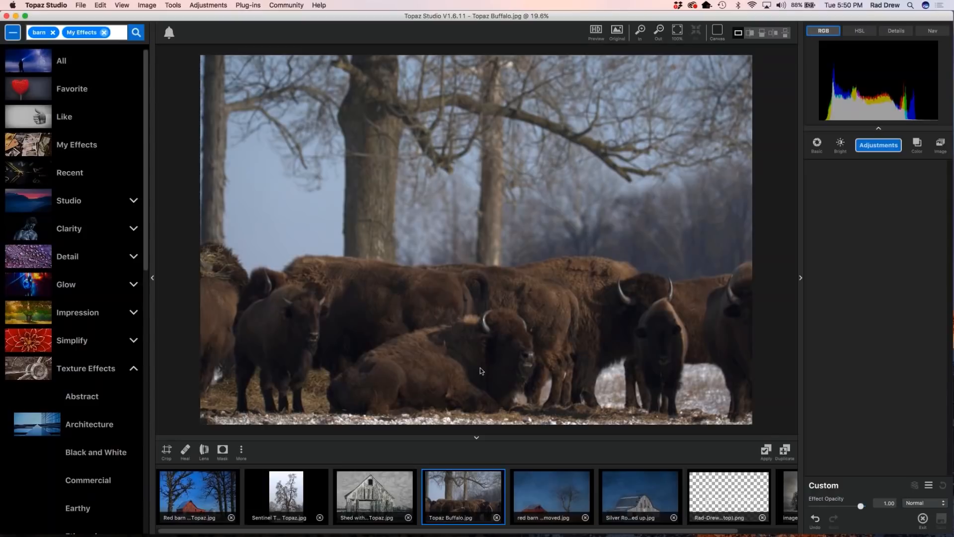
pyautogui.scroll(5, 484, 361)
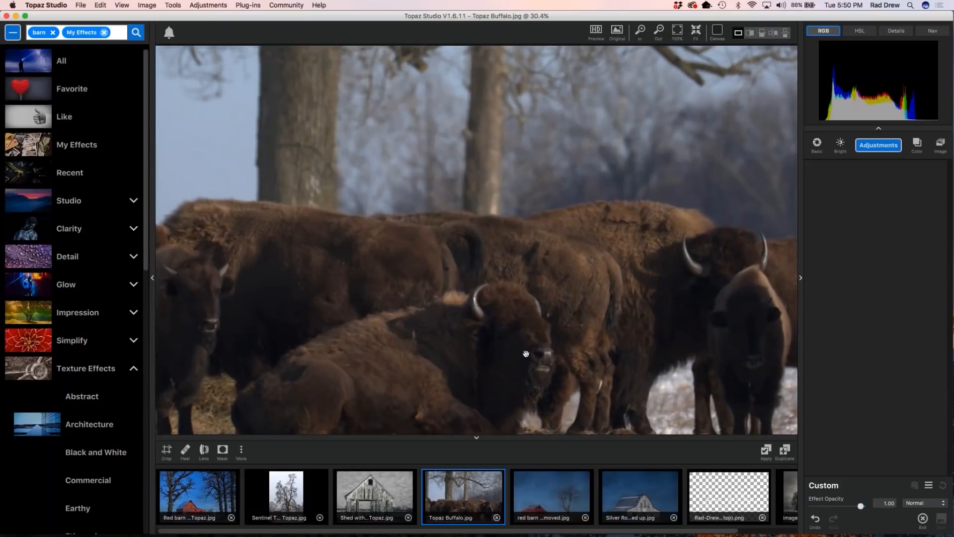
pyautogui.scroll(-4, 526, 354)
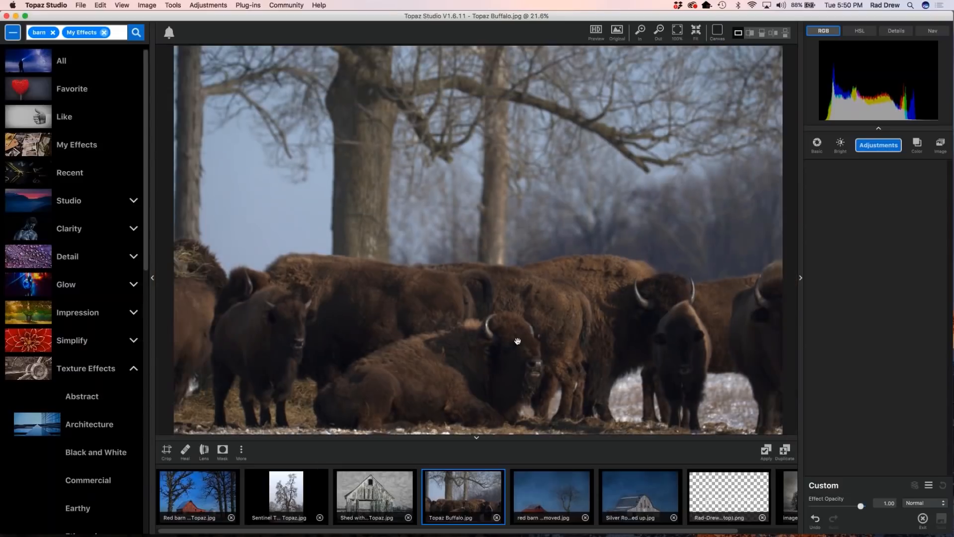
pyautogui.scroll(-1, 492, 333)
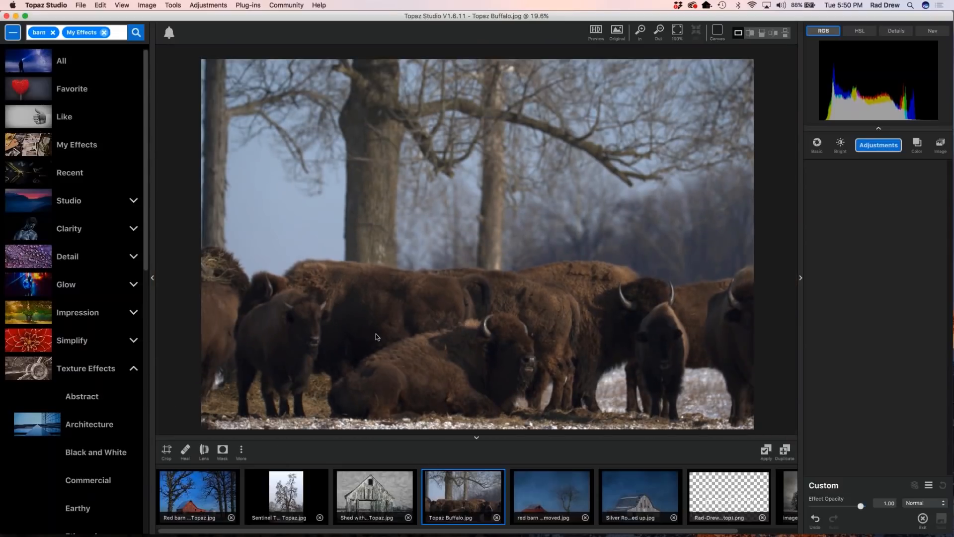
# Search My Effects for "buffalo" and apply the Buffalo Painting effect to the photo
pyautogui.click(79, 147)
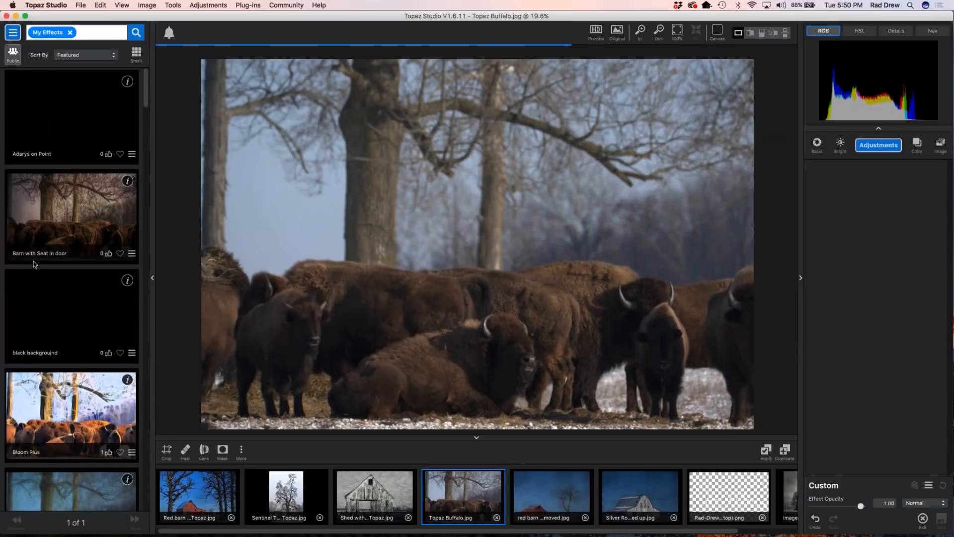
pyautogui.click(110, 34)
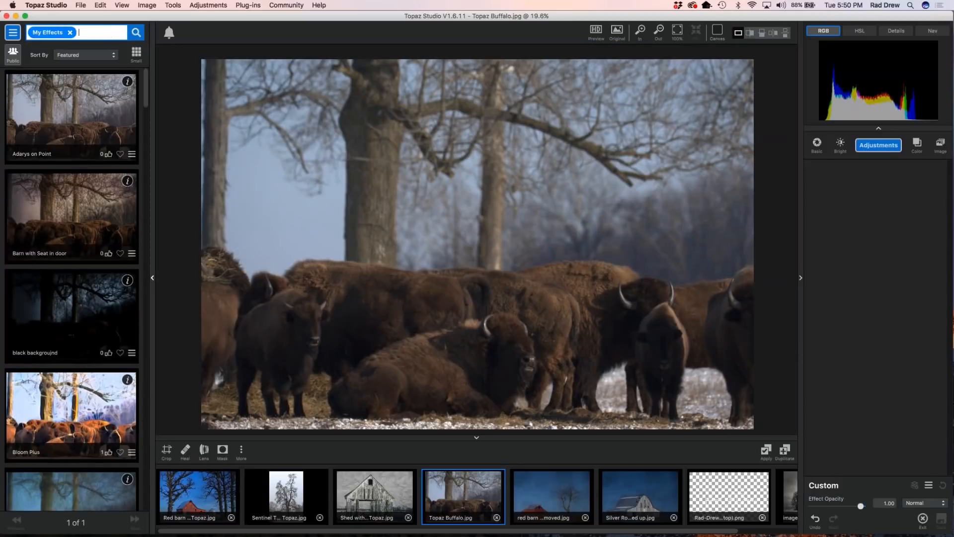
pyautogui.write('buffalo')
pyautogui.press('Return')
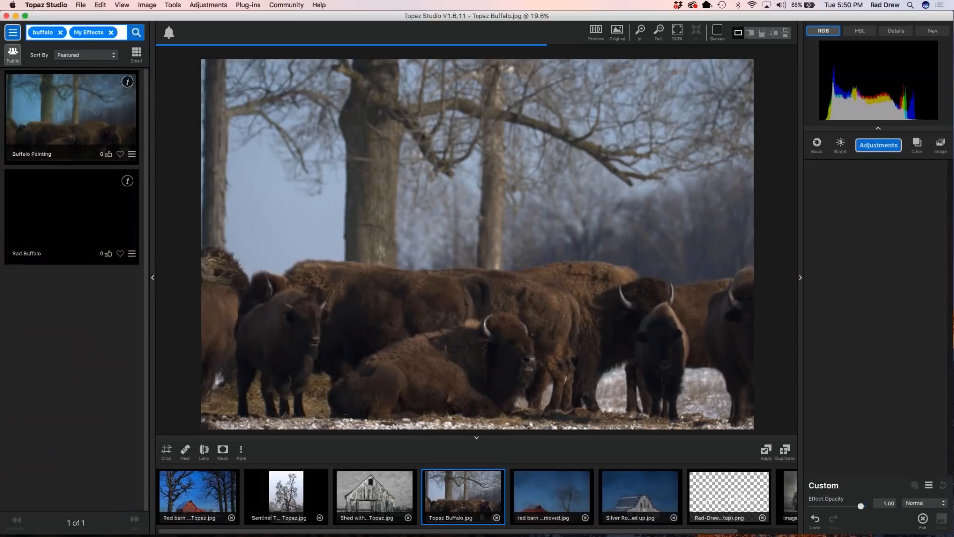
pyautogui.click(59, 120)
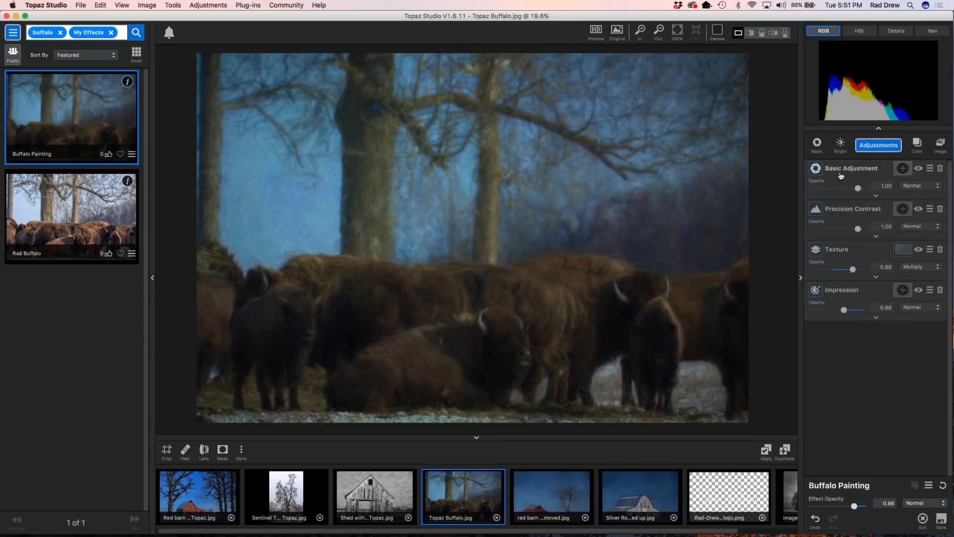
# Hide the effect's Impression, Texture and Precision Contrast adjustments, leaving only Basic Adjustment active
pyautogui.click(918, 290)
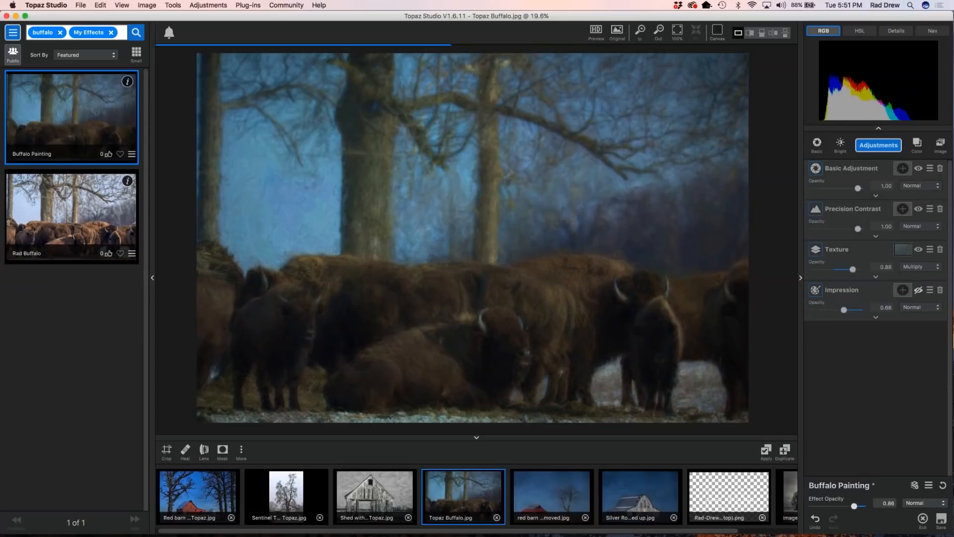
pyautogui.click(919, 250)
pyautogui.click(918, 209)
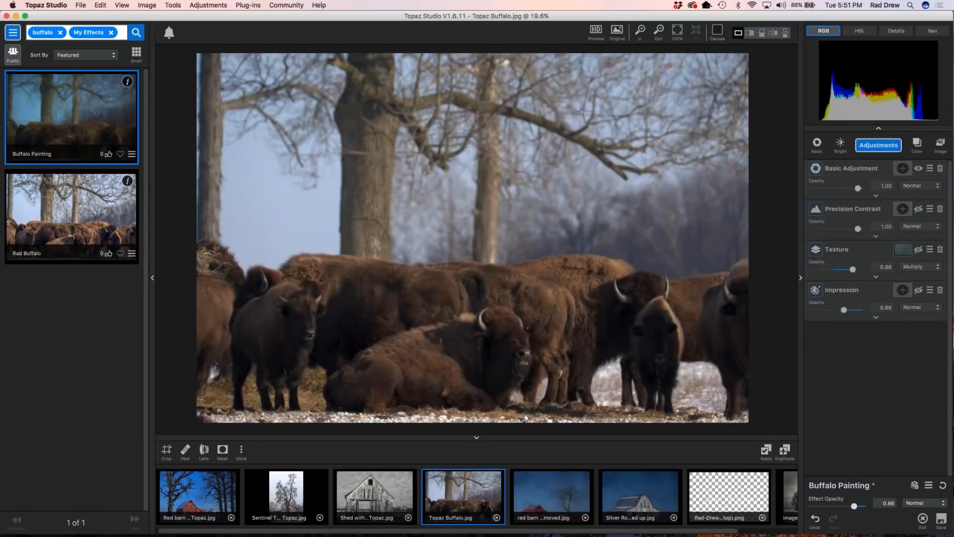
# Review the Basic Adjustment settings and its preset list without choosing a preset
pyautogui.click(876, 195)
pyautogui.click(898, 211)
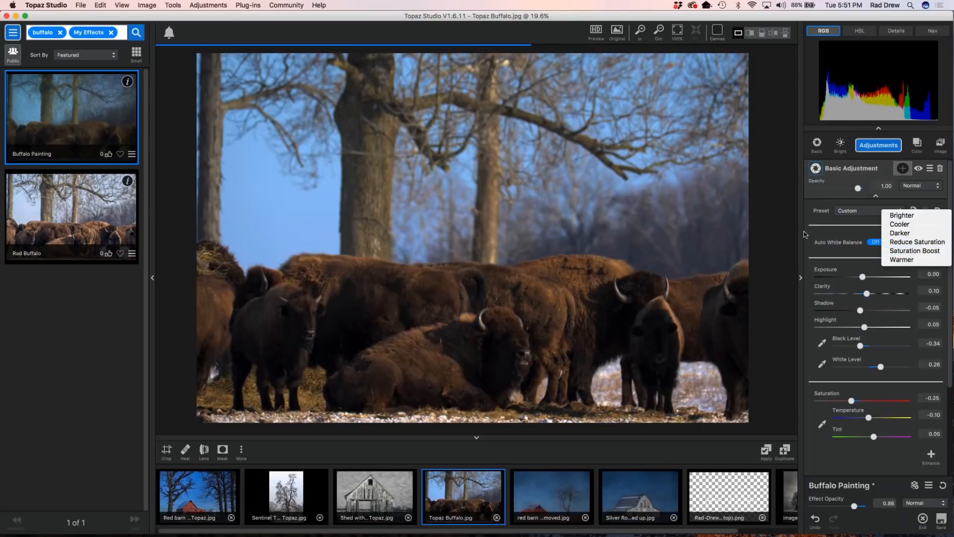
pyautogui.click(830, 222)
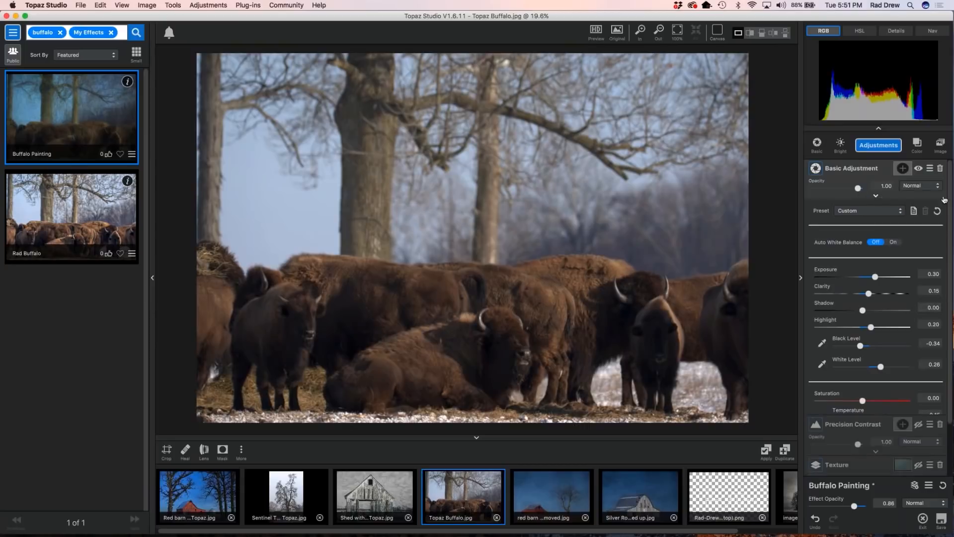
pyautogui.click(876, 195)
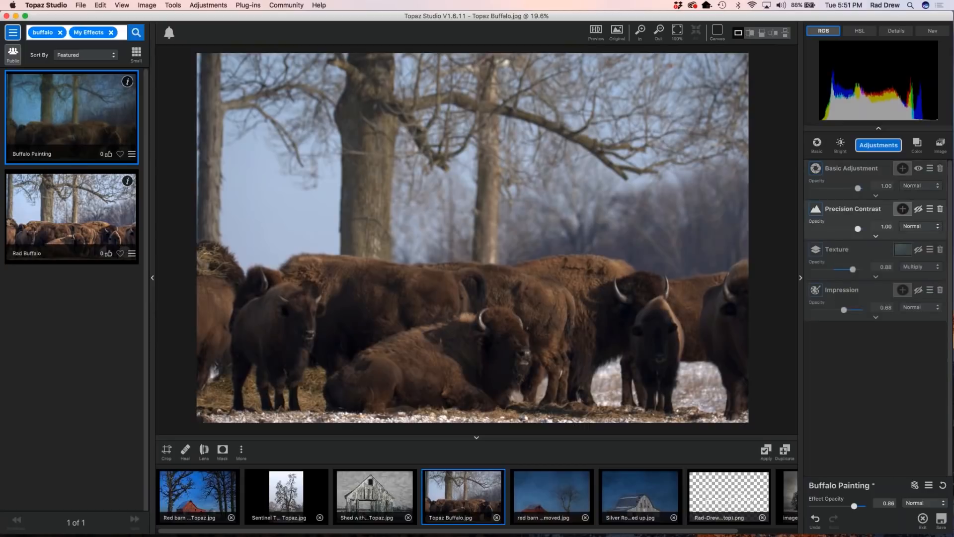
# Turn Precision Contrast back on, and examine its contrast and lighting settings and the herd's detail against the original photo
pyautogui.click(876, 235)
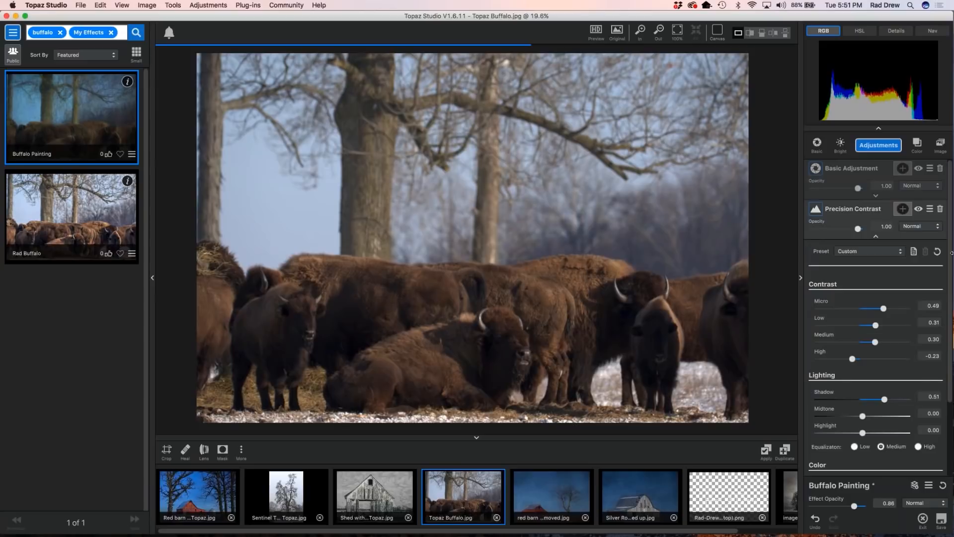
pyautogui.click(630, 237)
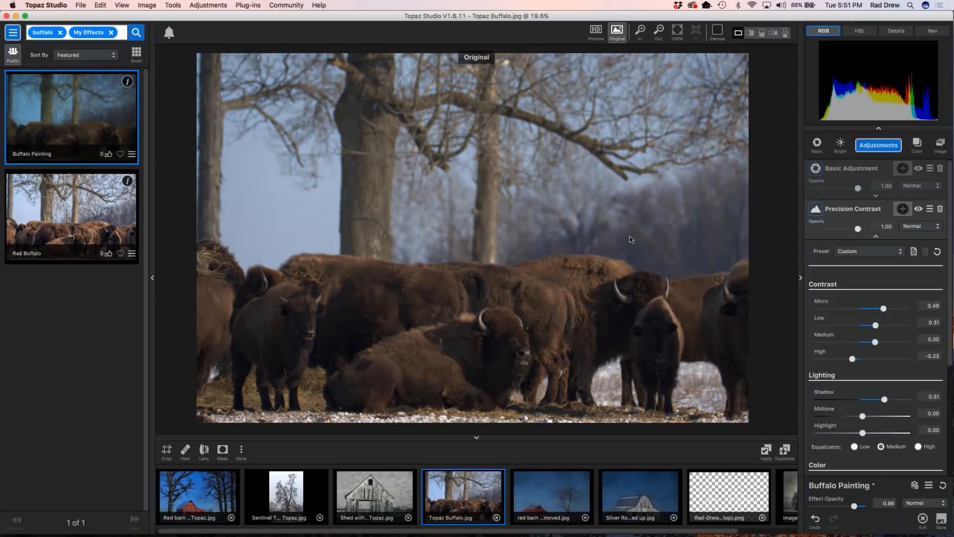
pyautogui.scroll(-1, 875, 323)
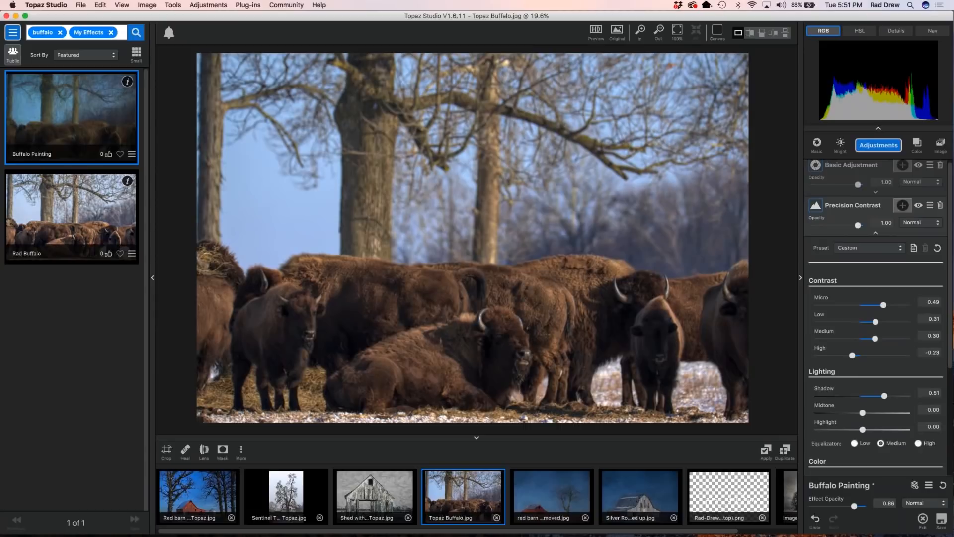
pyautogui.scroll(5, 488, 304)
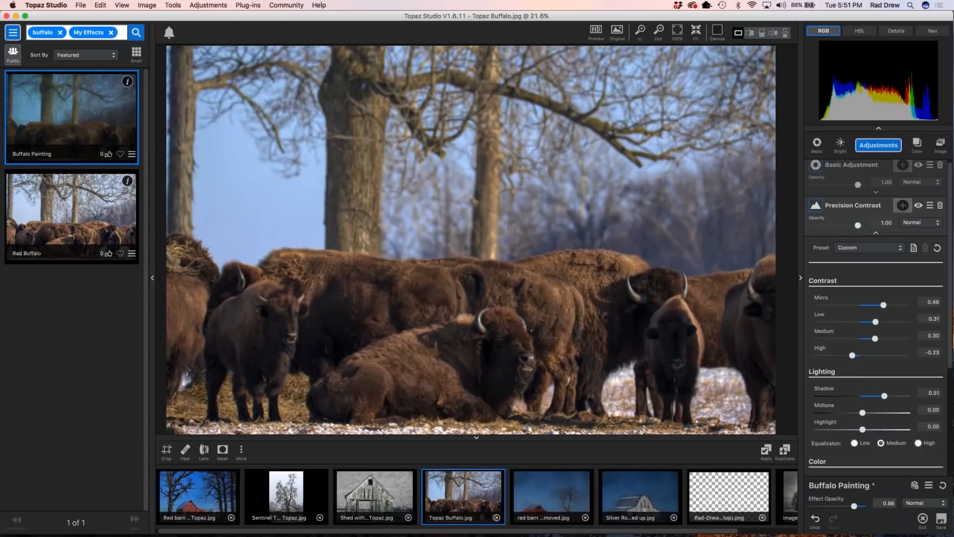
pyautogui.scroll(-3, 519, 344)
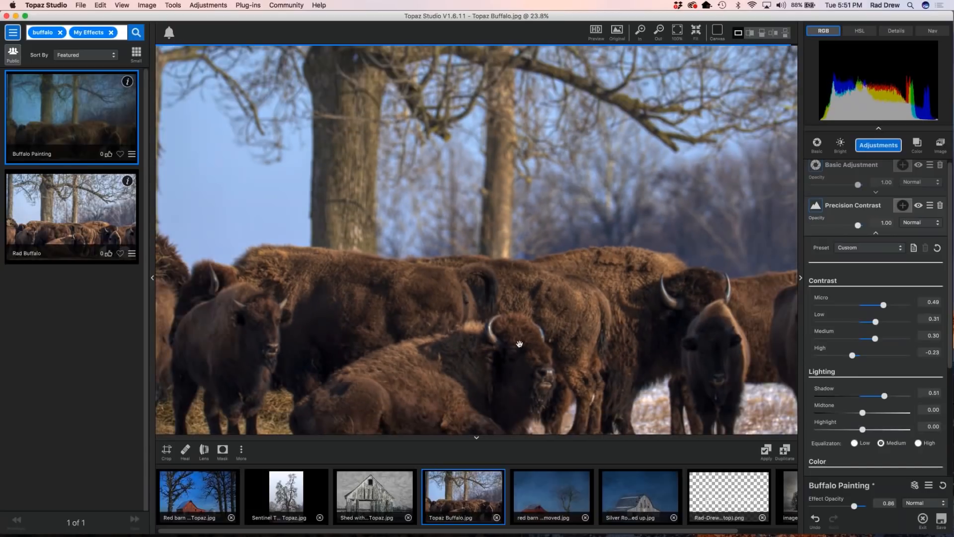
pyautogui.scroll(-2, 519, 344)
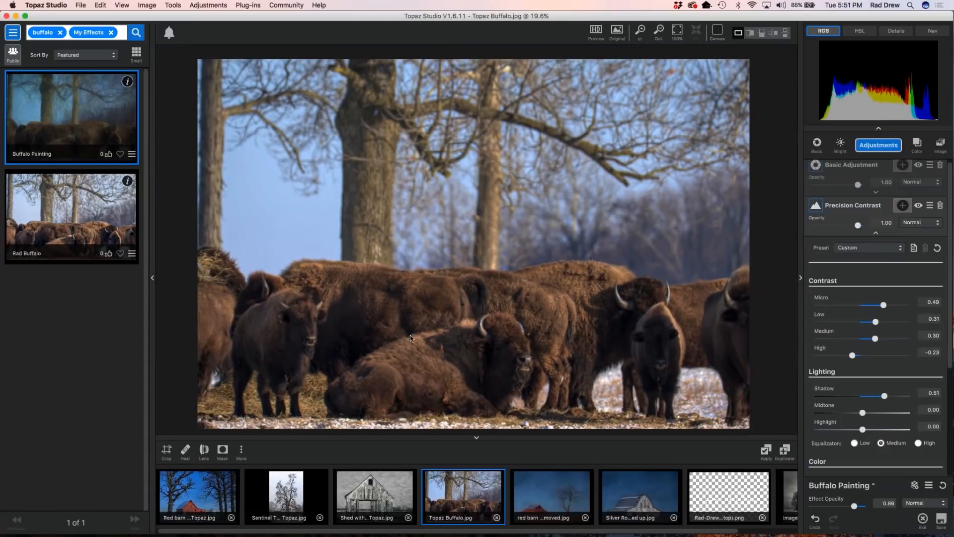
pyautogui.scroll(-1, 875, 374)
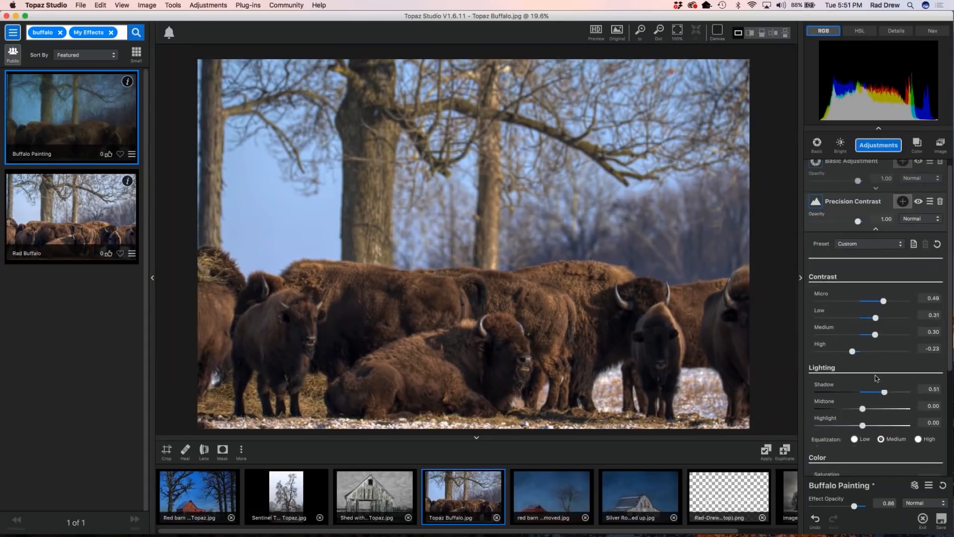
pyautogui.scroll(-2, 583, 356)
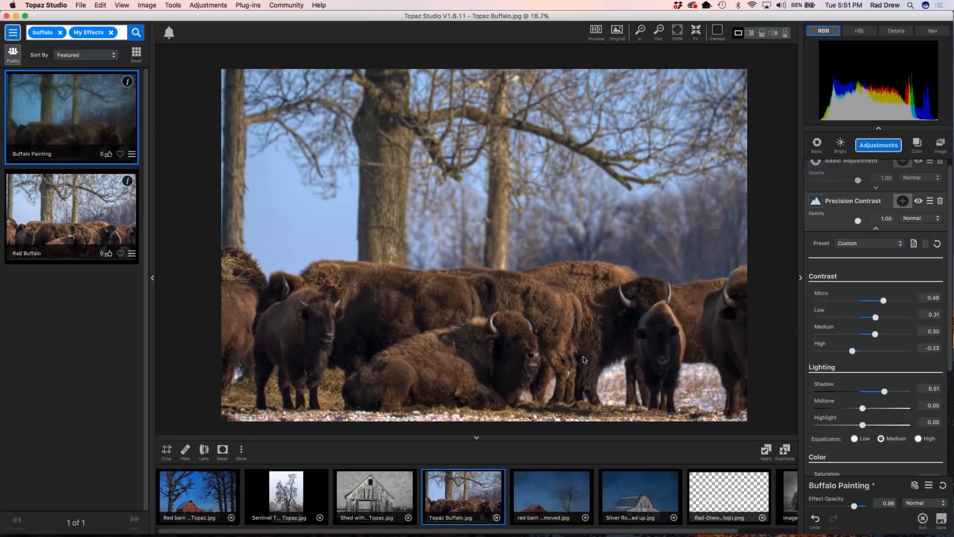
pyautogui.scroll(2, 465, 318)
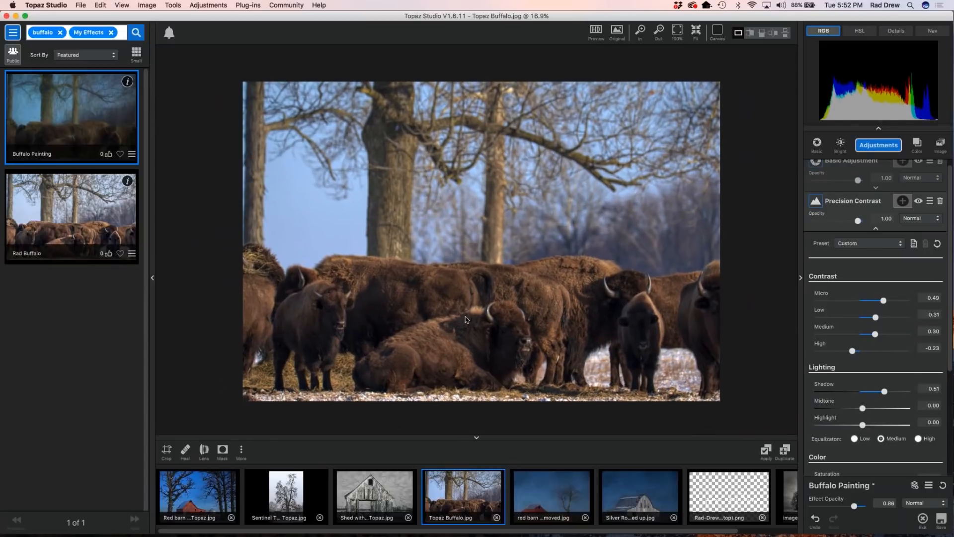
pyautogui.click(875, 228)
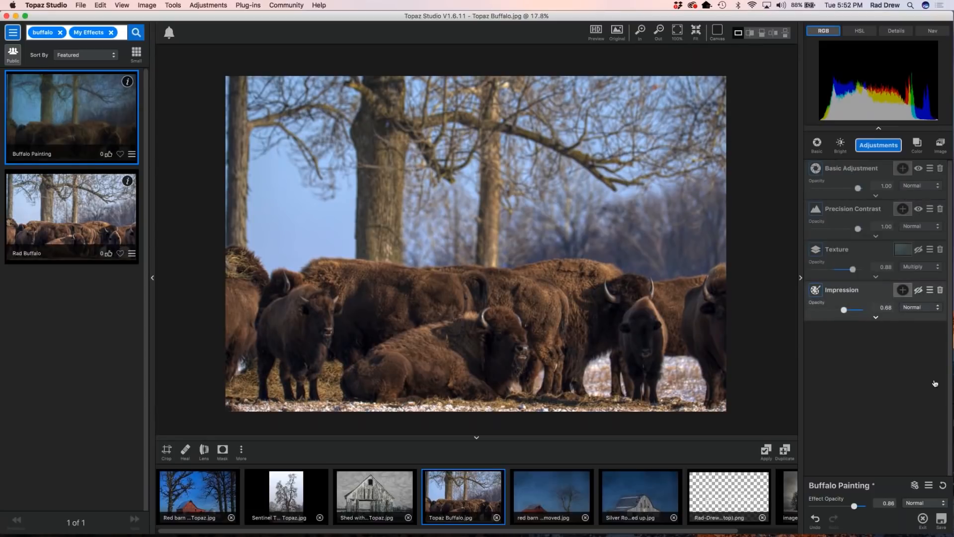
# Turn the Impression adjustment back on and review its brush type and stroke settings
pyautogui.scroll(-5, 813, 264)
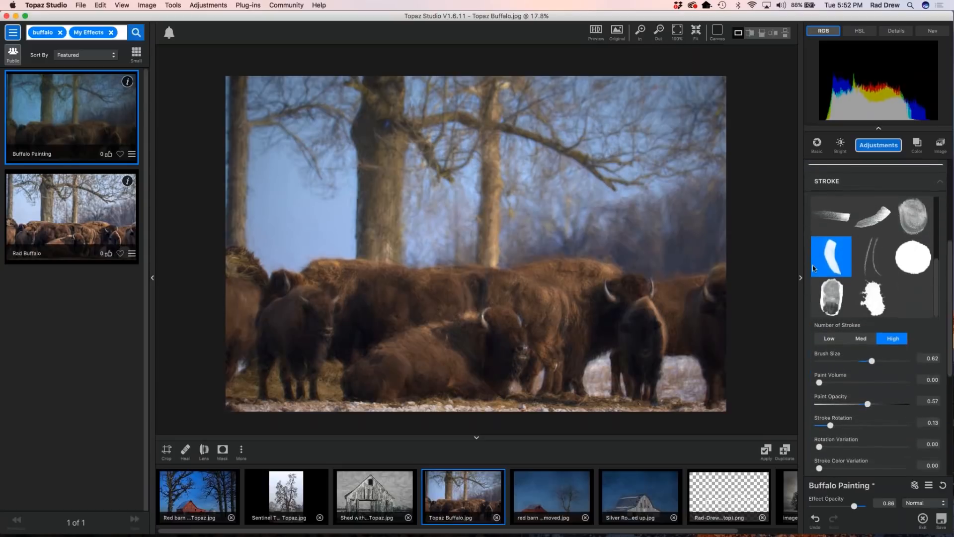
pyautogui.scroll(-1, 949, 274)
pyautogui.moveTo(949, 274); pyautogui.dragTo(950, 309)
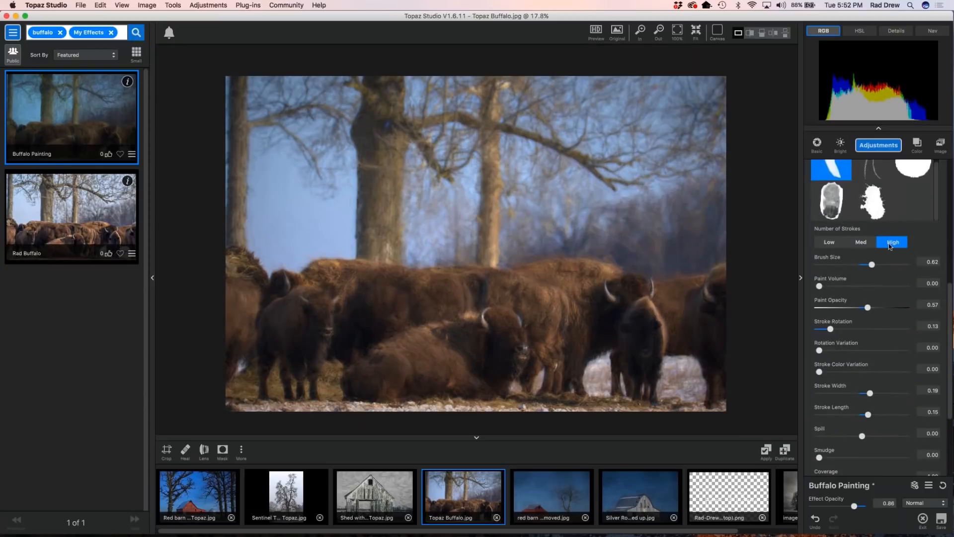
pyautogui.scroll(-4, 879, 237)
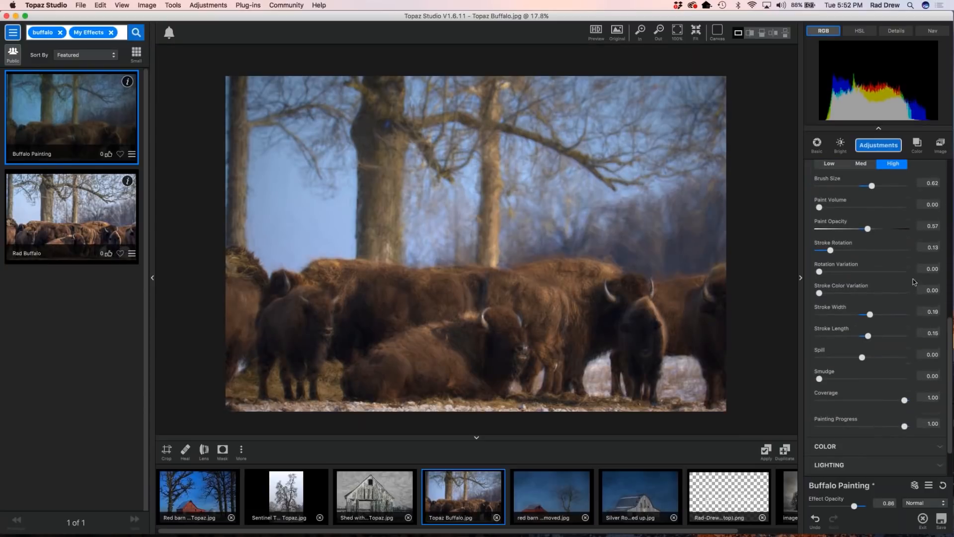
pyautogui.click(868, 230)
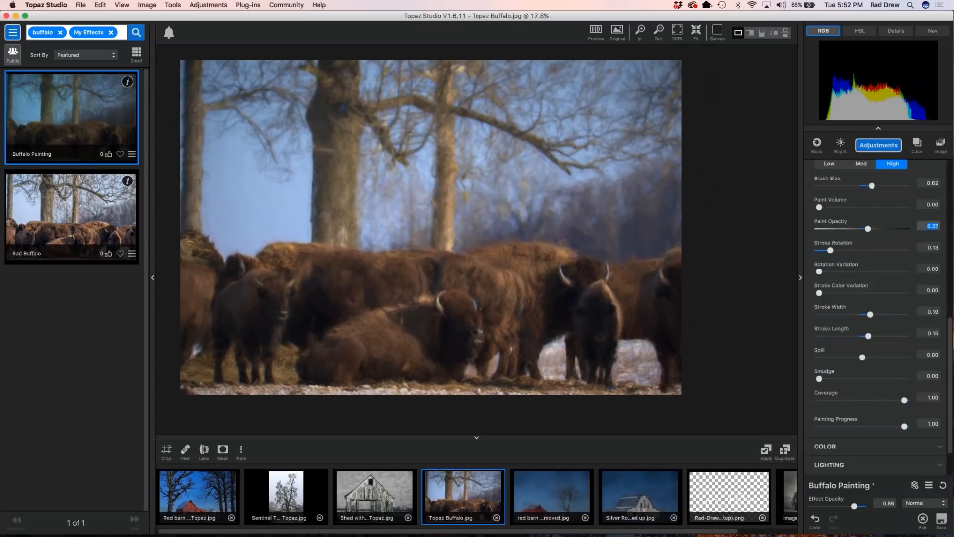
pyautogui.scroll(-3, 927, 368)
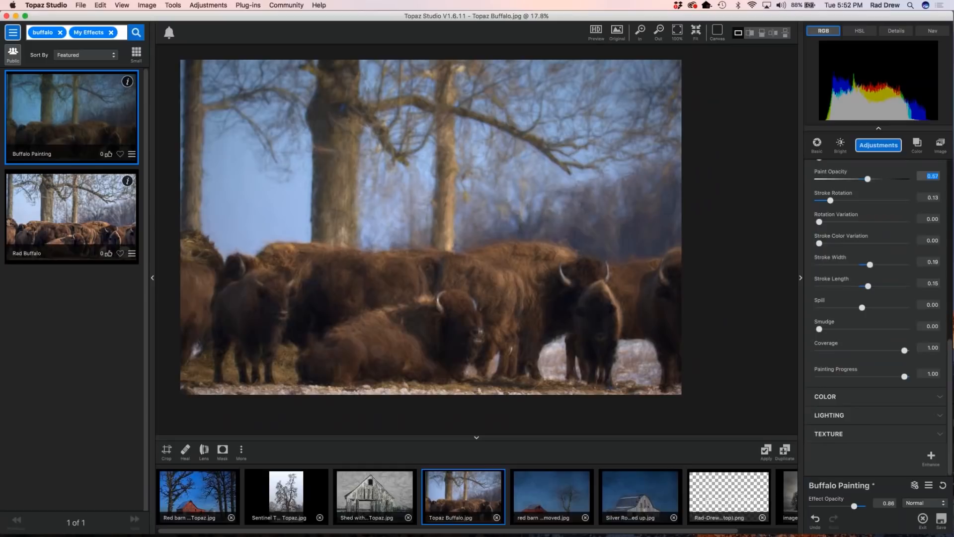
# Set Impression's orange saturation to 0.21 and orange lightness to 0.05, and check the herd's color
pyautogui.click(846, 396)
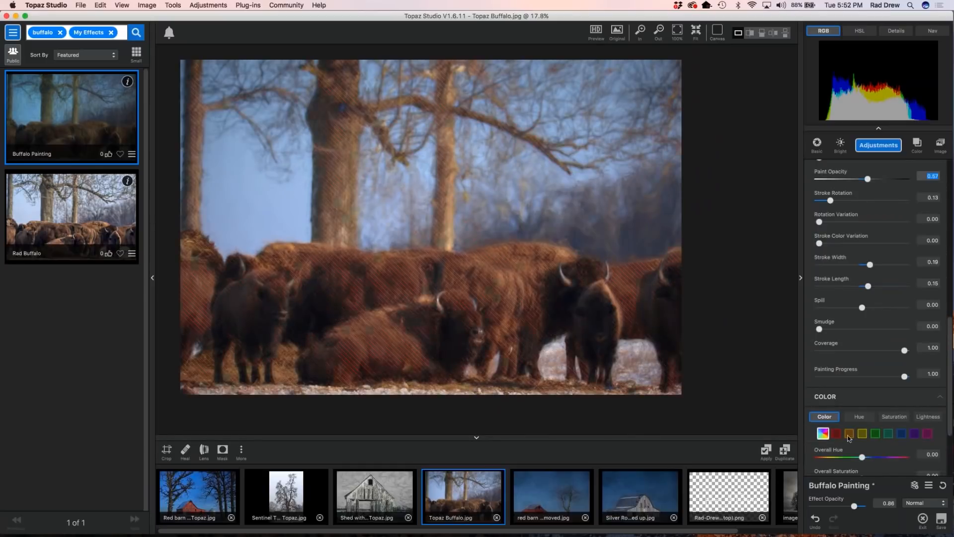
pyautogui.scroll(-3, 856, 433)
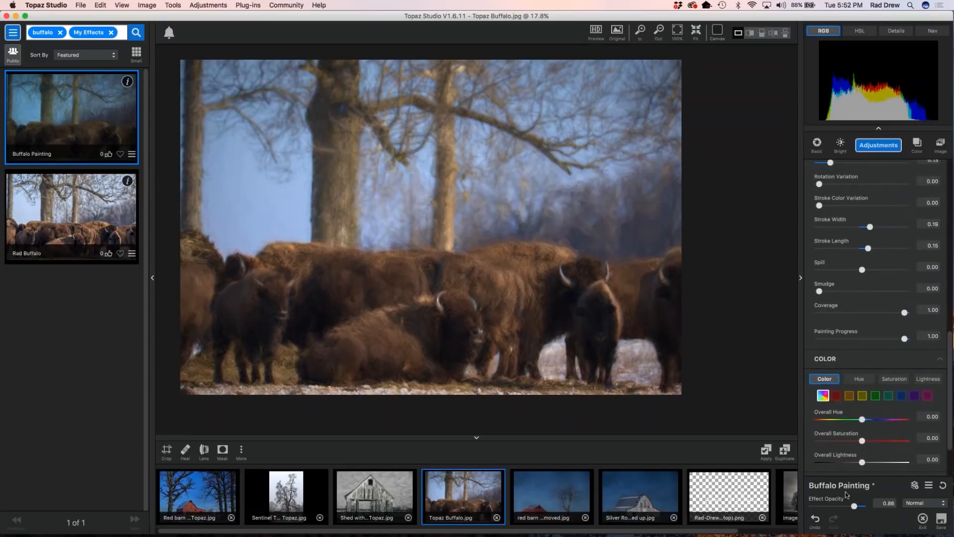
pyautogui.click(861, 397)
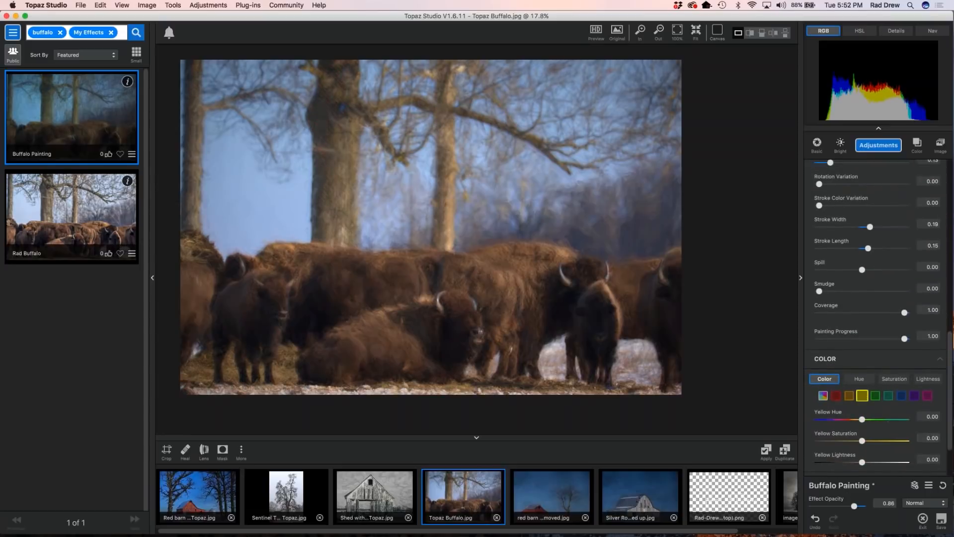
pyautogui.click(848, 395)
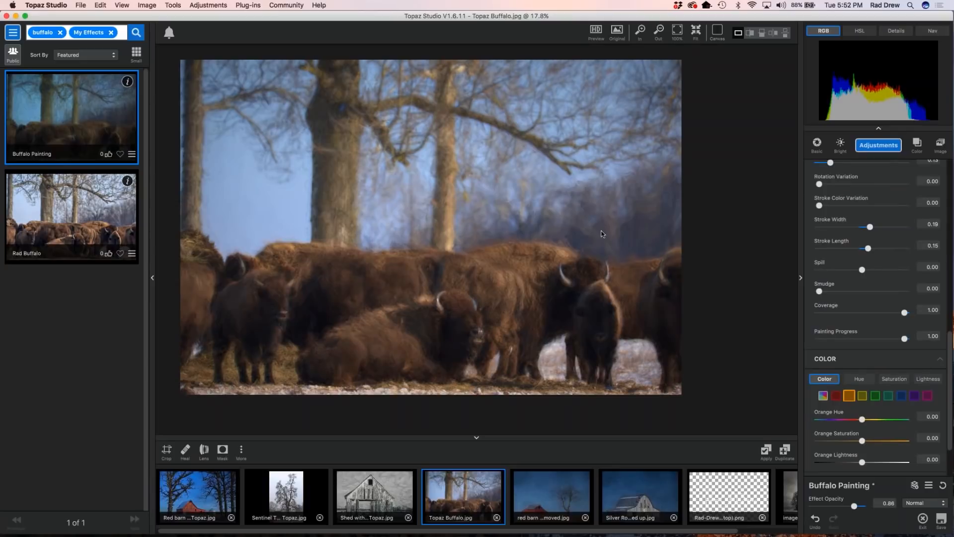
pyautogui.moveTo(862, 441); pyautogui.dragTo(873, 442)
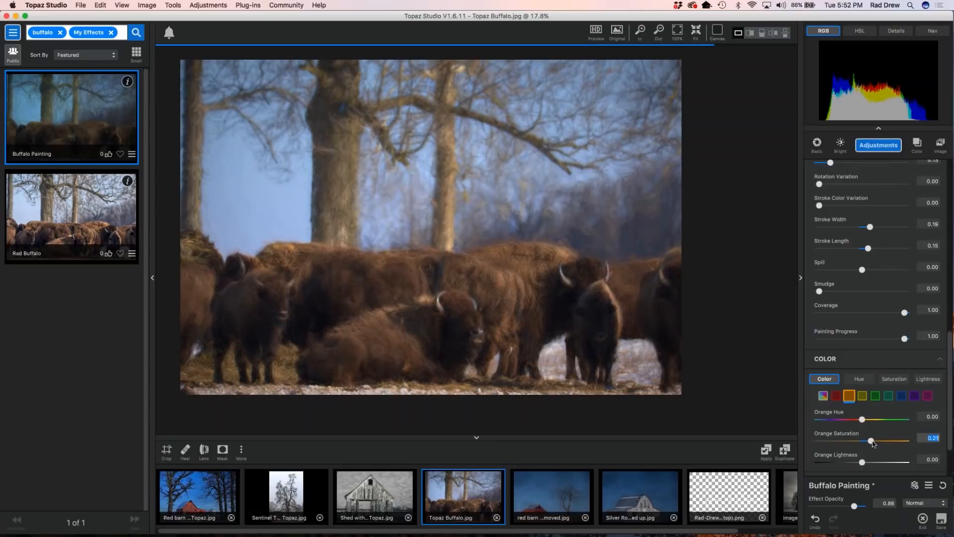
pyautogui.moveTo(862, 462); pyautogui.dragTo(864, 462)
pyautogui.scroll(-2, 531, 320)
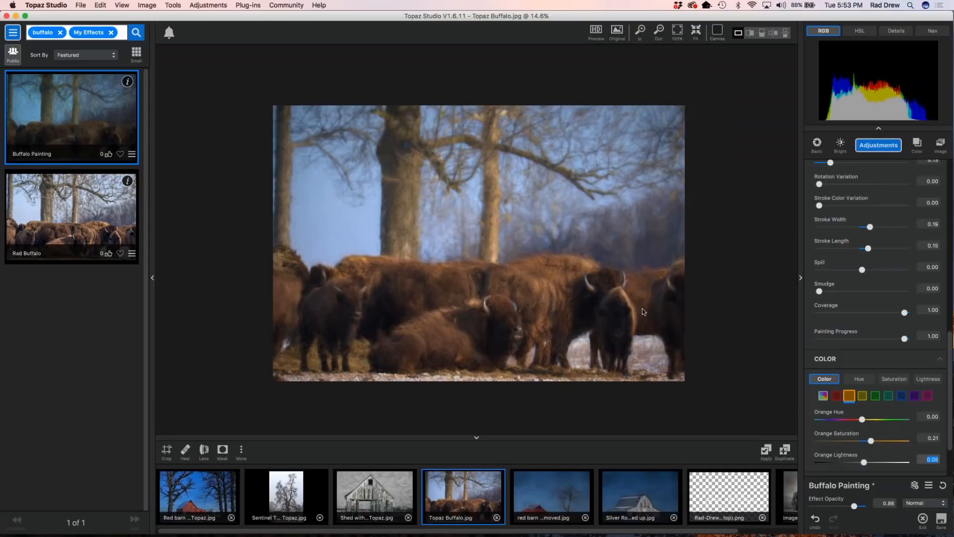
pyautogui.scroll(-1, 562, 258)
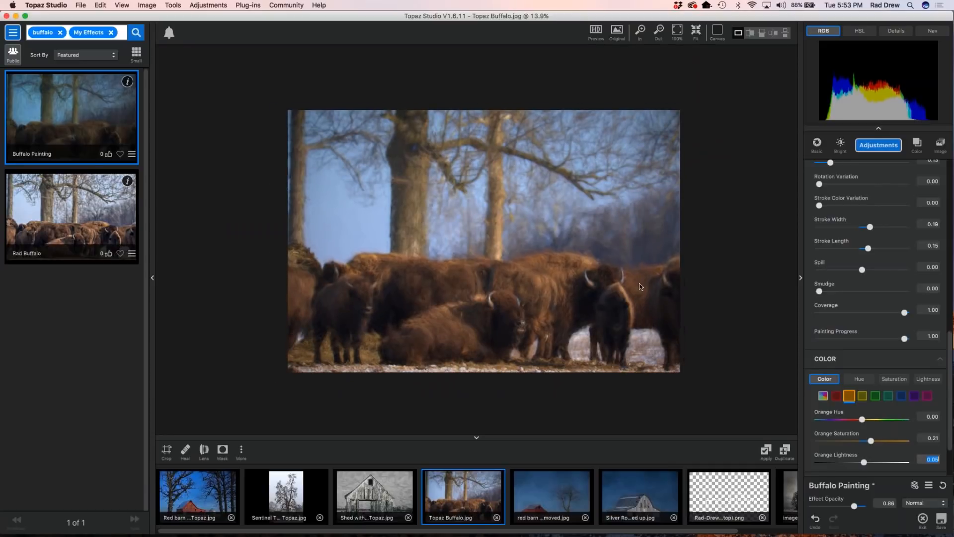
pyautogui.scroll(2, 551, 308)
pyautogui.click(936, 366)
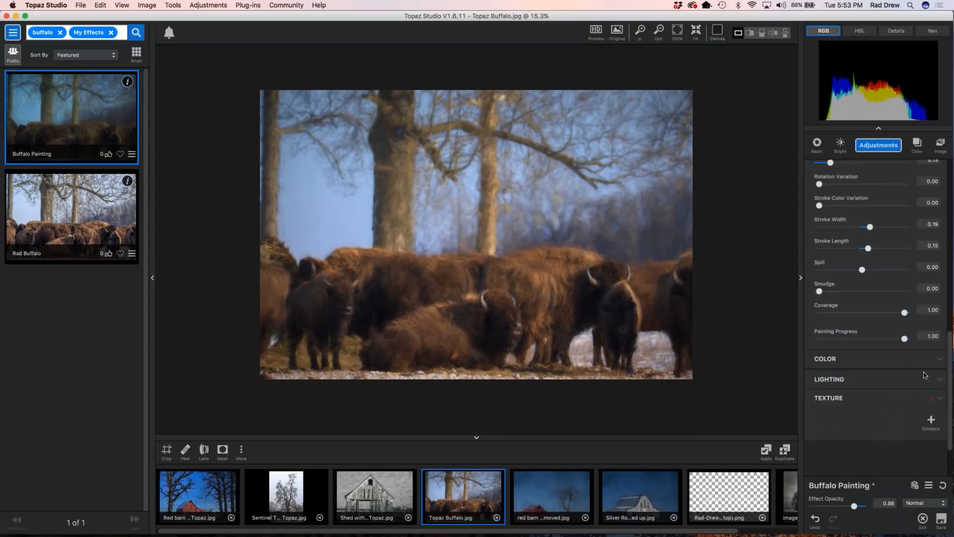
# Set Impression's lighting brightness to -0.07 and its contrast to 0.33
pyautogui.click(871, 416)
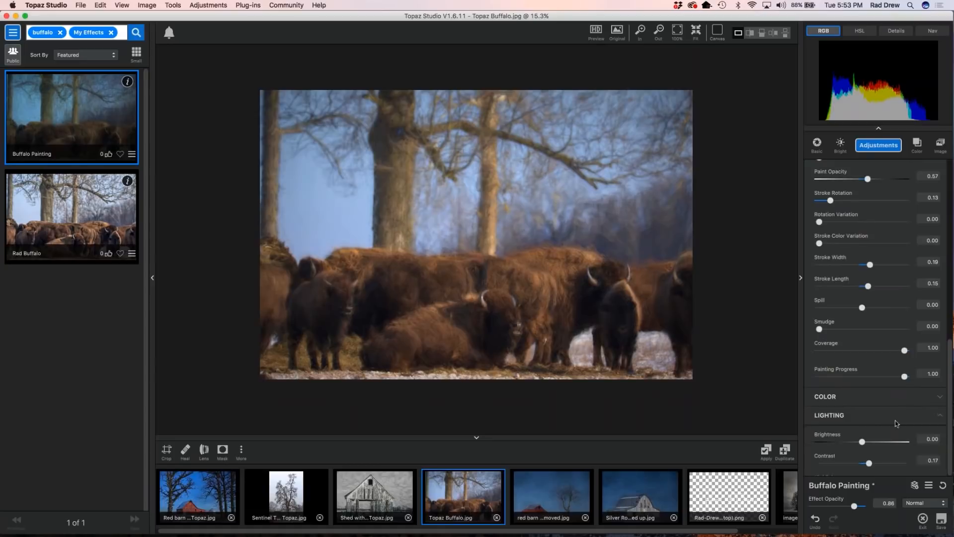
pyautogui.click(859, 442)
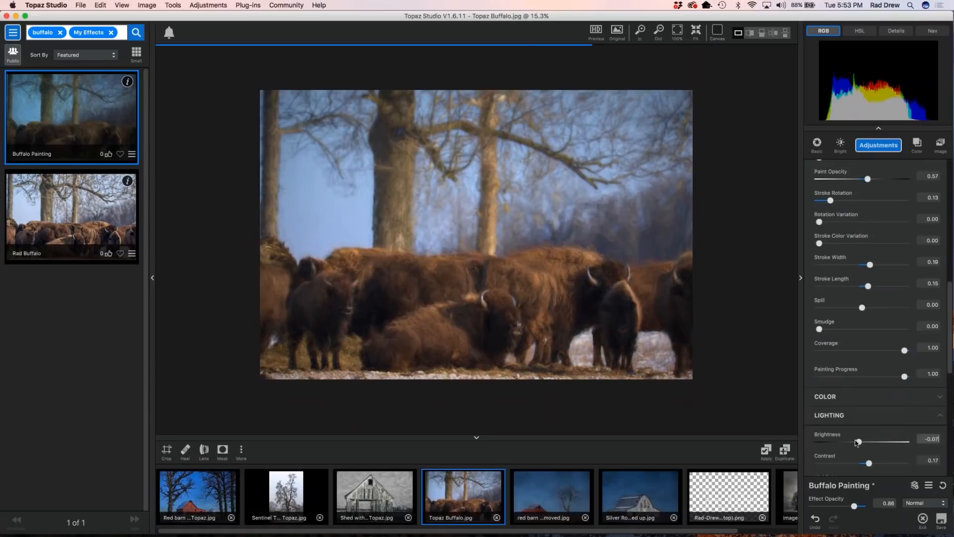
pyautogui.scroll(-2, 870, 430)
pyautogui.moveTo(869, 419); pyautogui.dragTo(875, 420)
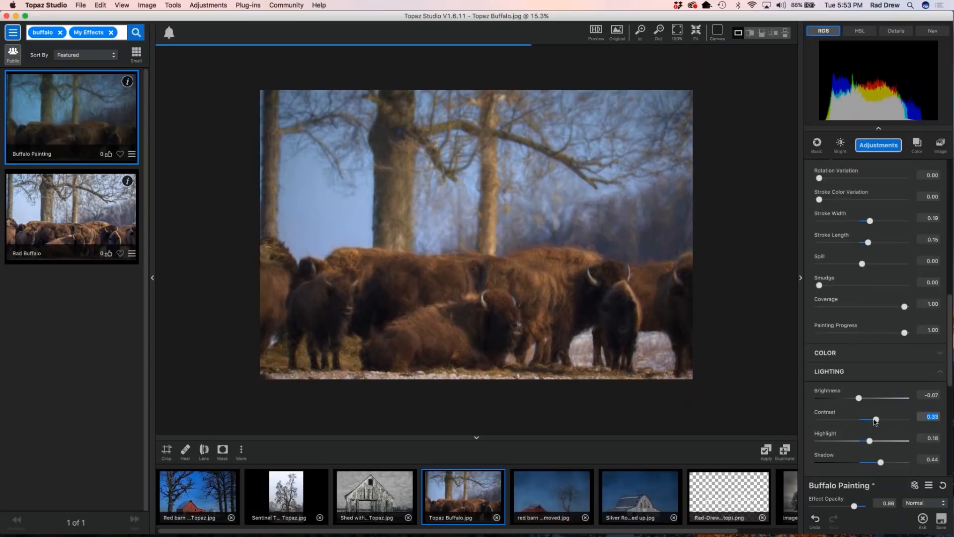
# Collapse the Impression settings and compare the styled buffalo photo with the original
pyautogui.scroll(-1, 542, 301)
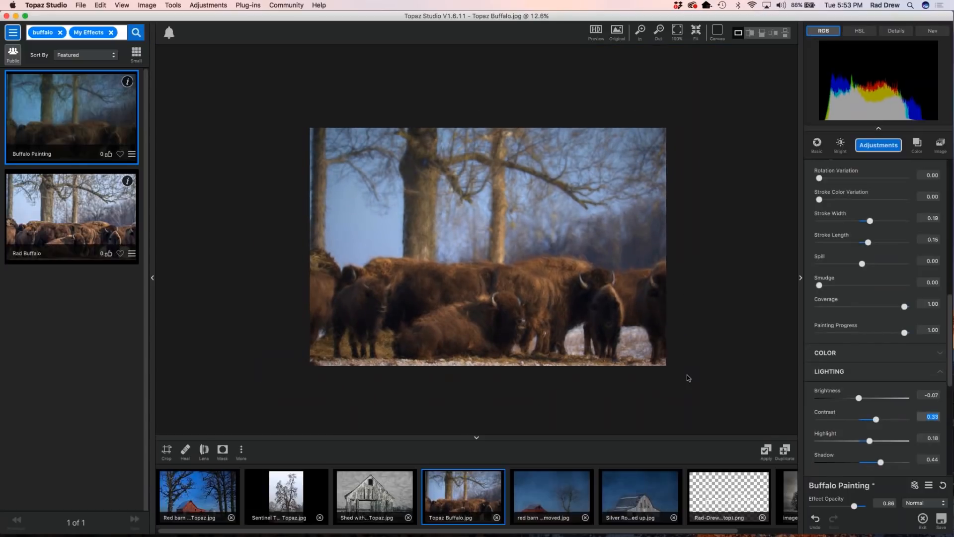
pyautogui.scroll(10, 890, 193)
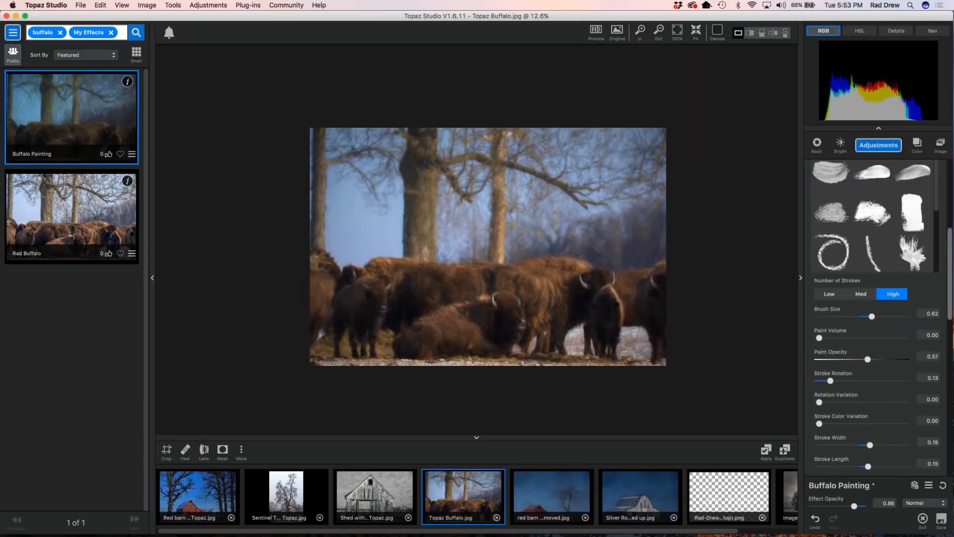
pyautogui.scroll(10, 952, 242)
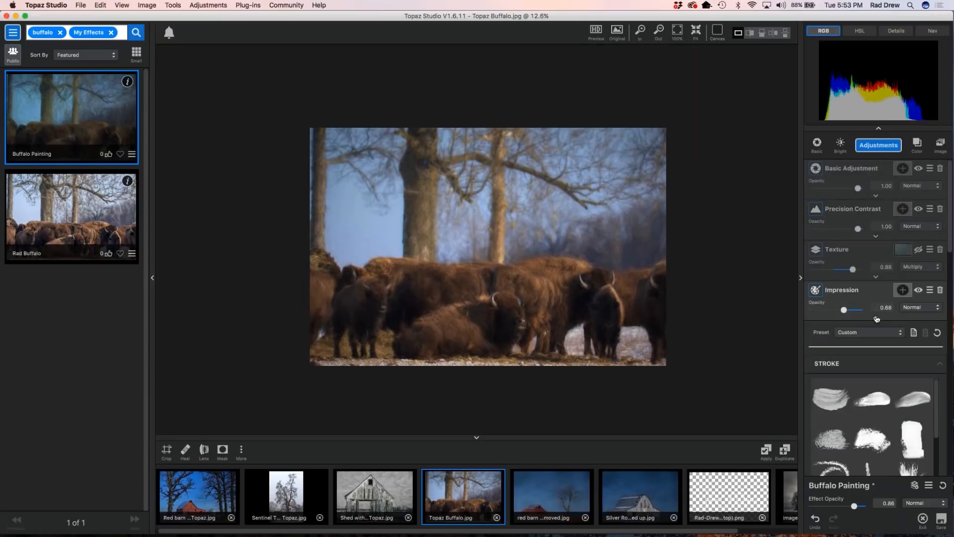
pyautogui.click(876, 317)
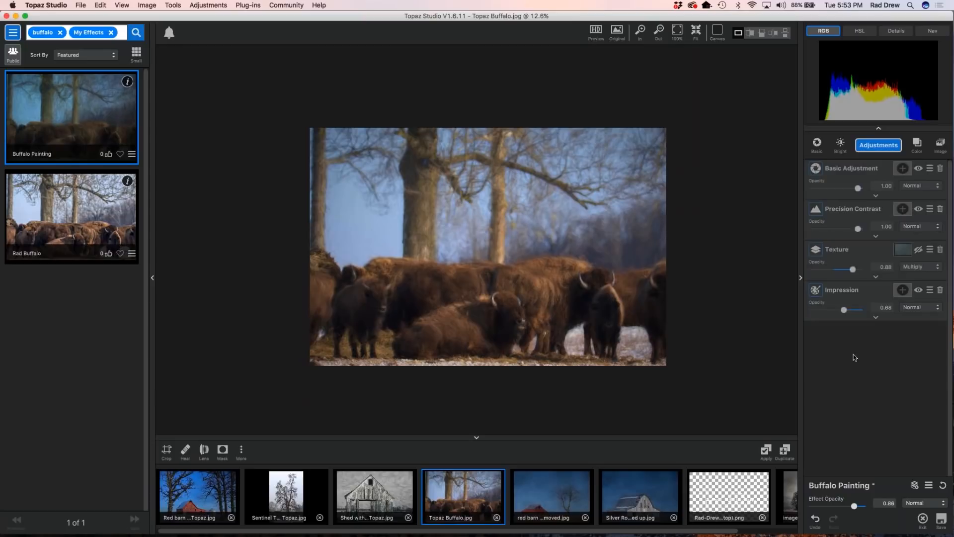
pyautogui.press('\\')
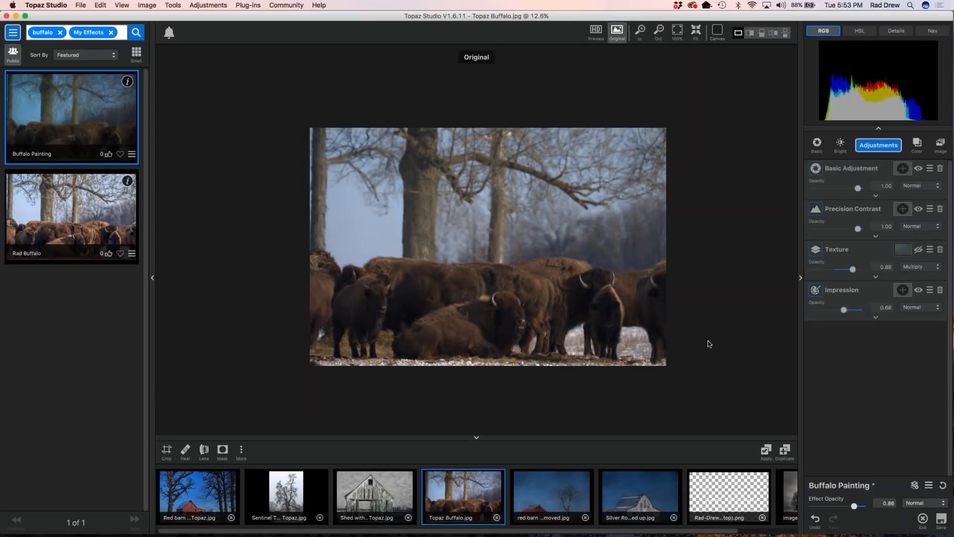
pyautogui.press('\\')
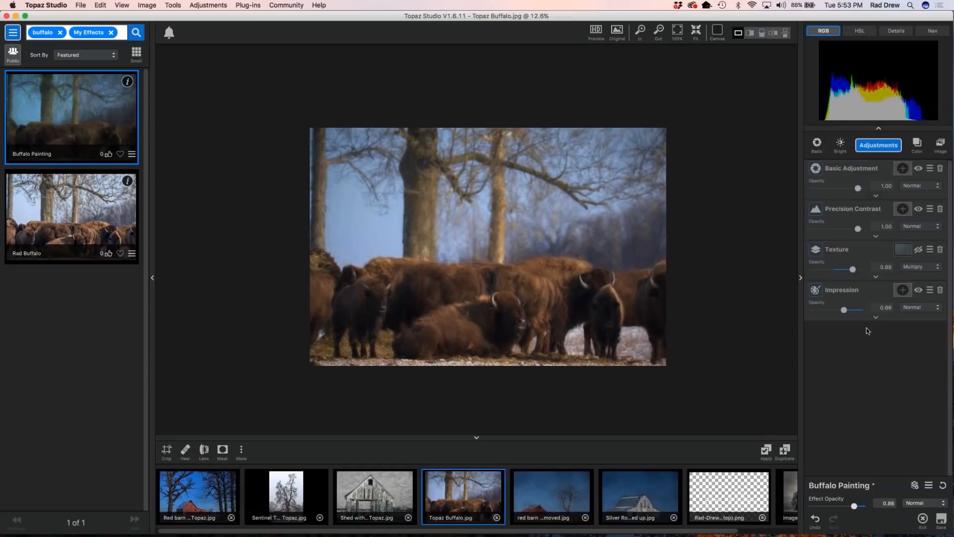
# Reopen the Impression settings, expand its texture options and choose the Canvas V texture
pyautogui.click(875, 317)
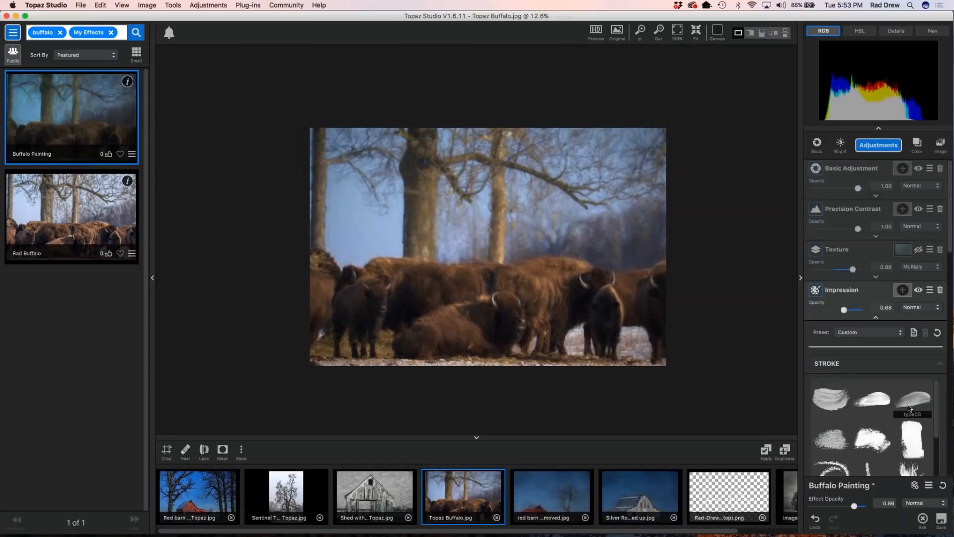
pyautogui.scroll(-5, 914, 393)
pyautogui.moveTo(950, 293); pyautogui.dragTo(951, 484)
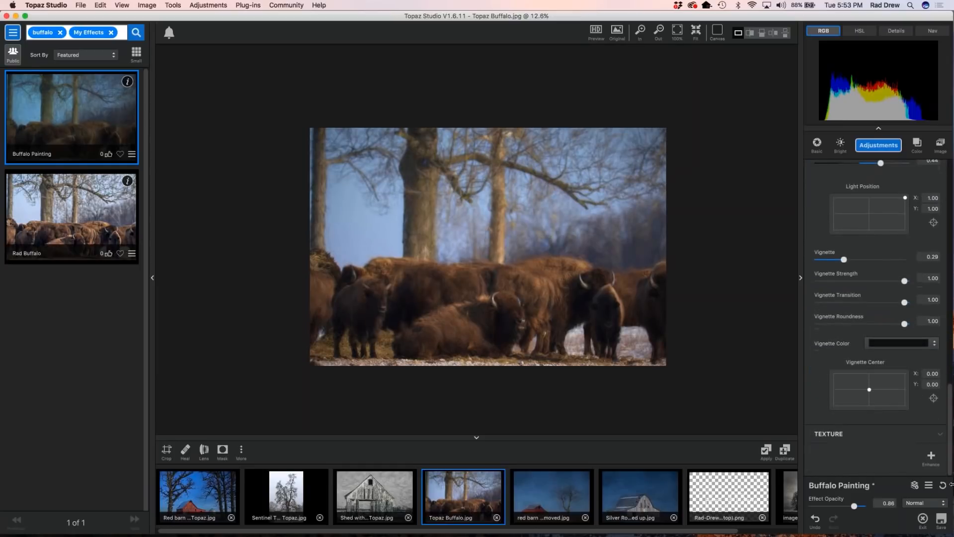
pyautogui.click(937, 436)
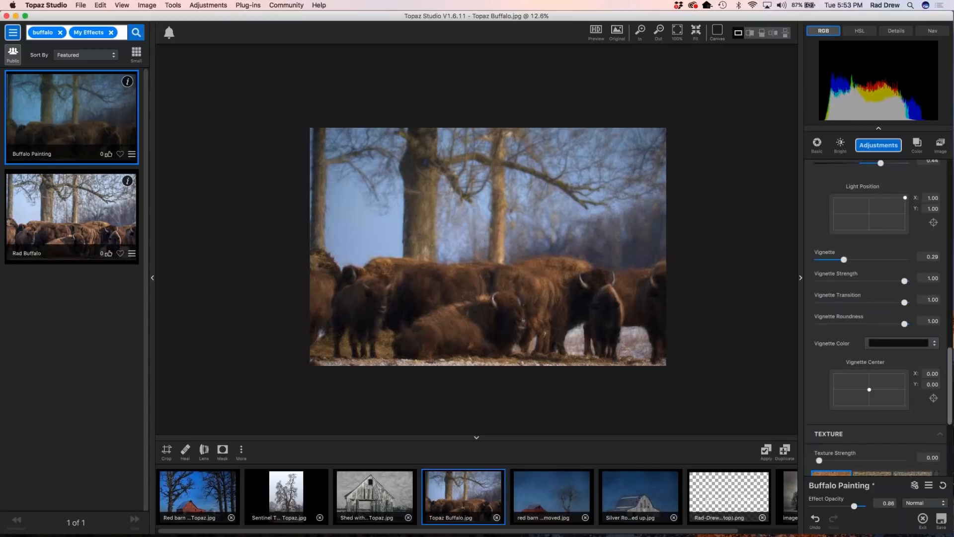
pyautogui.scroll(-3, 952, 416)
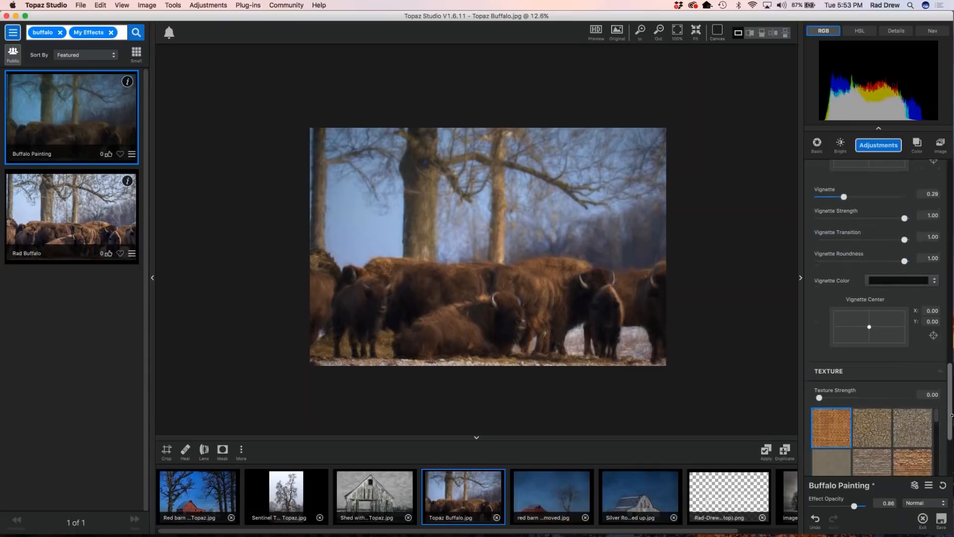
pyautogui.scroll(-4, 952, 415)
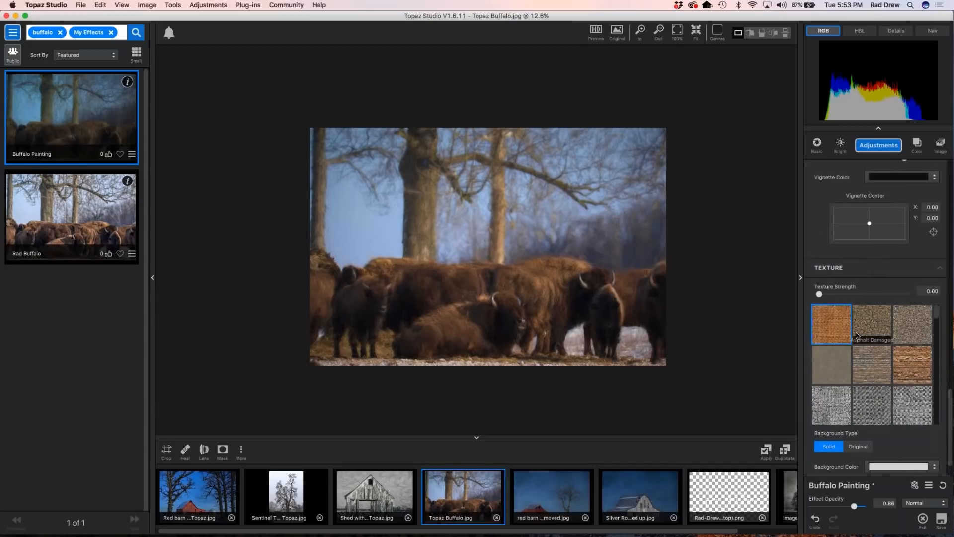
pyautogui.scroll(3, 486, 276)
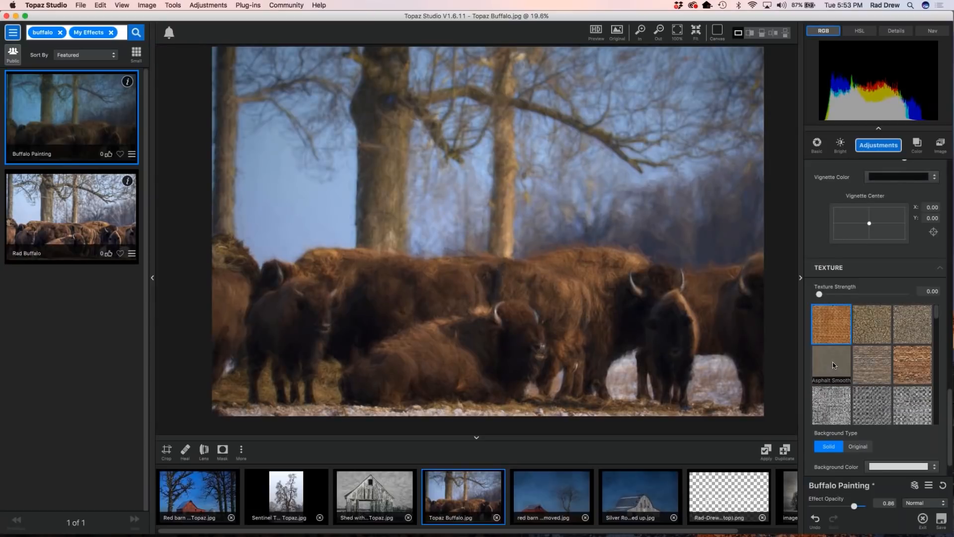
pyautogui.scroll(-2, 867, 366)
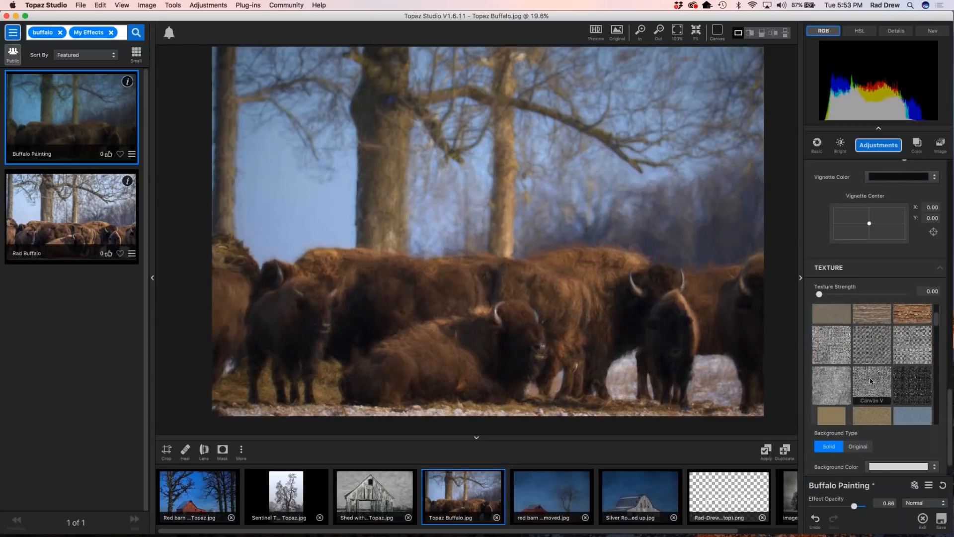
pyautogui.click(871, 382)
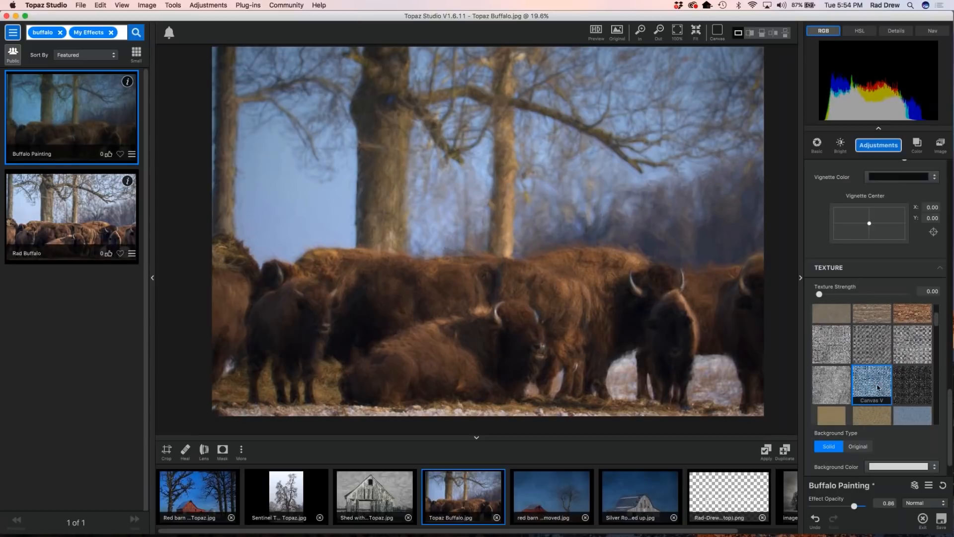
# Set Impression's texture strength to 0.33 and texture size to -0.45, and check the canvas grain in the sky and fur
pyautogui.moveTo(819, 293); pyautogui.dragTo(847, 296)
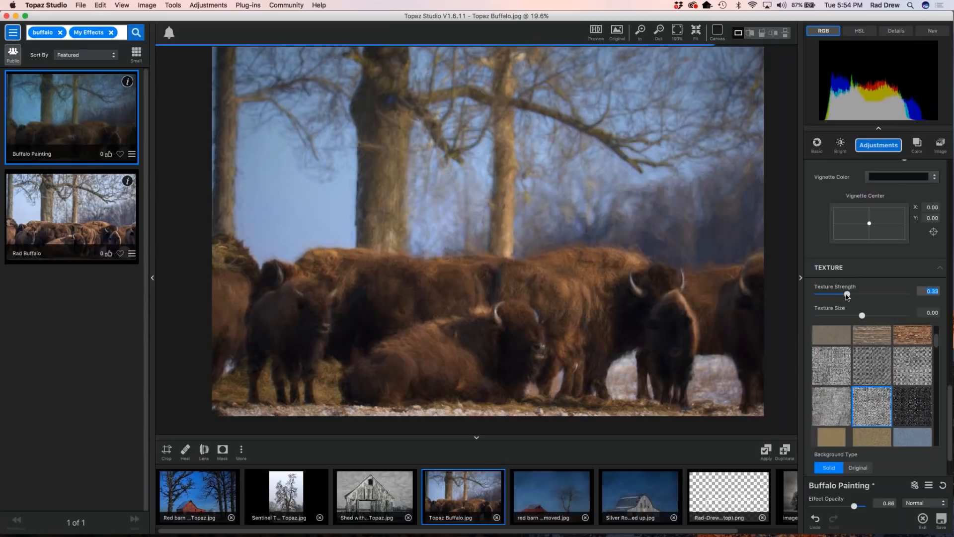
pyautogui.scroll(5, 513, 258)
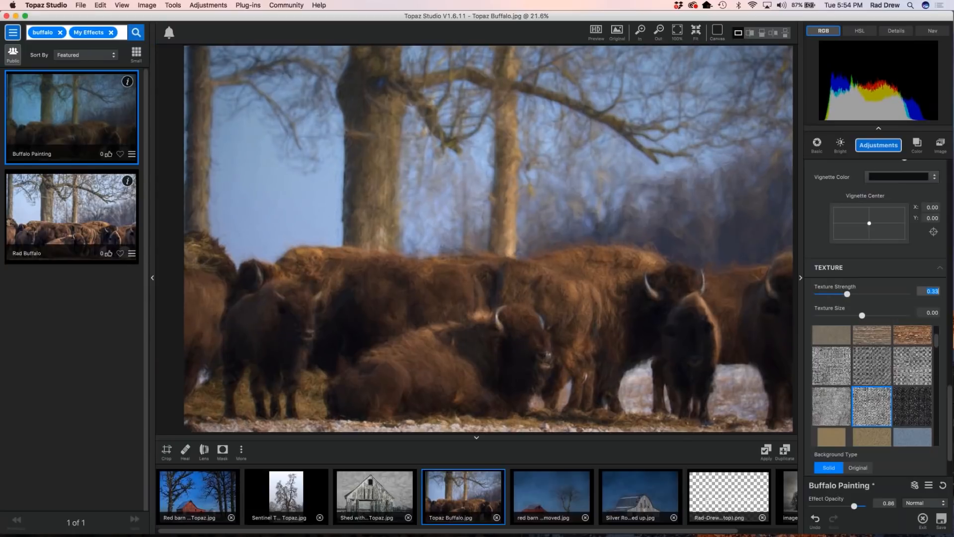
pyautogui.scroll(-5, 493, 251)
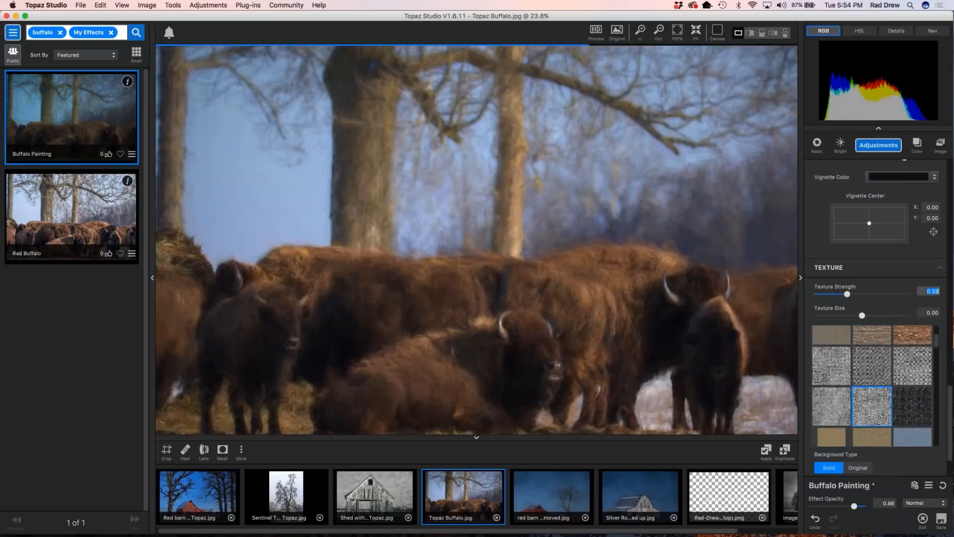
pyautogui.moveTo(861, 316); pyautogui.dragTo(846, 316)
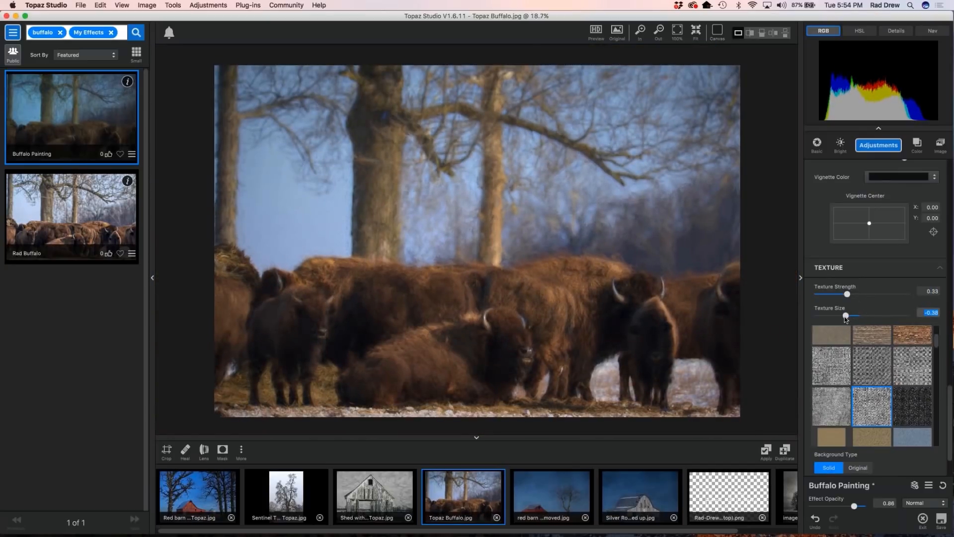
pyautogui.moveTo(846, 316); pyautogui.dragTo(843, 316)
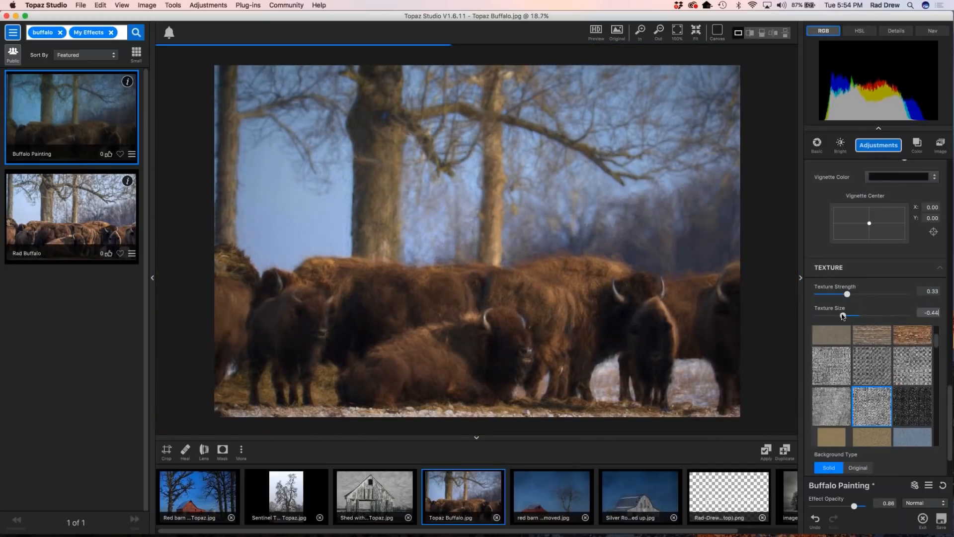
pyautogui.scroll(5, 481, 264)
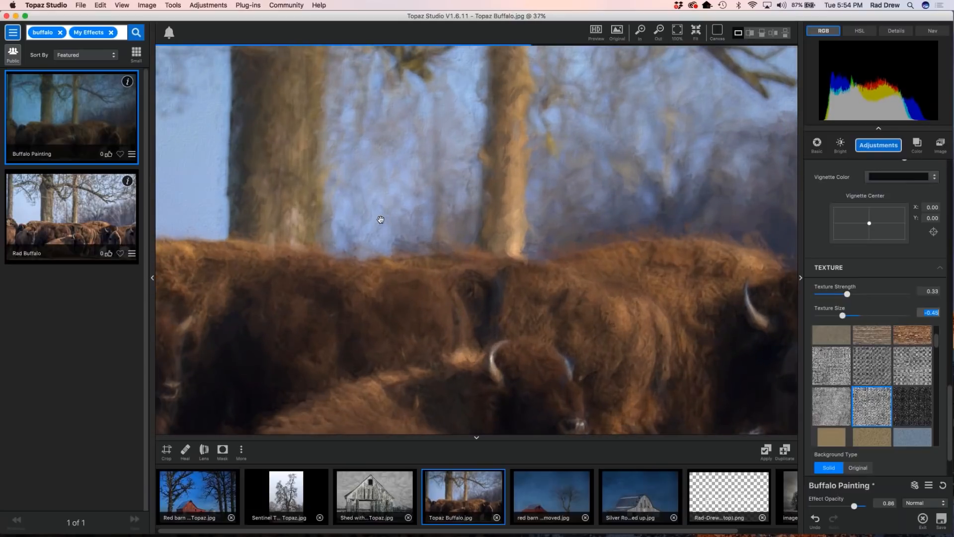
pyautogui.scroll(2, 379, 215)
pyautogui.scroll(4, 303, 248)
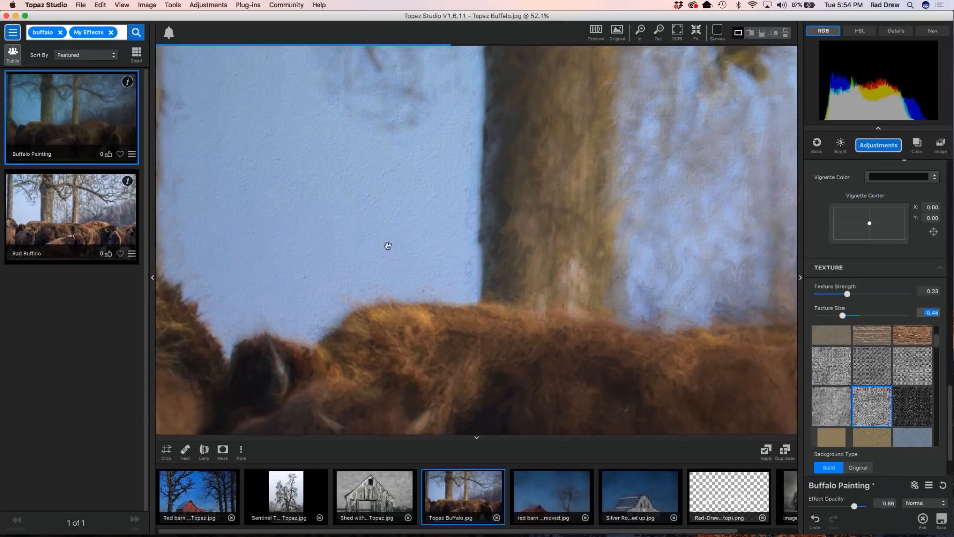
pyautogui.scroll(-6, 390, 253)
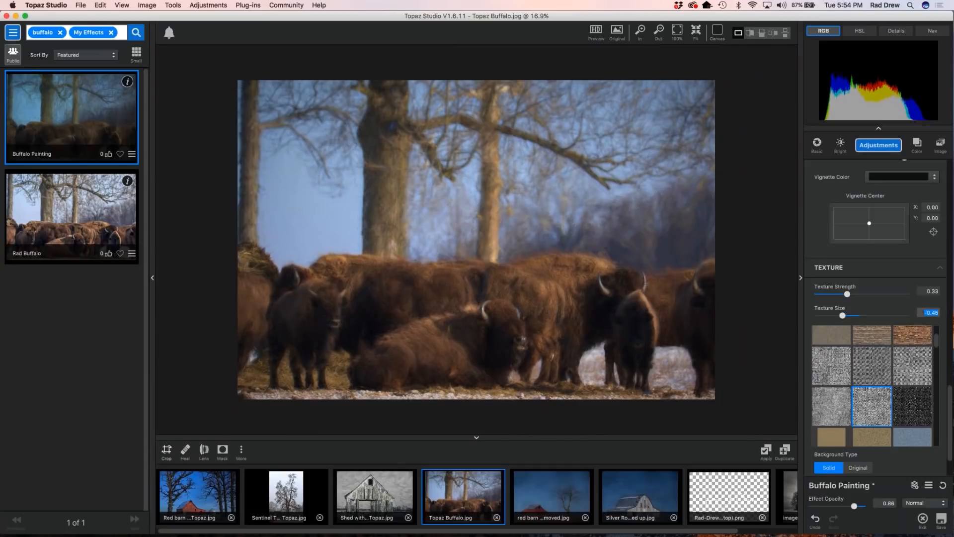
# Crop a thin margin off the buffalo photo's edges with an unconstrained aspect ratio and check the new framing
pyautogui.click(166, 449)
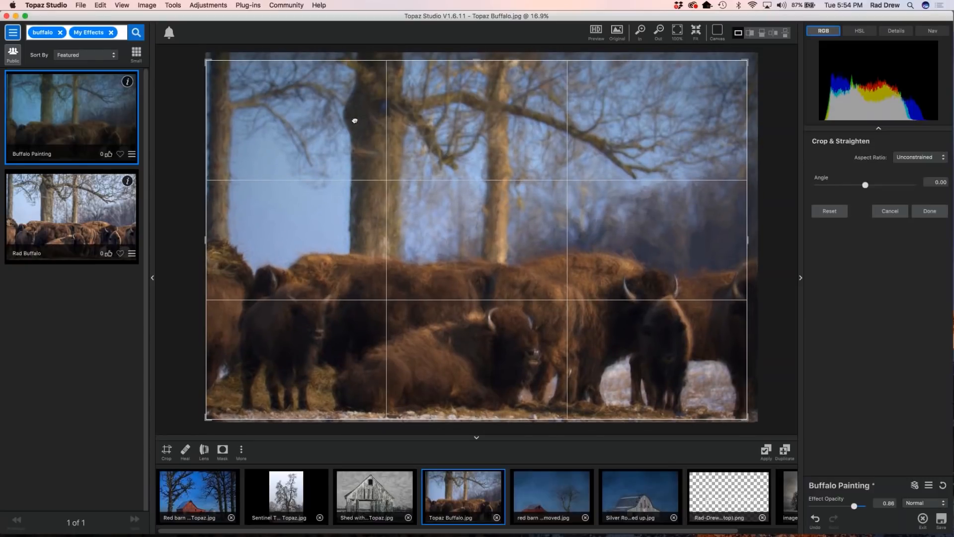
pyautogui.moveTo(354, 122); pyautogui.dragTo(324, 123)
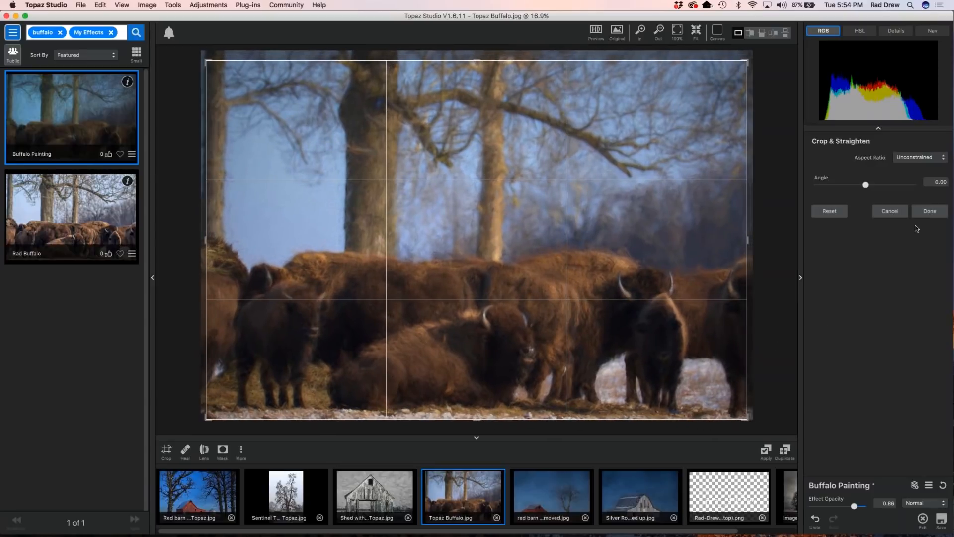
pyautogui.click(929, 211)
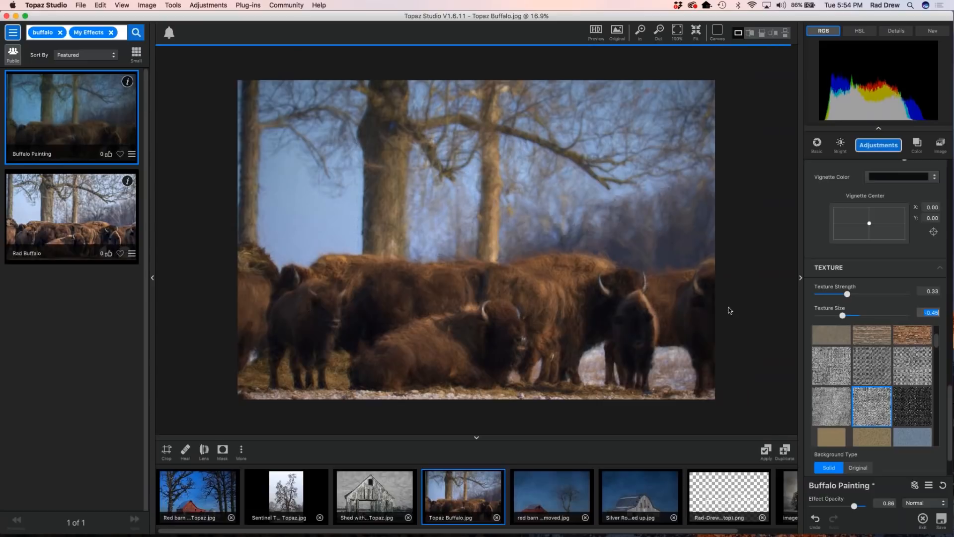
pyautogui.scroll(1, 682, 314)
pyautogui.scroll(-1, 565, 301)
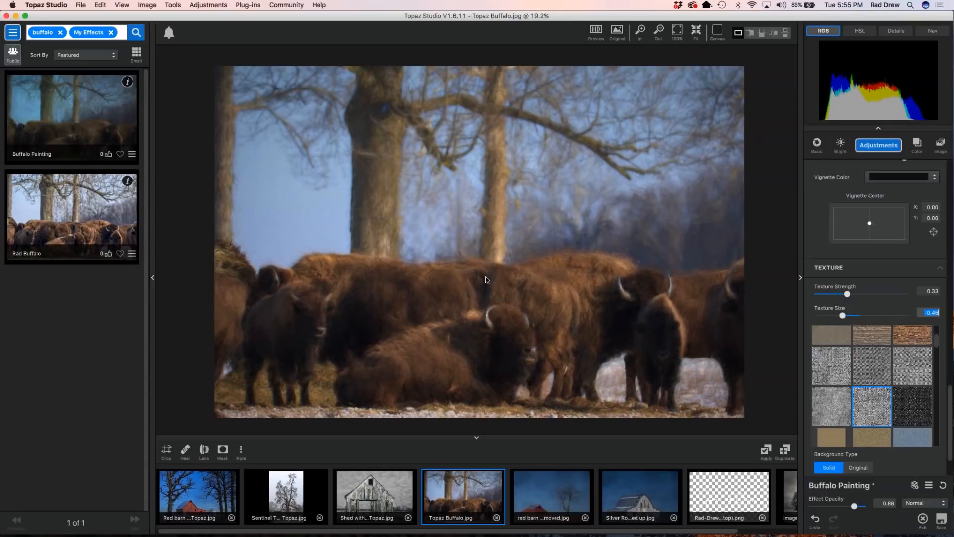
pyautogui.press('super+minus')
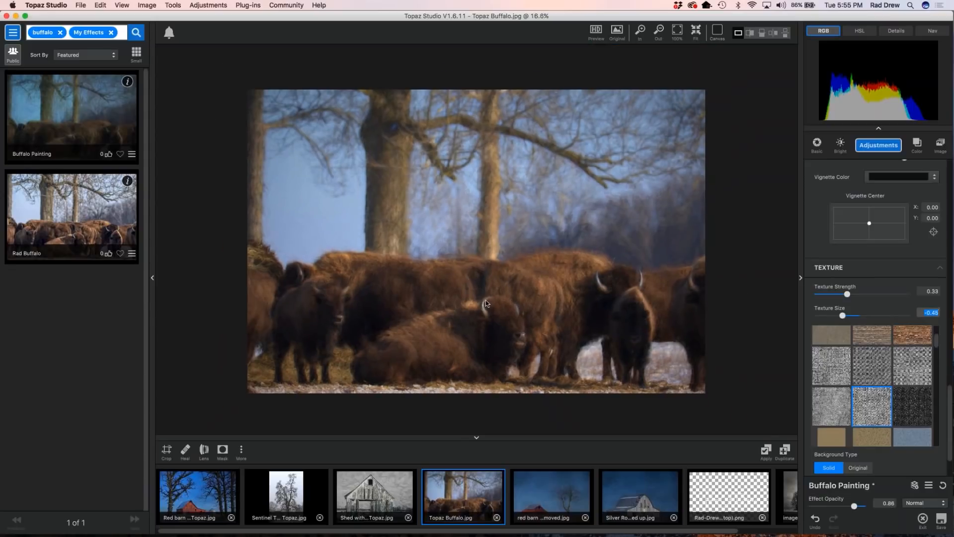
# Go back through the Impression adjustment's lighting and stroke settings and collapse the adjustment
pyautogui.scroll(1, 486, 303)
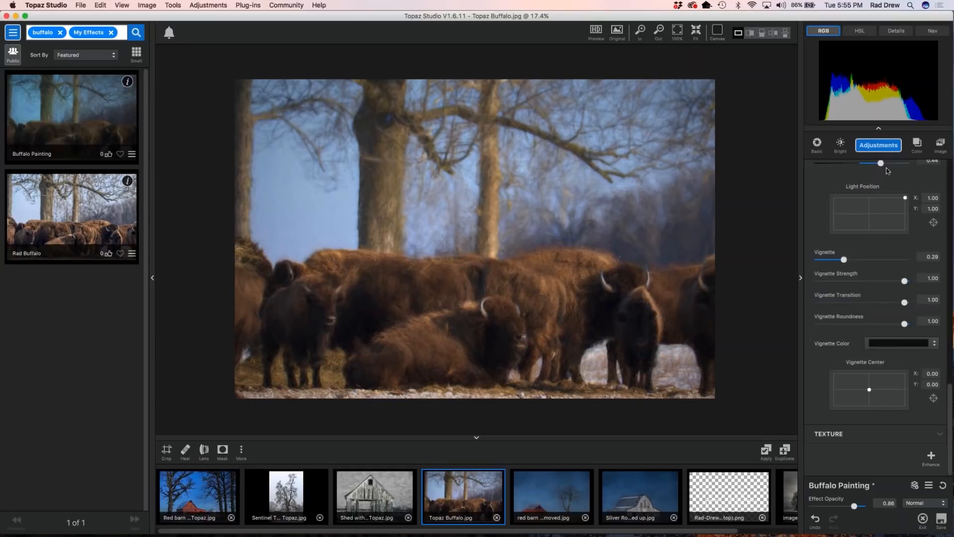
pyautogui.scroll(10, 875, 184)
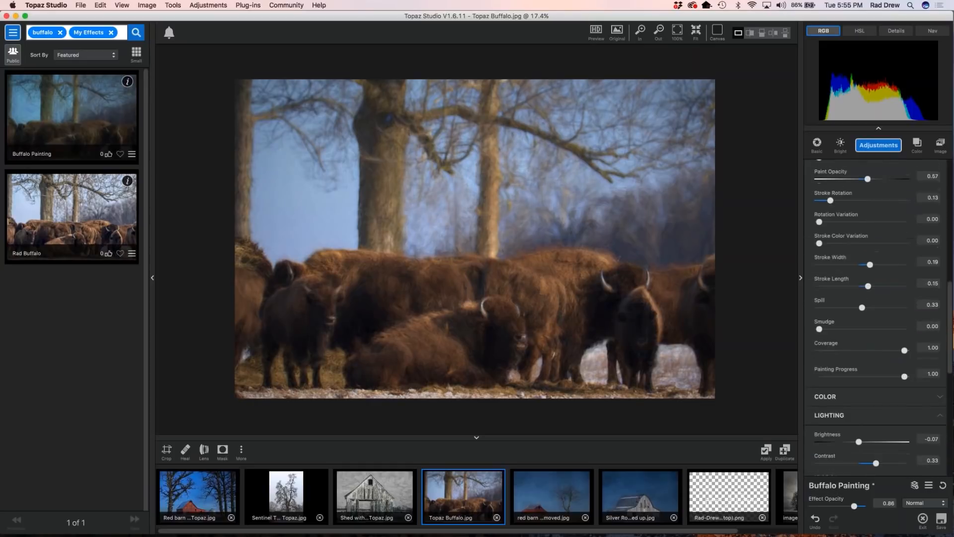
pyautogui.moveTo(952, 318); pyautogui.dragTo(943, 318)
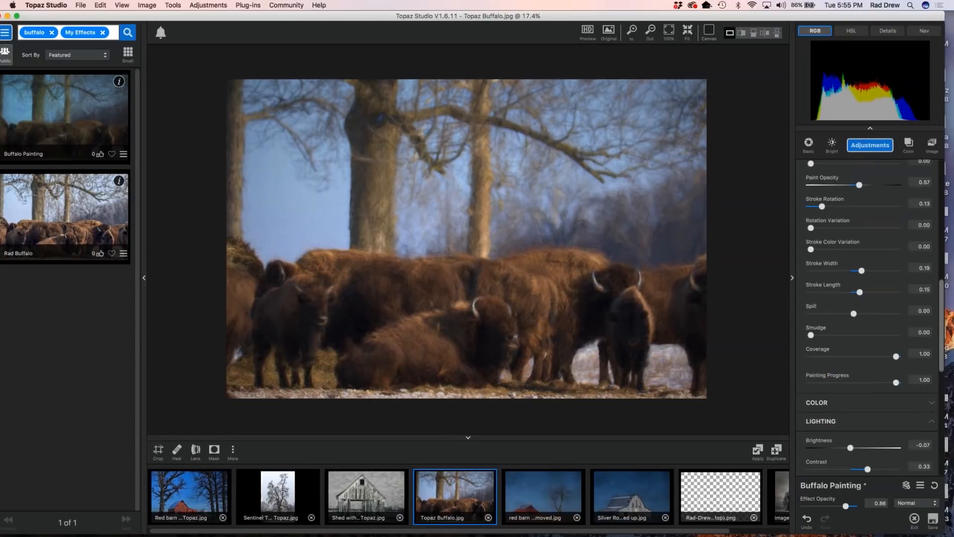
pyautogui.scroll(2, 940, 313)
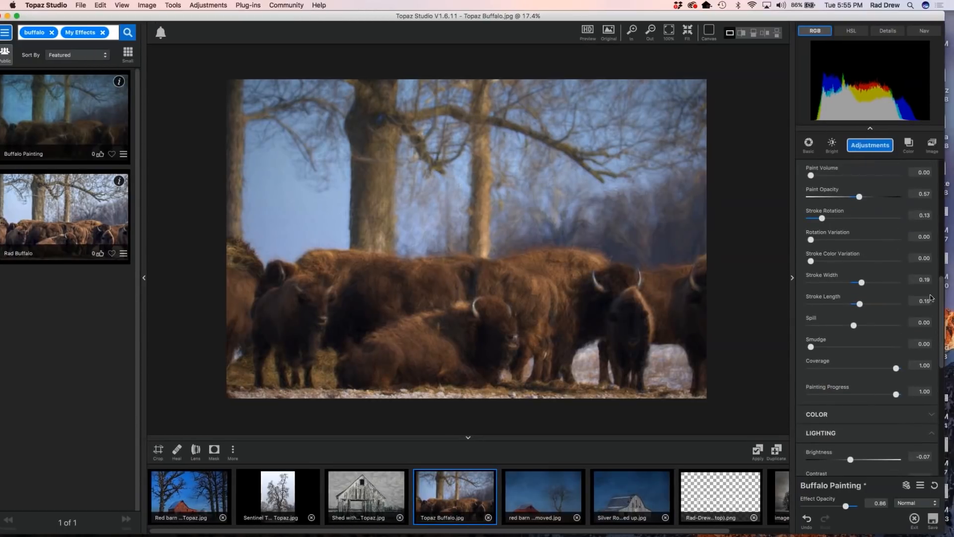
pyautogui.scroll(10, 874, 224)
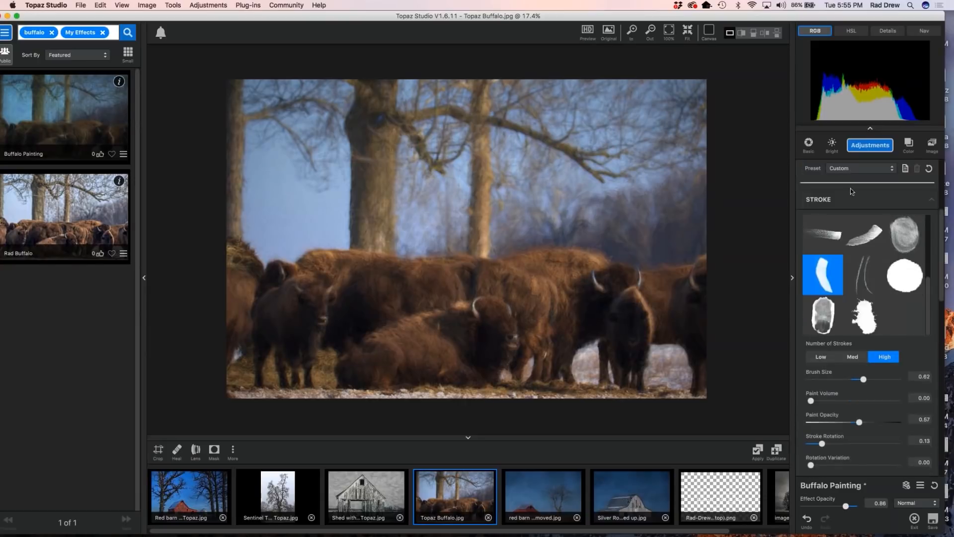
pyautogui.scroll(5, 868, 297)
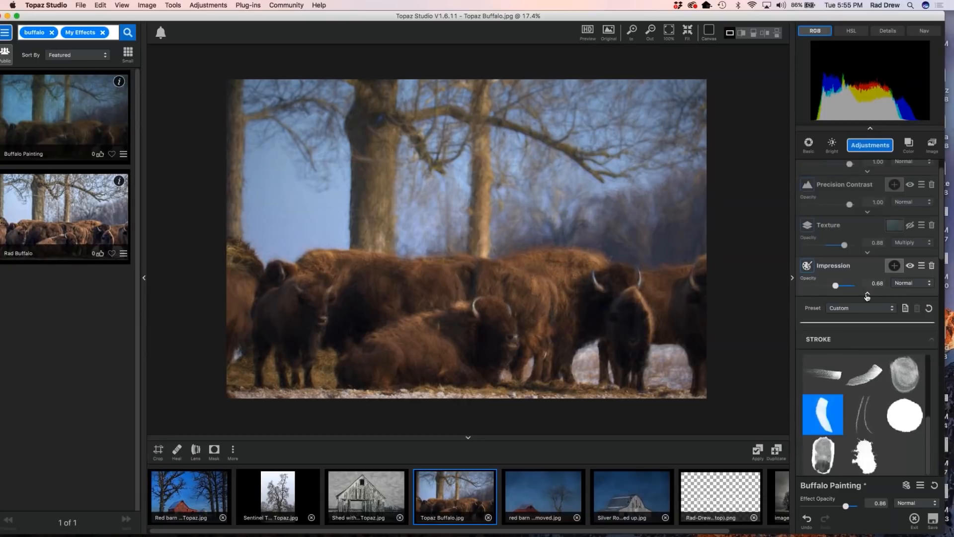
pyautogui.click(868, 297)
# Add the photographer's signature logo as an image layer, scale it down proportionally and place it over the branches in the photo's upper-right corner
pyautogui.moveTo(707, 490); pyautogui.dragTo(870, 345)
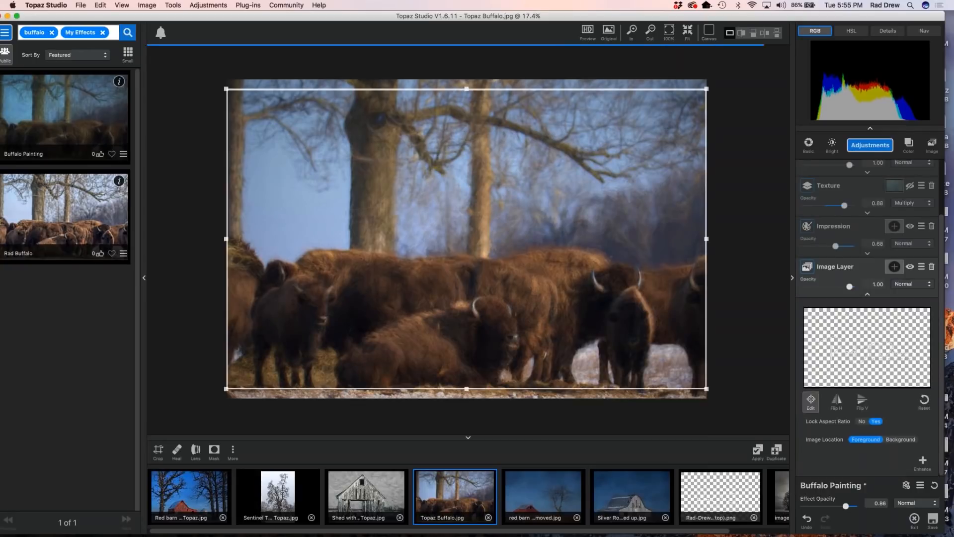
pyautogui.moveTo(226, 388); pyautogui.dragTo(501, 216)
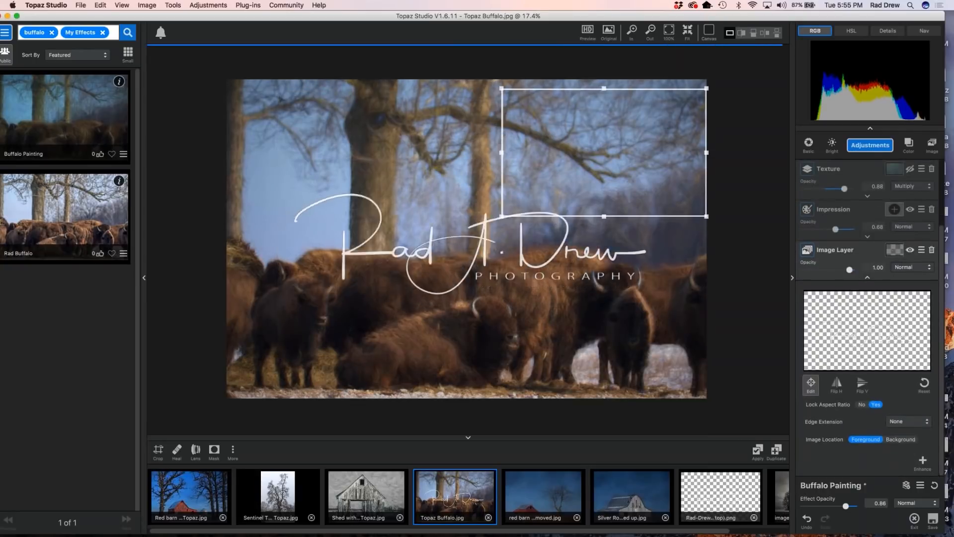
pyautogui.moveTo(604, 153); pyautogui.dragTo(612, 113)
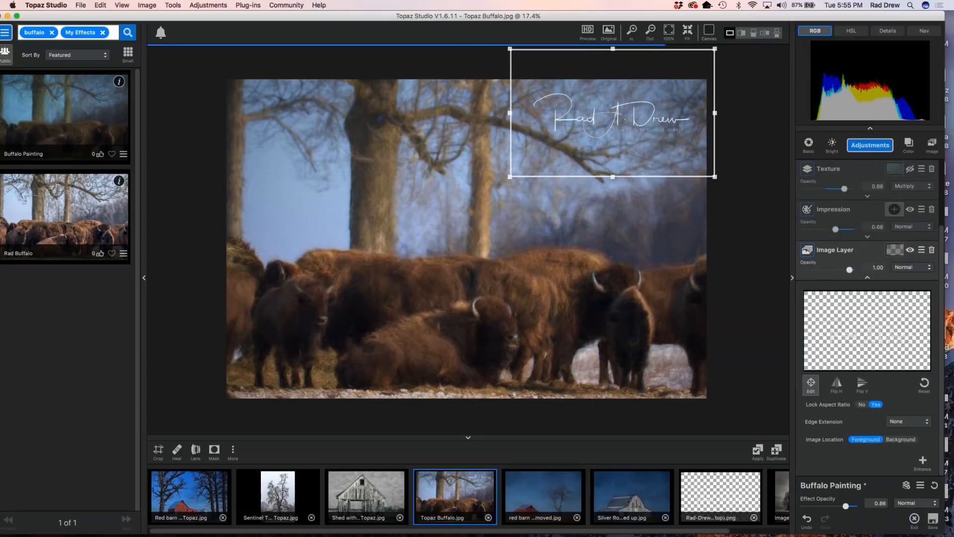